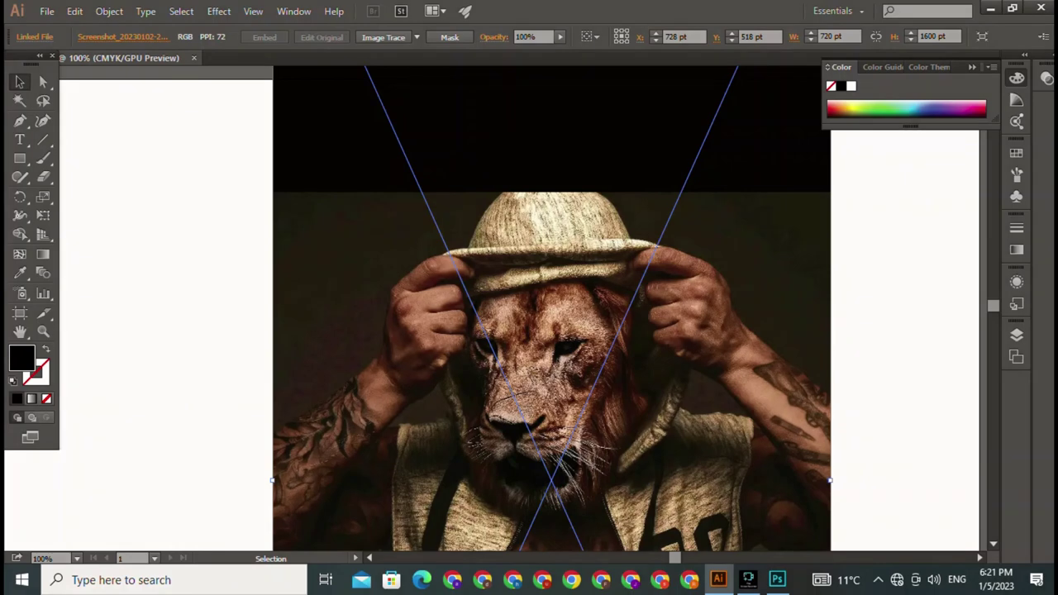
# Zoom out, centre the placed lion photo on the artboard, and deselect it.
pyautogui.hotkey('ctrl', '-')
pyautogui.hotkey('ctrl', '-')
pyautogui.moveTo(513, 353); pyautogui.dragTo(525, 328)
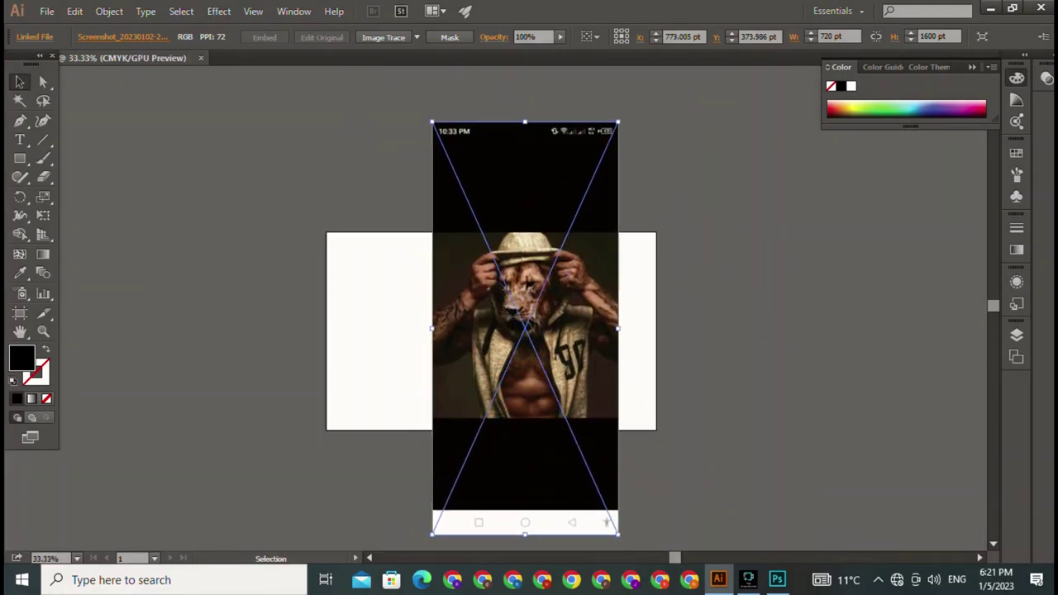
pyautogui.hotkey('ctrl', 'shift', 'a')
pyautogui.hotkey('ctrl', 'a')
pyautogui.hotkey('ctrl', 'shift', 'a')
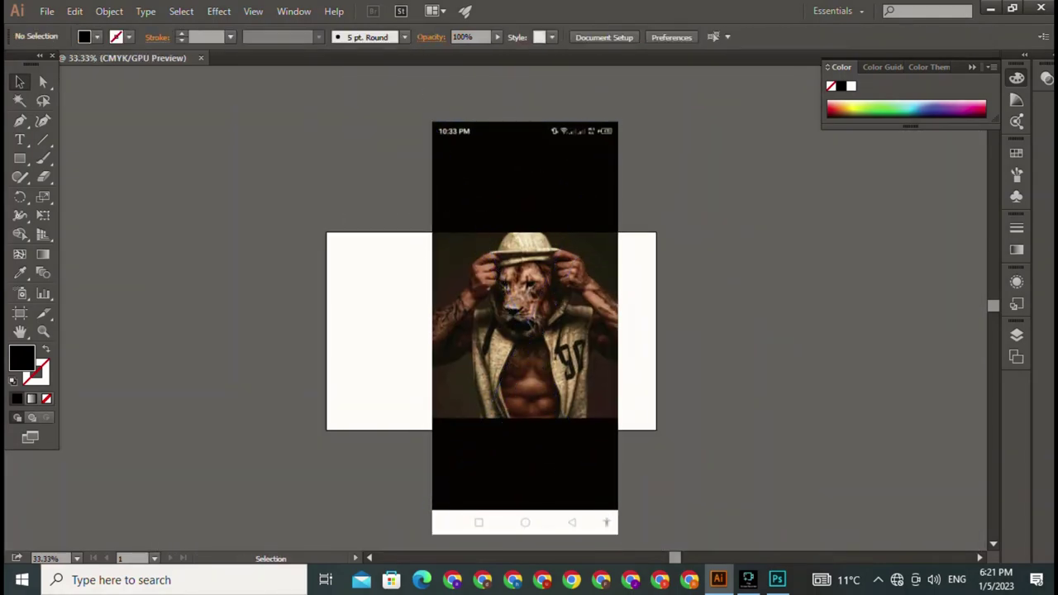
# Zoom to 200% and pan the view onto the lion's face.
pyautogui.hotkey('ctrl', '+')
pyautogui.hotkey('ctrl', '+')
pyautogui.hotkey('ctrl', '+')
pyautogui.hotkey('ctrl', '+')
pyautogui.hotkey('ctrl', '+')
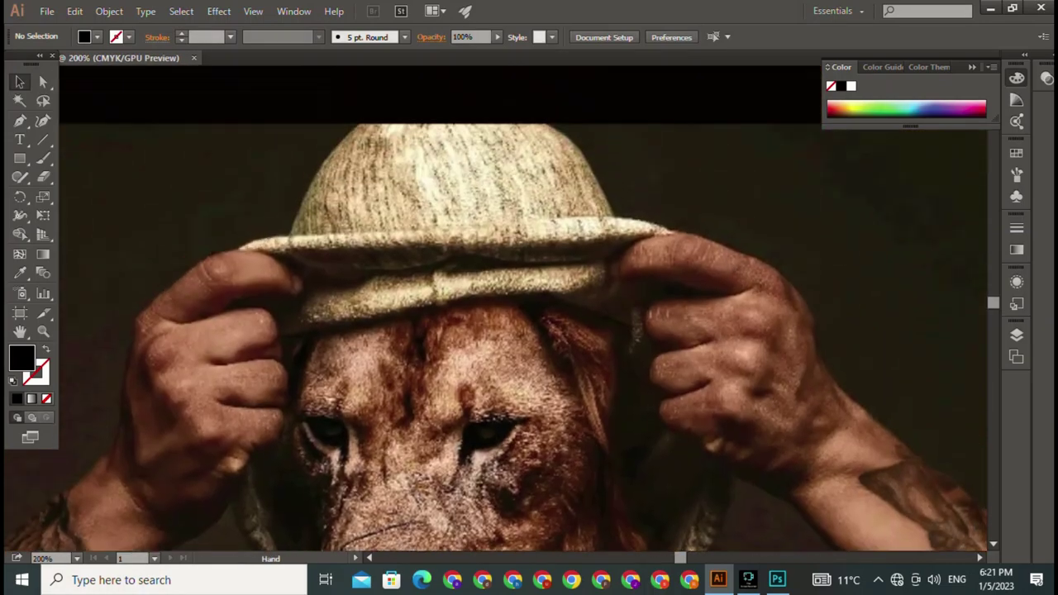
pyautogui.moveTo(529, 331)
pyautogui.mouseDown()
pyautogui.moveTo(397, 153)
pyautogui.moveTo(489, 153)
pyautogui.mouseUp()
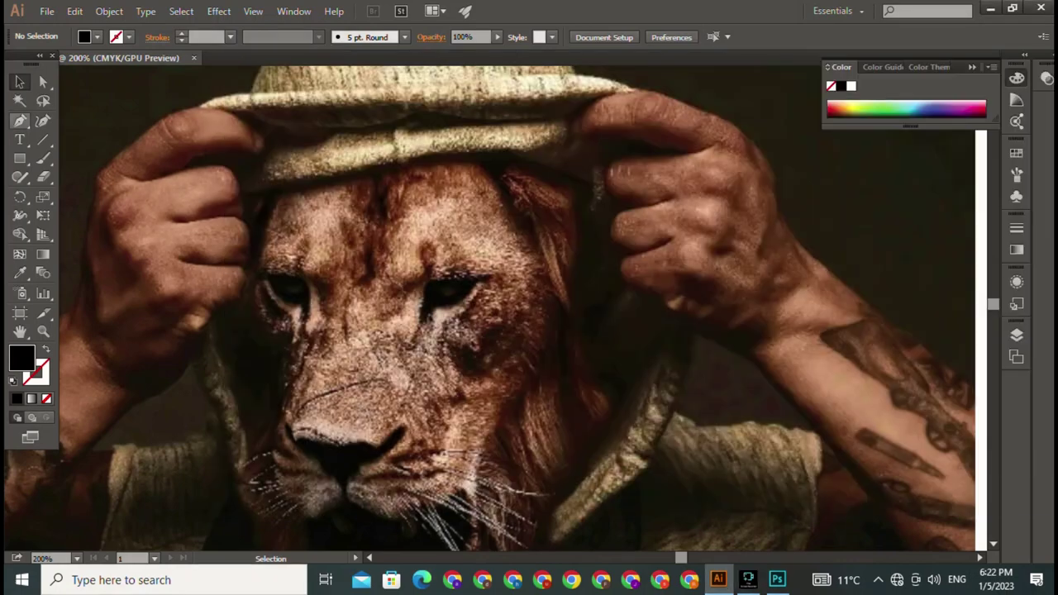
pyautogui.press('p')
pyautogui.moveTo(529, 331)
pyautogui.mouseDown()
pyautogui.moveTo(419, 89)
pyautogui.moveTo(571, 219)
pyautogui.moveTo(604, 273)
pyautogui.mouseUp()
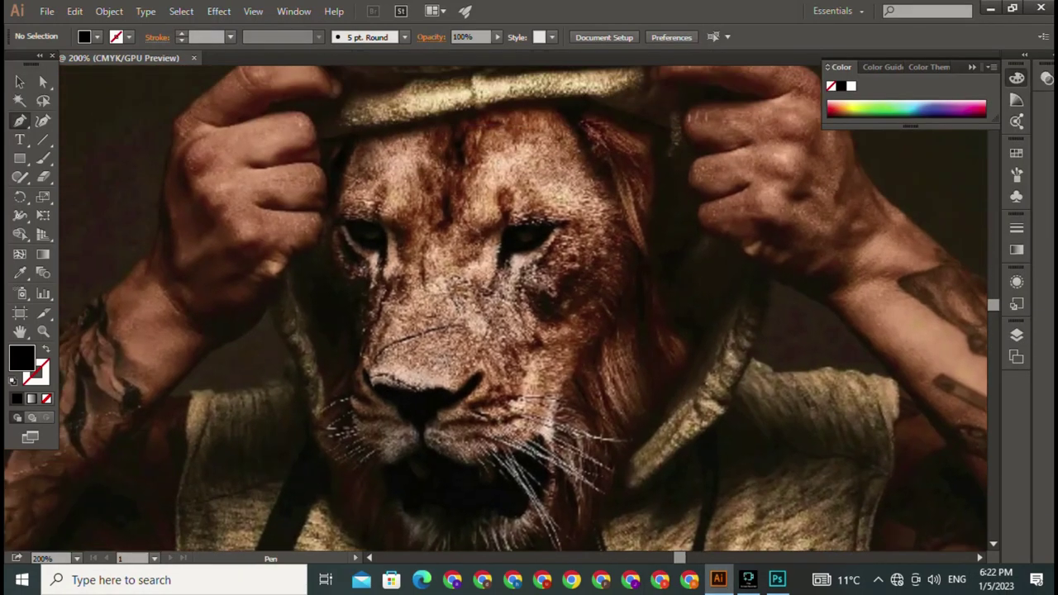
# Trace the hoodie's right edge up over the shoulder as a curved Pen path.
pyautogui.moveTo(512, 463); pyautogui.dragTo(516, 272)
pyautogui.moveTo(496, 496); pyautogui.dragTo(496, 191)
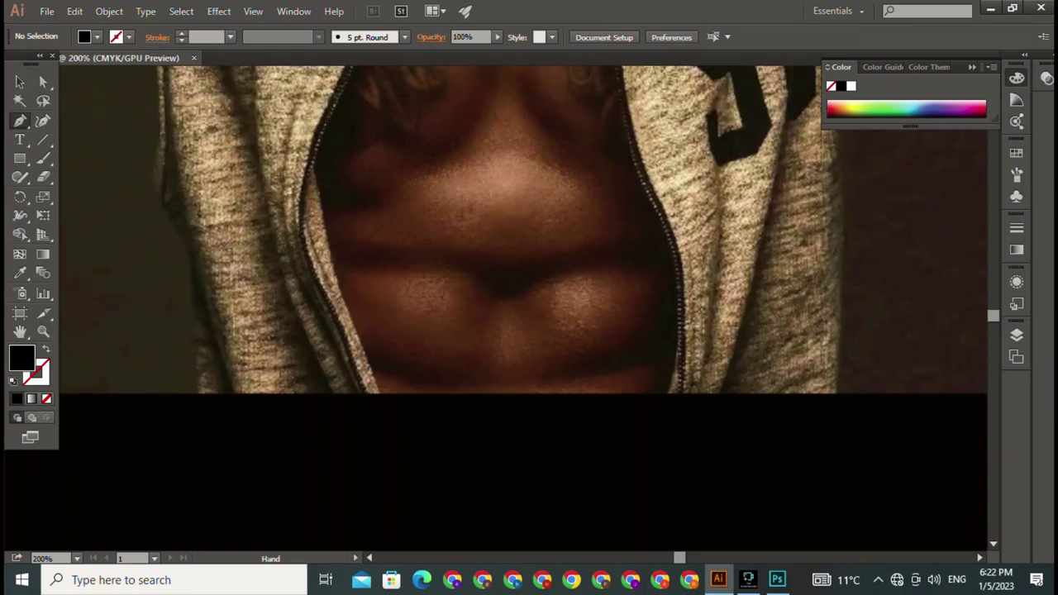
pyautogui.moveTo(840, 379); pyautogui.dragTo(810, 579)
pyautogui.click(813, 545)
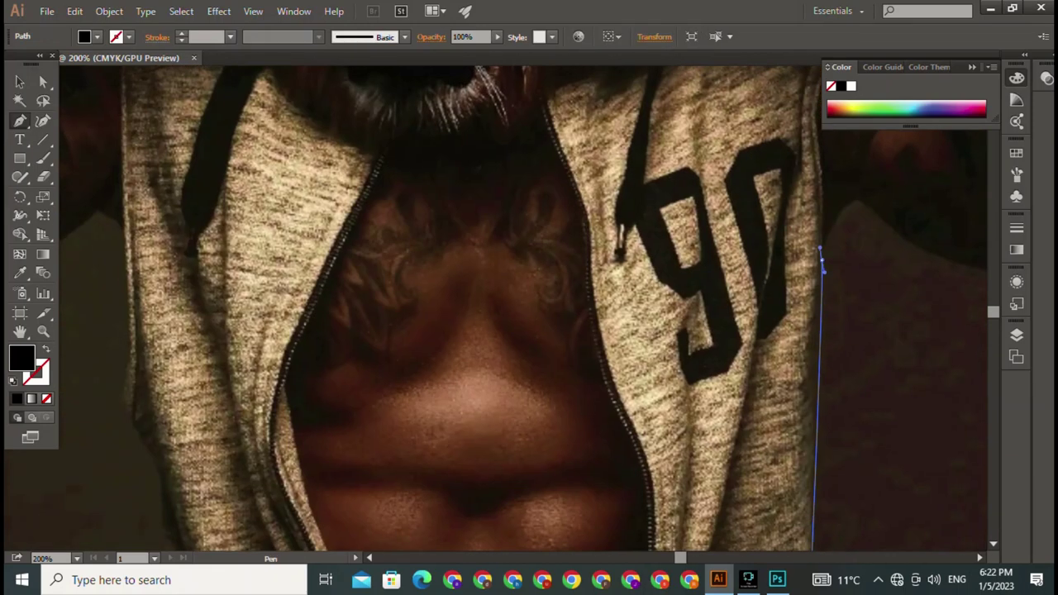
pyautogui.moveTo(823, 222); pyautogui.dragTo(841, 207)
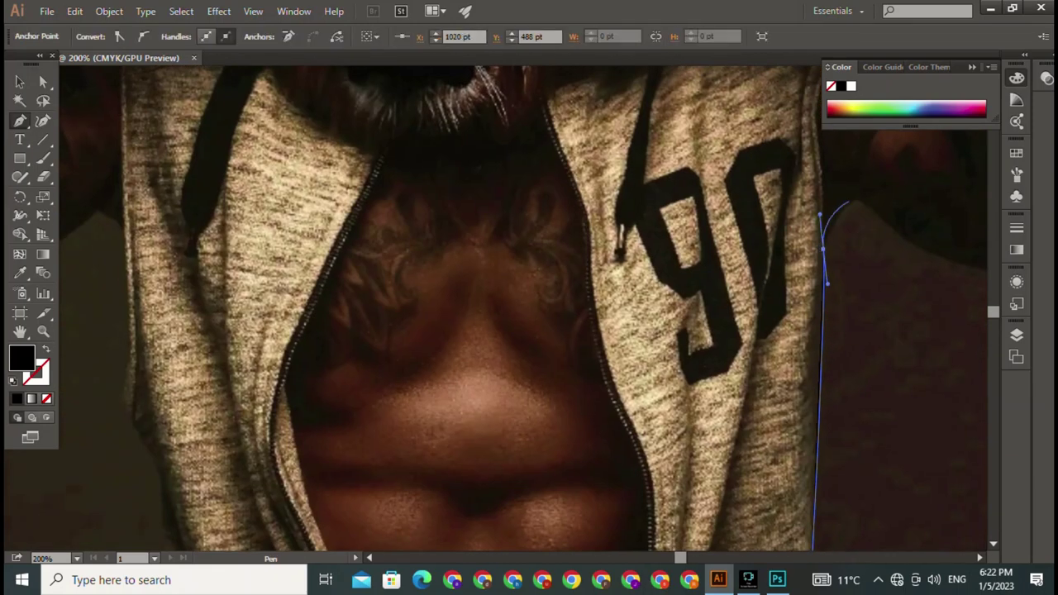
pyautogui.scroll(2, 715, 331)
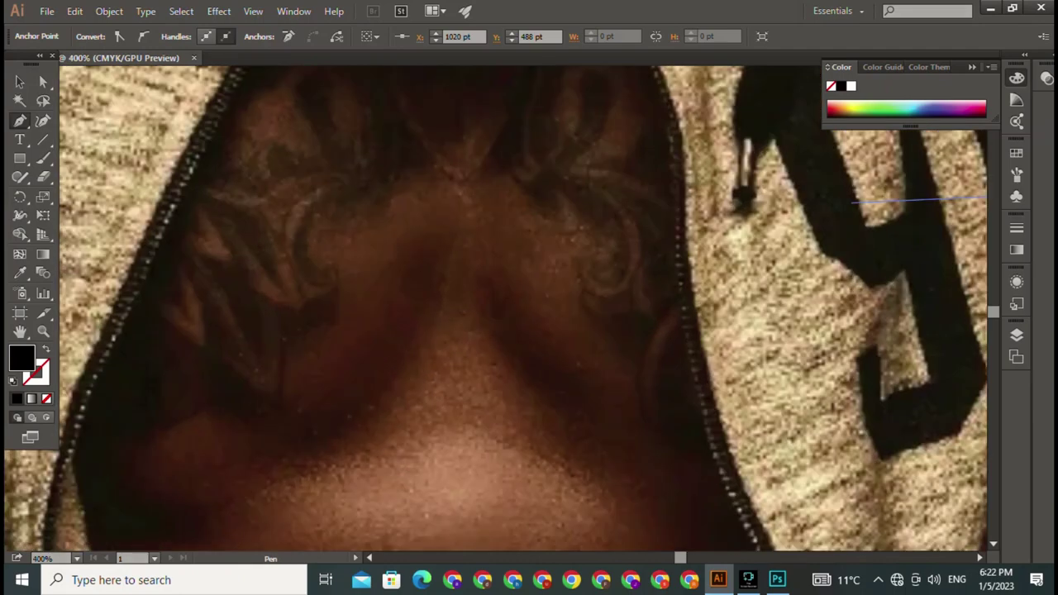
pyautogui.moveTo(744, 331); pyautogui.dragTo(464, 331)
pyautogui.moveTo(688, 283); pyautogui.dragTo(708, 263)
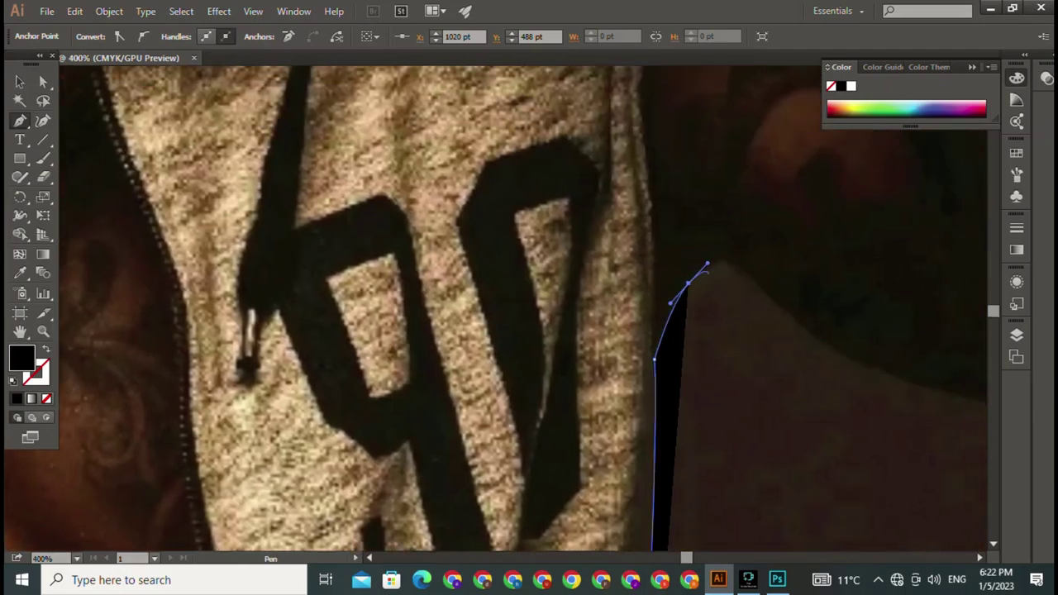
pyautogui.moveTo(767, 296)
pyautogui.mouseDown()
pyautogui.moveTo(803, 356)
pyautogui.moveTo(746, 455)
pyautogui.moveTo(851, 447)
pyautogui.mouseUp()
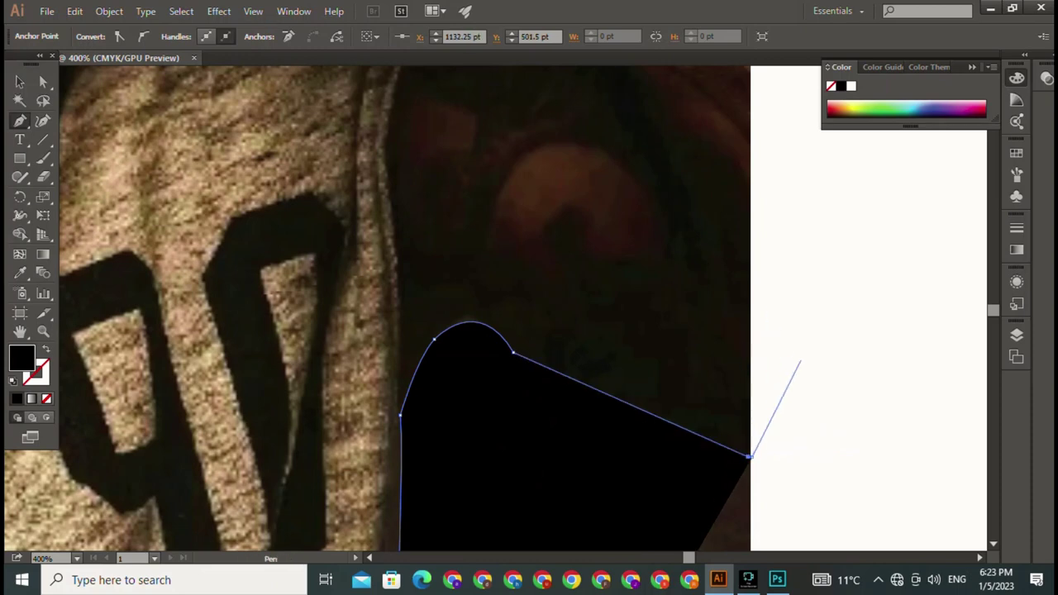
pyautogui.press('ctrl')
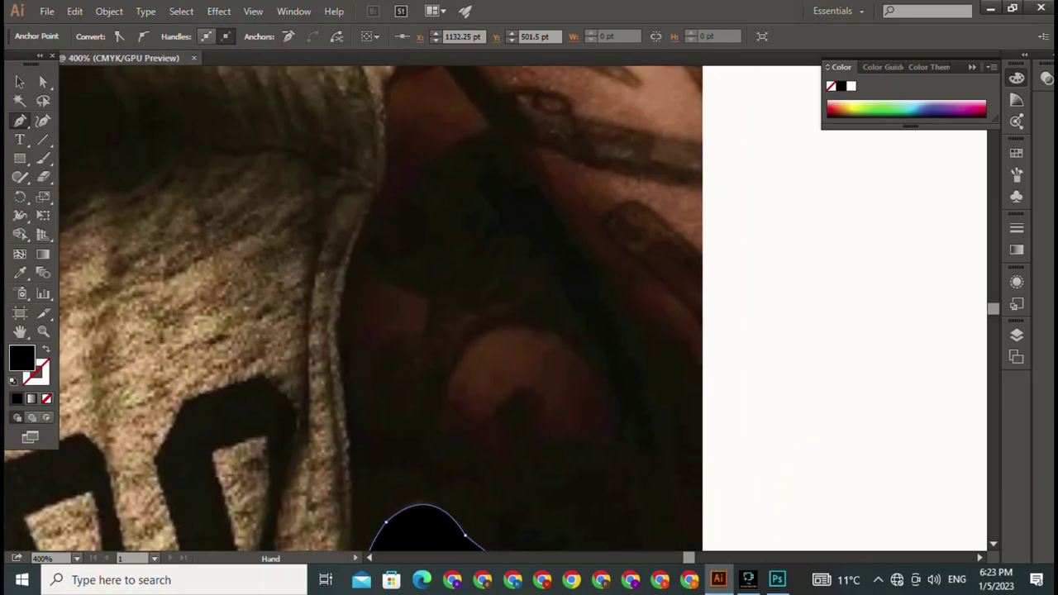
pyautogui.moveTo(749, 456)
pyautogui.mouseDown()
pyautogui.moveTo(683, 533)
pyautogui.moveTo(725, 386)
pyautogui.mouseUp()
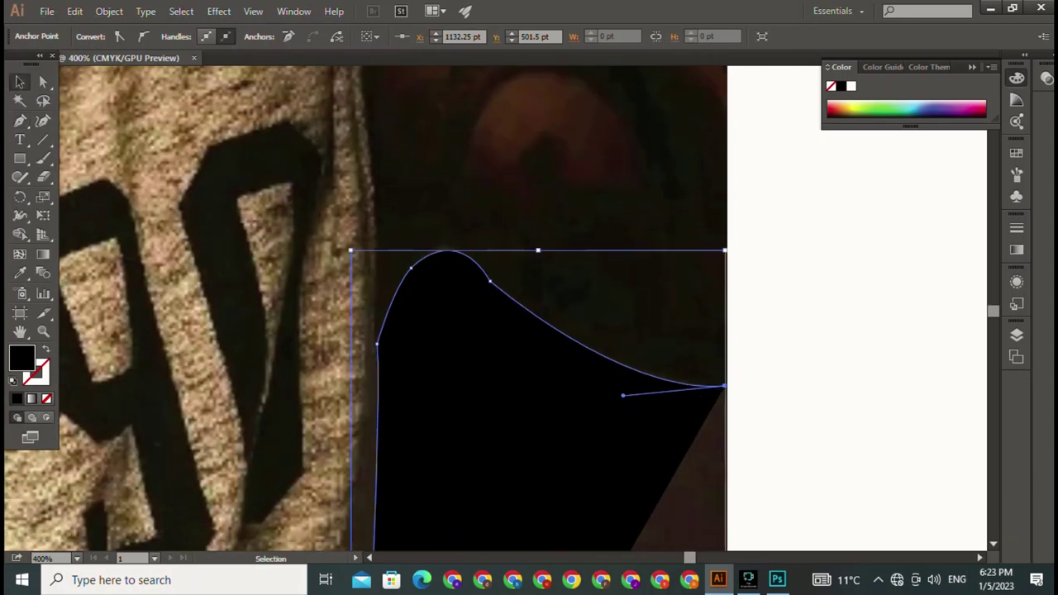
# Set the path's fill to None and its stroke to white.
pyautogui.click(97, 37)
pyautogui.click(14, 62)
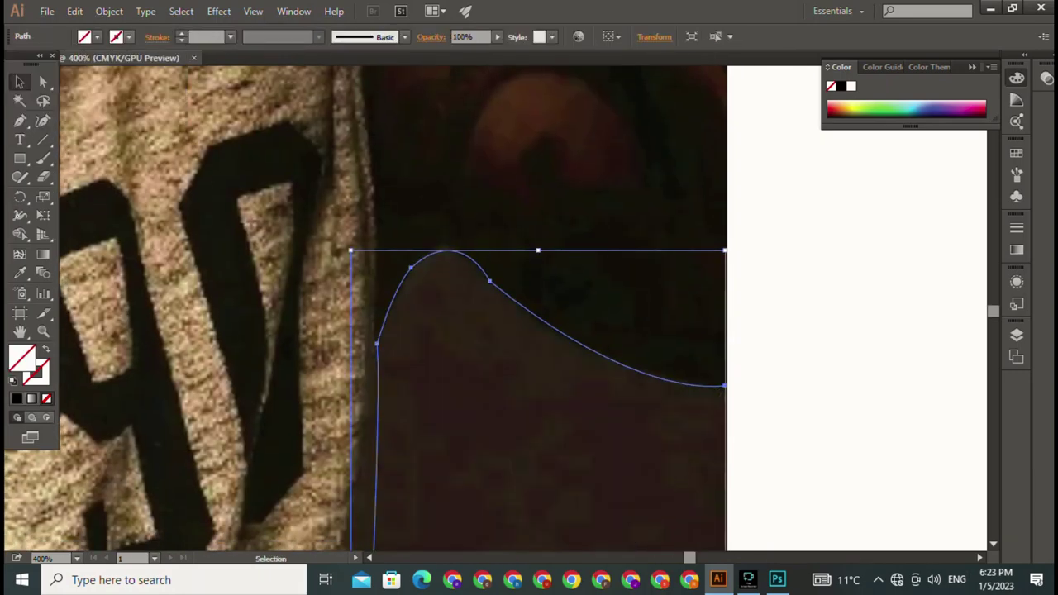
pyautogui.click(122, 37)
pyautogui.click(46, 62)
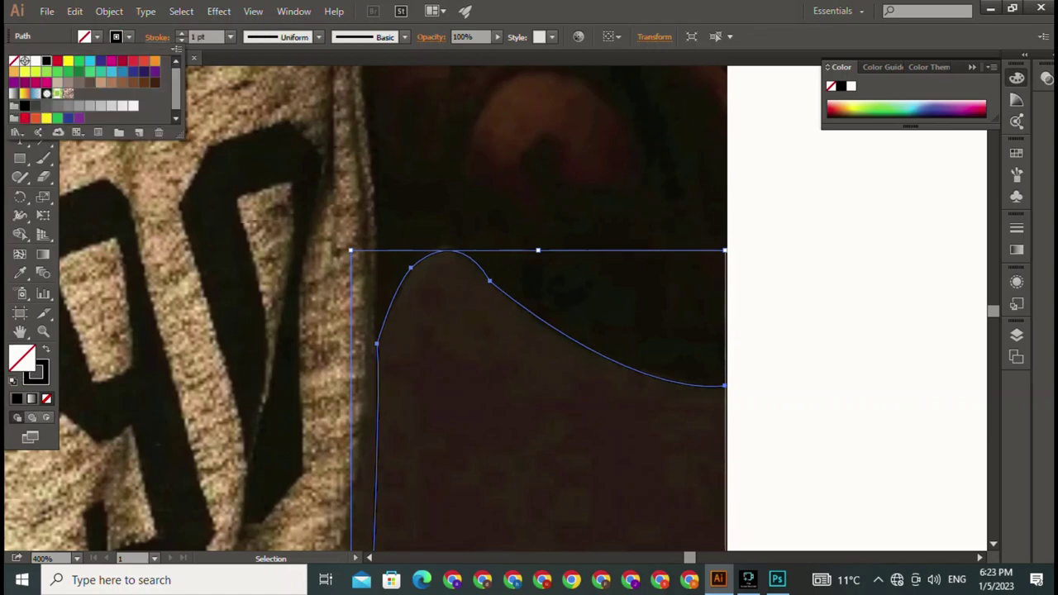
pyautogui.click(36, 60)
pyautogui.click(123, 36)
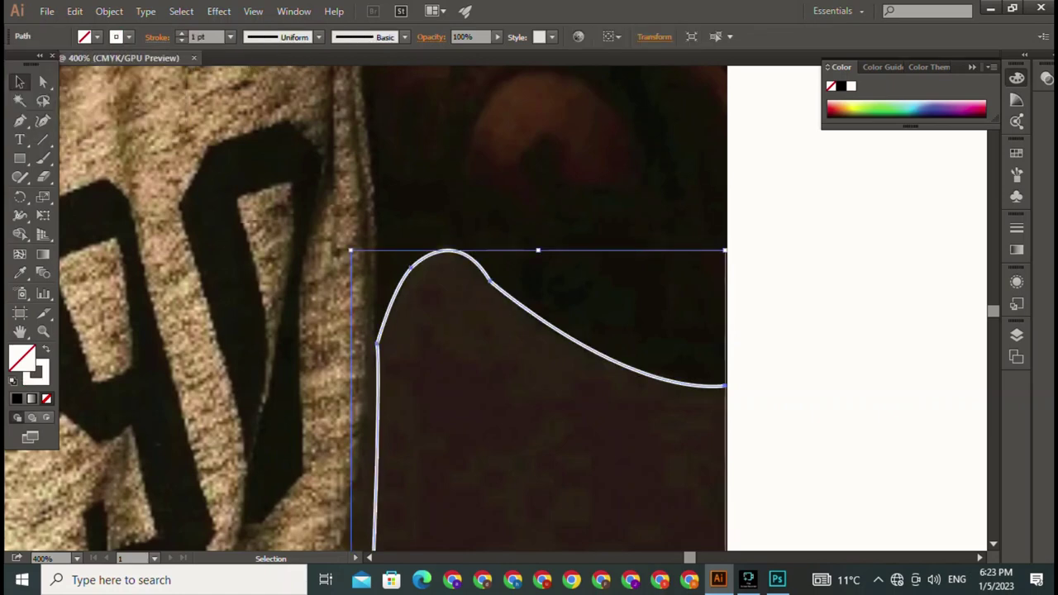
# Continue the path from its open end up the forearm and wrist to the hand's edge.
pyautogui.press('p')
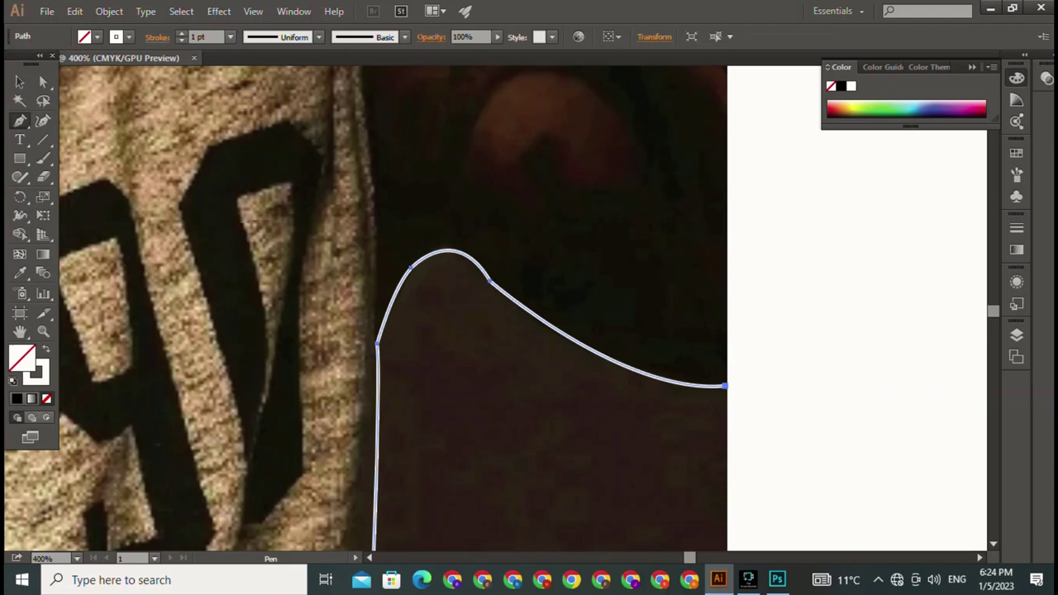
pyautogui.click(724, 385)
pyautogui.moveTo(711, 207)
pyautogui.mouseDown()
pyautogui.moveTo(652, 354)
pyautogui.moveTo(650, 410)
pyautogui.mouseUp()
pyautogui.moveTo(650, 248)
pyautogui.mouseDown()
pyautogui.moveTo(639, 397)
pyautogui.moveTo(621, 430)
pyautogui.mouseUp()
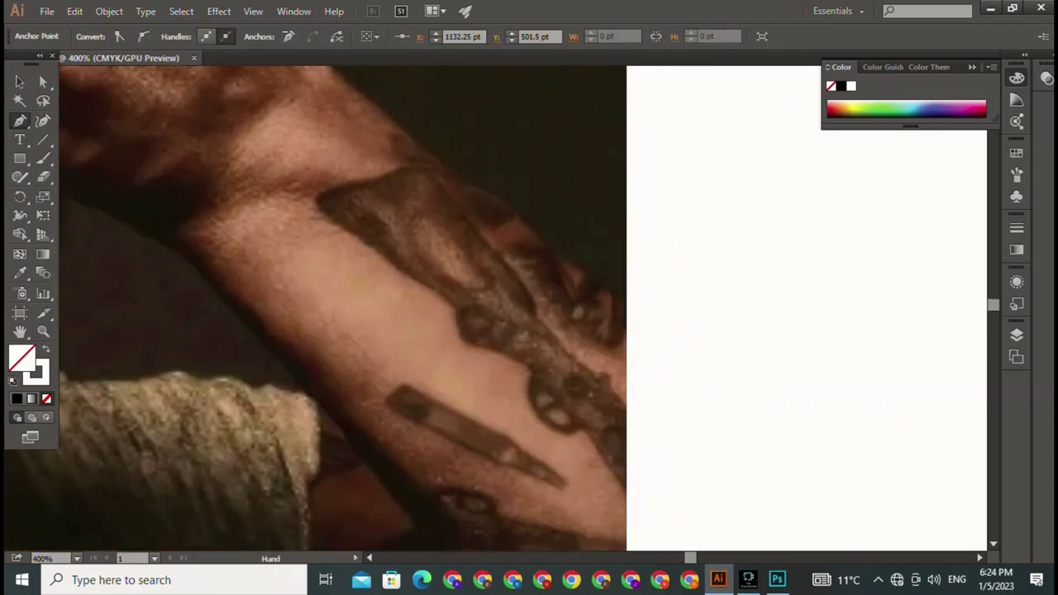
pyautogui.moveTo(430, 206); pyautogui.dragTo(570, 466)
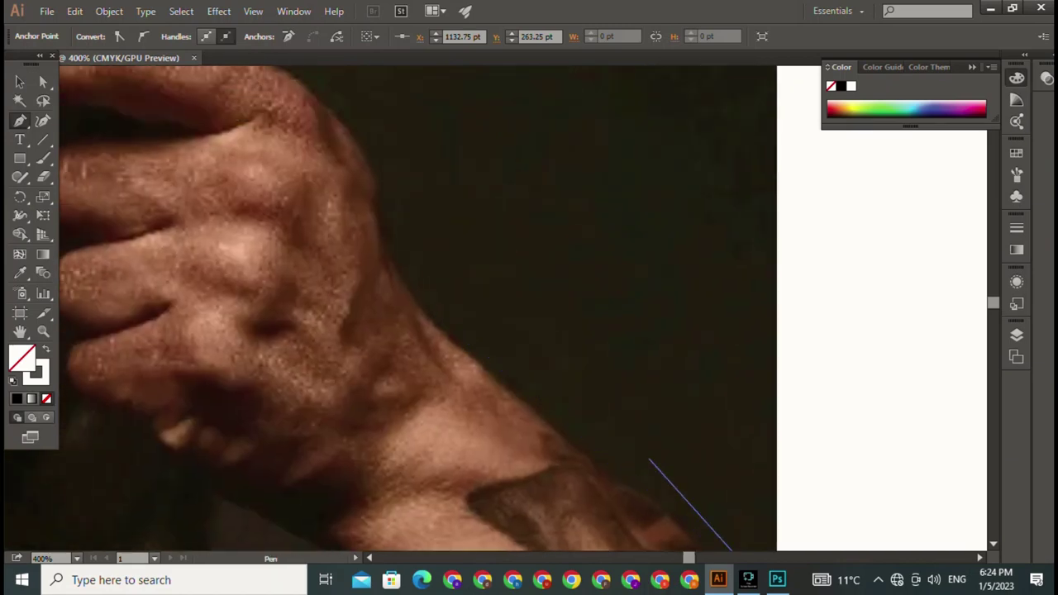
pyautogui.moveTo(600, 506); pyautogui.dragTo(539, 341)
pyautogui.click(504, 280)
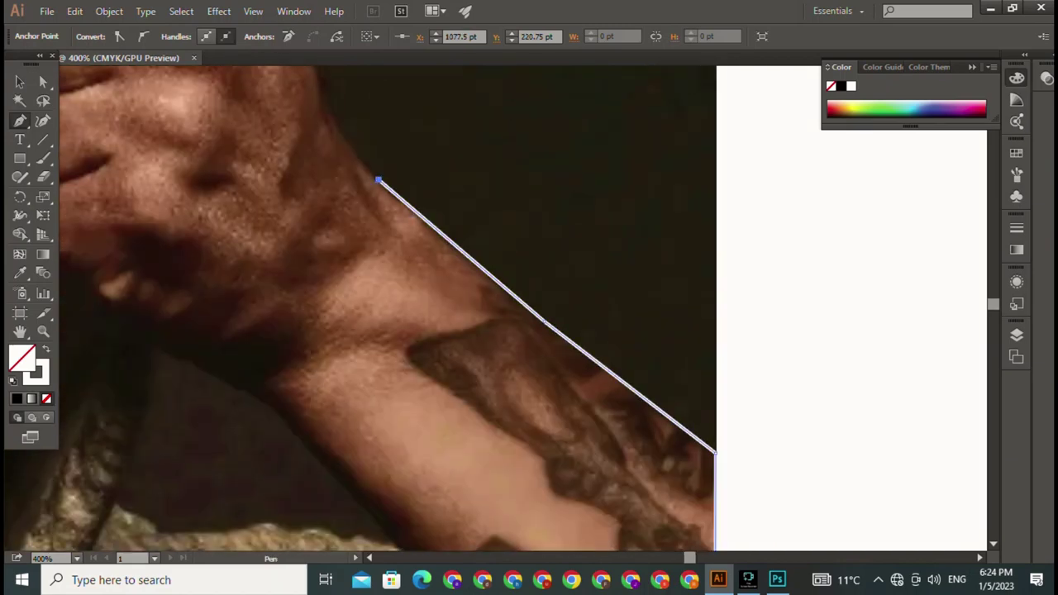
pyautogui.moveTo(436, 152)
pyautogui.mouseDown()
pyautogui.moveTo(496, 289)
pyautogui.moveTo(503, 203)
pyautogui.mouseUp()
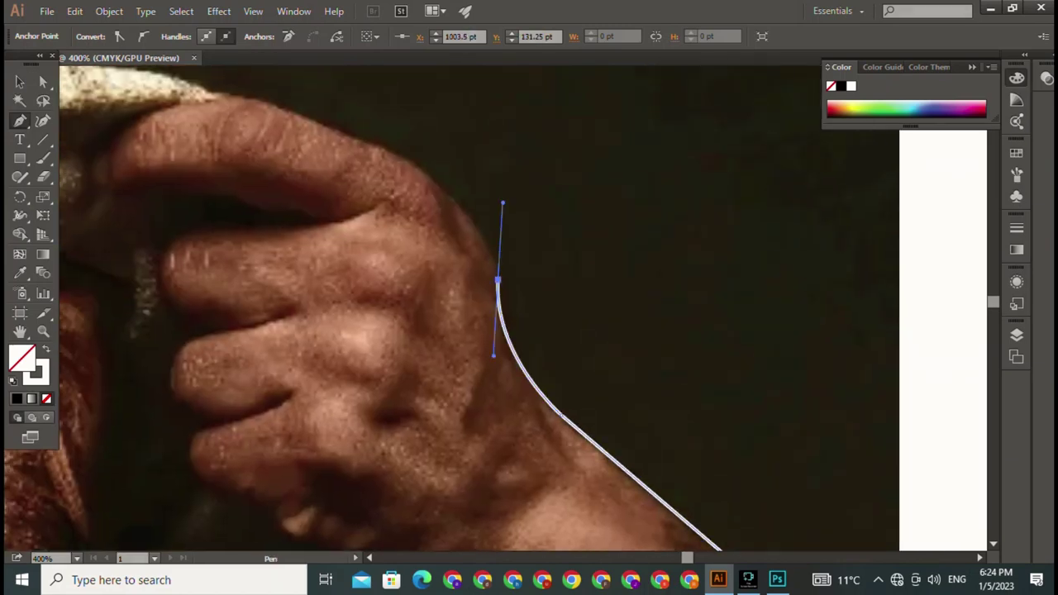
pyautogui.moveTo(364, 141); pyautogui.dragTo(236, 91)
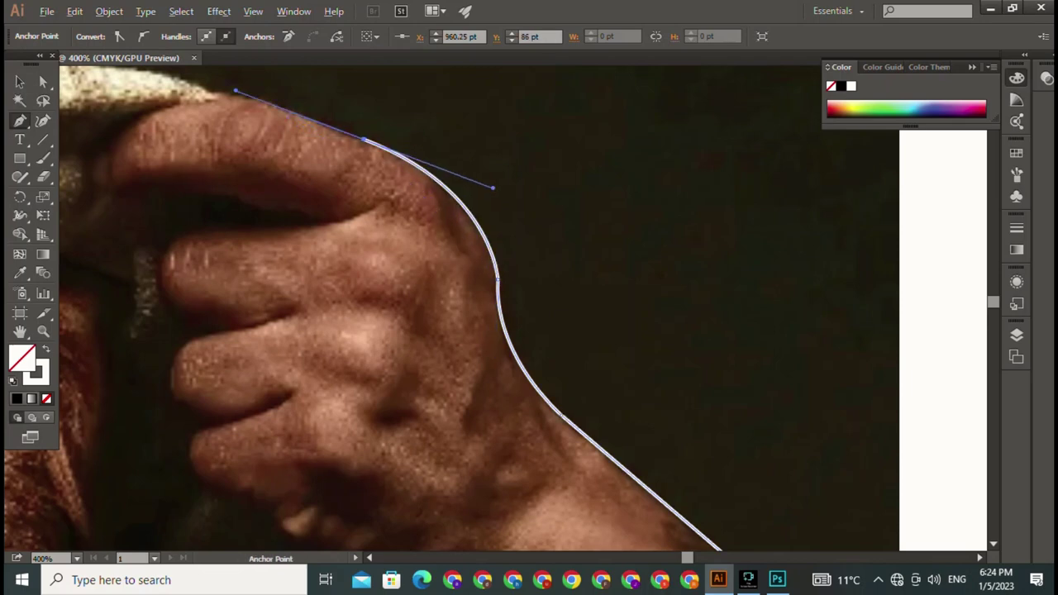
# Wrap the outline around the finger under the hat brim and back along its underside.
pyautogui.moveTo(364, 141); pyautogui.dragTo(840, 402)
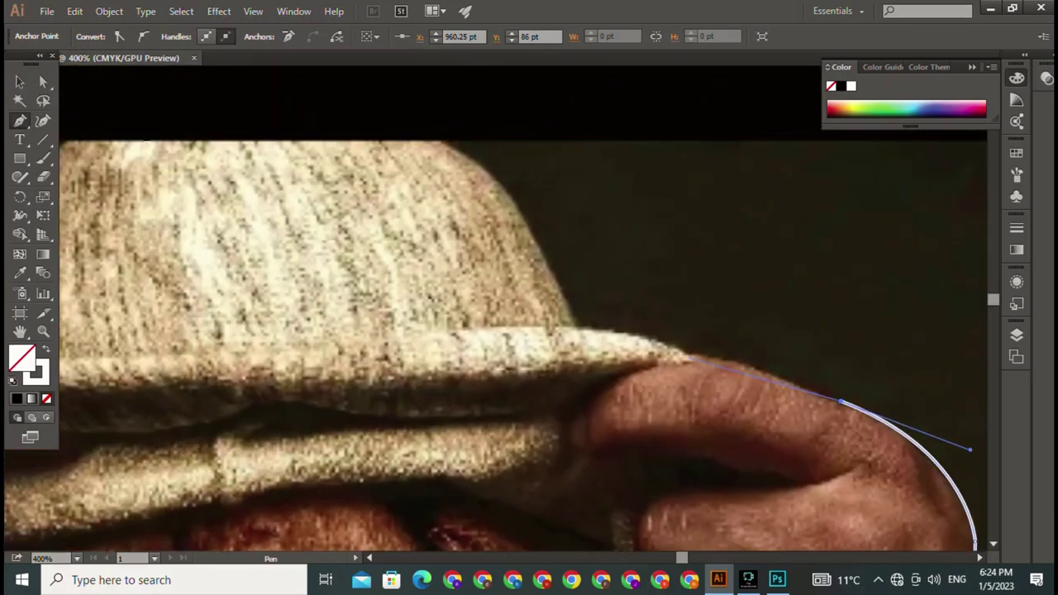
pyautogui.click(732, 362)
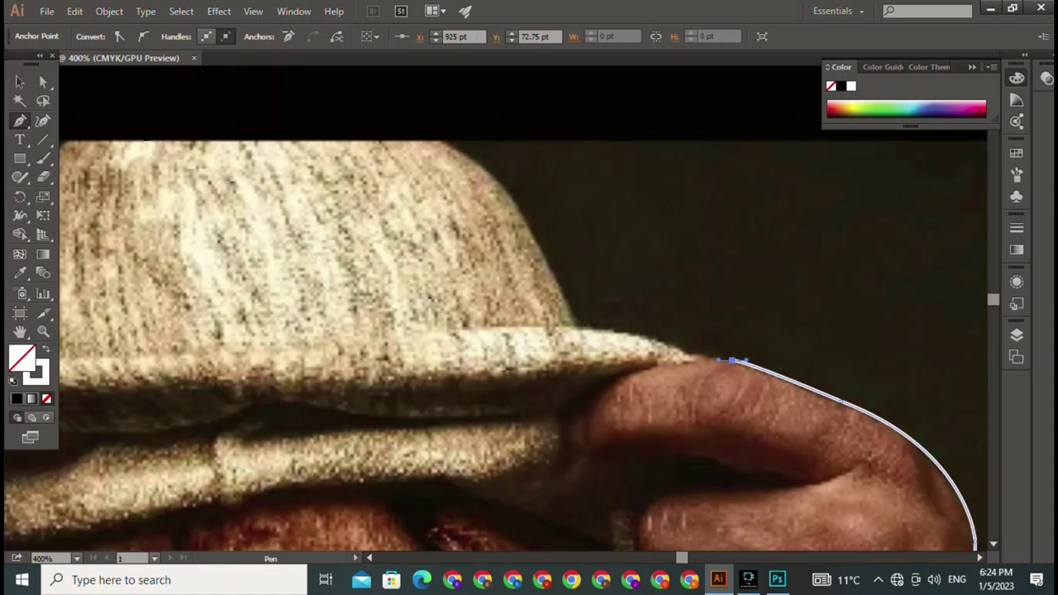
pyautogui.moveTo(616, 377); pyautogui.dragTo(580, 401)
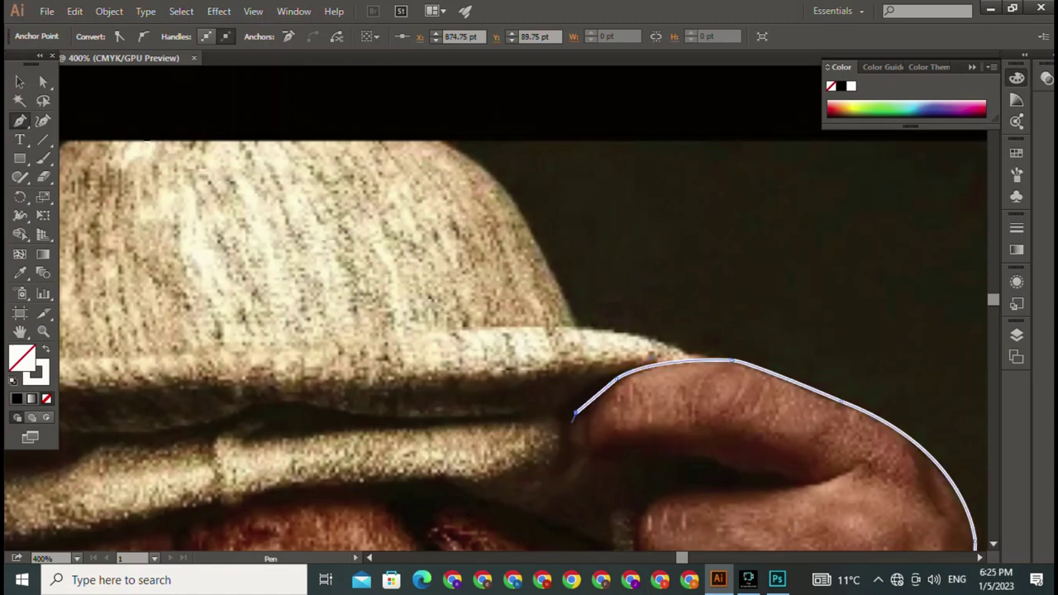
pyautogui.moveTo(578, 450); pyautogui.dragTo(609, 450)
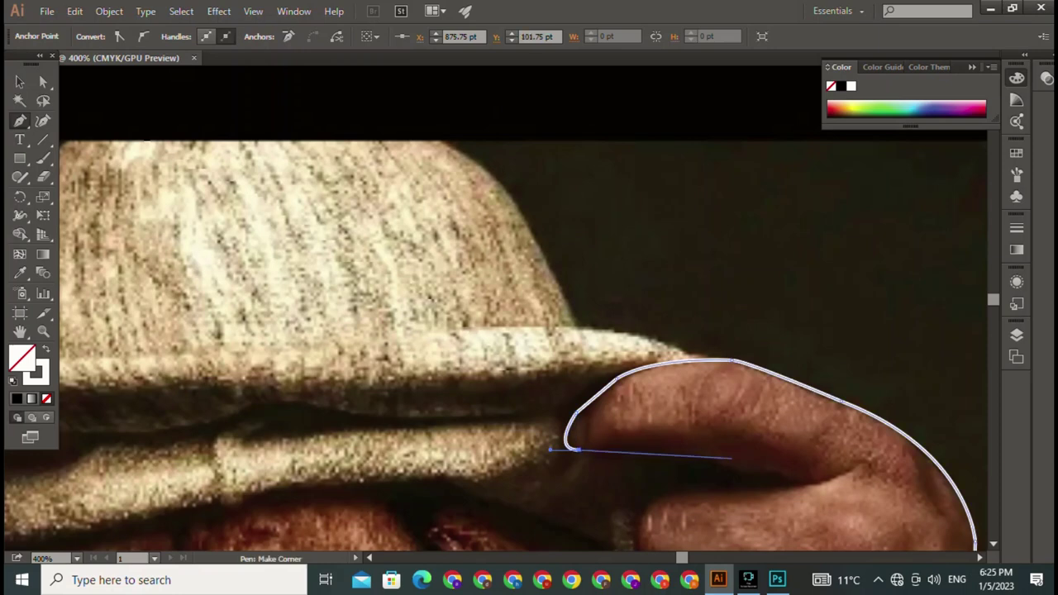
pyautogui.moveTo(732, 457); pyautogui.dragTo(707, 457)
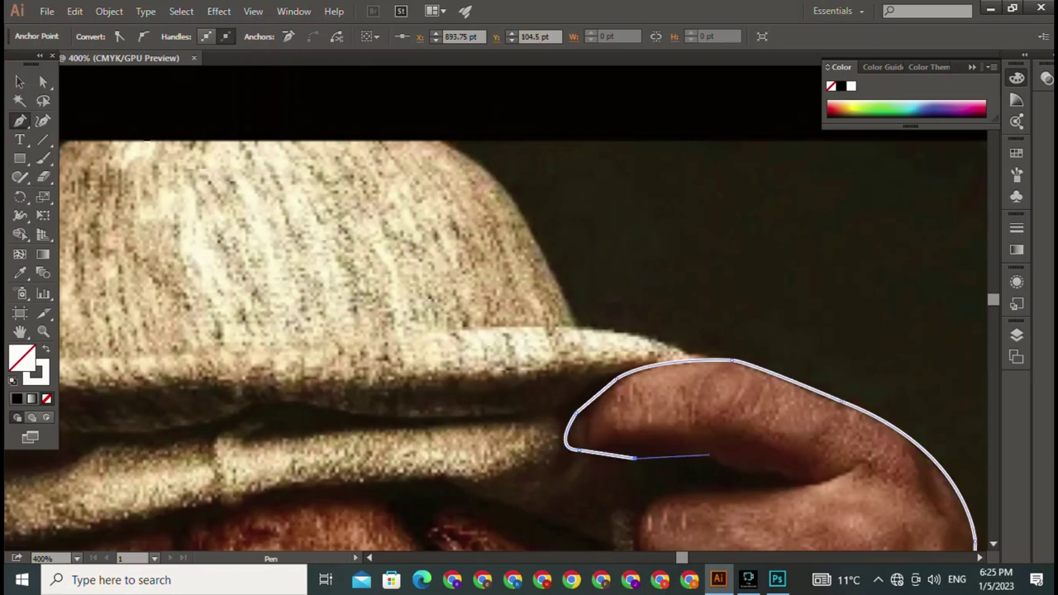
pyautogui.moveTo(773, 476); pyautogui.dragTo(831, 477)
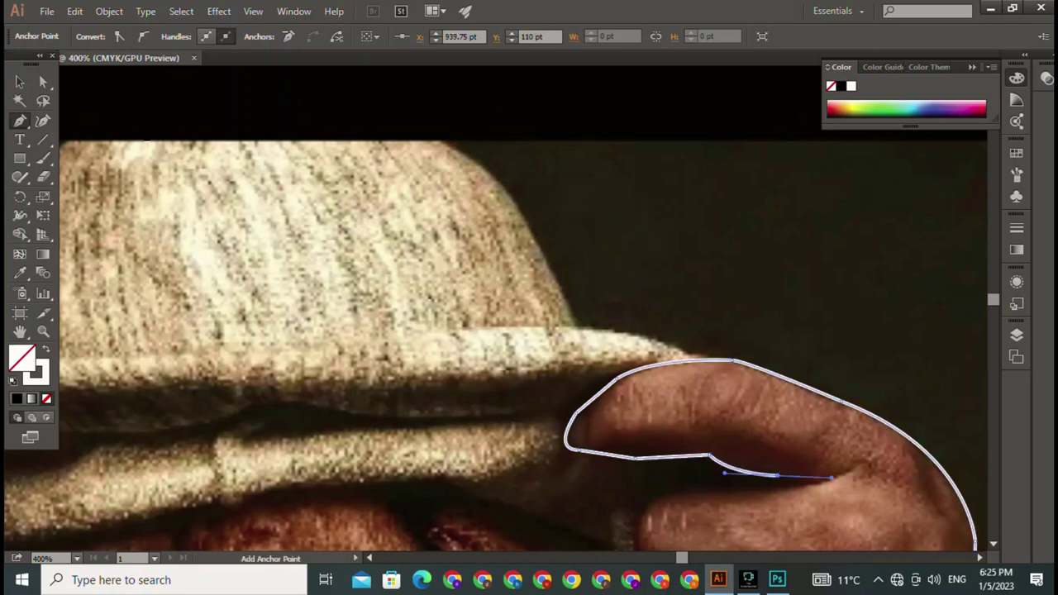
pyautogui.moveTo(850, 476); pyautogui.dragTo(889, 453)
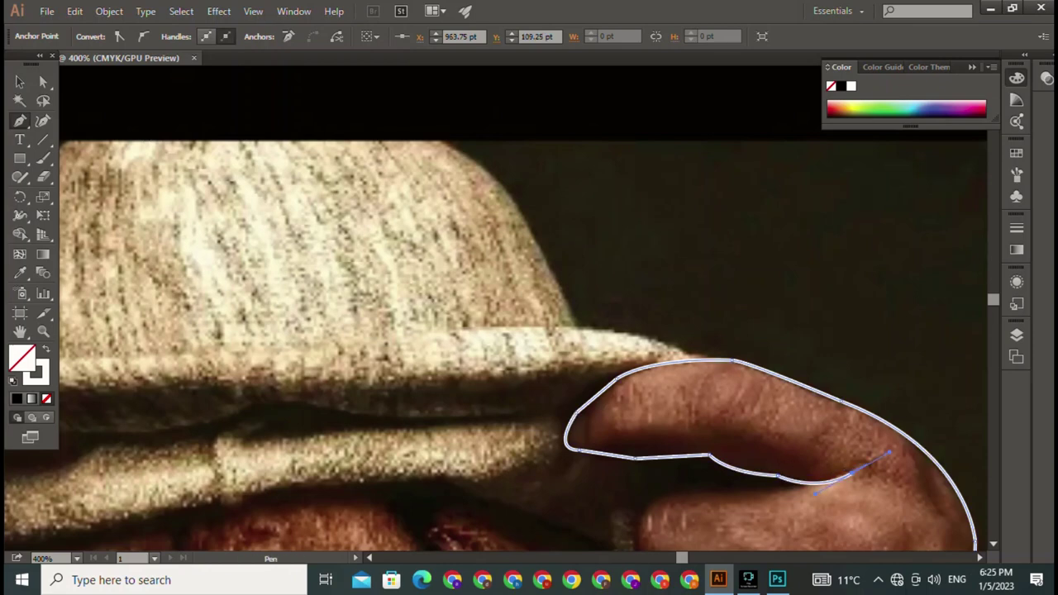
# Trace between the first two fingers, redoing misplaced anchors and rounding the second fingertip.
pyautogui.scroll(-3, 769, 506)
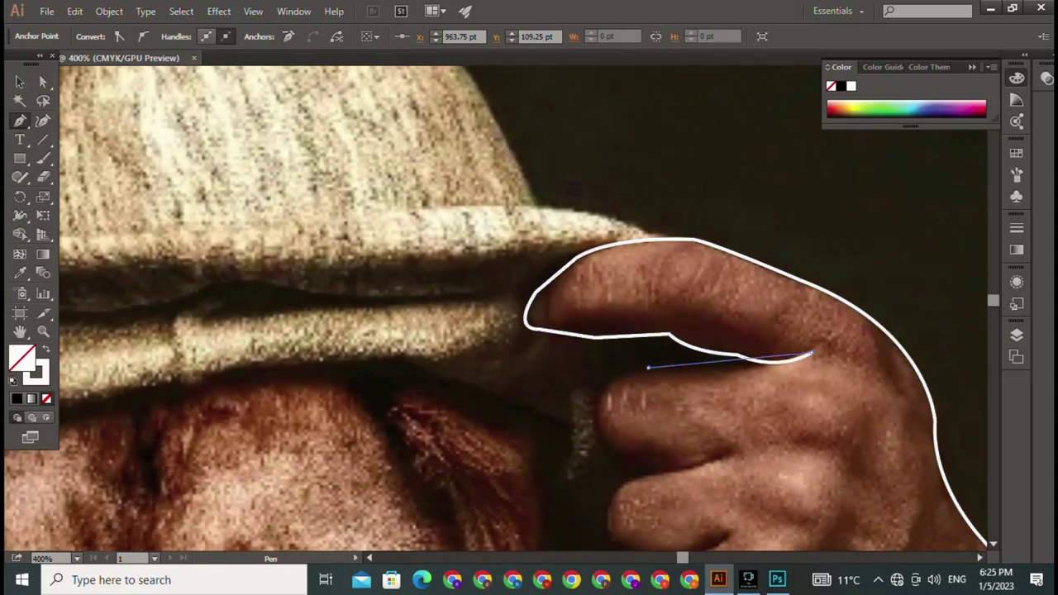
pyautogui.moveTo(649, 367); pyautogui.dragTo(558, 349)
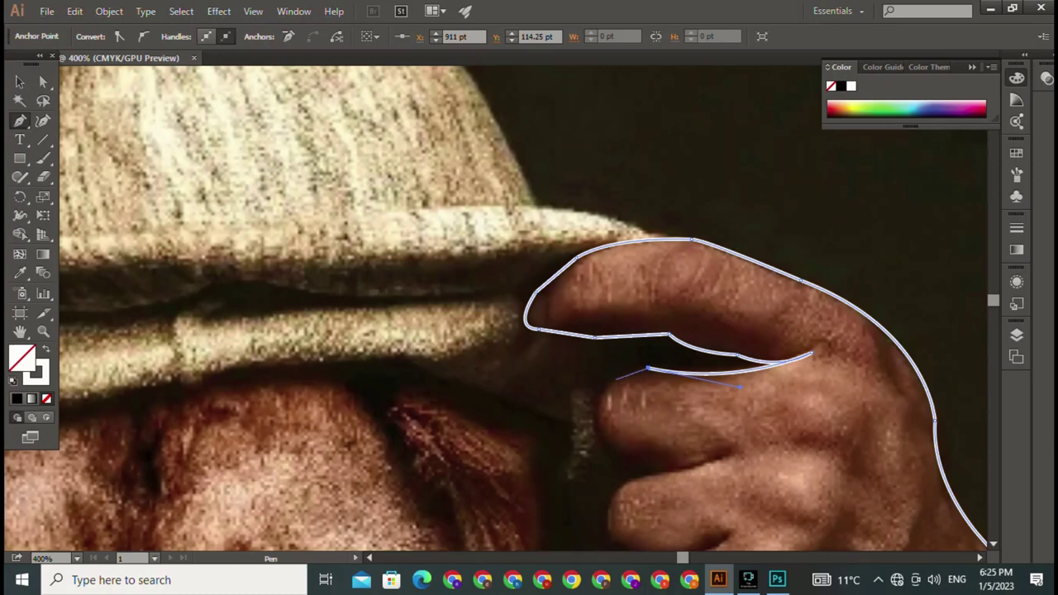
pyautogui.moveTo(610, 438); pyautogui.dragTo(620, 488)
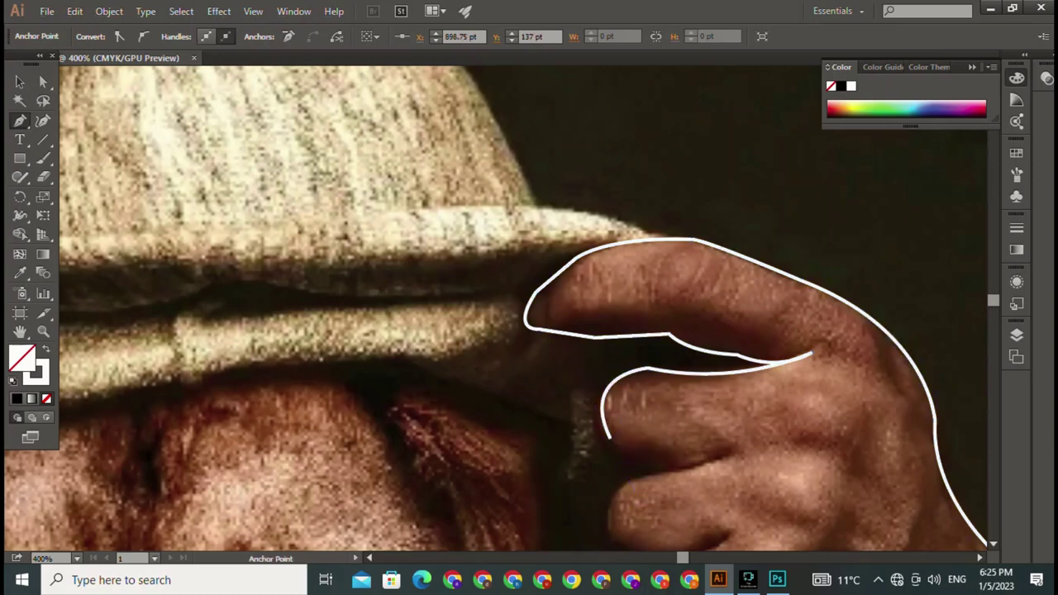
pyautogui.moveTo(740, 454); pyautogui.dragTo(829, 417)
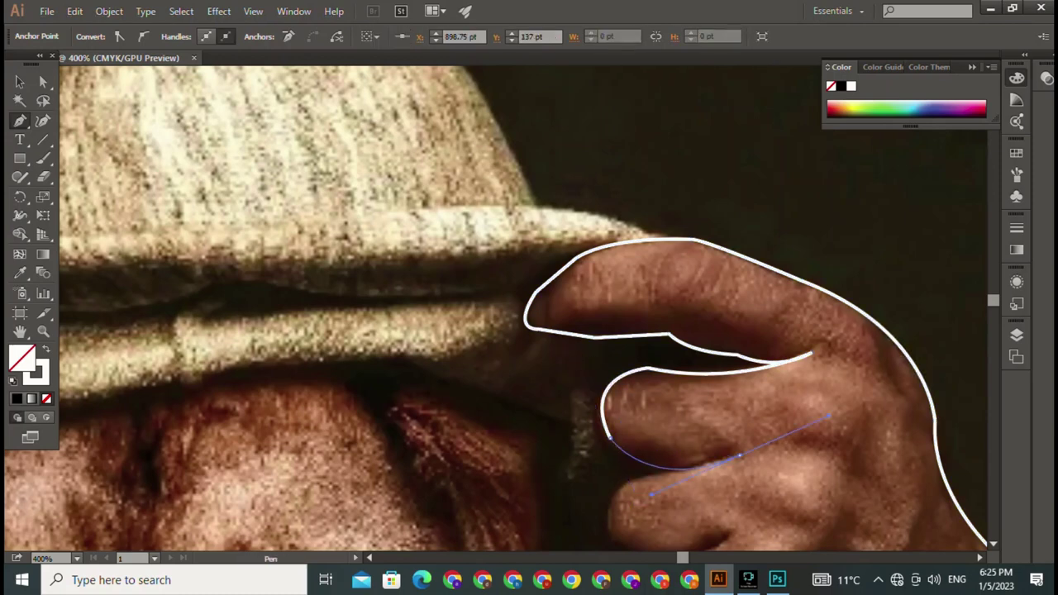
pyautogui.hotkey('ctrl', 'z')
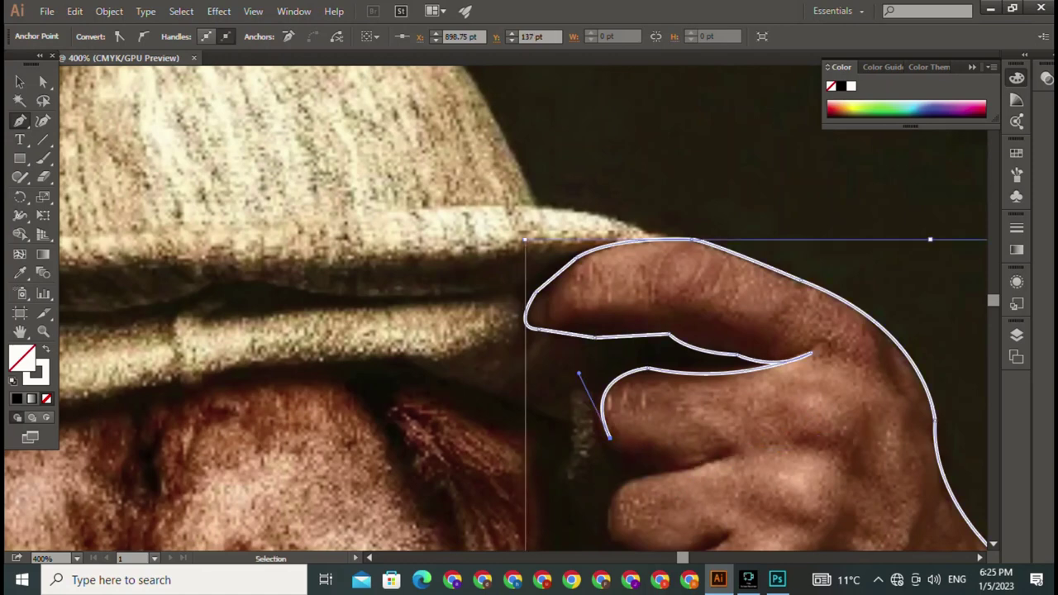
pyautogui.hotkey('ctrl', 'z')
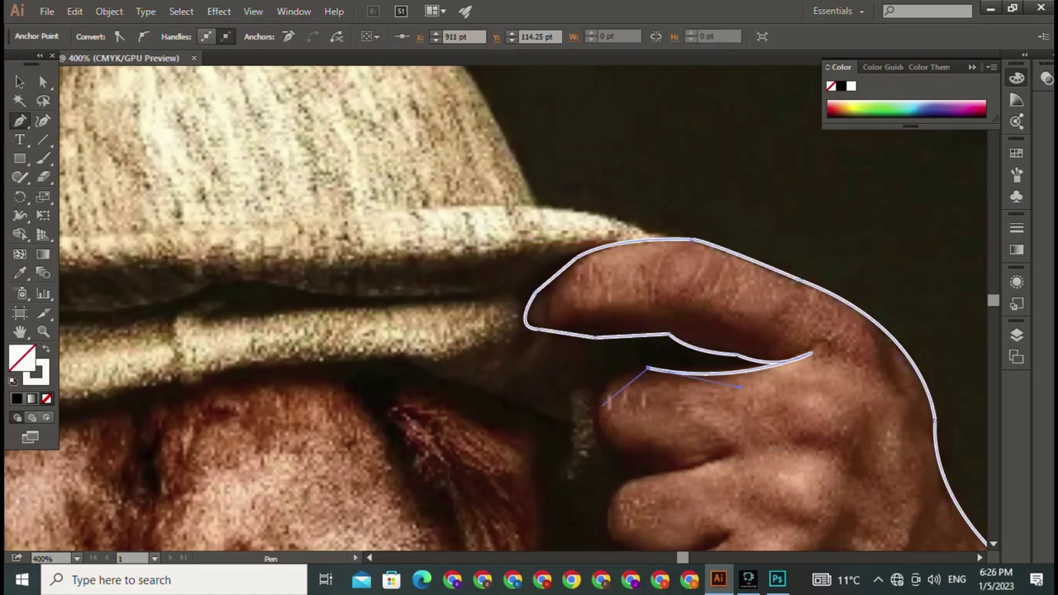
pyautogui.moveTo(597, 429); pyautogui.dragTo(607, 486)
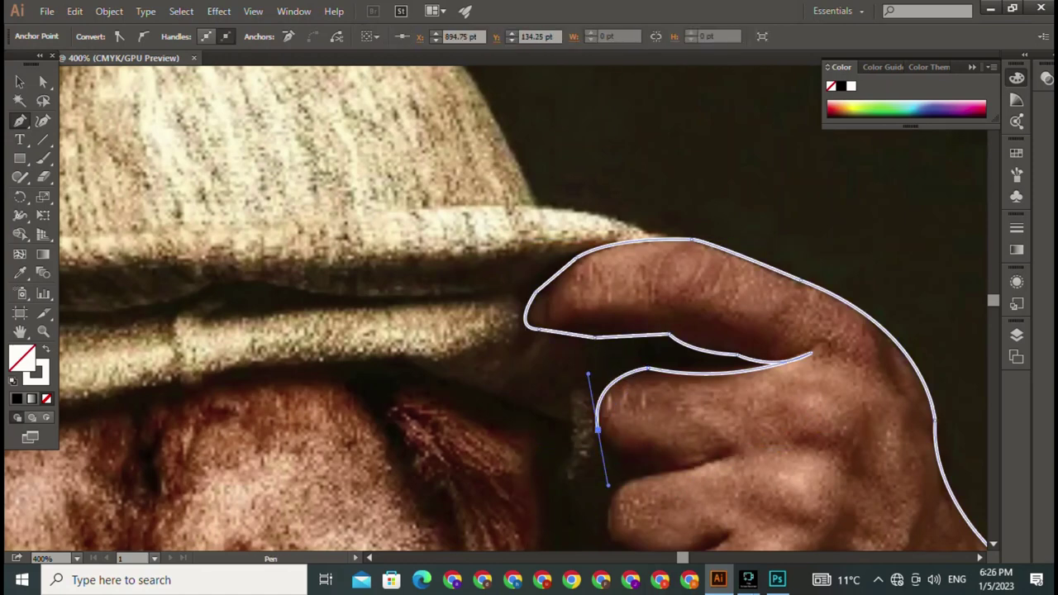
pyautogui.moveTo(625, 466); pyautogui.dragTo(653, 488)
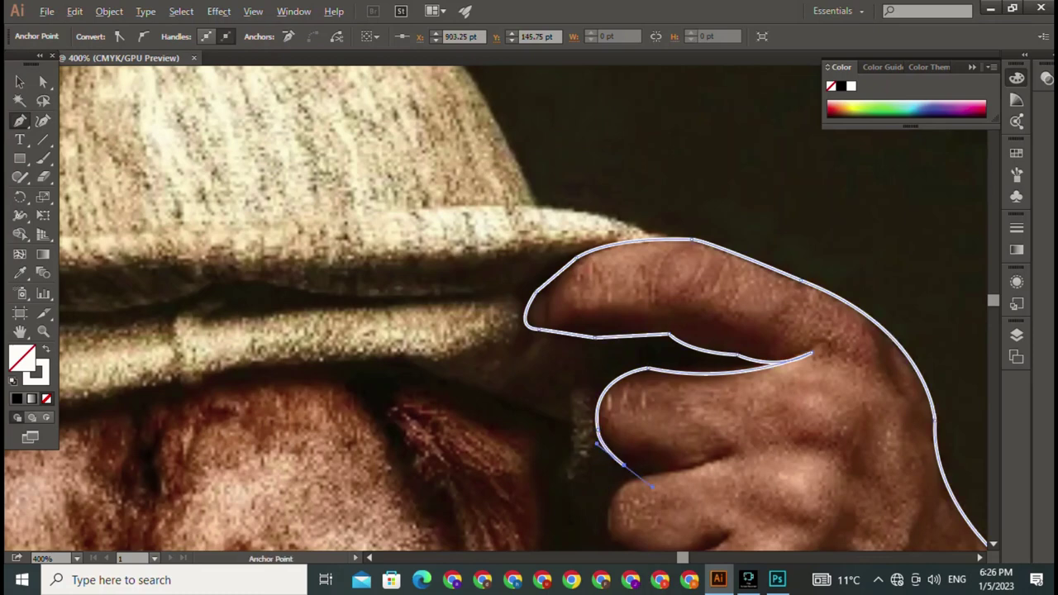
pyautogui.click(729, 455)
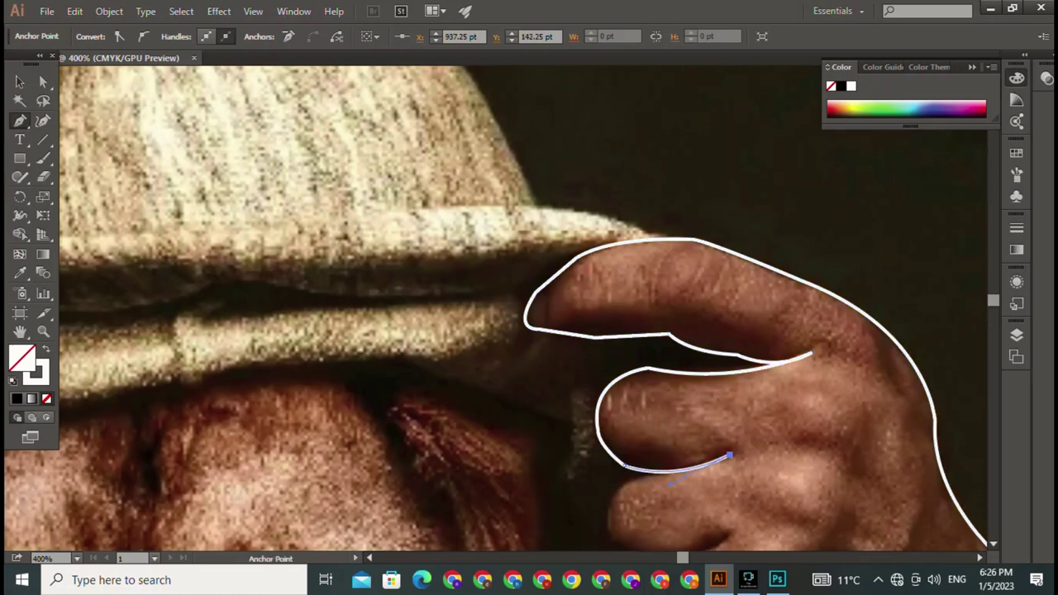
# Curve the outline around the third fingertip, making its underside anchor a sharp corner.
pyautogui.moveTo(729, 456); pyautogui.dragTo(741, 249)
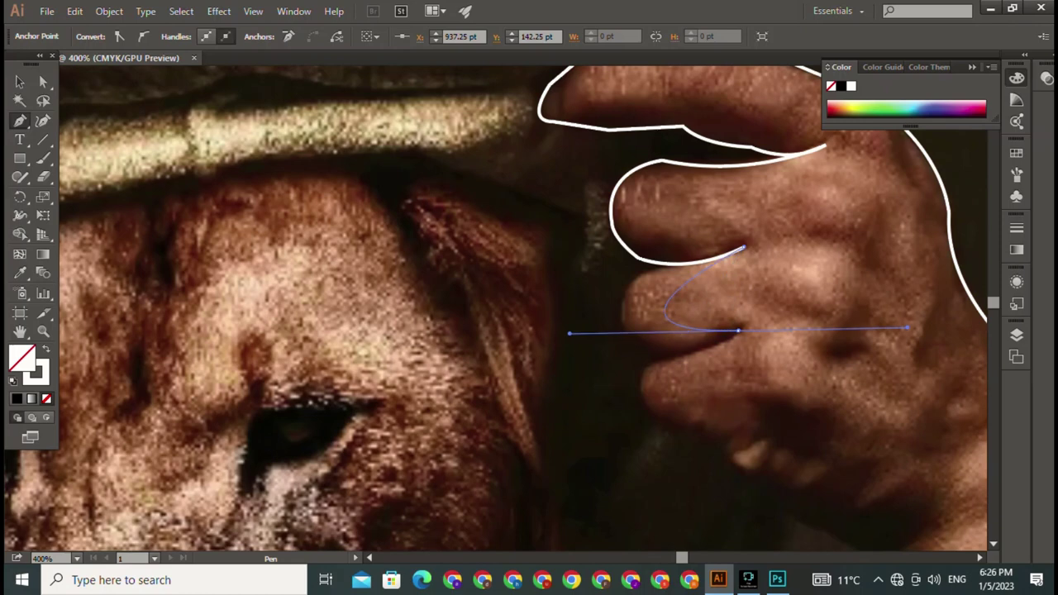
pyautogui.moveTo(738, 331); pyautogui.dragTo(716, 378)
pyautogui.hotkey('ctrl', 'z')
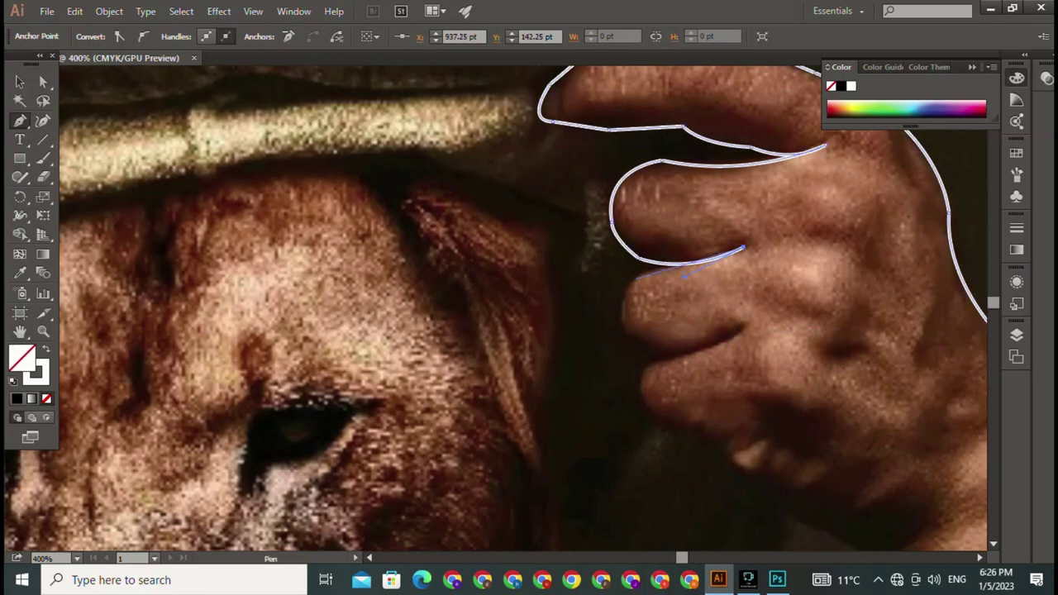
pyautogui.moveTo(626, 291)
pyautogui.mouseDown()
pyautogui.moveTo(610, 308)
pyautogui.moveTo(637, 315)
pyautogui.mouseUp()
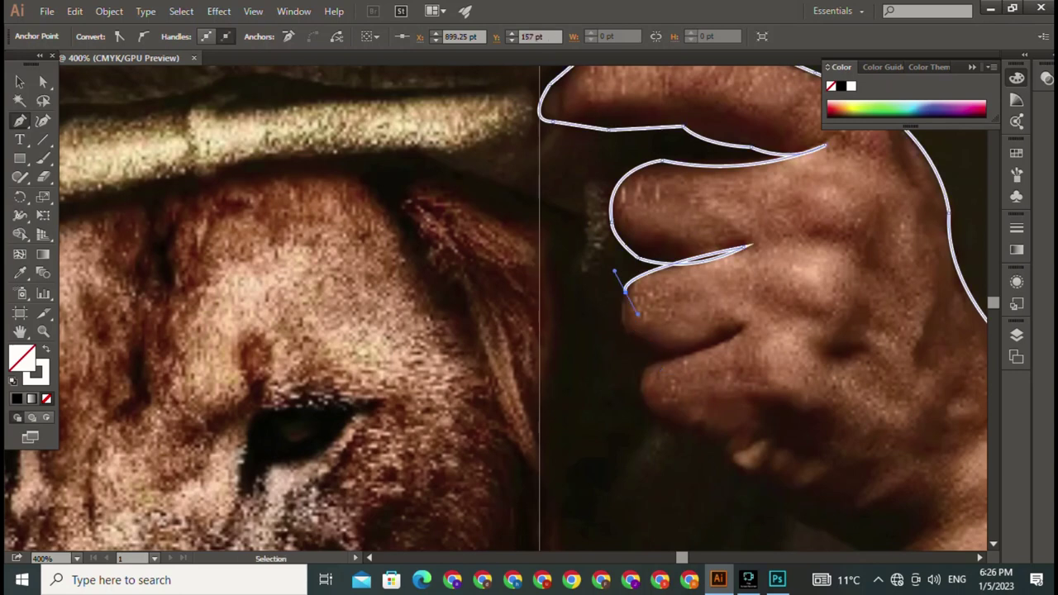
pyautogui.hotkey('ctrl', 'z')
pyautogui.moveTo(629, 333); pyautogui.dragTo(655, 364)
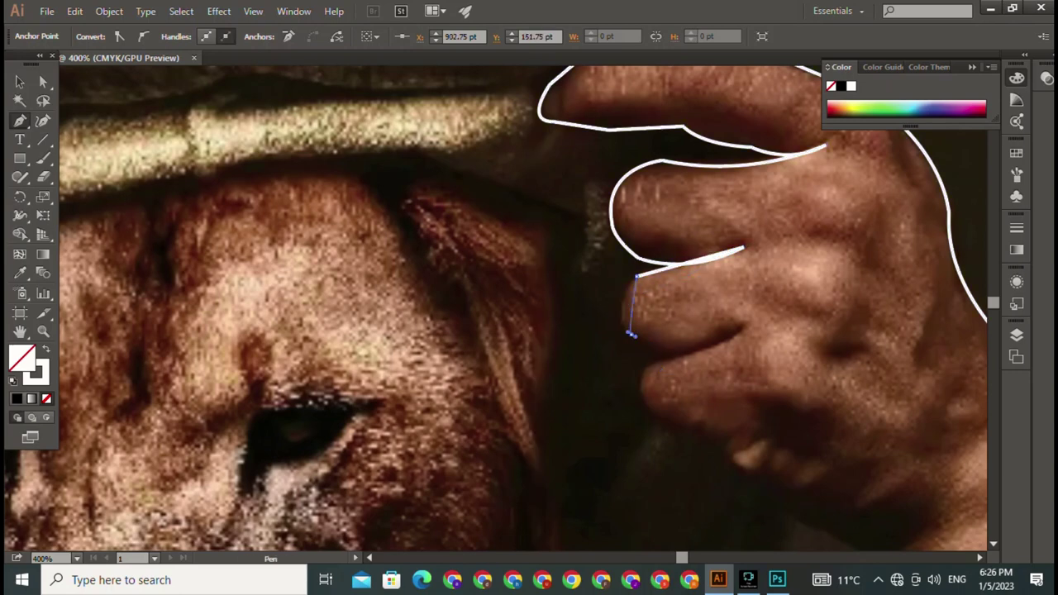
pyautogui.press('super')
pyautogui.press('super')
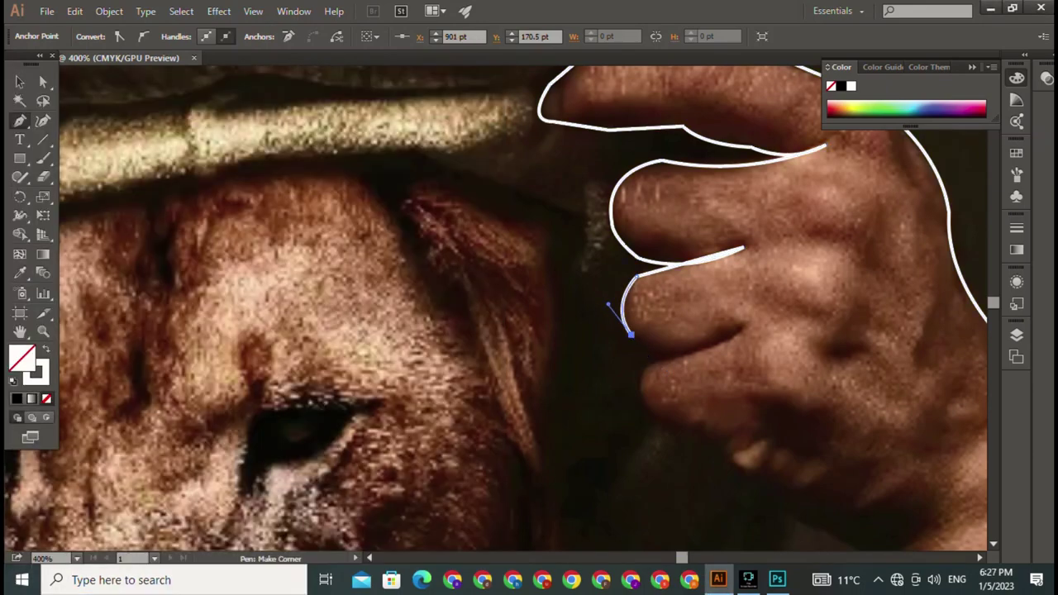
pyautogui.moveTo(743, 327); pyautogui.dragTo(829, 273)
pyautogui.press('alt')
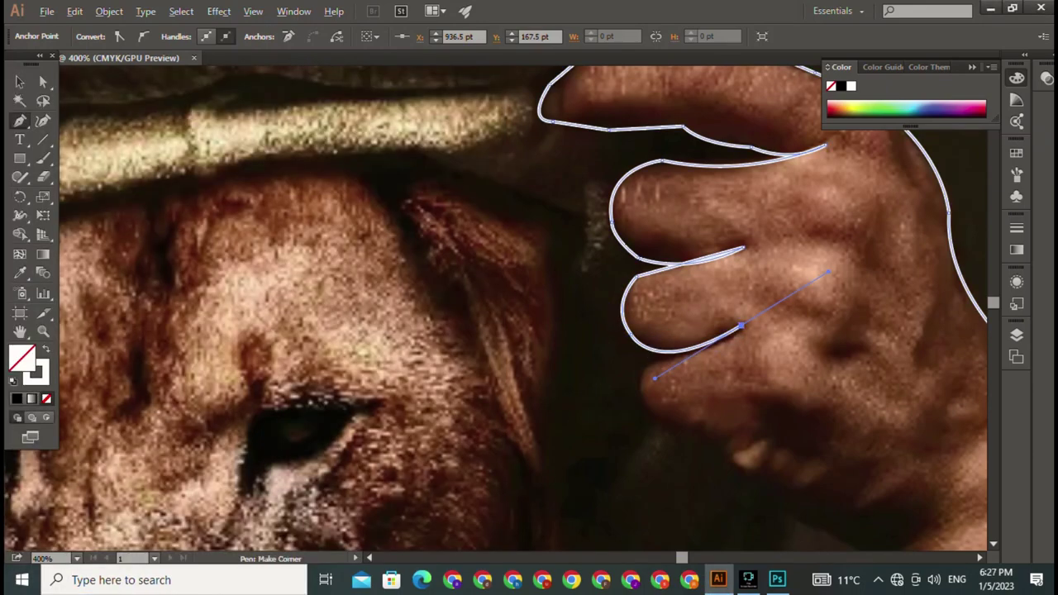
pyautogui.keyDown('alt'); pyautogui.click(742, 326); pyautogui.keyUp('alt')
# Carry the outline past the lowest fingertip, zigzagging along the knuckles to the wrist.
pyautogui.moveTo(653, 407)
pyautogui.mouseDown()
pyautogui.moveTo(689, 423)
pyautogui.moveTo(521, 322)
pyautogui.mouseUp()
pyautogui.keyDown('alt'); pyautogui.click(486, 307); pyautogui.keyUp('alt')
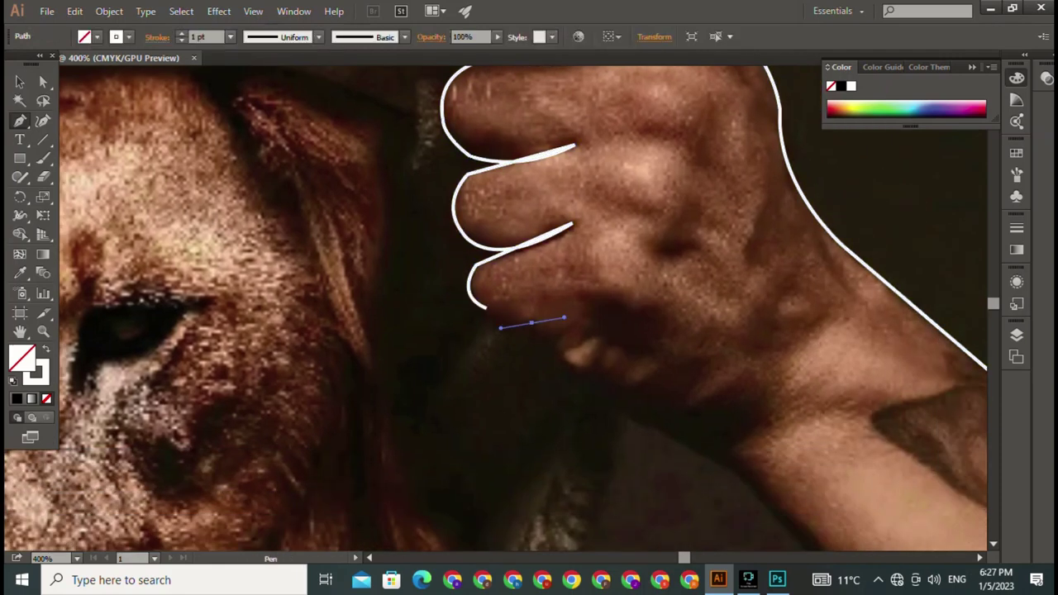
pyautogui.moveTo(527, 319)
pyautogui.mouseDown()
pyautogui.moveTo(581, 309)
pyautogui.moveTo(541, 348)
pyautogui.mouseUp()
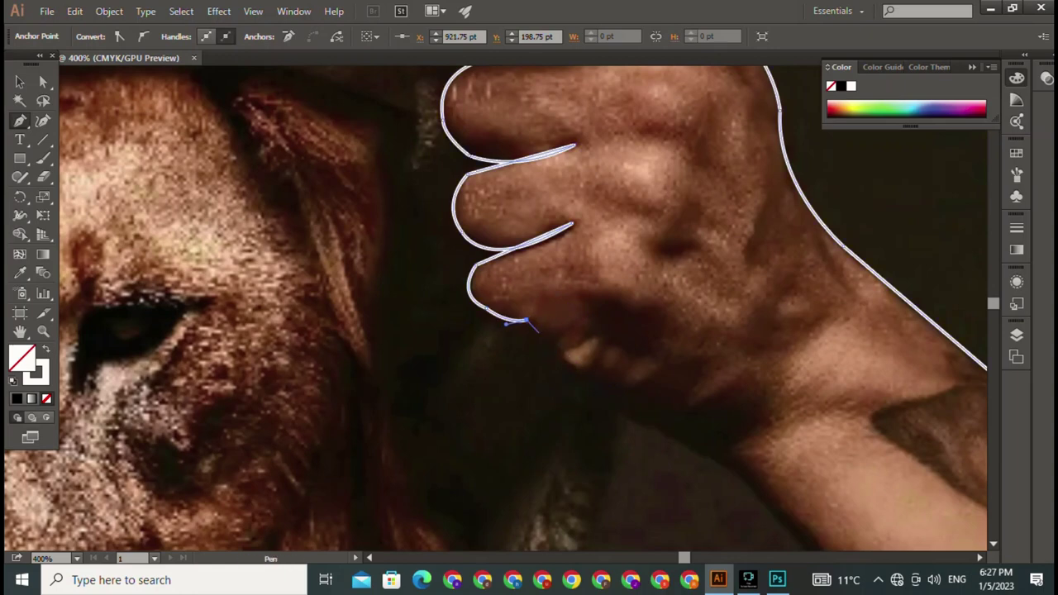
pyautogui.moveTo(579, 323)
pyautogui.mouseDown()
pyautogui.moveTo(555, 347)
pyautogui.moveTo(579, 346)
pyautogui.mouseUp()
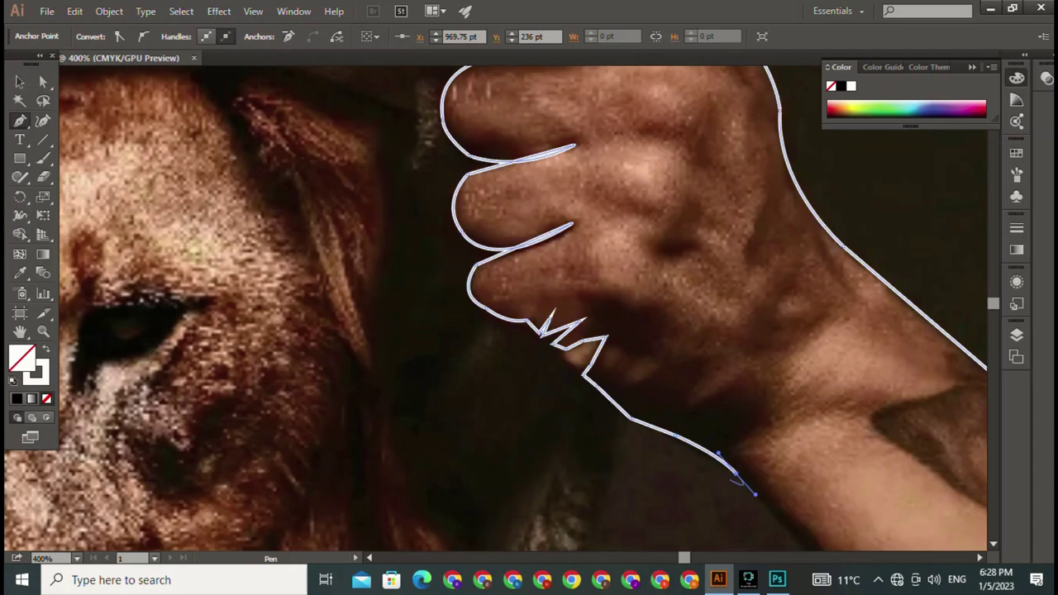
pyautogui.moveTo(733, 471); pyautogui.dragTo(614, 363)
pyautogui.click(683, 451)
# Zoom out to 150% and extend the outline straight down the forearm.
pyautogui.scroll(-3, 613, 363)
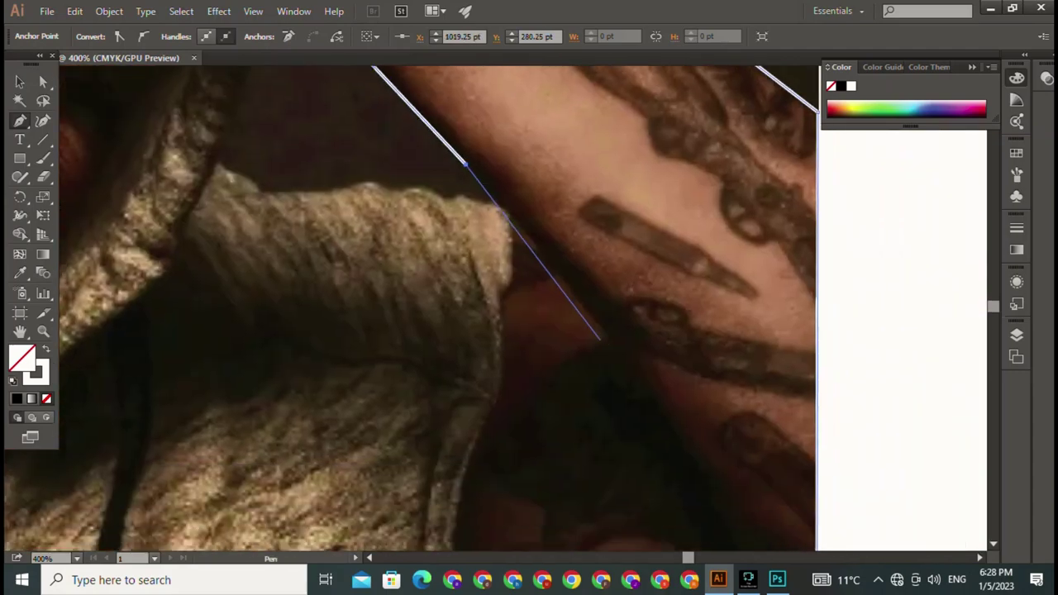
pyautogui.scroll(-3, 624, 363)
pyautogui.scroll(-3, 624, 362)
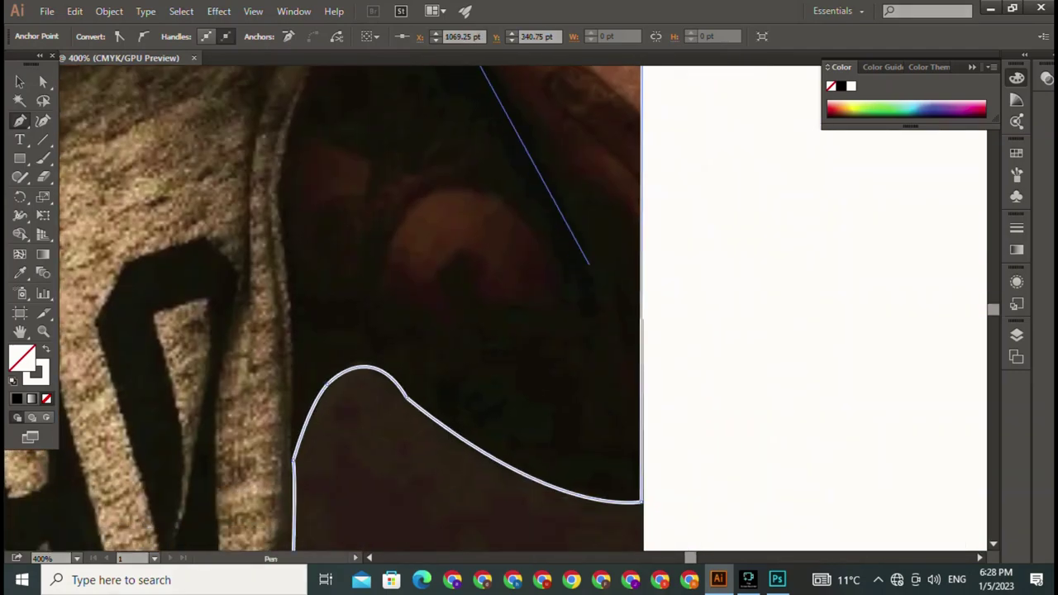
pyautogui.hotkey('ctrl', '-')
pyautogui.hotkey('ctrl', '-')
pyautogui.hotkey('ctrl', '-')
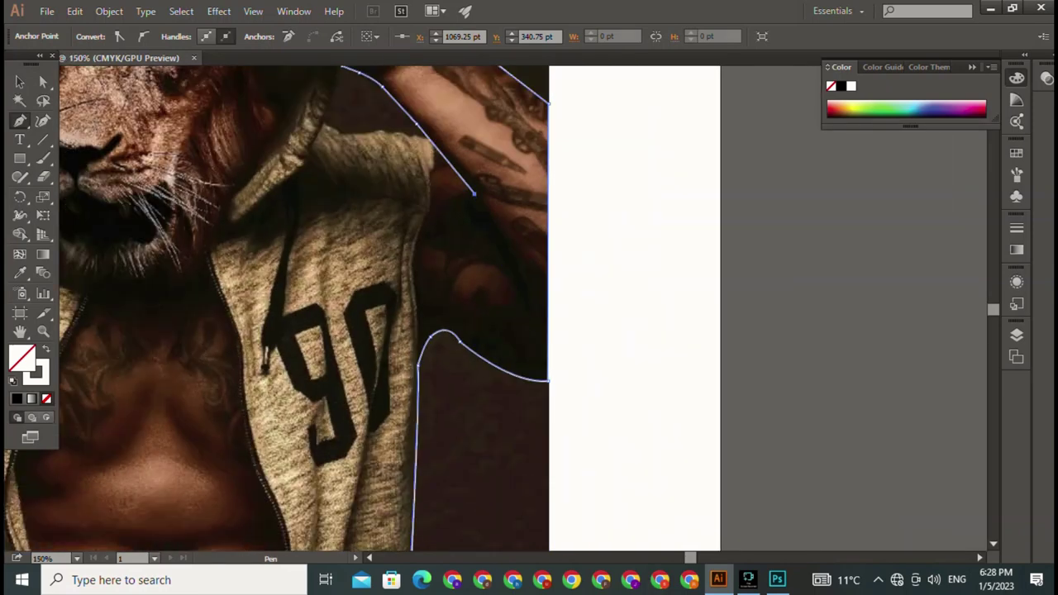
pyautogui.click(539, 372)
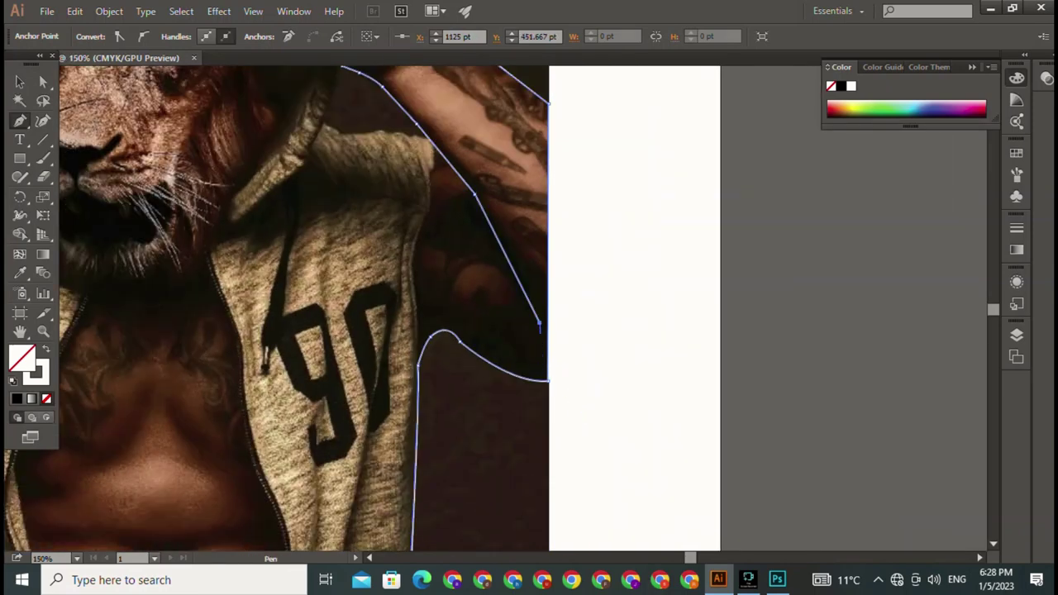
# Curve the outline under the armpit where the arm meets the hoodie shoulder.
pyautogui.moveTo(539, 326); pyautogui.dragTo(629, 436)
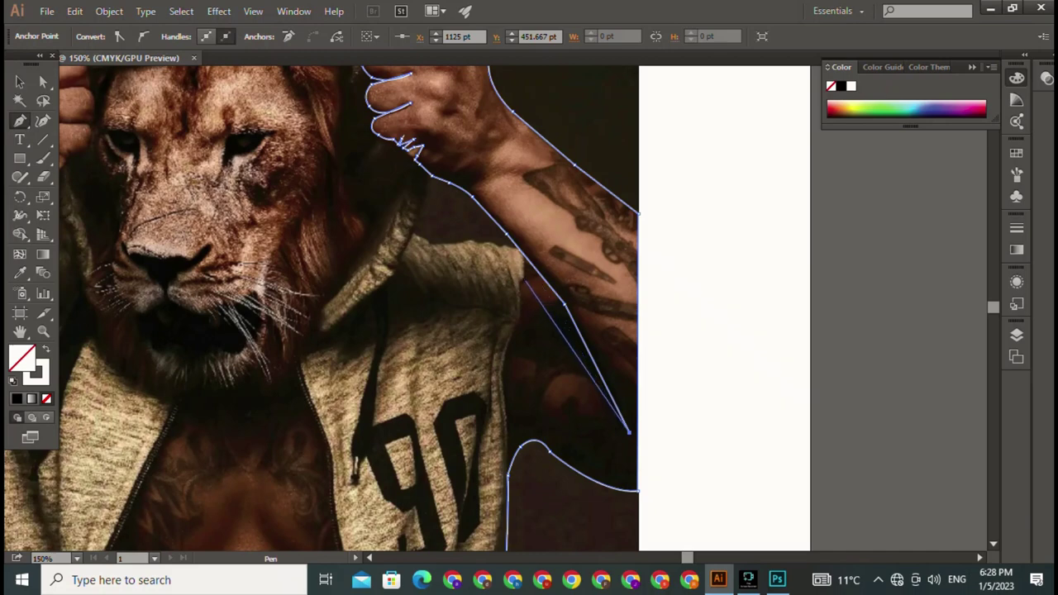
pyautogui.moveTo(526, 281); pyautogui.dragTo(460, 349)
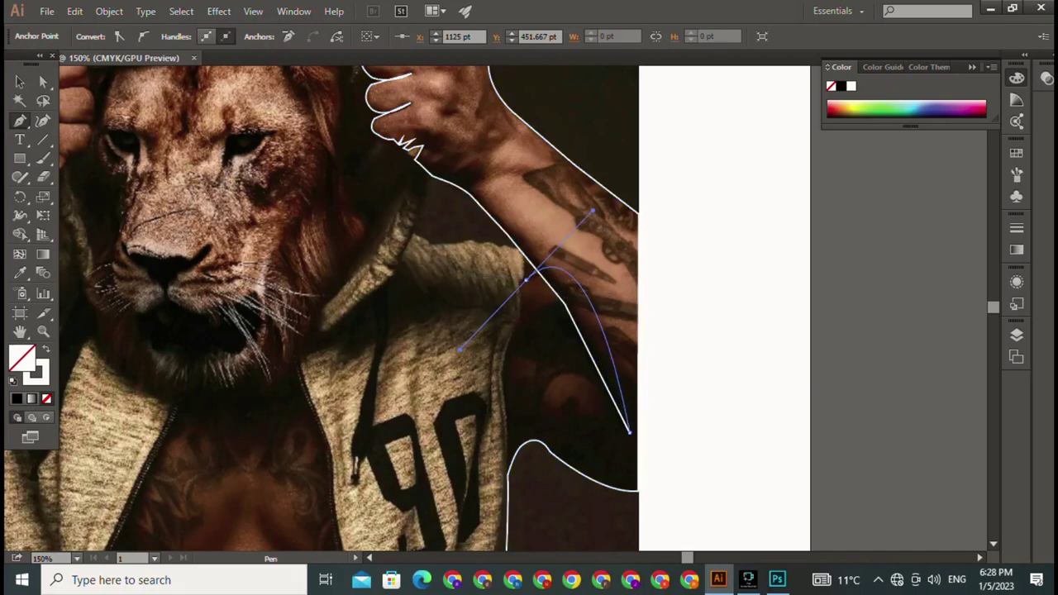
pyautogui.moveTo(459, 349); pyautogui.dragTo(473, 301)
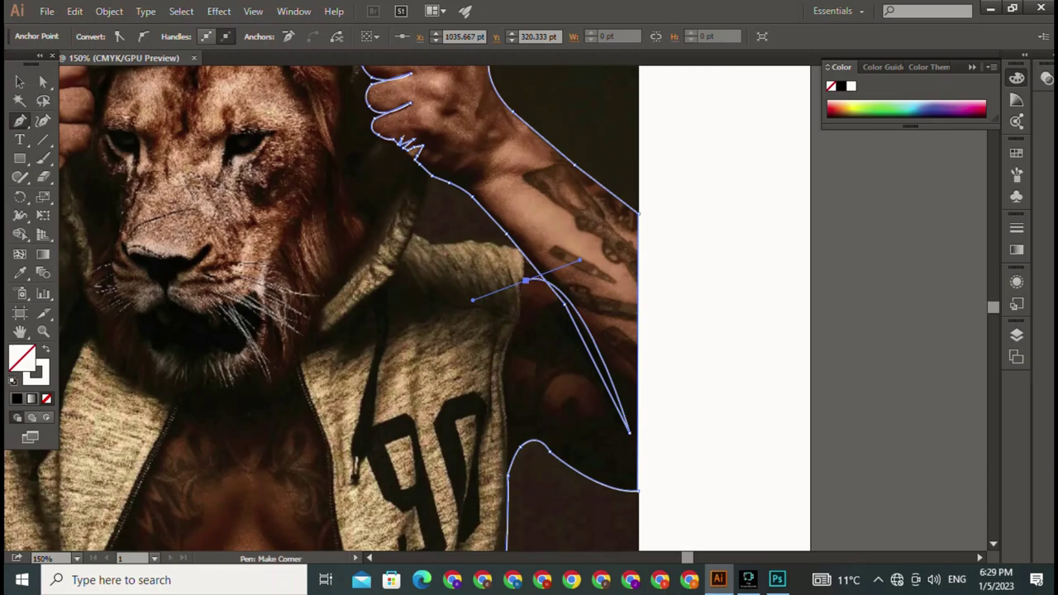
pyautogui.scroll(2, 543, 291)
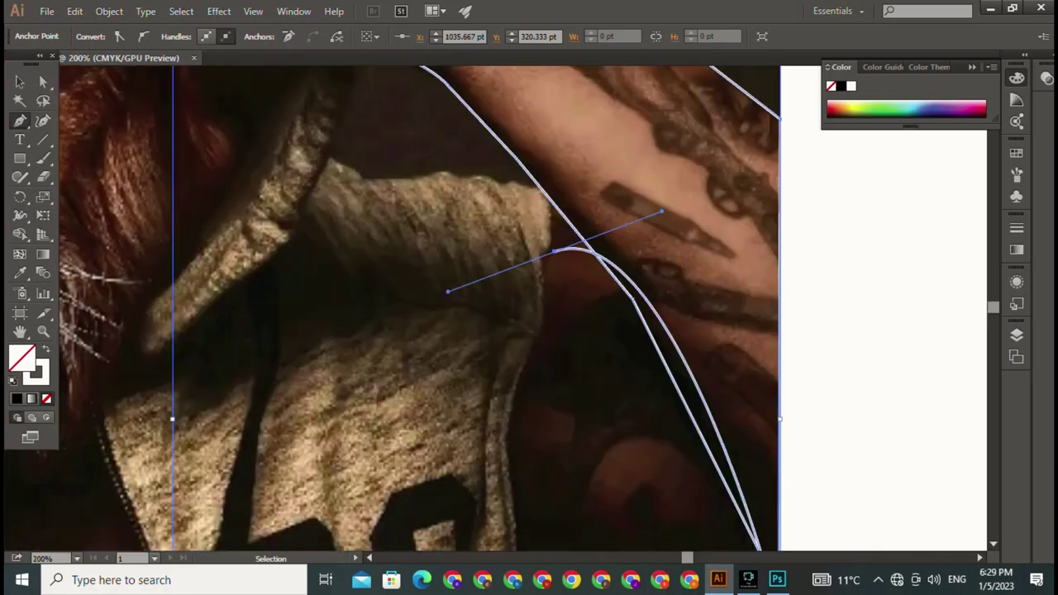
pyautogui.scroll(2, 543, 292)
pyautogui.scroll(1, 543, 292)
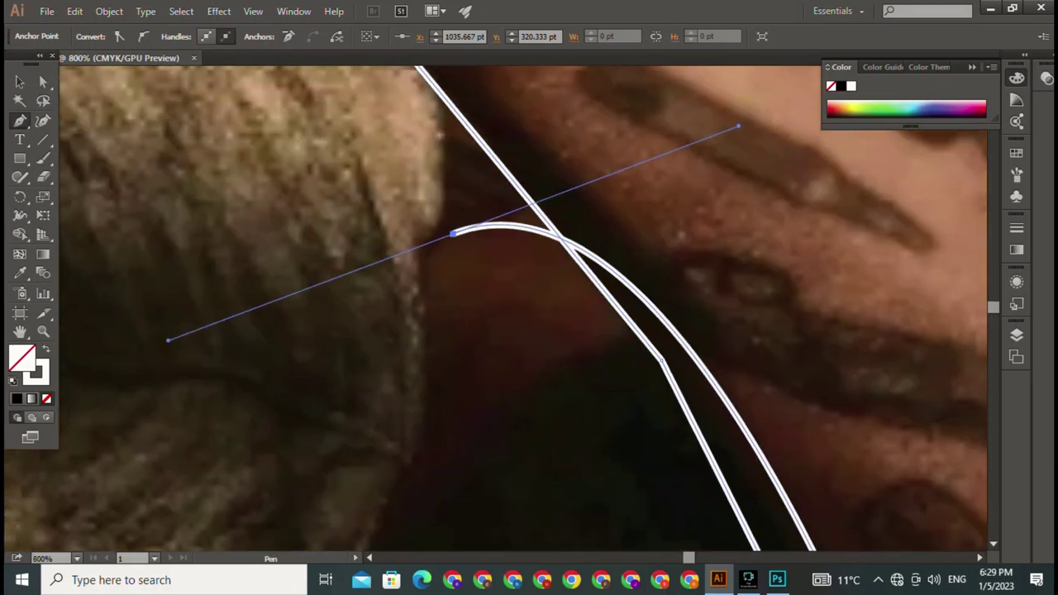
pyautogui.moveTo(168, 340)
pyautogui.mouseDown()
pyautogui.moveTo(418, 300)
pyautogui.moveTo(428, 386)
pyautogui.mouseUp()
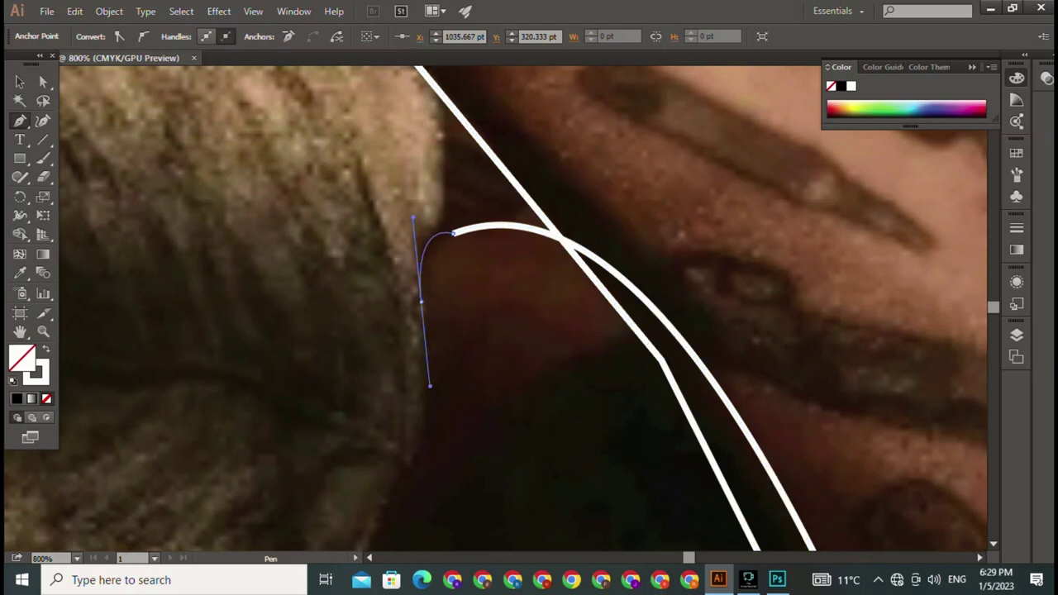
# Run the outline down the hoodie's right edge, then zoom out to the whole image.
pyautogui.click(420, 302)
pyautogui.scroll(-2, 420, 302)
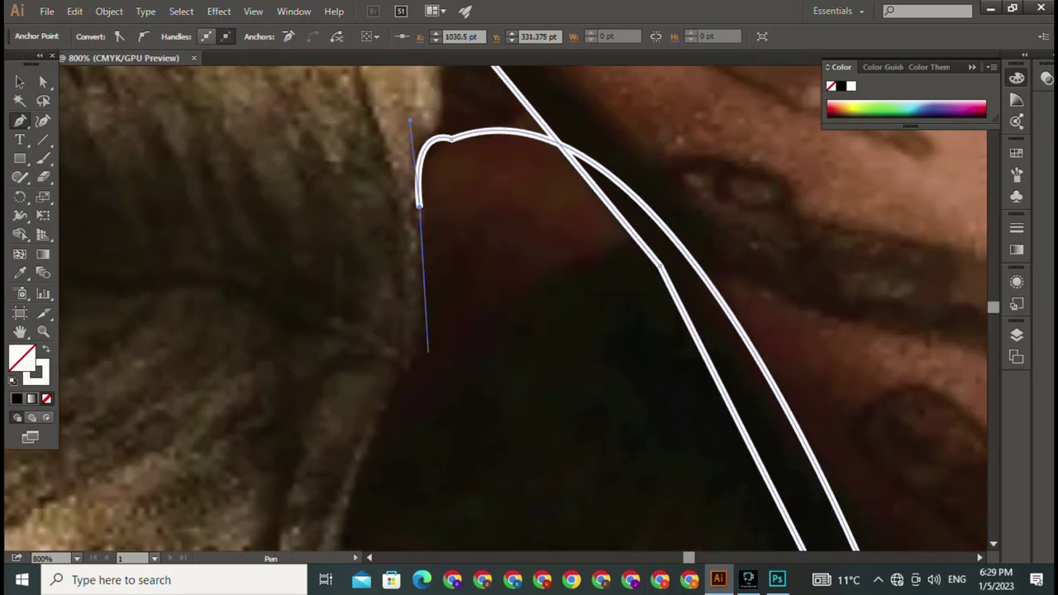
pyautogui.scroll(-3, 424, 355)
pyautogui.moveTo(411, 464); pyautogui.dragTo(410, 485)
pyautogui.hotkey('ctrl', '-')
pyautogui.hotkey('ctrl', '-')
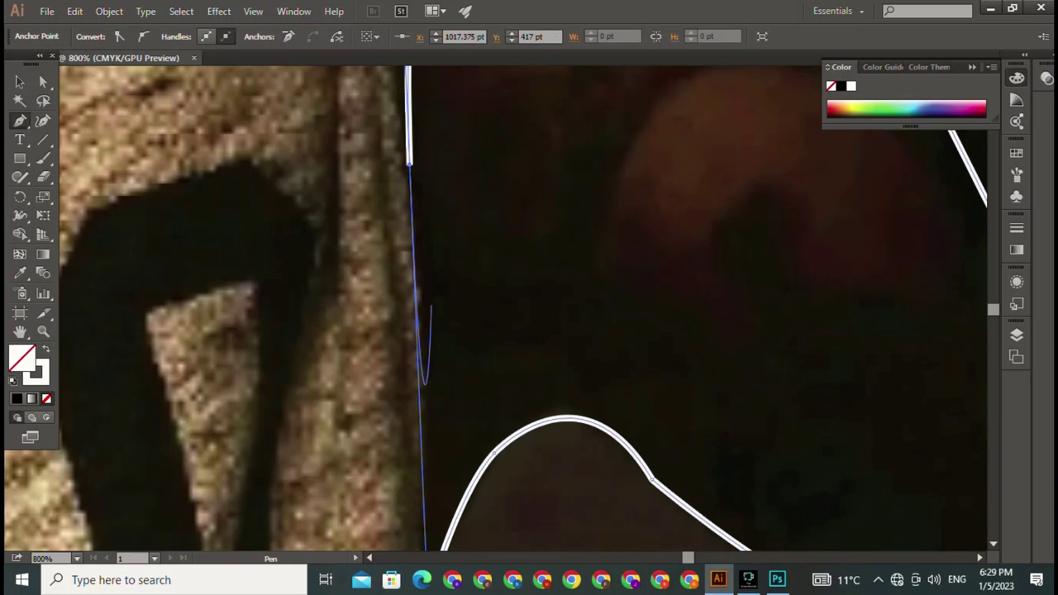
pyautogui.hotkey('ctrl', '-')
pyautogui.moveTo(413, 331); pyautogui.dragTo(385, 271)
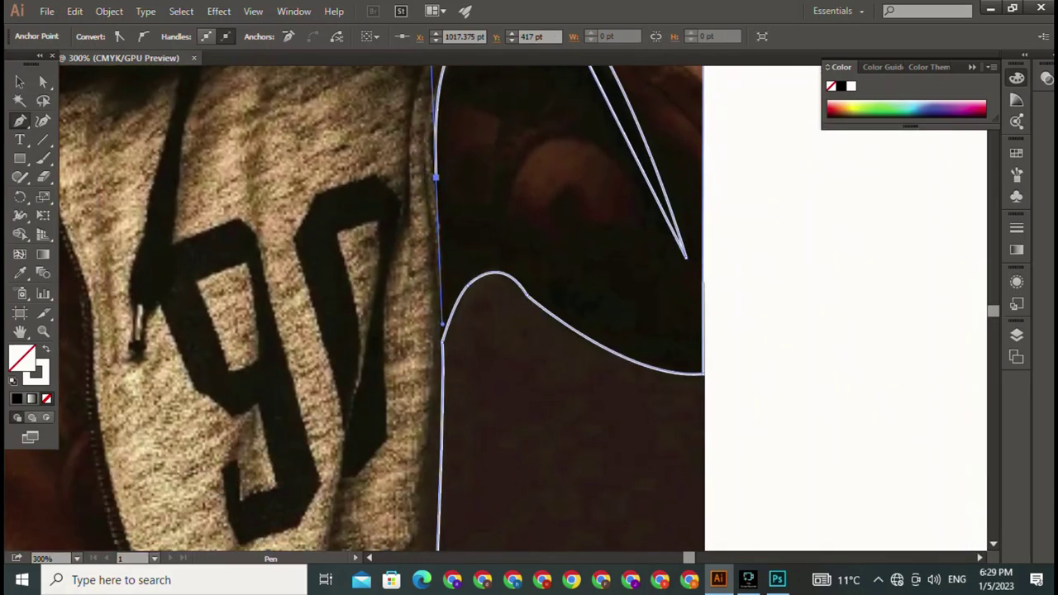
pyautogui.click(439, 327)
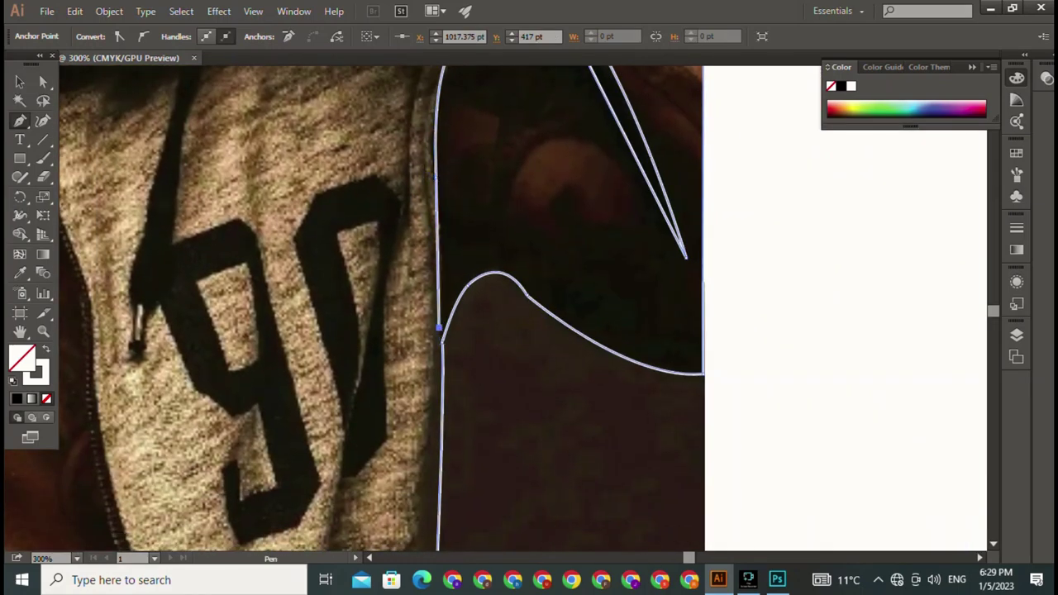
pyautogui.moveTo(471, 177); pyautogui.dragTo(397, 425)
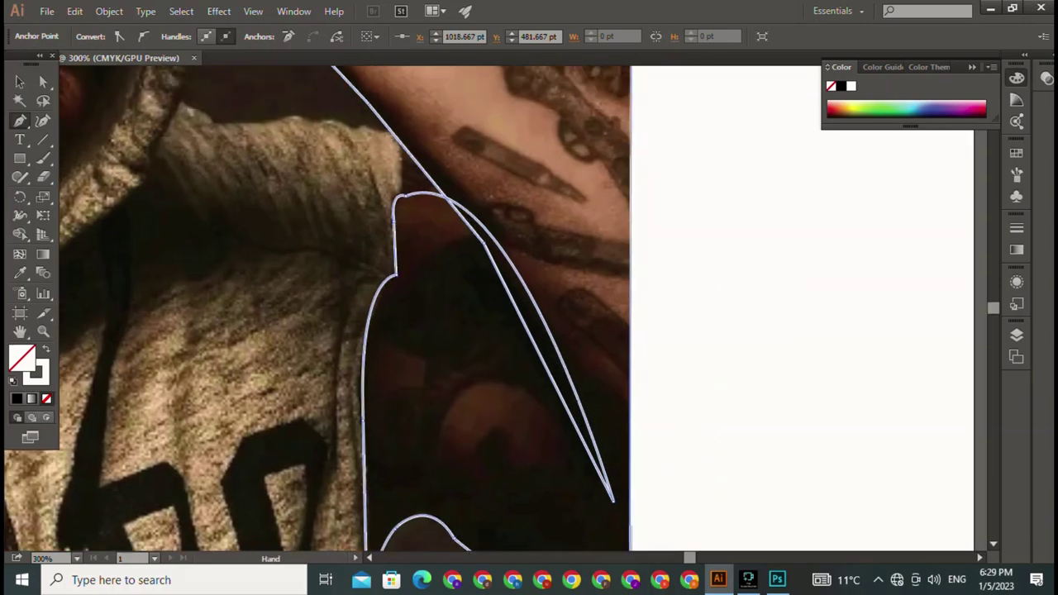
pyautogui.hotkey('ctrl', '-')
pyautogui.hotkey('ctrl', '-')
pyautogui.hotkey('ctrl', '-')
pyautogui.hotkey('ctrl', '-')
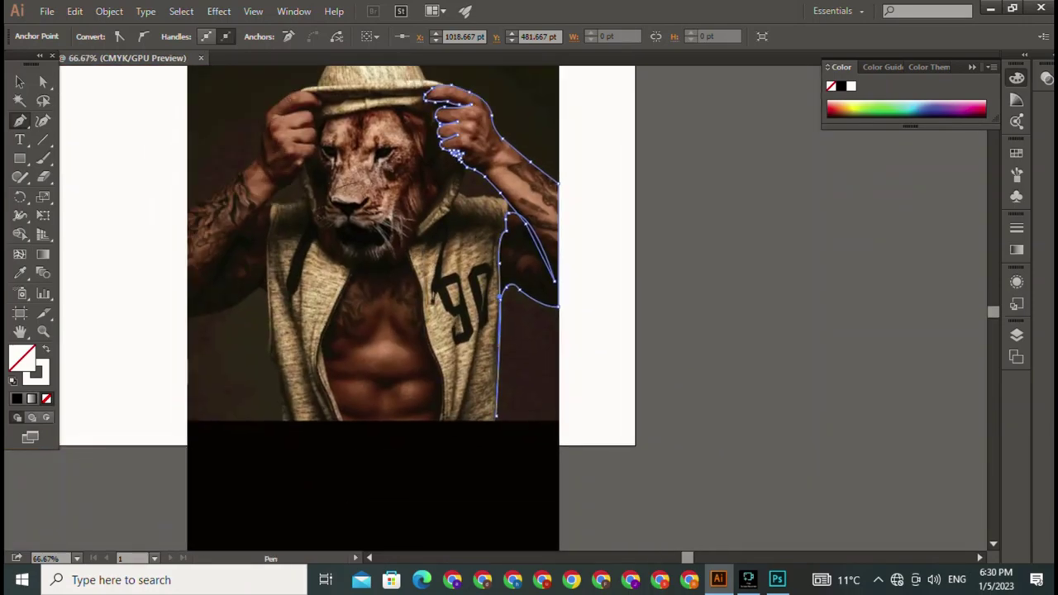
# Anchor the outline's end at the hoodie bottom and zoom to 300% on the chest.
pyautogui.click(496, 416)
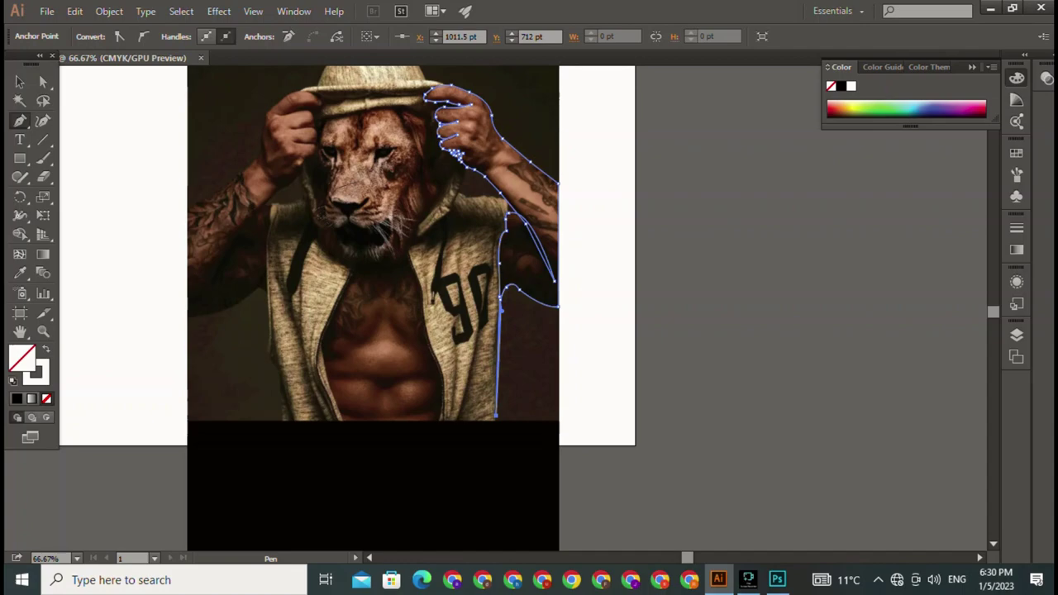
pyautogui.hotkey('ctrl', '+')
pyautogui.hotkey('ctrl', '+')
pyautogui.hotkey('ctrl', '+')
pyautogui.hotkey('ctrl', '+')
pyautogui.moveTo(330, 289); pyautogui.dragTo(826, 372)
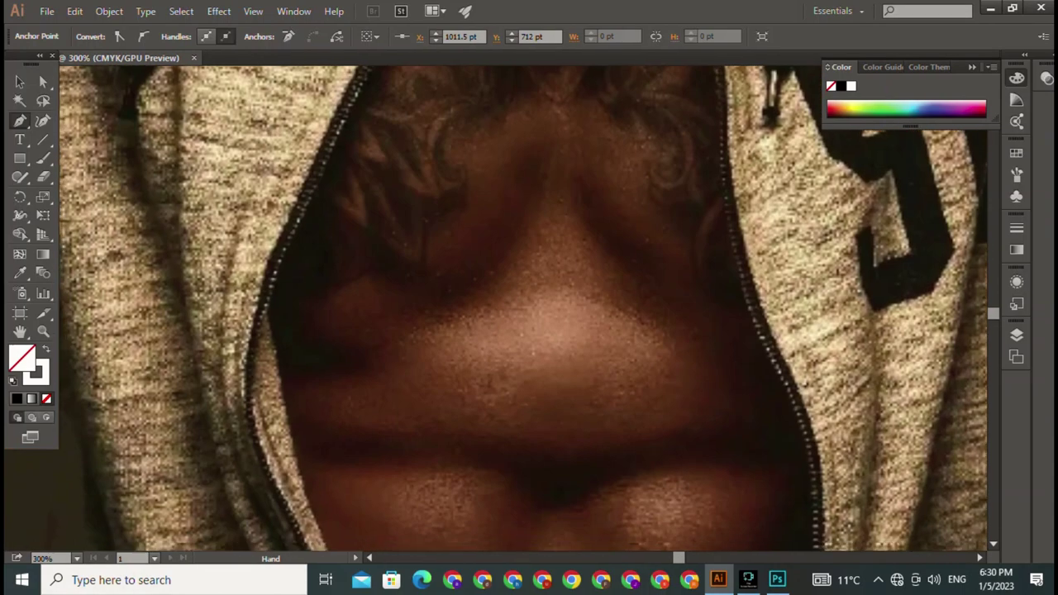
pyautogui.moveTo(553, 496); pyautogui.dragTo(430, 174)
# Start a new outline down the left zipper, across the chest bottom and up the right zipper.
pyautogui.click(204, 241)
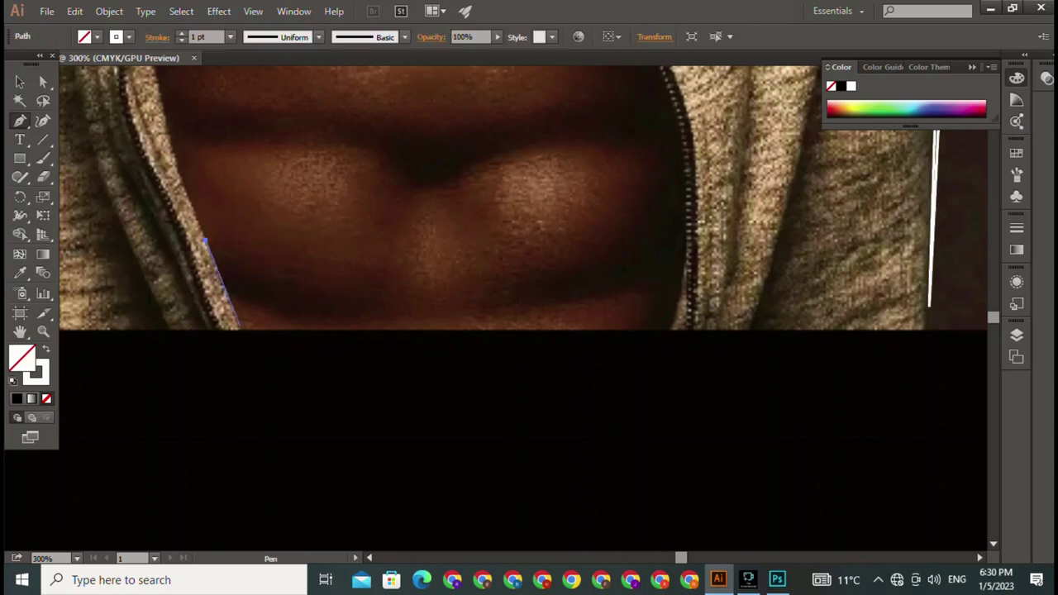
pyautogui.click(237, 328)
pyautogui.click(665, 329)
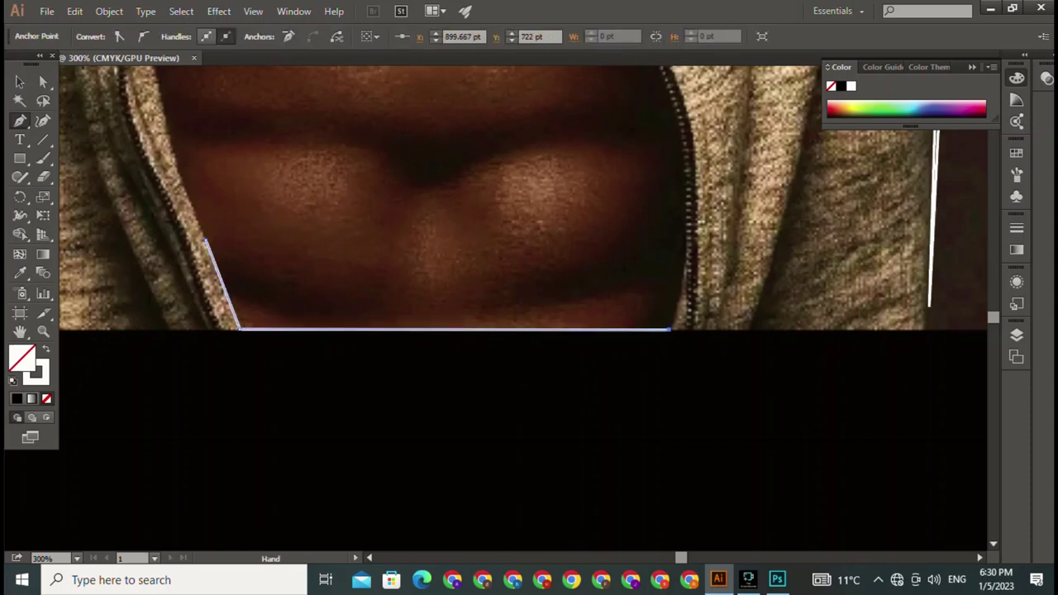
pyautogui.moveTo(665, 329); pyautogui.dragTo(586, 518)
pyautogui.moveTo(579, 255); pyautogui.dragTo(527, 177)
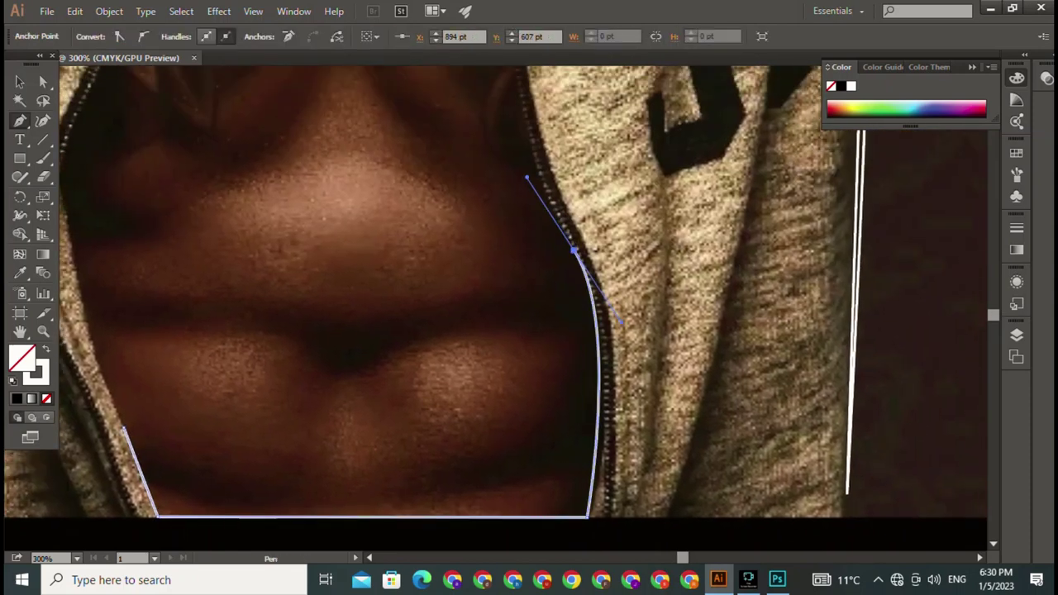
pyautogui.scroll(3, 507, 224)
pyautogui.scroll(2, 487, 207)
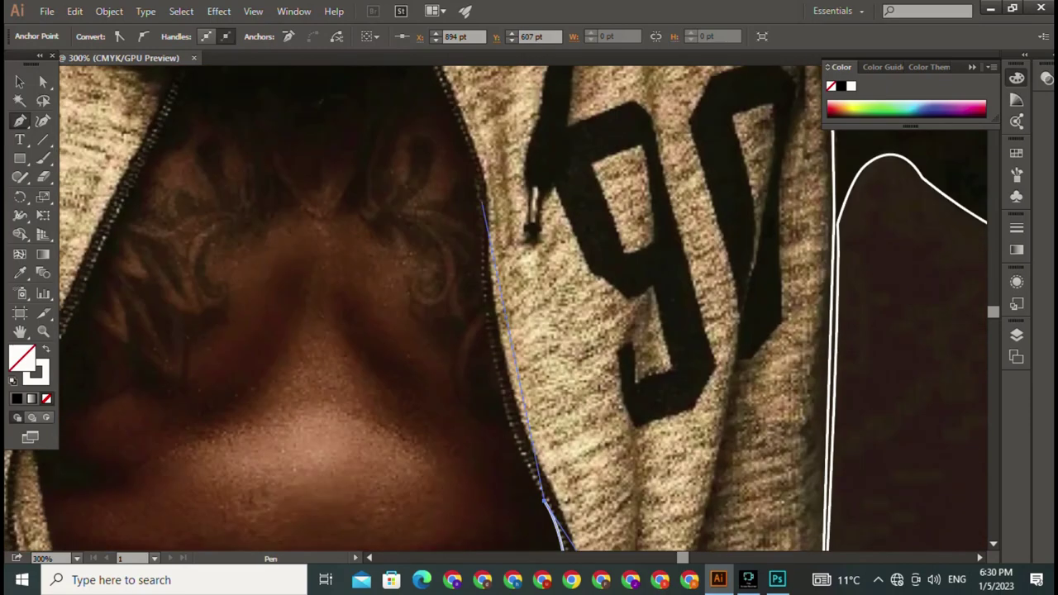
pyautogui.moveTo(483, 201); pyautogui.dragTo(492, 95)
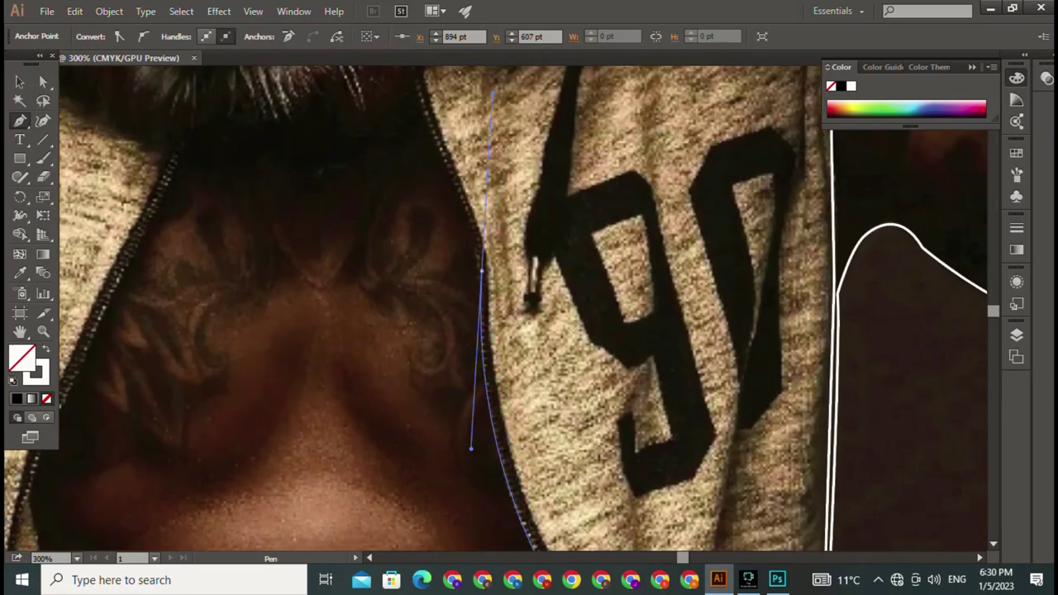
pyautogui.scroll(2, 486, 111)
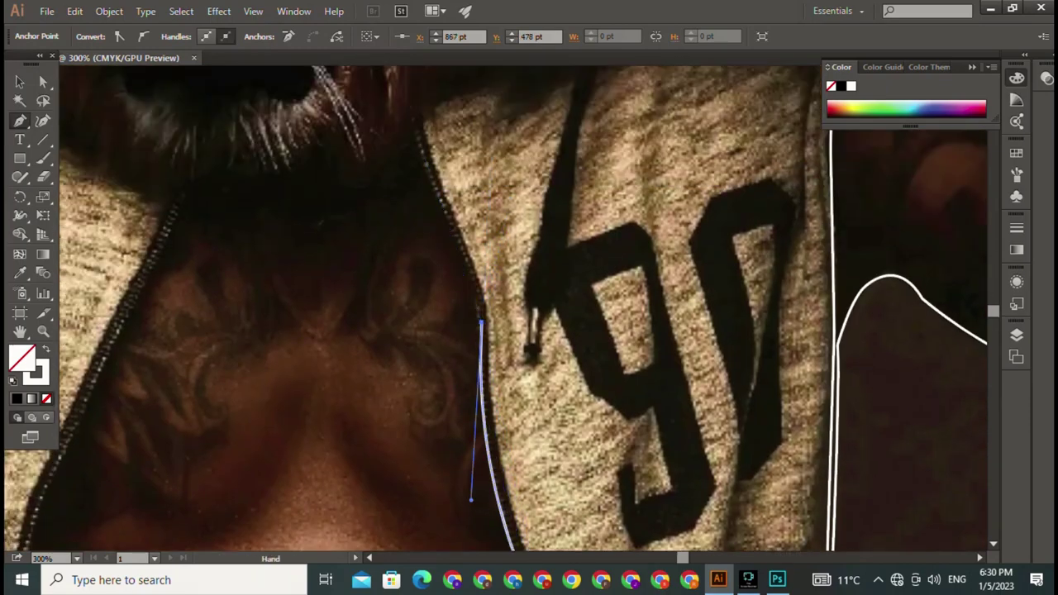
pyautogui.scroll(3, 463, 207)
pyautogui.moveTo(439, 282); pyautogui.dragTo(405, 208)
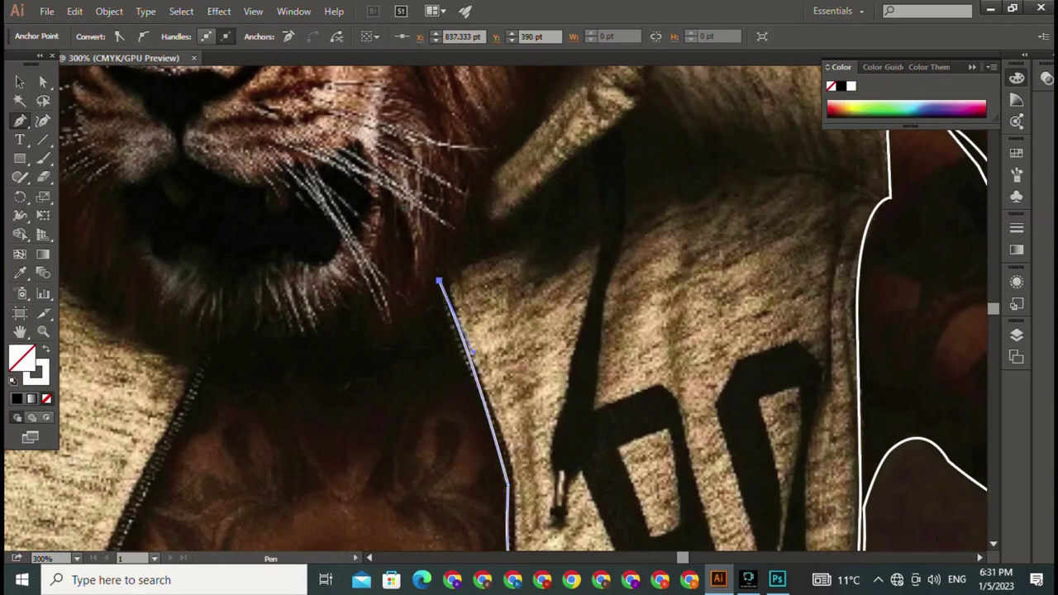
# Zigzag the outline along the lion's chin fur over to the left zipper.
pyautogui.click(428, 320)
pyautogui.click(410, 304)
pyautogui.click(376, 312)
pyautogui.click(355, 357)
pyautogui.click(306, 357)
pyautogui.click(270, 354)
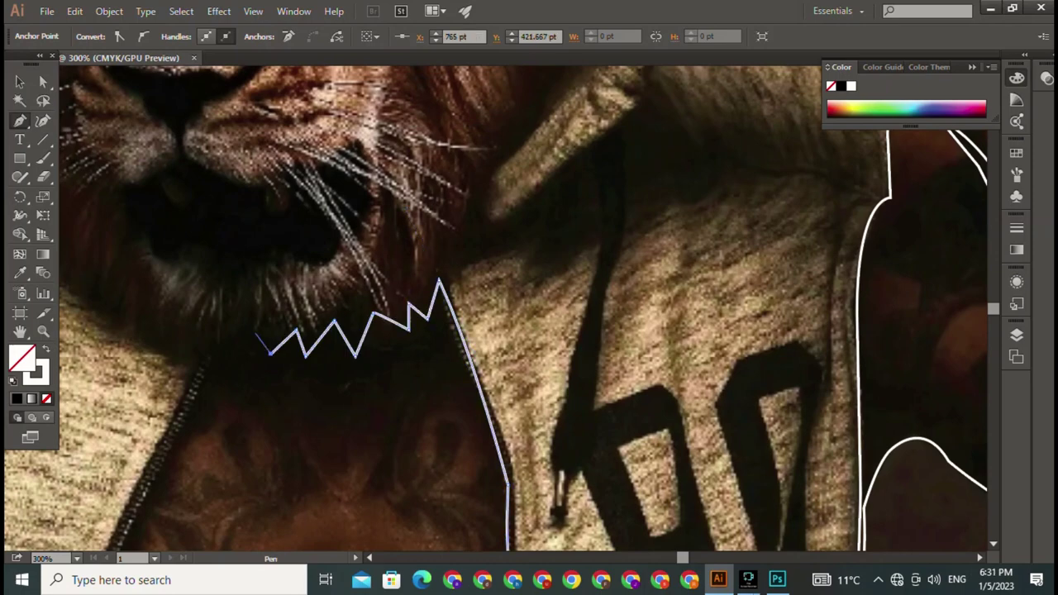
# Curve the outline down the left zipper edge toward the chest bottom.
pyautogui.scroll(-5, 202, 395)
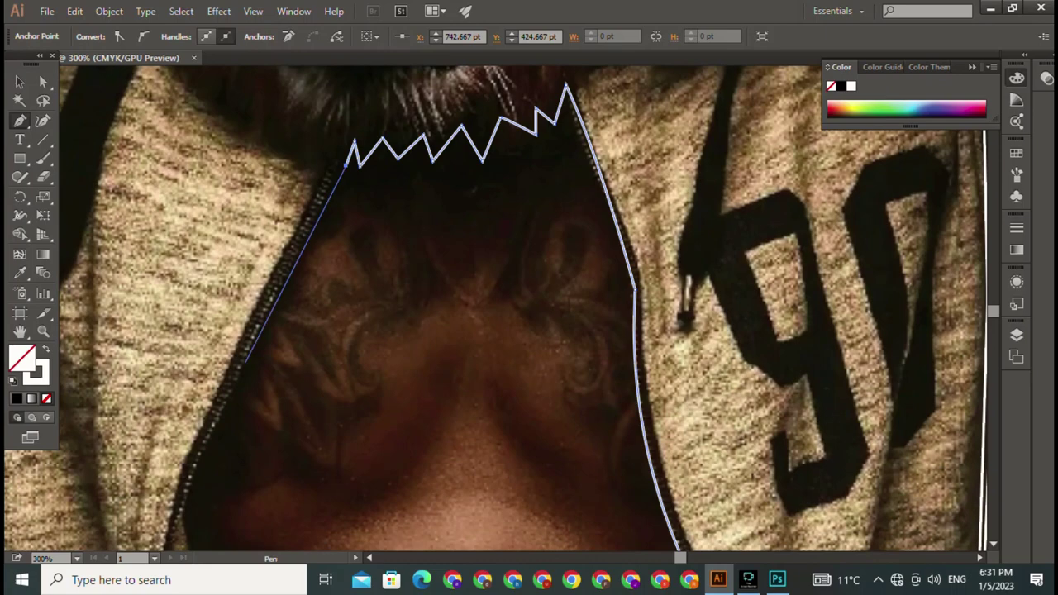
pyautogui.scroll(-5, 306, 496)
pyautogui.moveTo(319, 335); pyautogui.dragTo(348, 417)
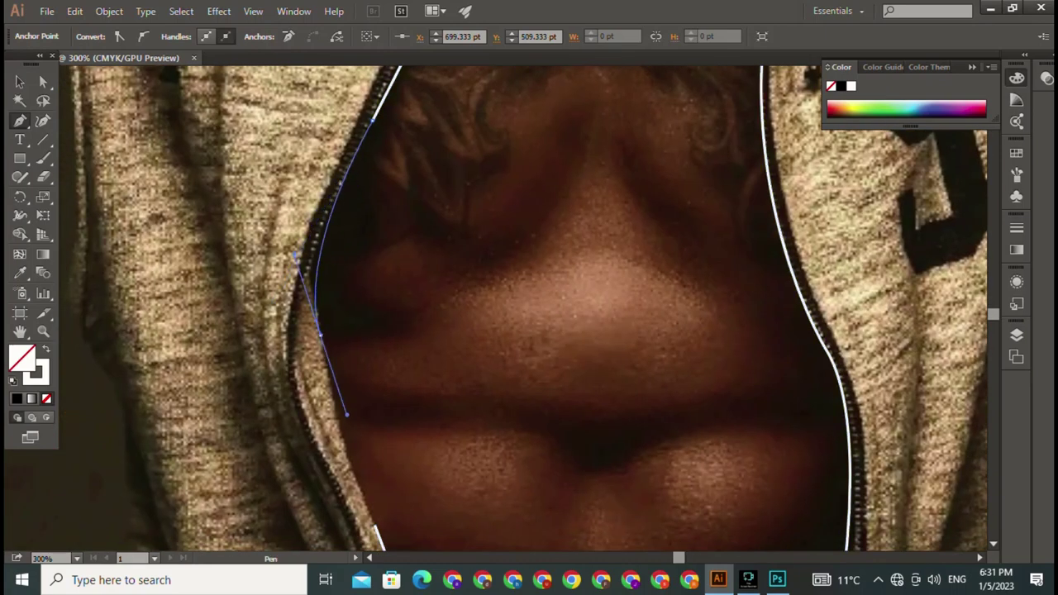
pyautogui.moveTo(379, 518); pyautogui.dragTo(354, 307)
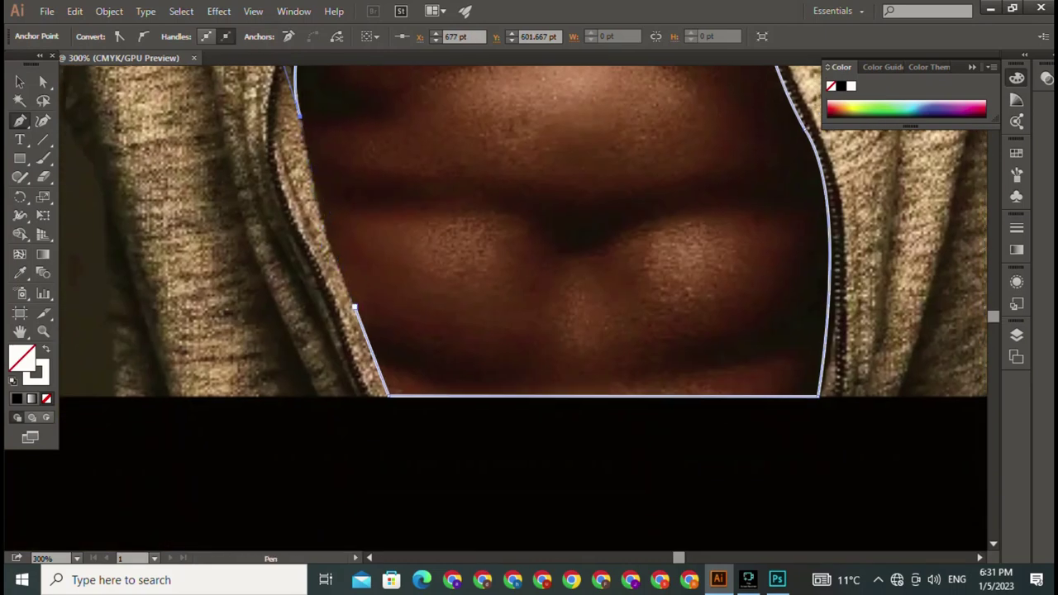
pyautogui.scroll(5, 529, 306)
pyautogui.scroll(1, 529, 306)
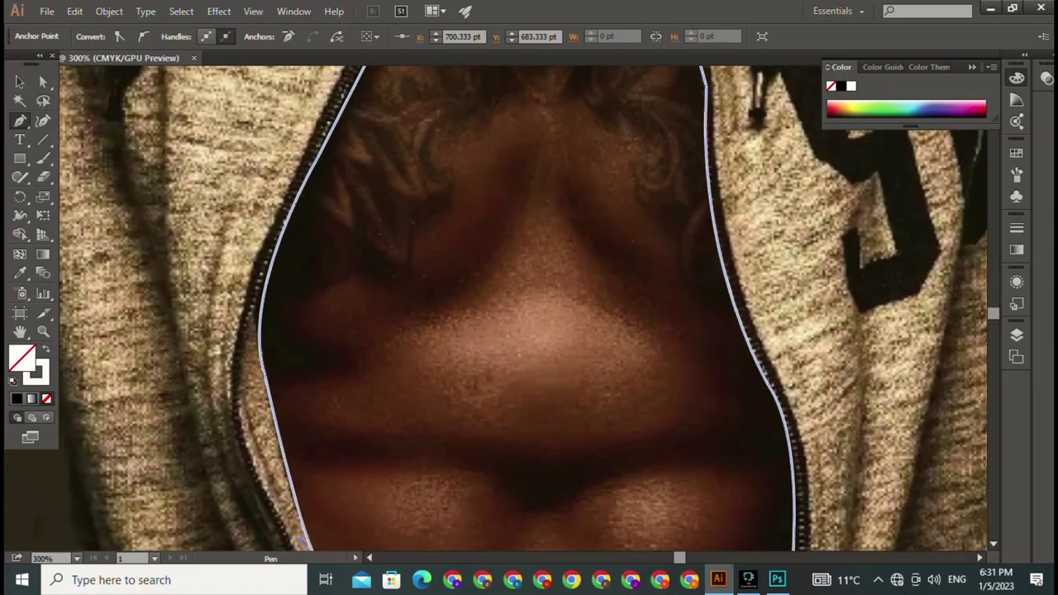
pyautogui.scroll(5, 530, 306)
pyautogui.hscroll(-5, 529, 306)
# Trace the left arm's underside with curves out to the image edge, then a corner up its border.
pyautogui.click(639, 325)
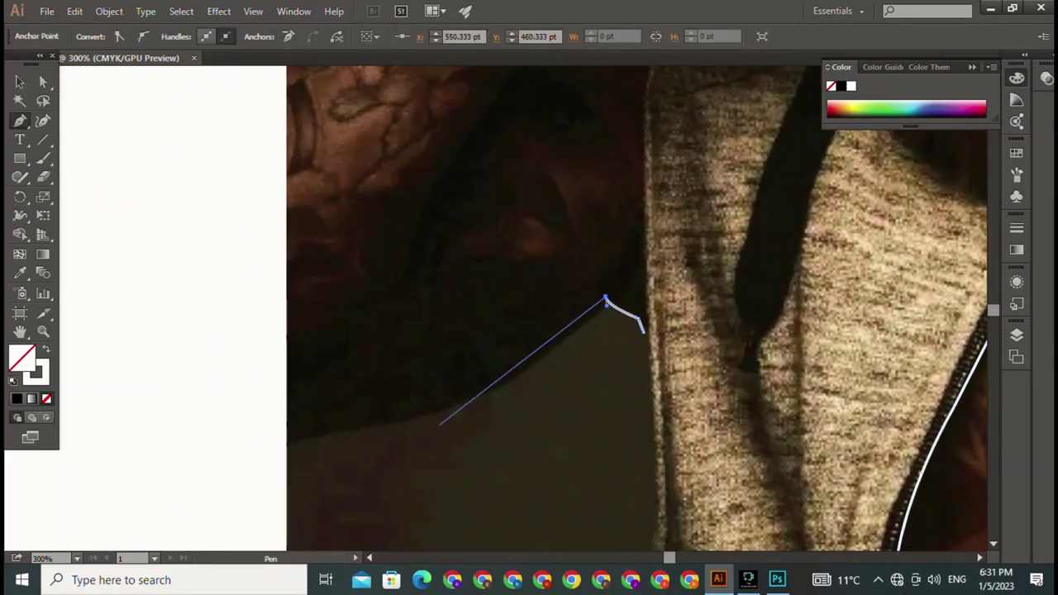
pyautogui.moveTo(506, 384); pyautogui.dragTo(406, 422)
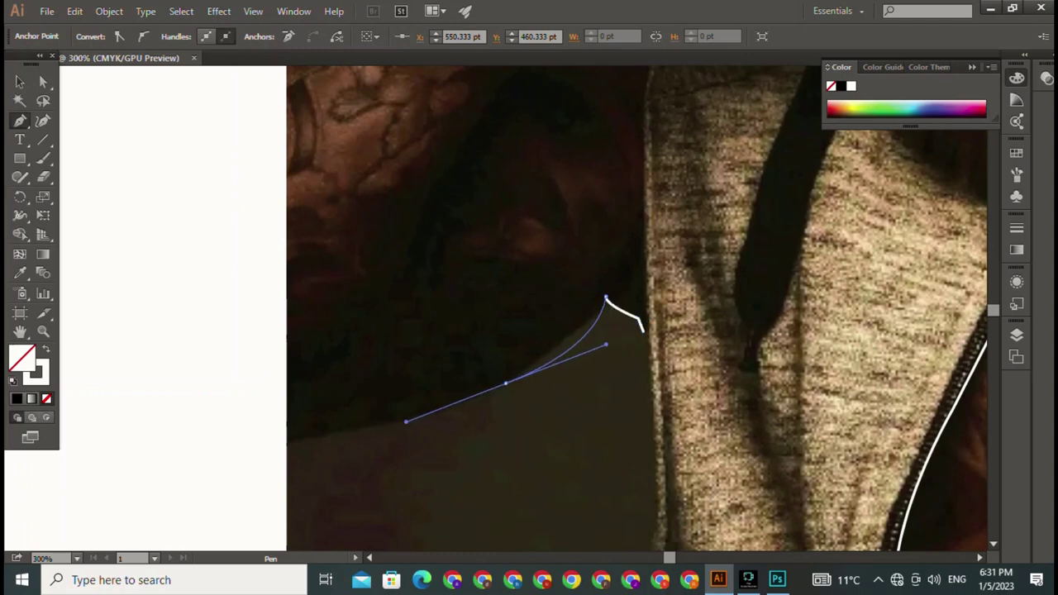
pyautogui.click(291, 440)
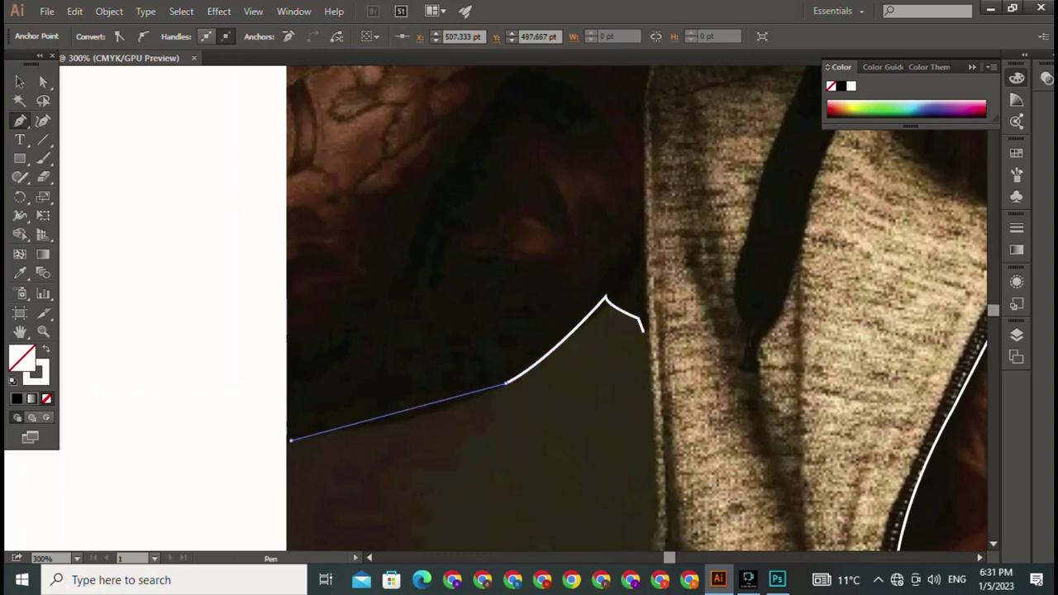
pyautogui.moveTo(291, 440); pyautogui.dragTo(202, 441)
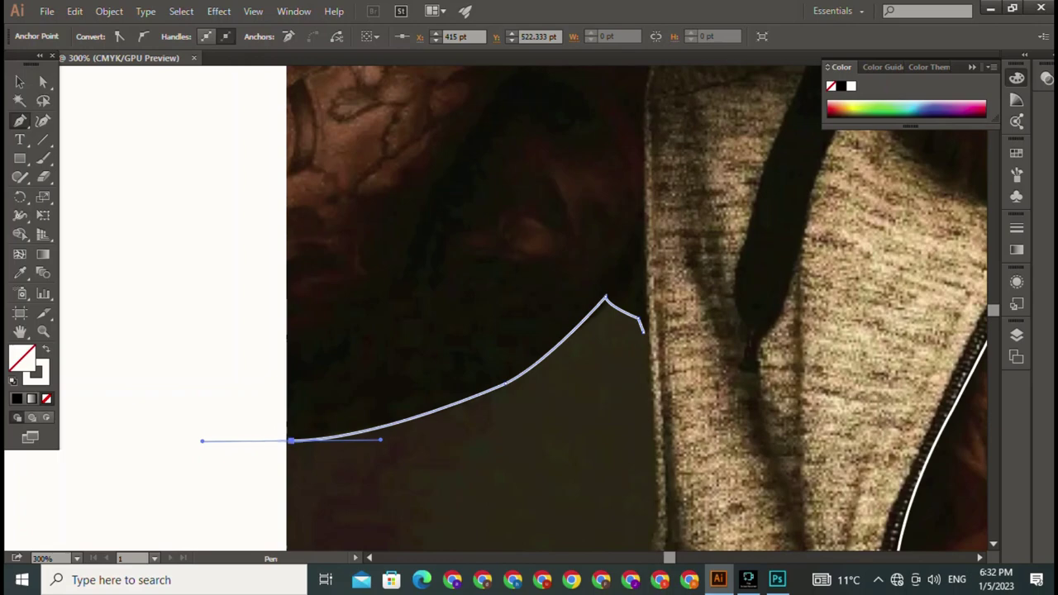
pyautogui.scroll(4, 314, 134)
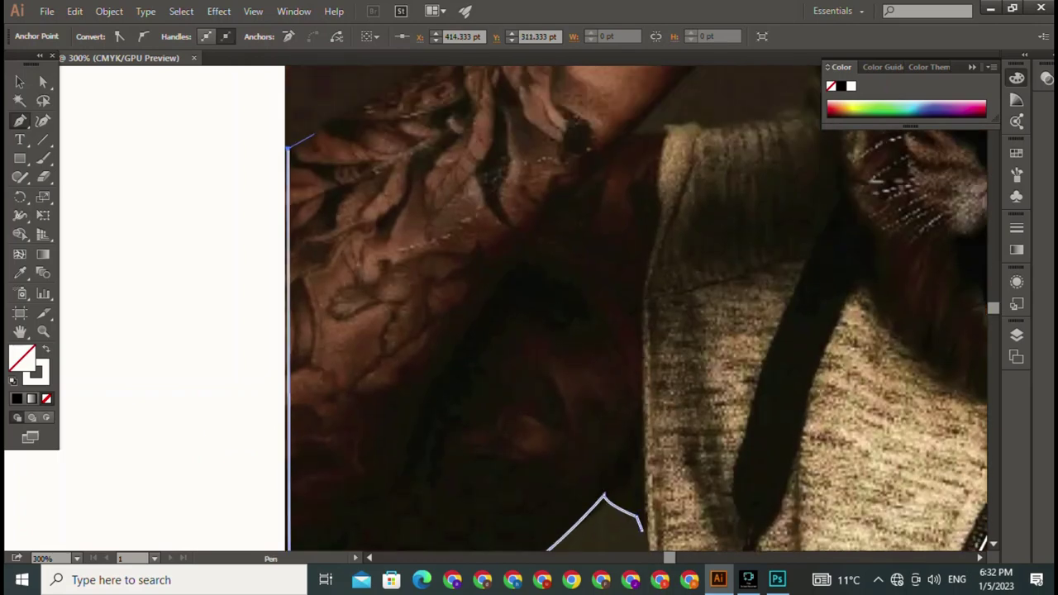
pyautogui.scroll(5, 313, 134)
pyautogui.hscroll(2, 312, 134)
pyautogui.click(339, 310)
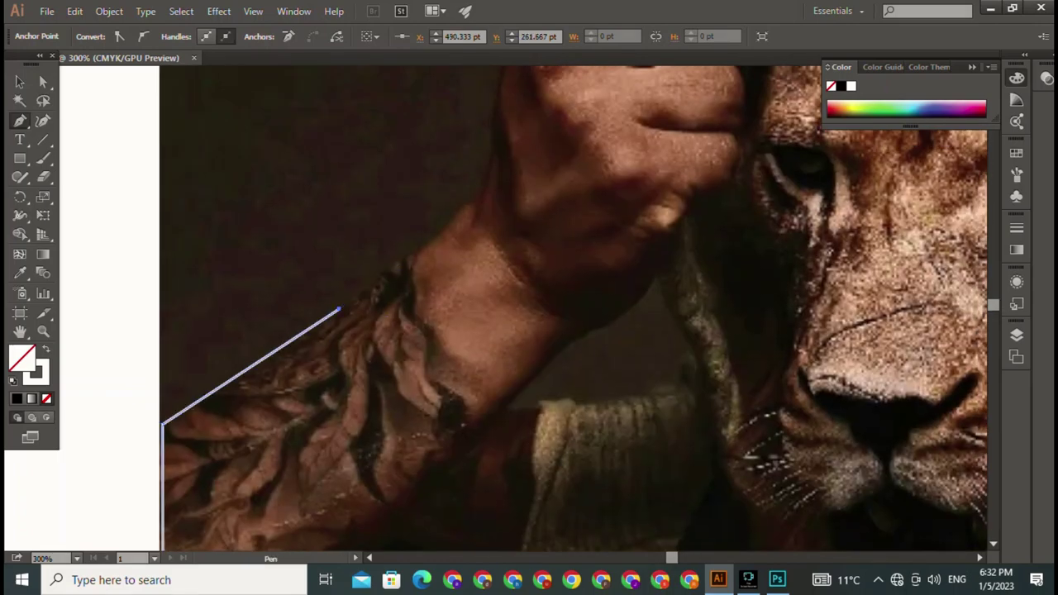
# Trace the white outline up the raised forearm, then over the knuckle and thumb top.
pyautogui.click(411, 256)
pyautogui.moveTo(478, 200)
pyautogui.mouseDown()
pyautogui.moveTo(501, 194)
pyautogui.moveTo(411, 500)
pyautogui.mouseUp()
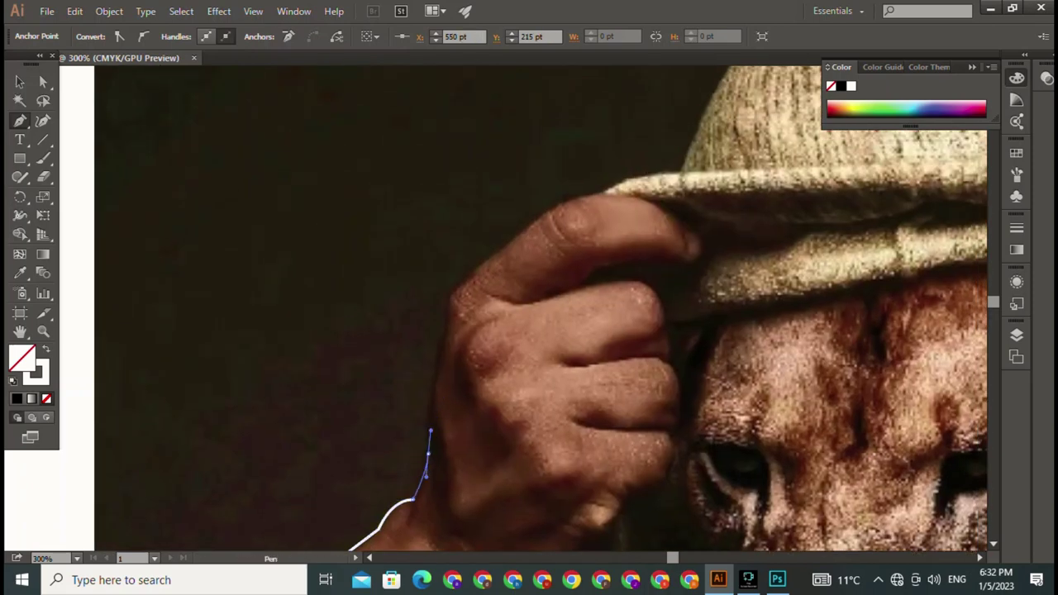
pyautogui.moveTo(430, 430); pyautogui.dragTo(430, 431)
pyautogui.moveTo(445, 327); pyautogui.dragTo(459, 287)
pyautogui.moveTo(502, 250); pyautogui.dragTo(536, 245)
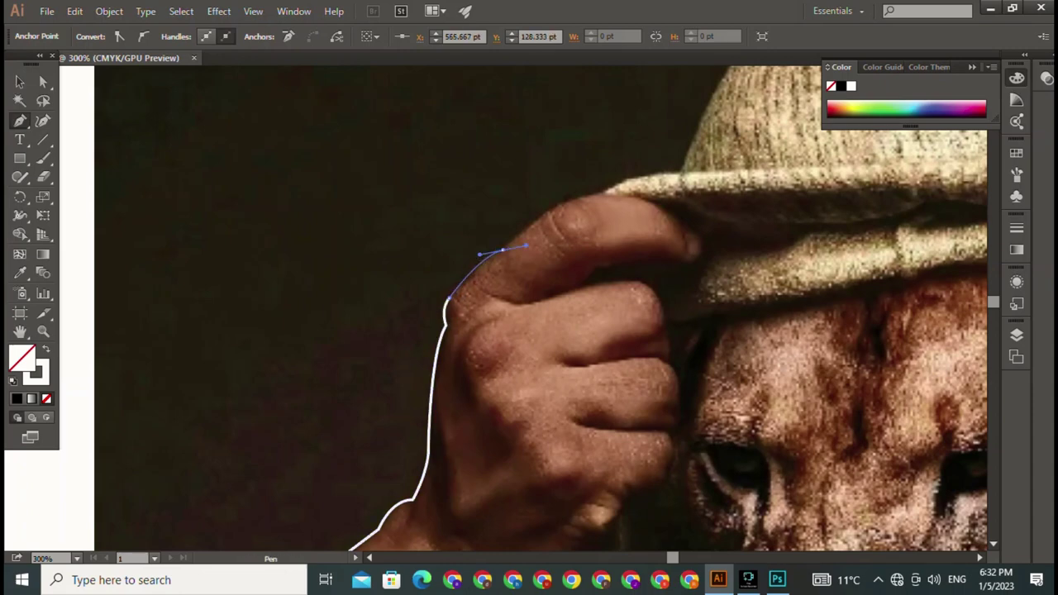
pyautogui.moveTo(571, 200); pyautogui.dragTo(582, 198)
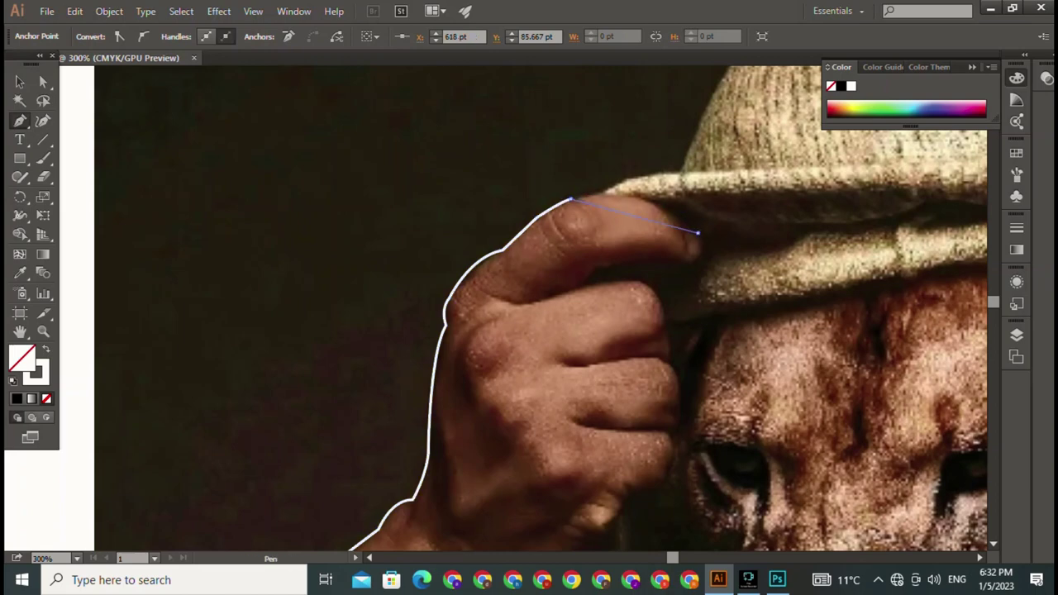
# Round the outline around the thumb tip and underside onto the finger below, then end the path.
pyautogui.moveTo(697, 233); pyautogui.dragTo(766, 291)
pyautogui.moveTo(604, 267); pyautogui.dragTo(740, 281)
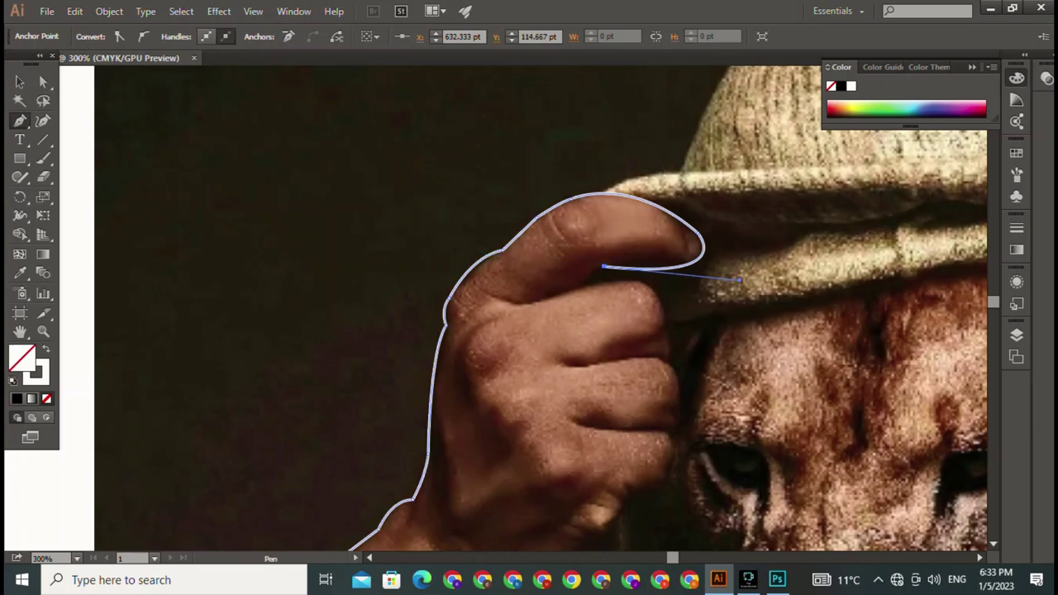
pyautogui.moveTo(488, 298); pyautogui.dragTo(430, 275)
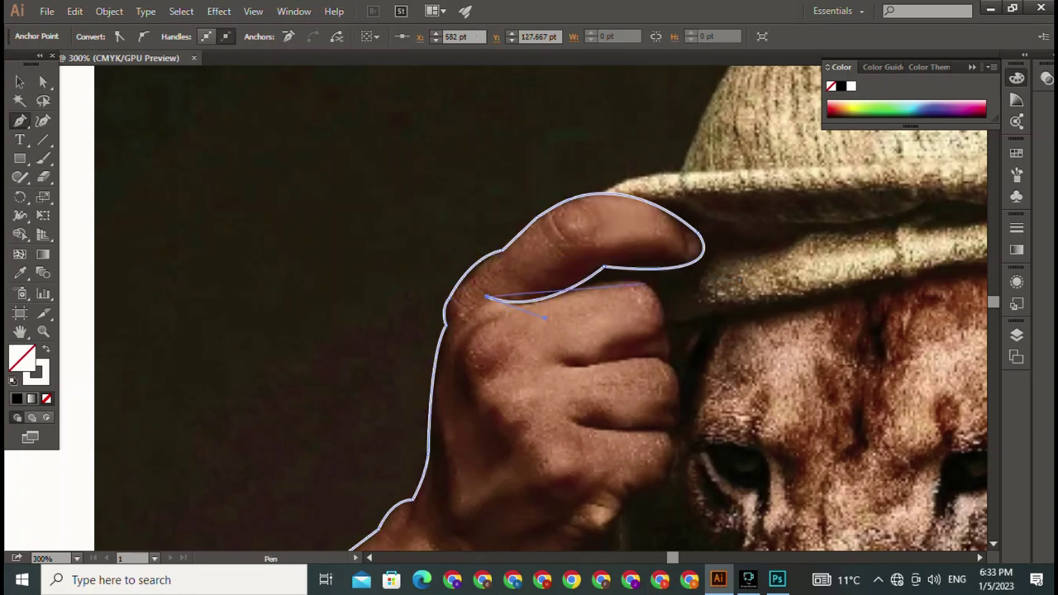
pyautogui.moveTo(625, 283); pyautogui.dragTo(683, 286)
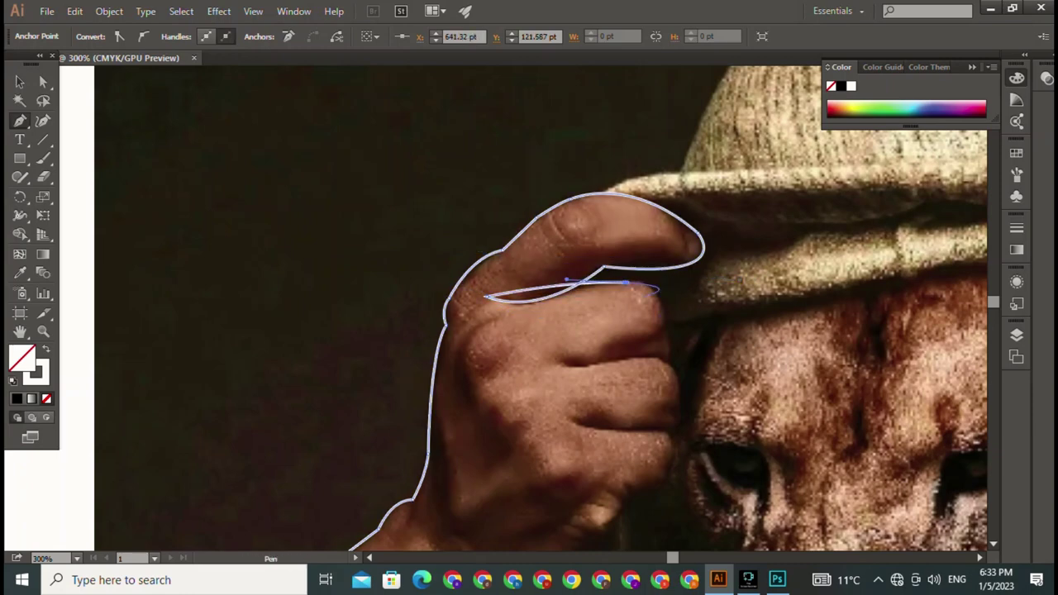
pyautogui.press('Escape')
# Resume from the end point and curve the outline around the next fingertips and their undersides.
pyautogui.click(637, 282)
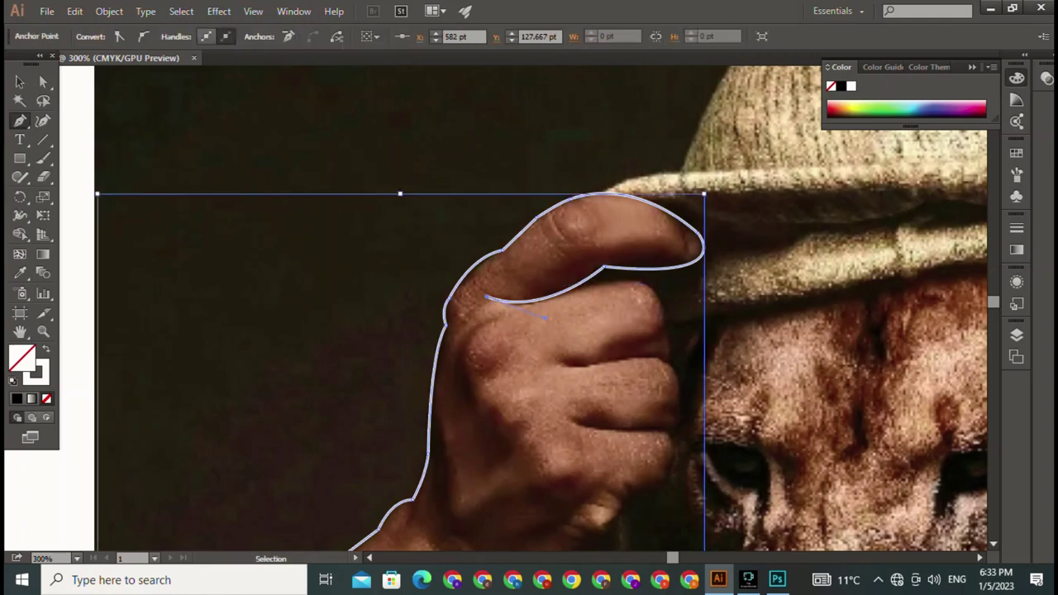
pyautogui.moveTo(660, 325); pyautogui.dragTo(645, 354)
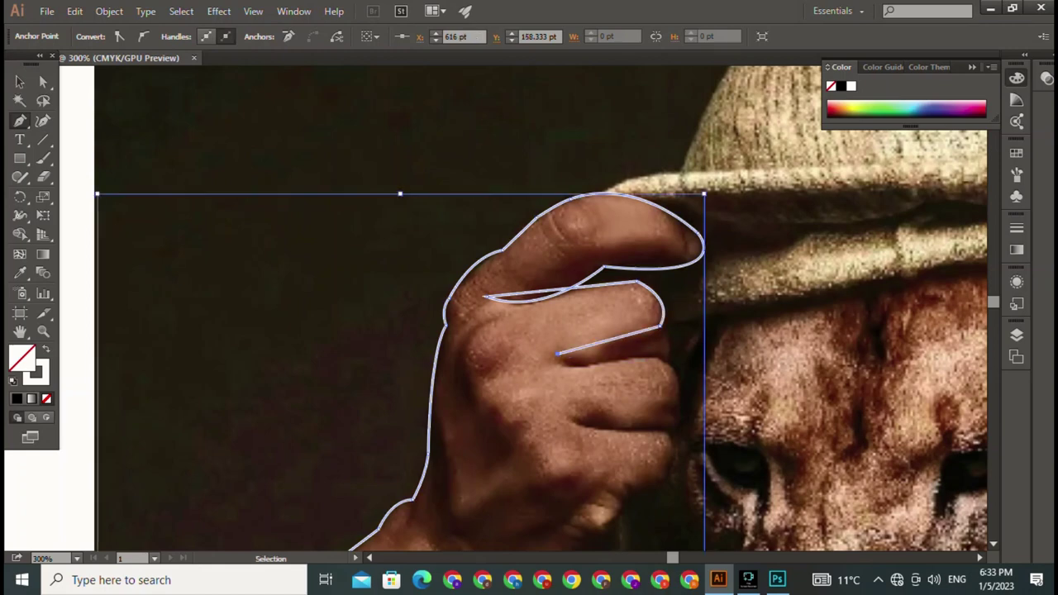
pyautogui.moveTo(558, 355); pyautogui.dragTo(583, 368)
pyautogui.click(652, 356)
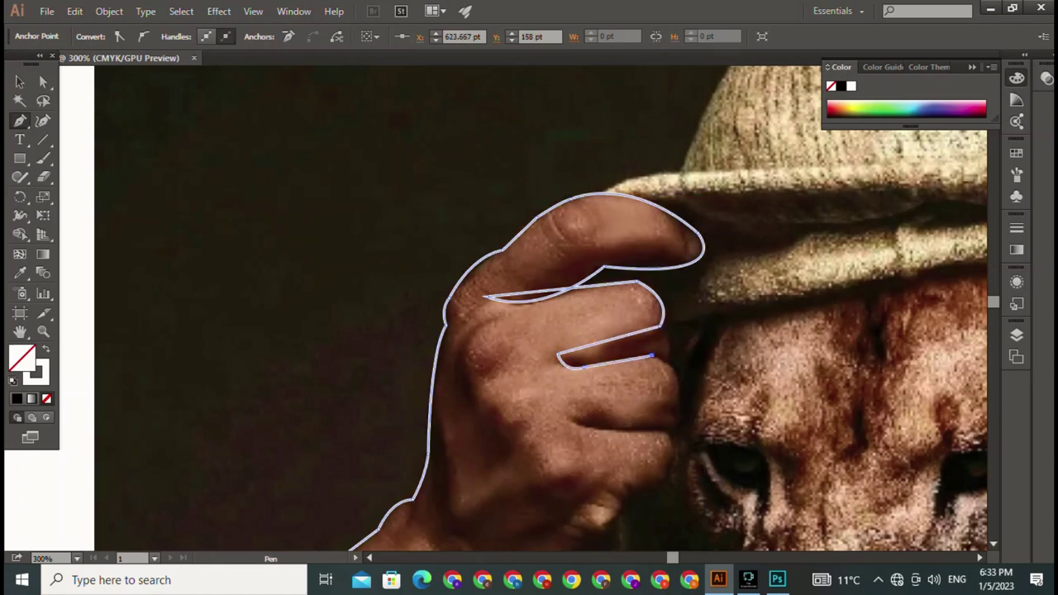
pyautogui.moveTo(678, 397); pyautogui.dragTo(685, 389)
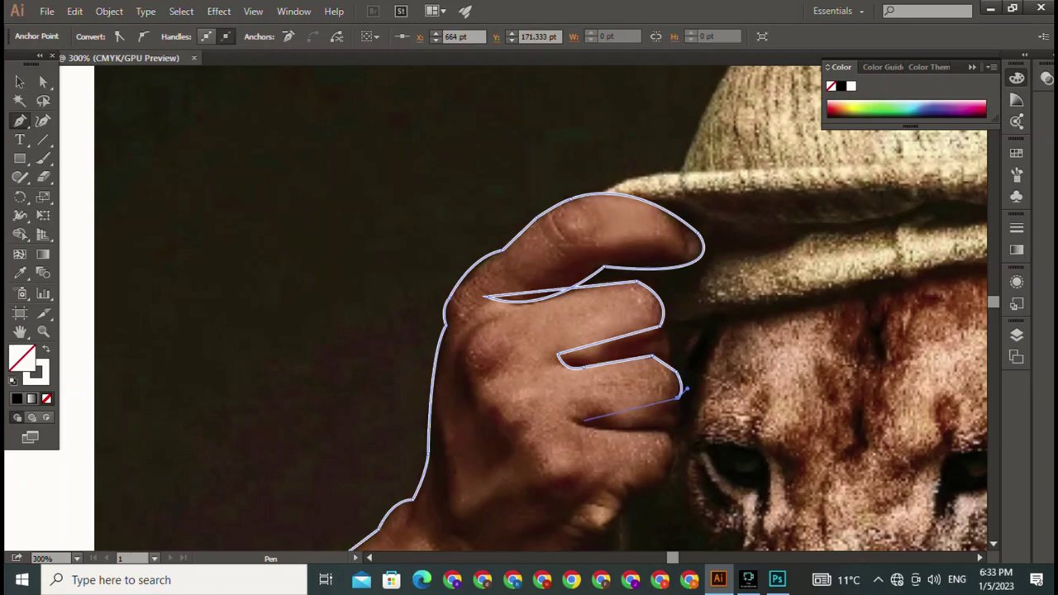
pyautogui.moveTo(578, 421); pyautogui.dragTo(697, 428)
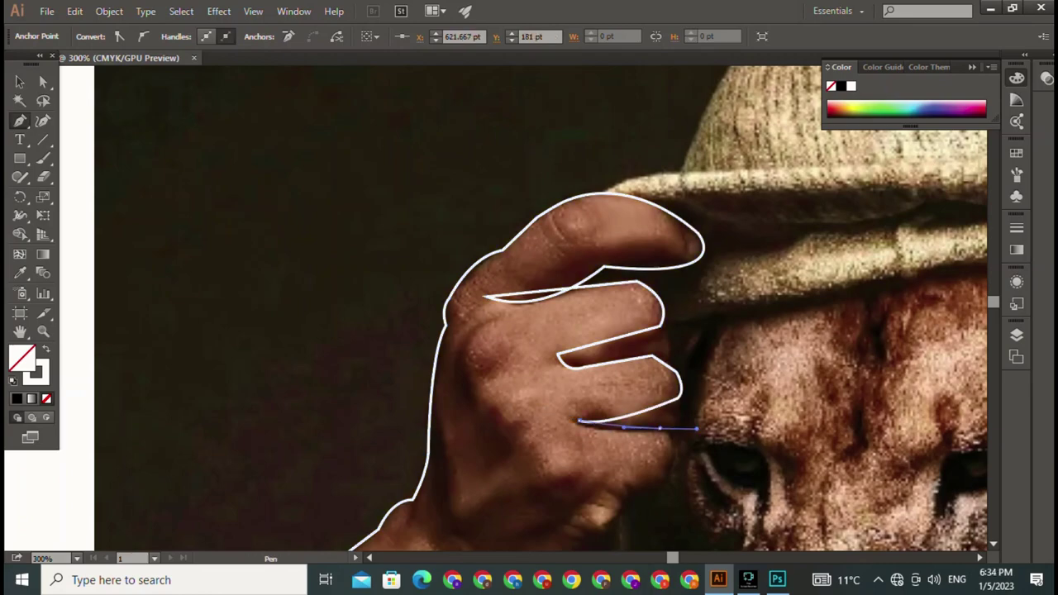
# Add corner points around the knuckle and palm edge, curving the outline down the hand's side.
pyautogui.scroll(-5, 661, 331)
pyautogui.moveTo(663, 222)
pyautogui.mouseDown()
pyautogui.moveTo(620, 242)
pyautogui.moveTo(642, 237)
pyautogui.mouseUp()
pyautogui.click(639, 247)
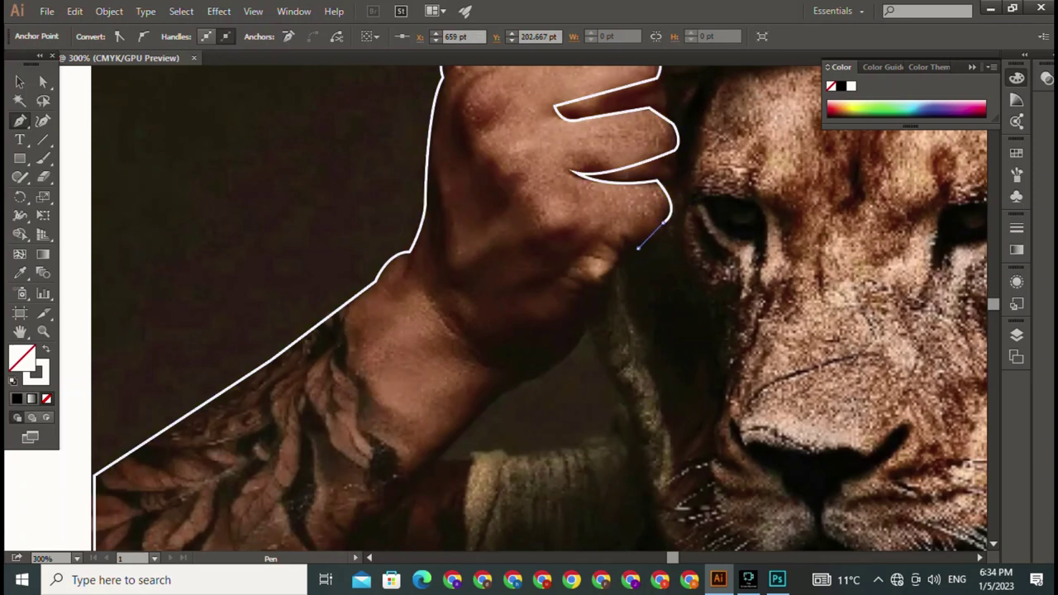
pyautogui.moveTo(626, 242); pyautogui.dragTo(620, 258)
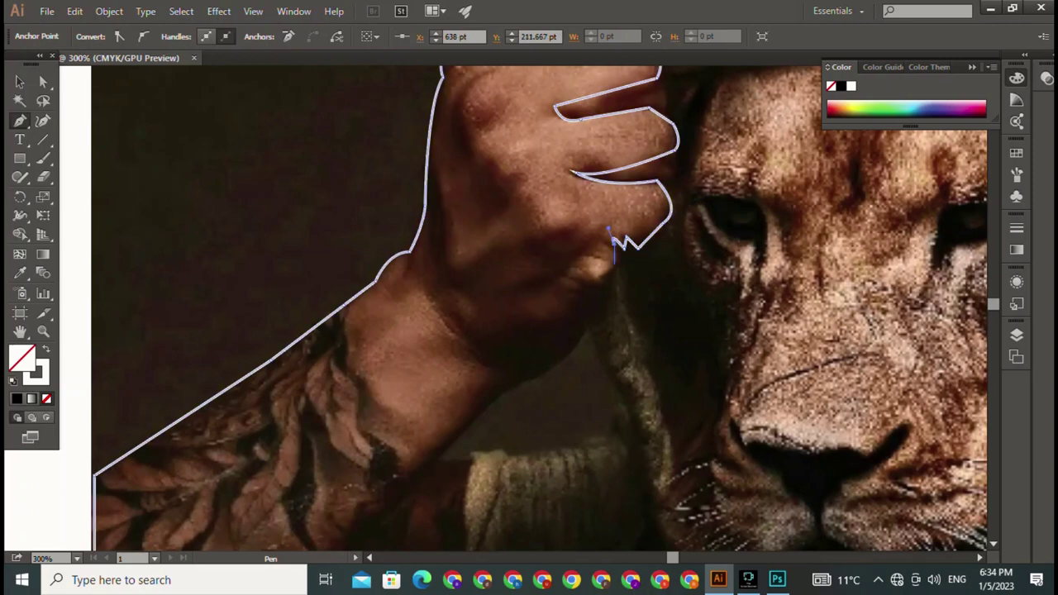
pyautogui.click(601, 275)
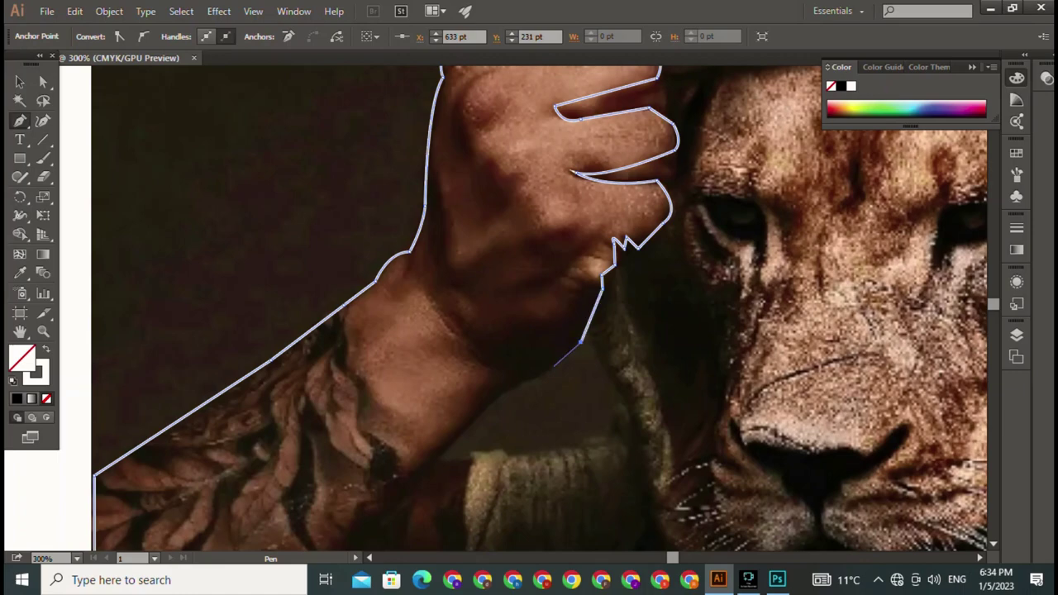
pyautogui.moveTo(507, 391); pyautogui.dragTo(478, 391)
pyautogui.moveTo(403, 503); pyautogui.dragTo(482, 279)
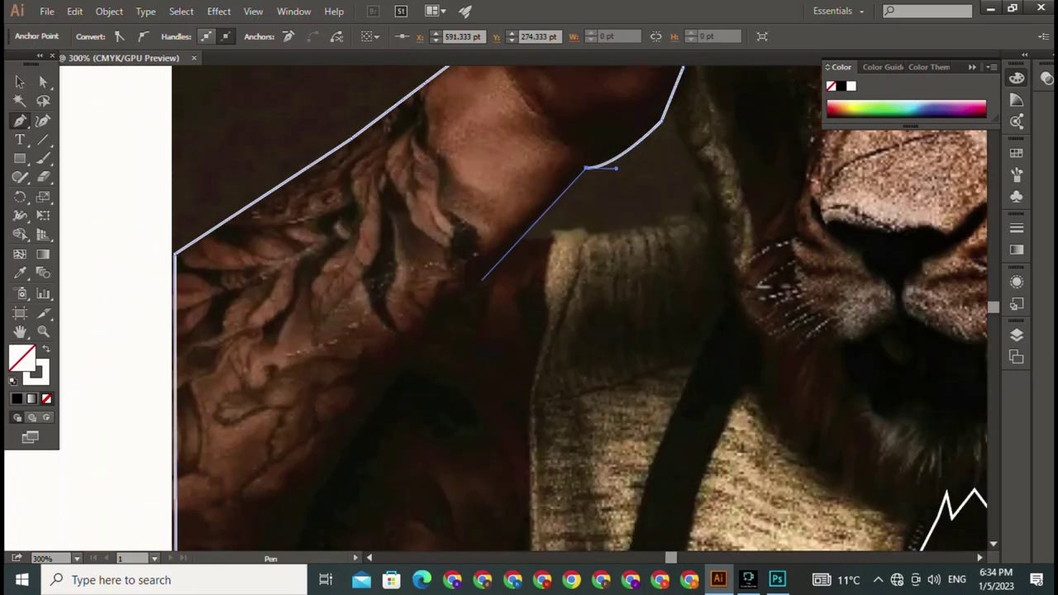
# Continue the outline down the forearm's edge beside the hoodie to the arm's bottom.
pyautogui.moveTo(529, 330); pyautogui.dragTo(600, 194)
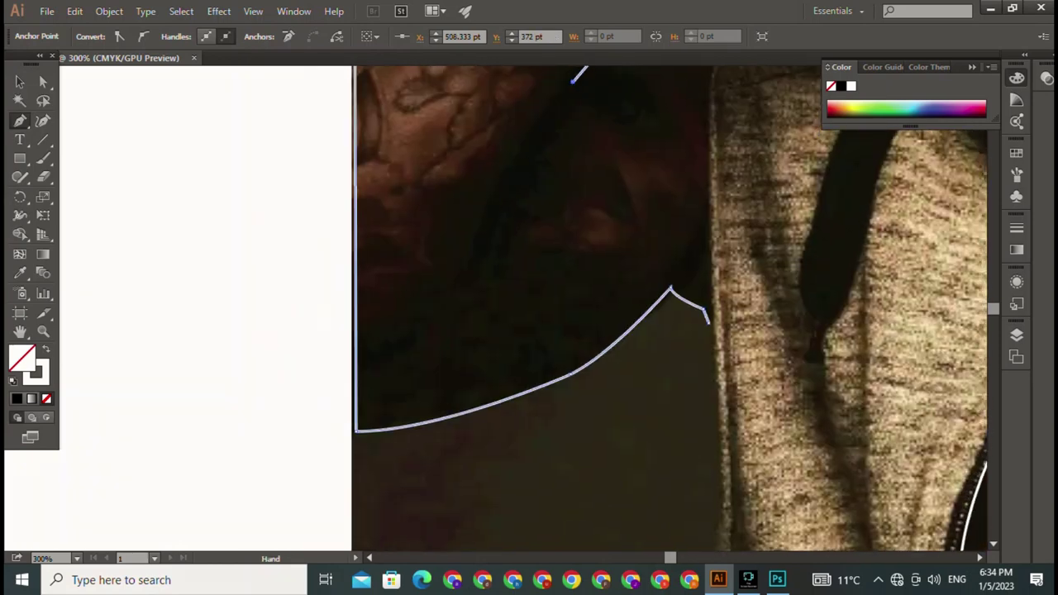
pyautogui.moveTo(460, 272); pyautogui.dragTo(572, 90)
pyautogui.moveTo(529, 248); pyautogui.dragTo(378, 475)
pyautogui.moveTo(581, 146); pyautogui.dragTo(675, 119)
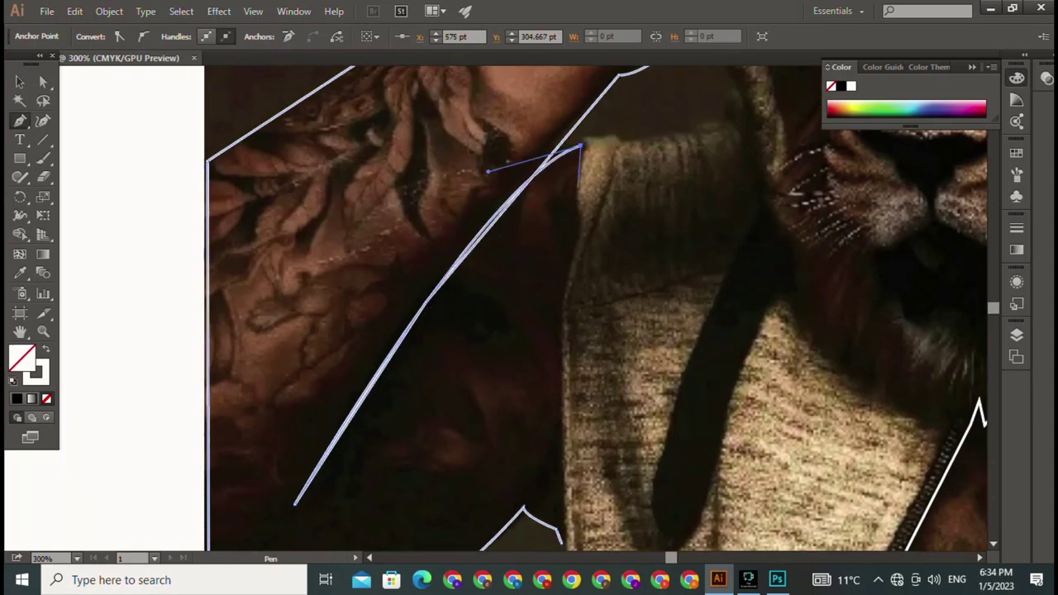
pyautogui.click(577, 187)
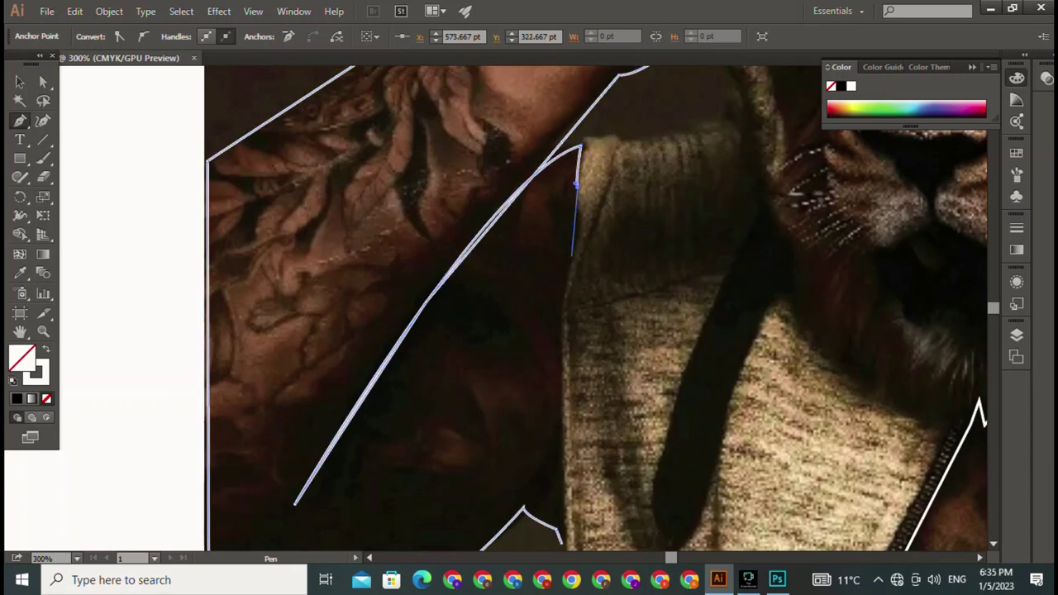
pyautogui.click(556, 542)
# Frame the hat and both hands, then start a new outline along the brim's top edge.
pyautogui.moveTo(562, 463); pyautogui.dragTo(266, 529)
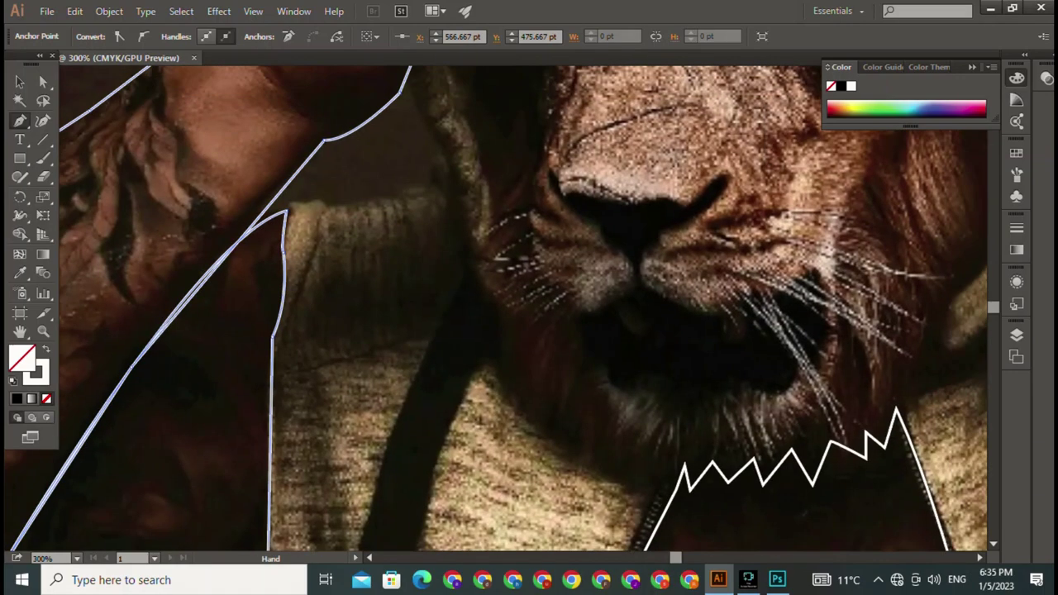
pyautogui.moveTo(579, 207); pyautogui.dragTo(414, 500)
pyautogui.moveTo(496, 248); pyautogui.dragTo(463, 436)
pyautogui.moveTo(414, 414); pyautogui.dragTo(496, 319)
pyautogui.moveTo(414, 372); pyautogui.dragTo(601, 283)
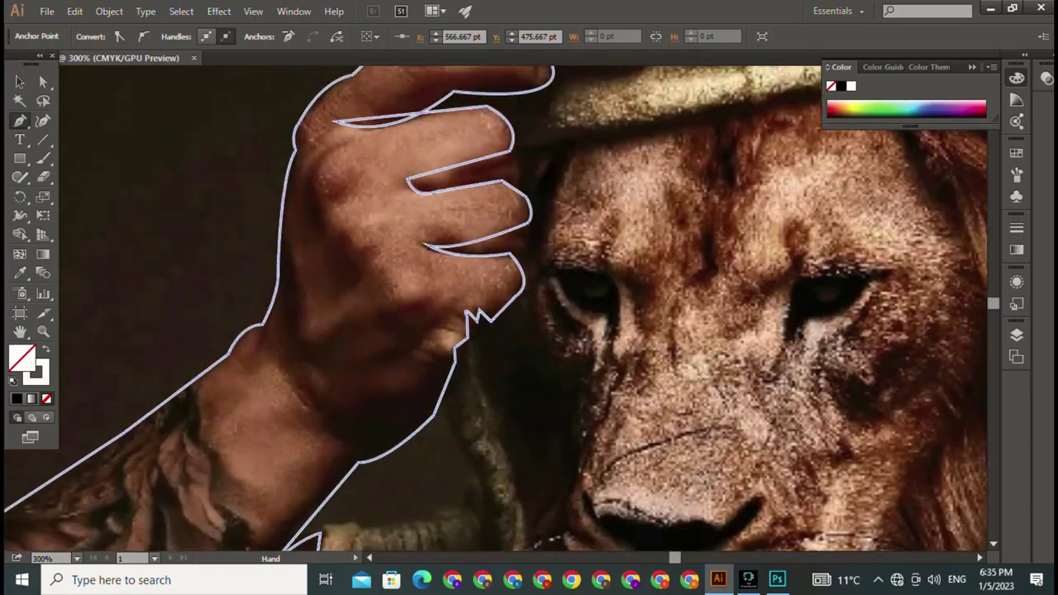
pyautogui.moveTo(579, 454)
pyautogui.mouseDown()
pyautogui.moveTo(537, 83)
pyautogui.moveTo(513, 529)
pyautogui.mouseUp()
pyautogui.moveTo(496, 248); pyautogui.dragTo(496, 396)
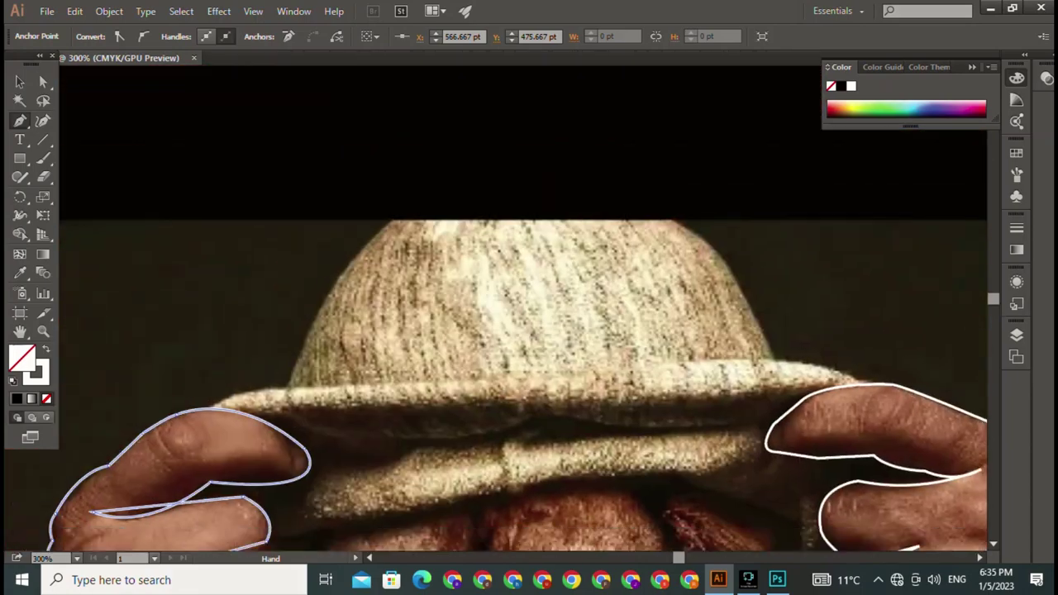
pyautogui.moveTo(496, 330); pyautogui.dragTo(587, 244)
pyautogui.moveTo(300, 315); pyautogui.dragTo(354, 301)
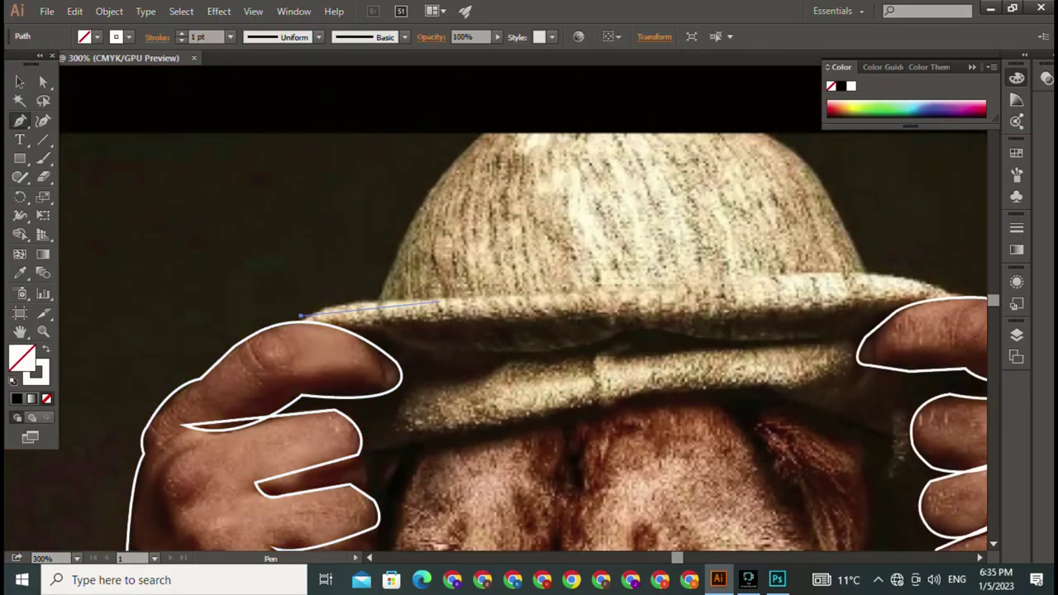
pyautogui.moveTo(514, 301); pyautogui.dragTo(564, 306)
pyautogui.moveTo(731, 282); pyautogui.dragTo(847, 279)
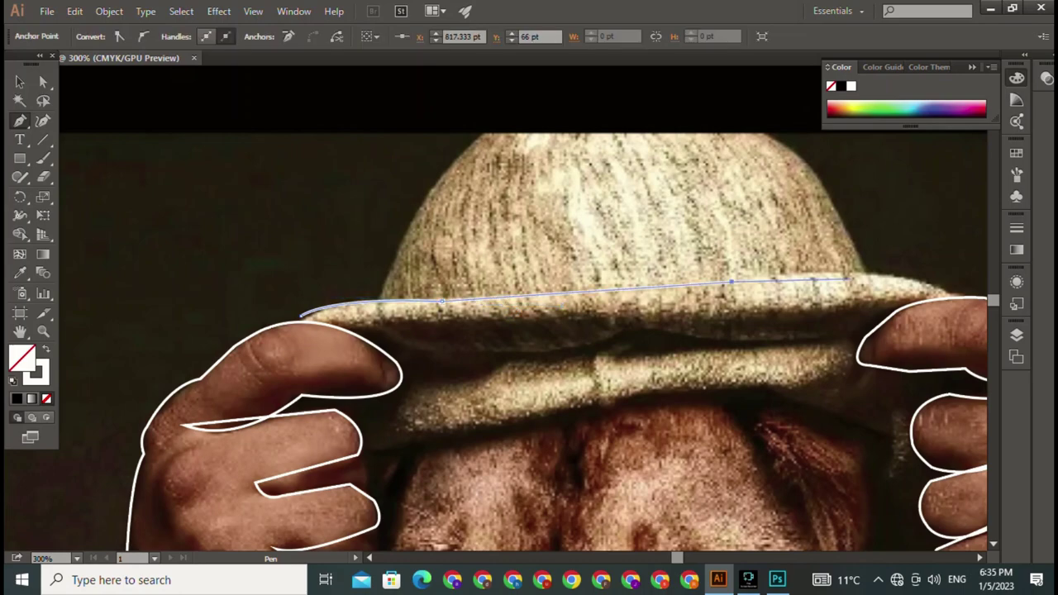
# Curve the outline around the brim's right tip and back left along its underside.
pyautogui.moveTo(772, 279); pyautogui.dragTo(311, 371)
pyautogui.click(494, 385)
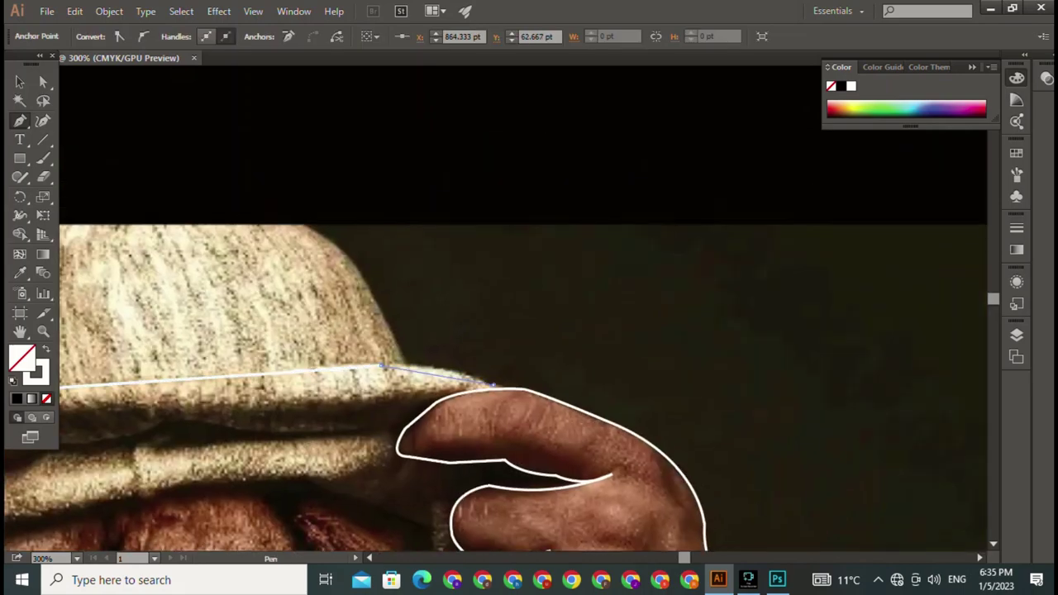
pyautogui.moveTo(494, 385); pyautogui.dragTo(641, 324)
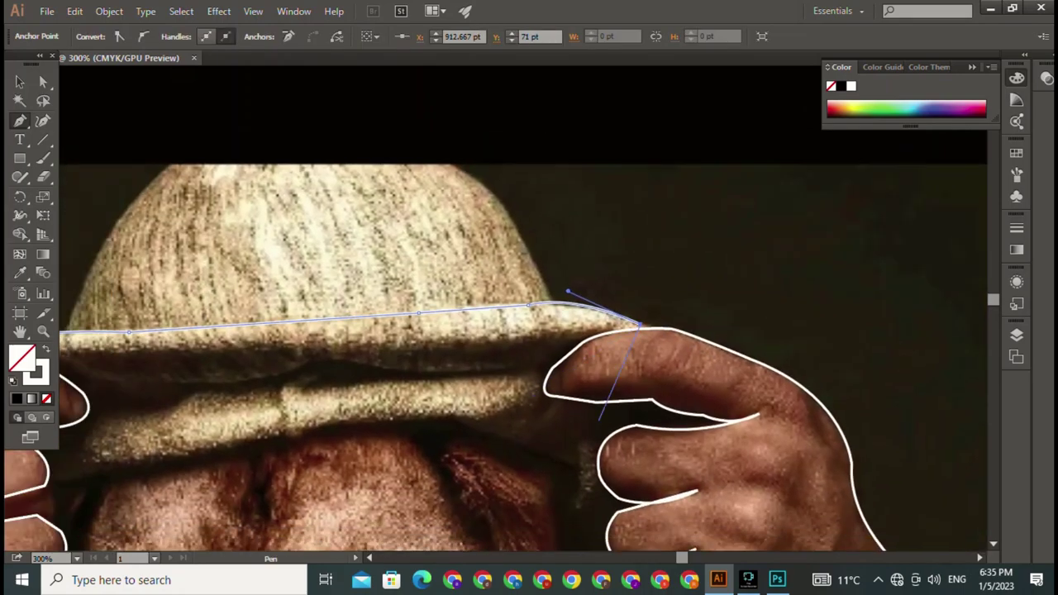
pyautogui.moveTo(502, 370); pyautogui.dragTo(444, 362)
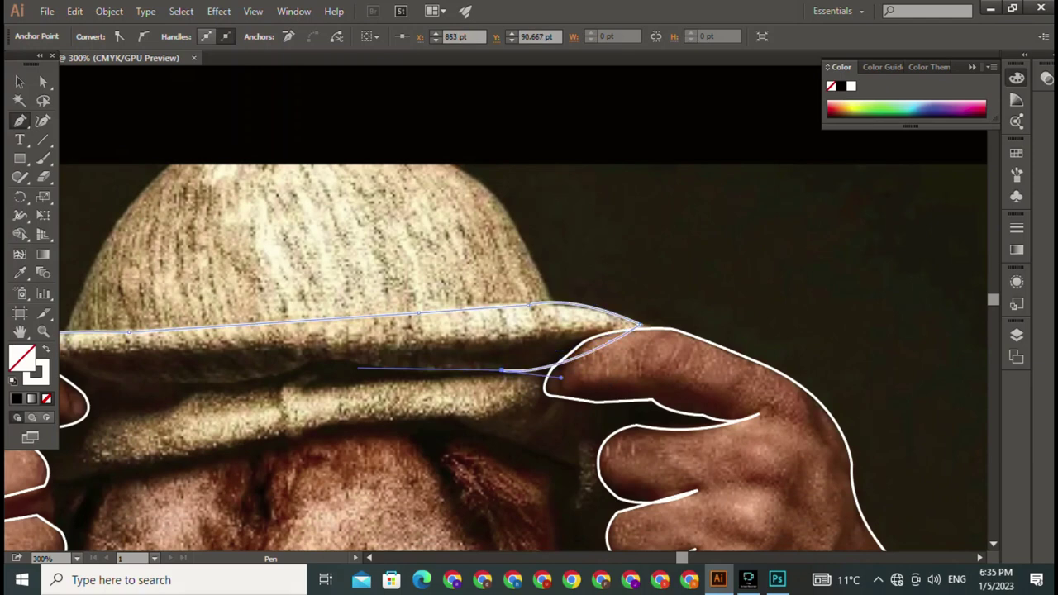
pyautogui.moveTo(283, 372)
pyautogui.mouseDown()
pyautogui.moveTo(165, 417)
pyautogui.moveTo(570, 368)
pyautogui.mouseUp()
pyautogui.moveTo(522, 331); pyautogui.dragTo(462, 314)
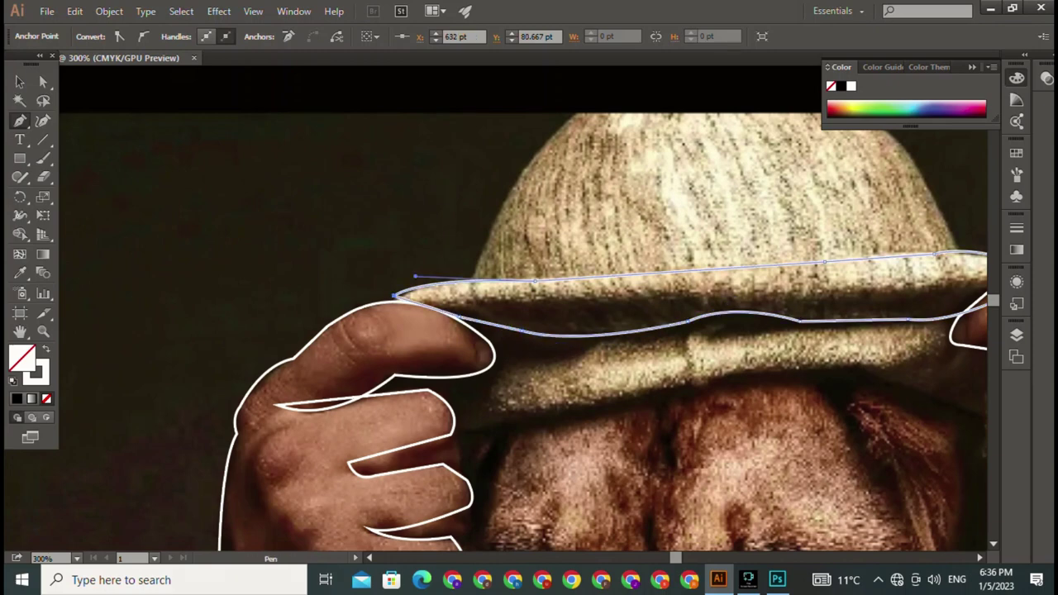
pyautogui.moveTo(578, 331); pyautogui.dragTo(483, 232)
pyautogui.click(360, 331)
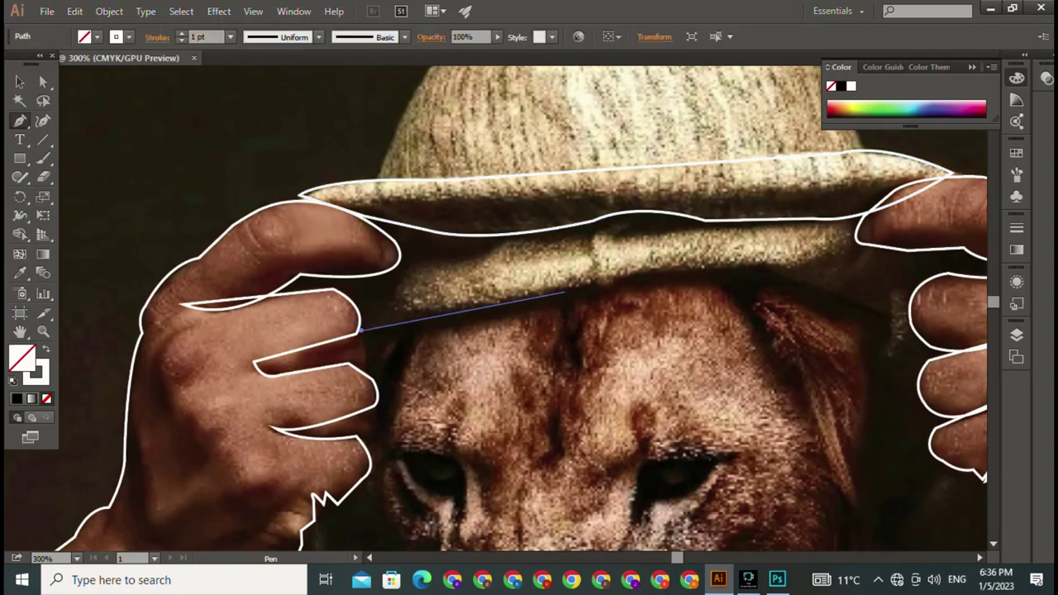
# Draw the hood line under the brim and down beside the lion's face, undoing a hooked segment.
pyautogui.click(757, 262)
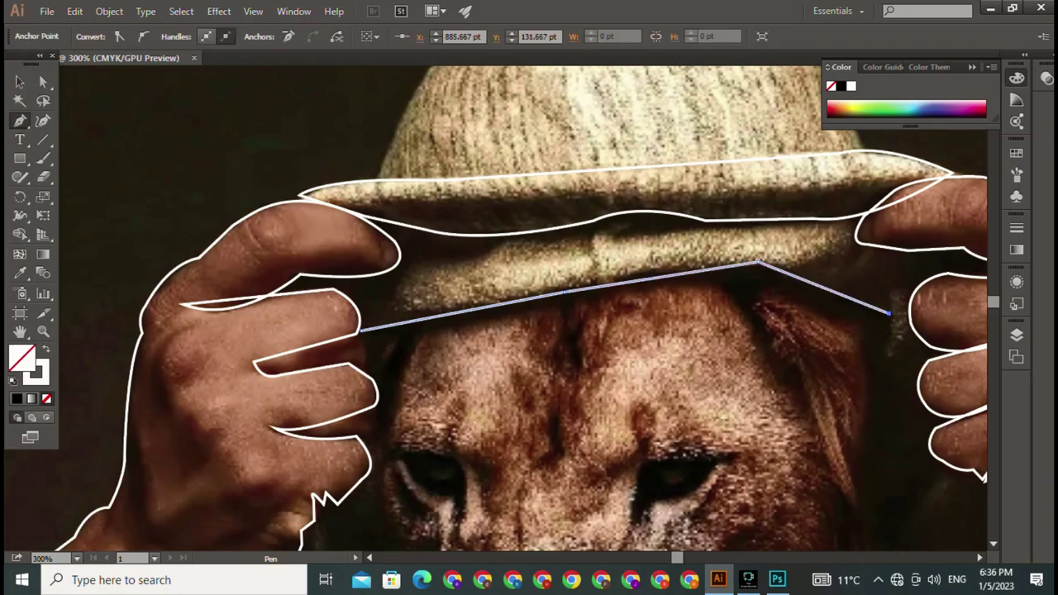
pyautogui.moveTo(888, 314); pyautogui.dragTo(905, 385)
pyautogui.hotkey('ctrl', 'z')
pyautogui.scroll(-3, 917, 407)
pyautogui.scroll(-3, 777, 347)
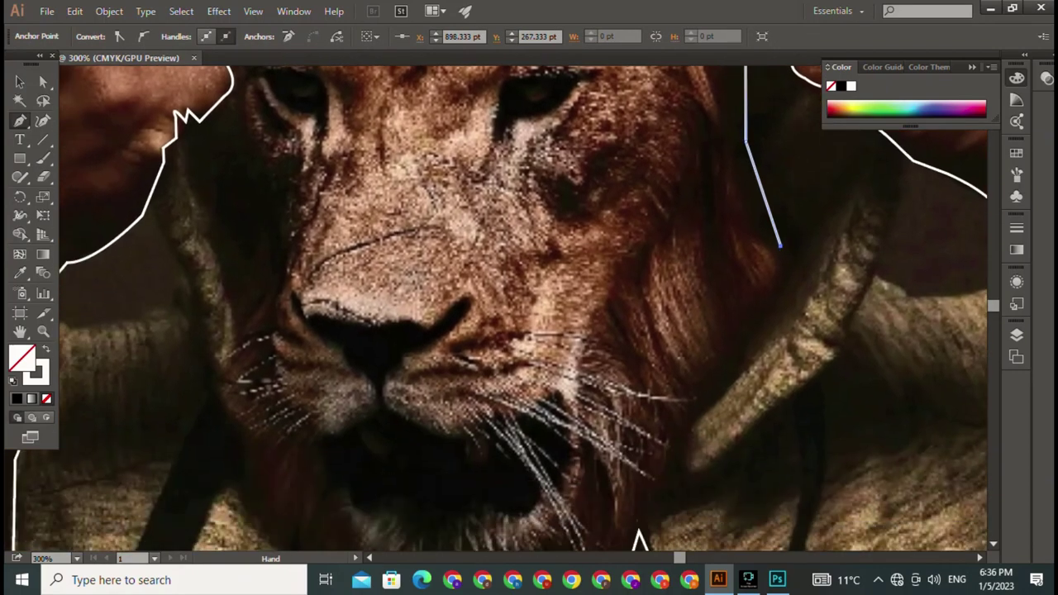
pyautogui.moveTo(745, 352); pyautogui.dragTo(716, 366)
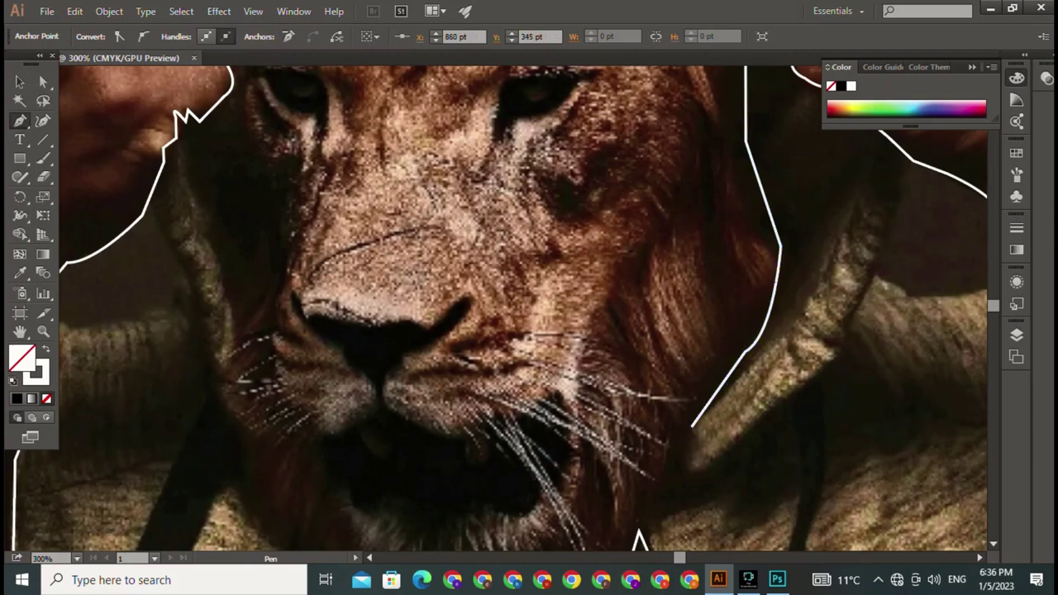
pyautogui.click(686, 483)
pyautogui.click(842, 384)
# Add a curved crease line under the hat brim.
pyautogui.moveTo(916, 194)
pyautogui.mouseDown()
pyautogui.moveTo(817, 289)
pyautogui.moveTo(819, 239)
pyautogui.mouseUp()
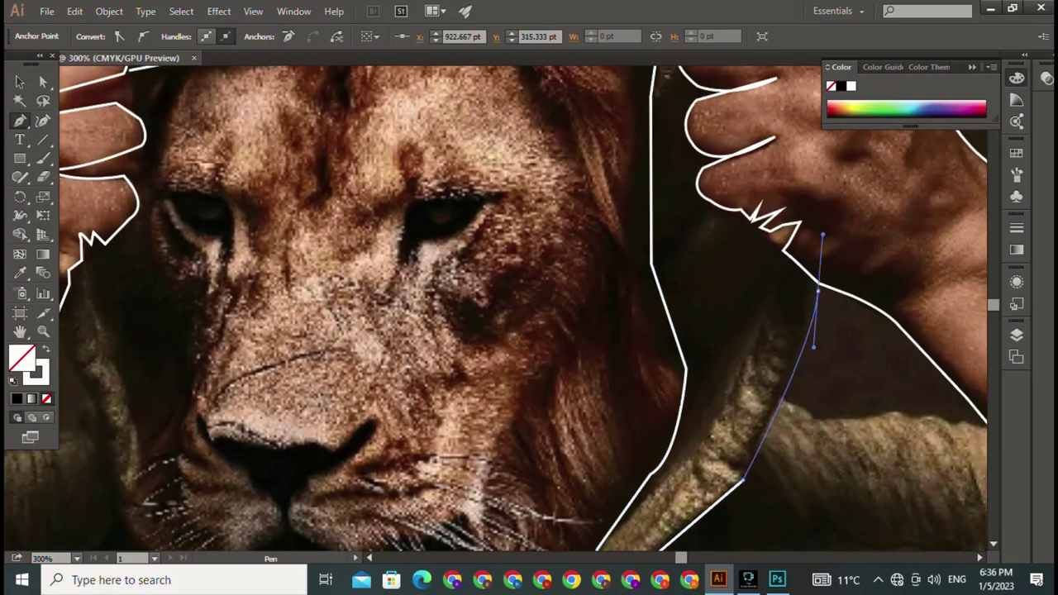
pyautogui.scroll(5, 606, 201)
pyautogui.hscroll(2, 606, 201)
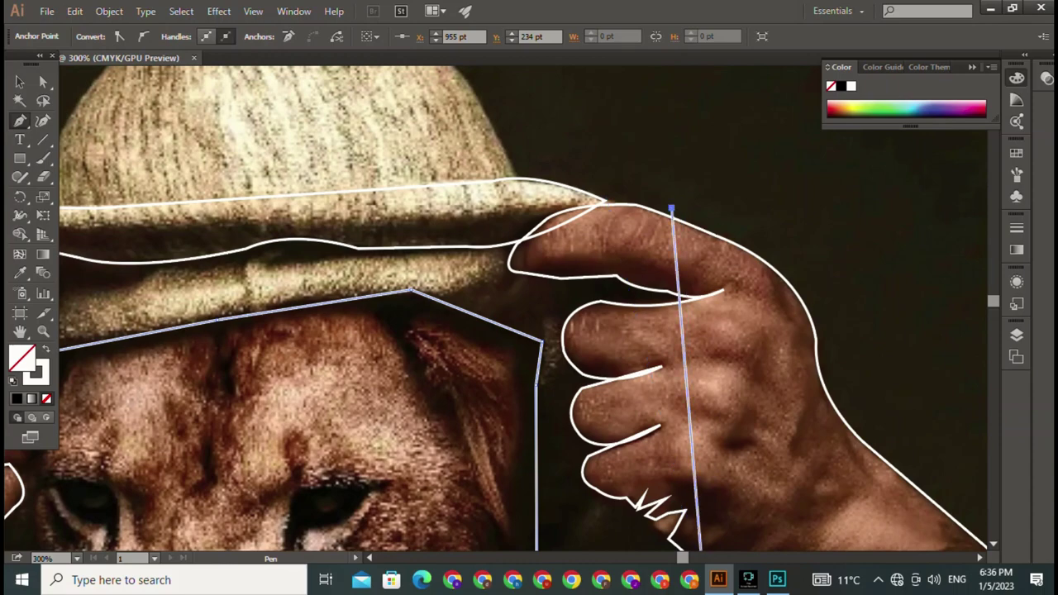
pyautogui.moveTo(701, 552); pyautogui.dragTo(969, 508)
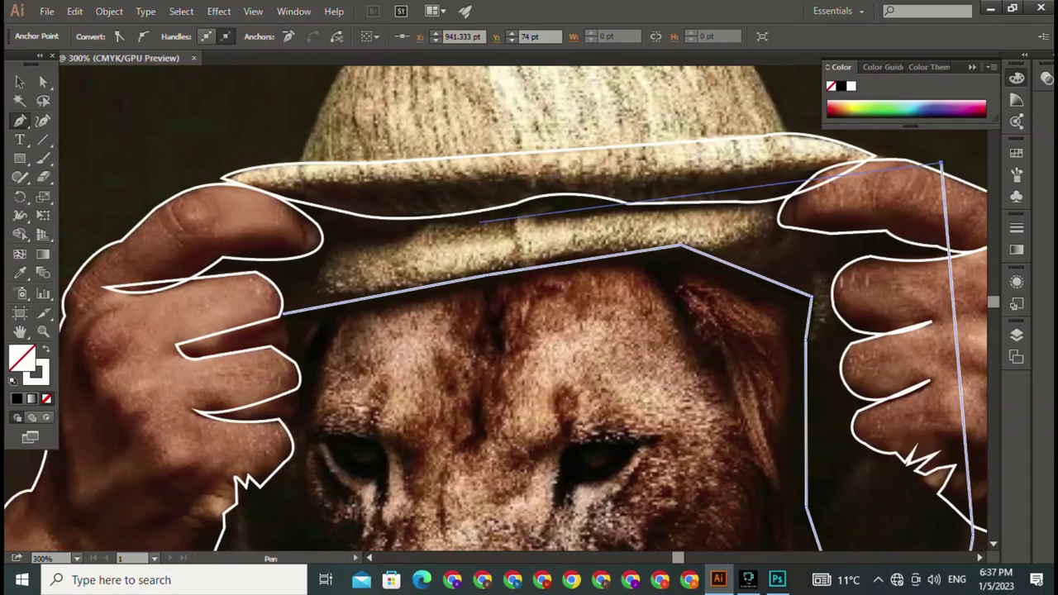
pyautogui.moveTo(781, 199); pyautogui.dragTo(860, 308)
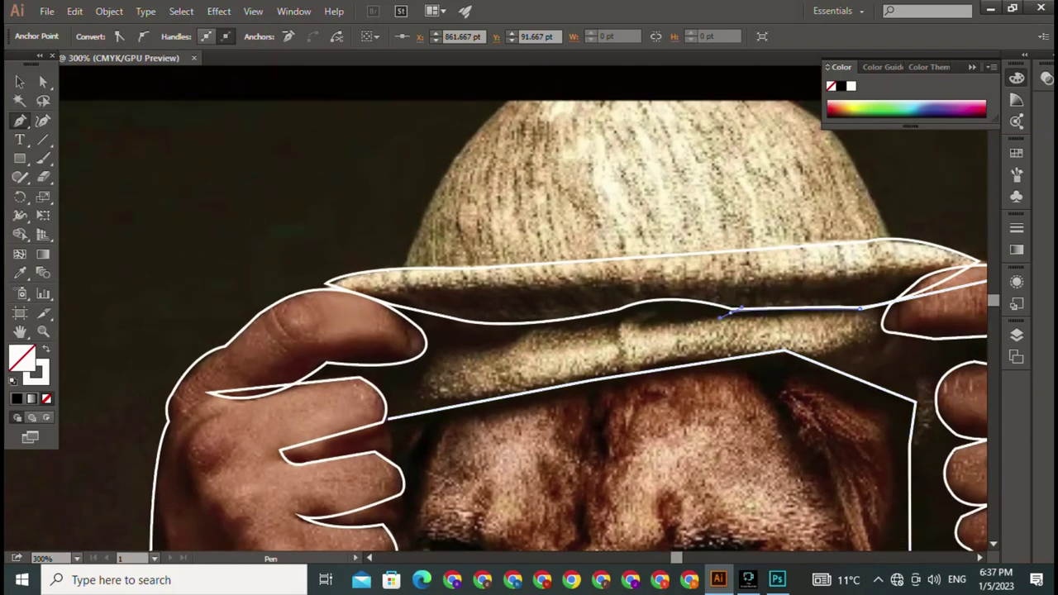
pyautogui.moveTo(514, 329); pyautogui.dragTo(445, 357)
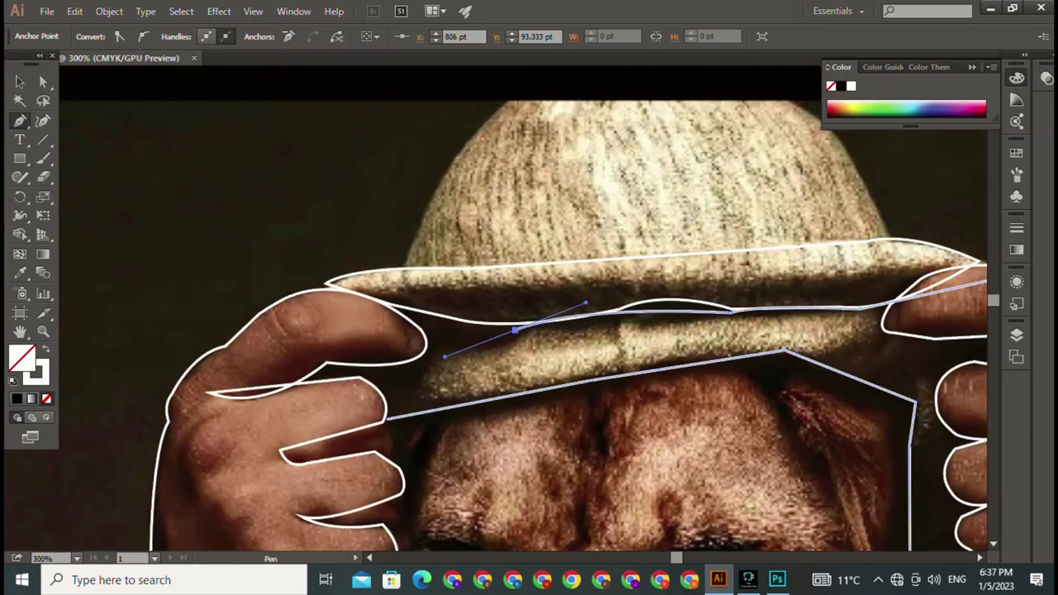
pyautogui.moveTo(529, 347); pyautogui.dragTo(653, 190)
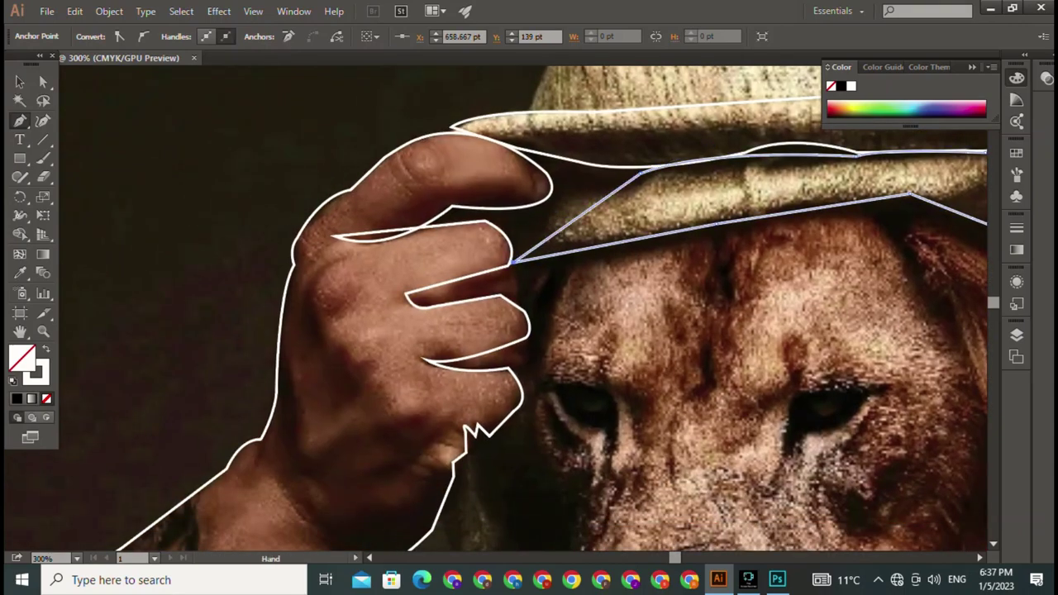
pyautogui.moveTo(661, 430)
pyautogui.mouseDown()
pyautogui.moveTo(414, 149)
pyautogui.moveTo(306, 331)
pyautogui.mouseUp()
# Start a new path at the artboard's bottom edge and curve it up the inner hoodie edge.
pyautogui.moveTo(413, 496); pyautogui.dragTo(429, 215)
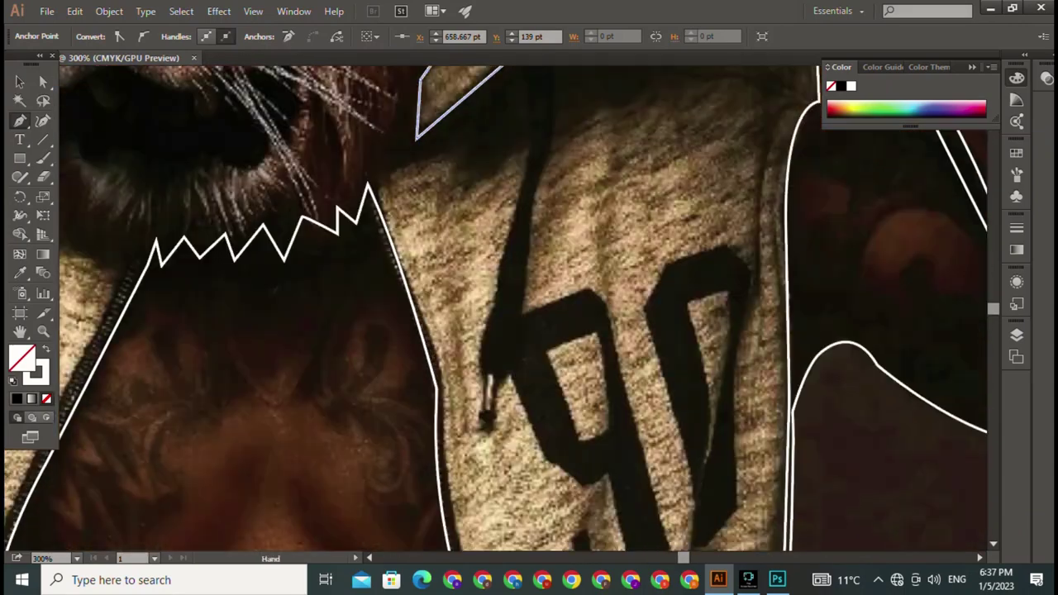
pyautogui.moveTo(430, 347); pyautogui.dragTo(428, 323)
pyautogui.moveTo(496, 248); pyautogui.dragTo(508, 385)
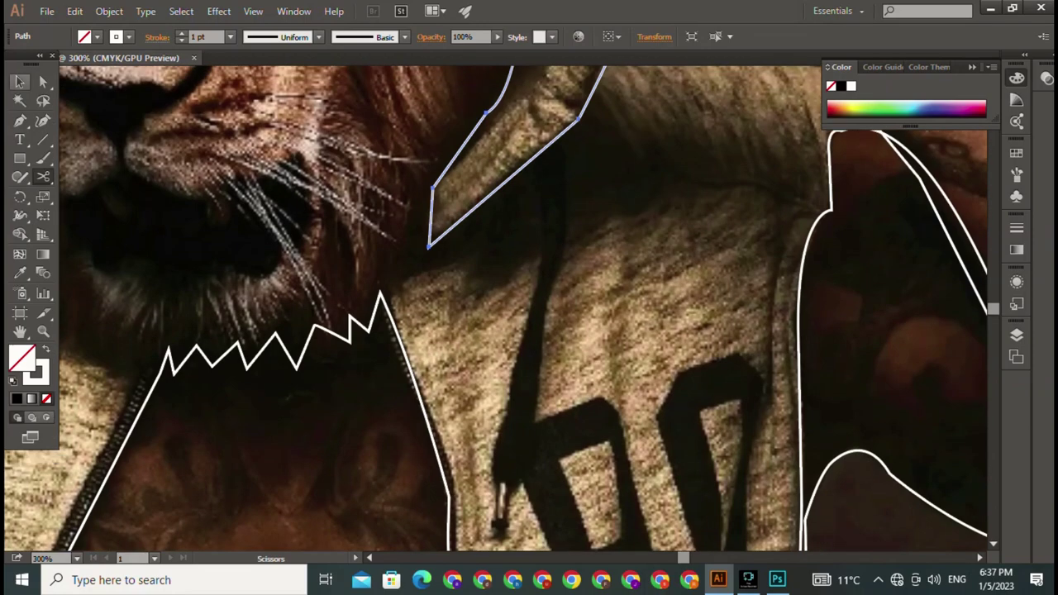
pyautogui.moveTo(496, 290); pyautogui.dragTo(331, 372)
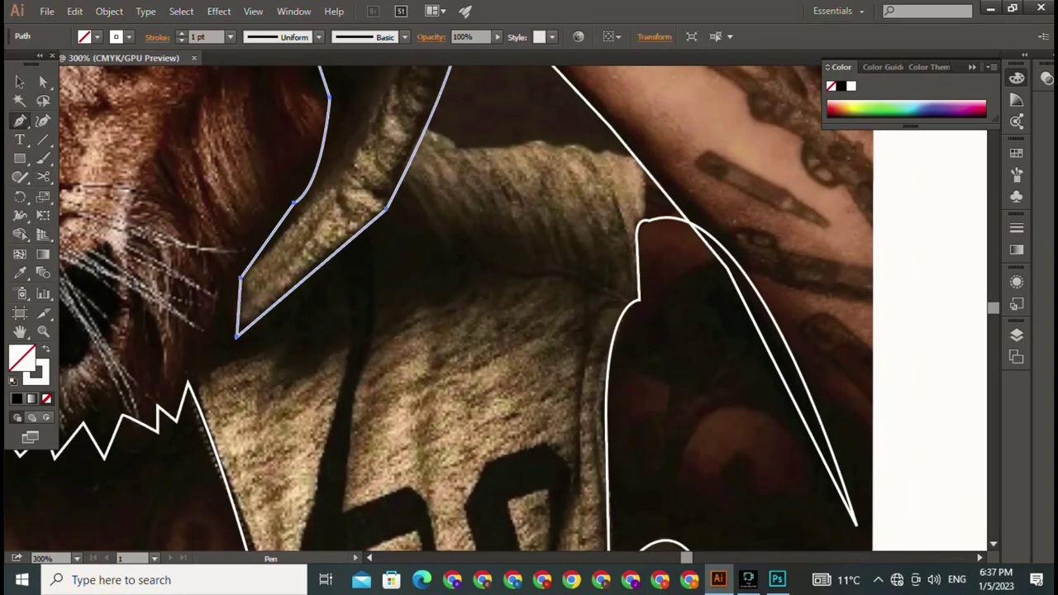
pyautogui.moveTo(496, 496); pyautogui.dragTo(487, 91)
pyautogui.moveTo(496, 455); pyautogui.dragTo(488, 289)
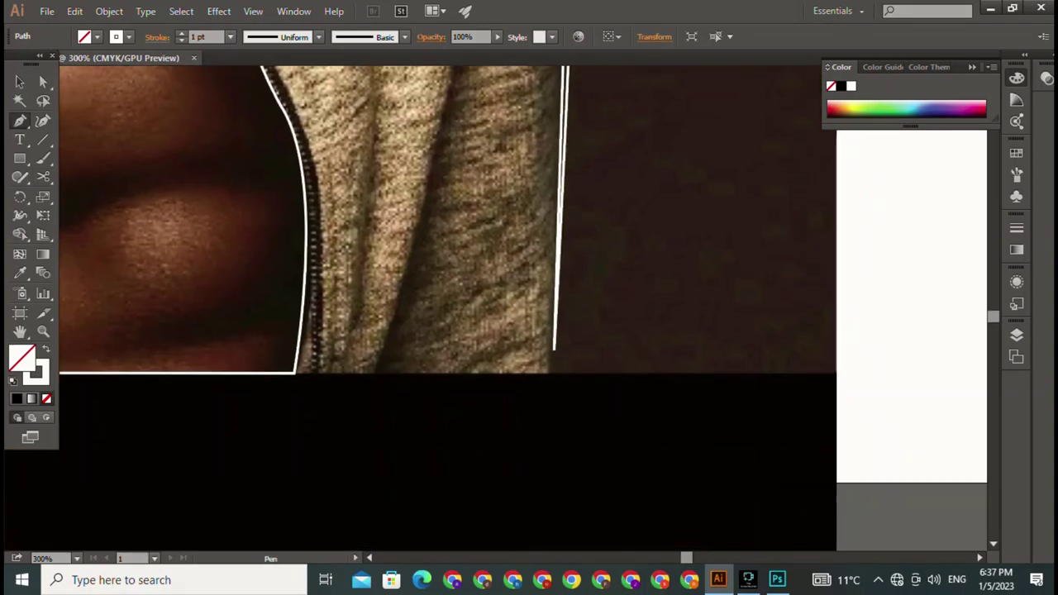
pyautogui.click(545, 374)
pyautogui.moveTo(496, 248); pyautogui.dragTo(496, 413)
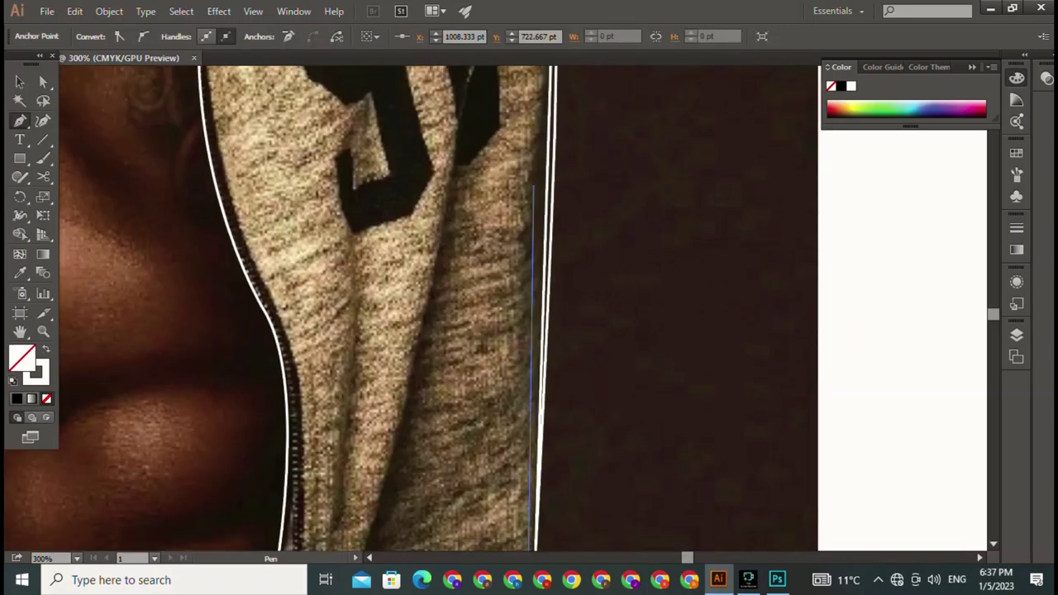
pyautogui.moveTo(513, 248); pyautogui.dragTo(488, 496)
pyautogui.moveTo(507, 217); pyautogui.dragTo(494, 134)
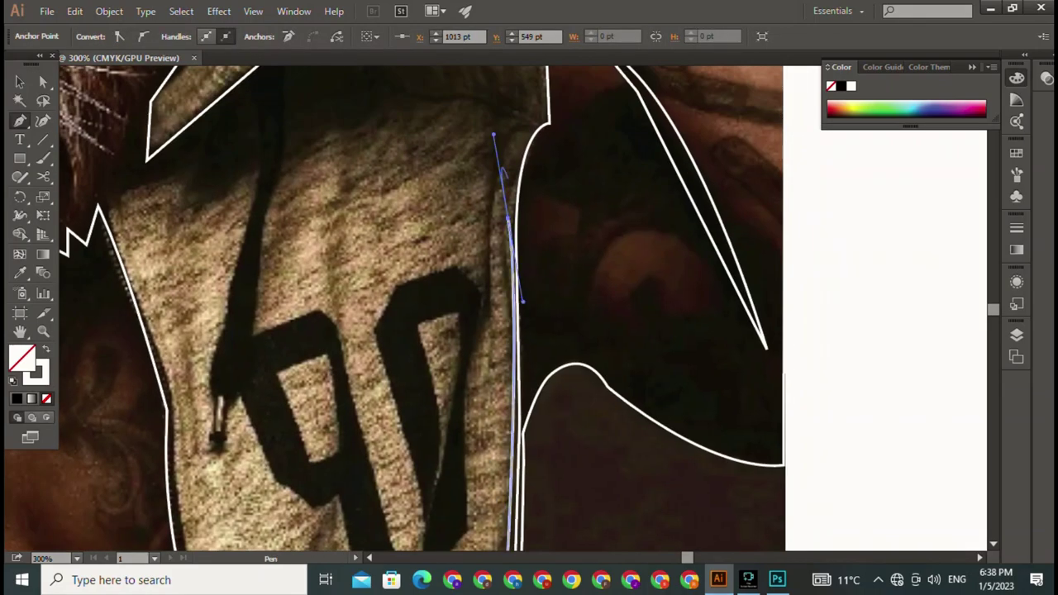
# Continue with a sharp collar corner, up to the collar's peak and left along the scalloped collar.
pyautogui.moveTo(522, 302); pyautogui.dragTo(479, 491)
pyautogui.moveTo(500, 313); pyautogui.dragTo(522, 319)
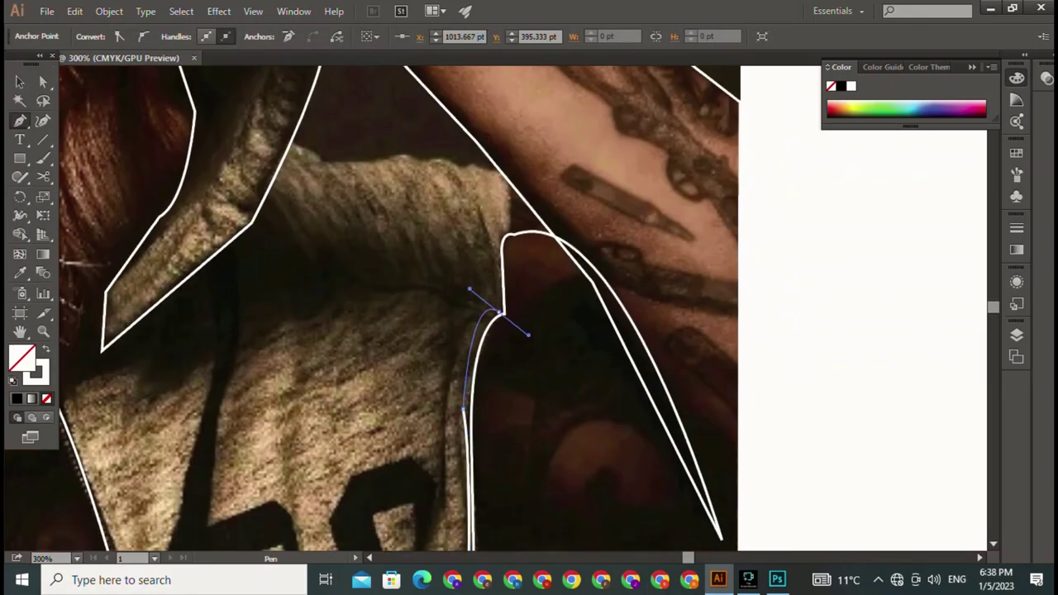
pyautogui.moveTo(506, 231); pyautogui.dragTo(526, 229)
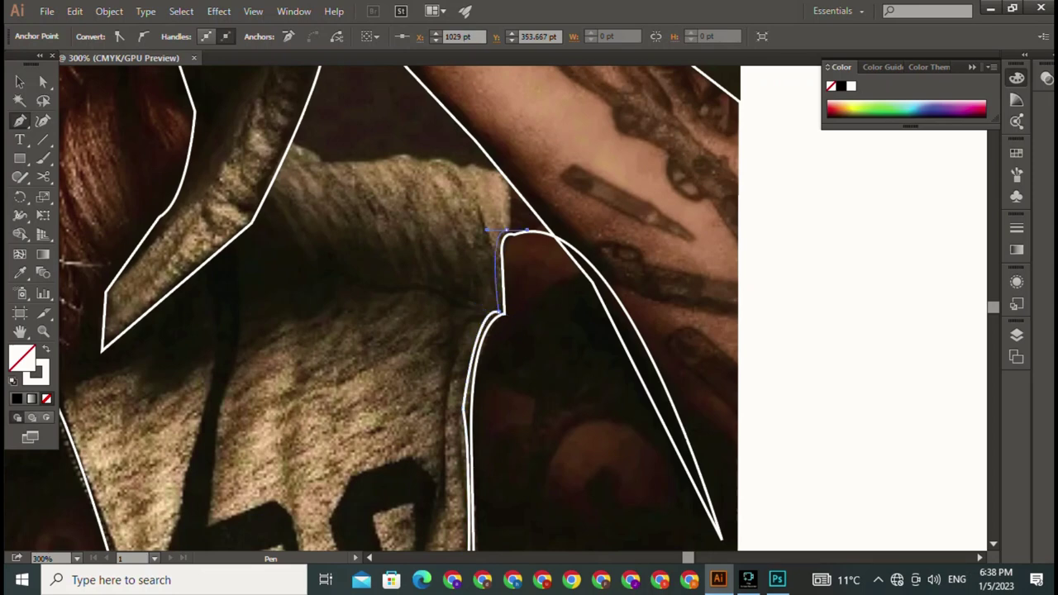
pyautogui.click(506, 231)
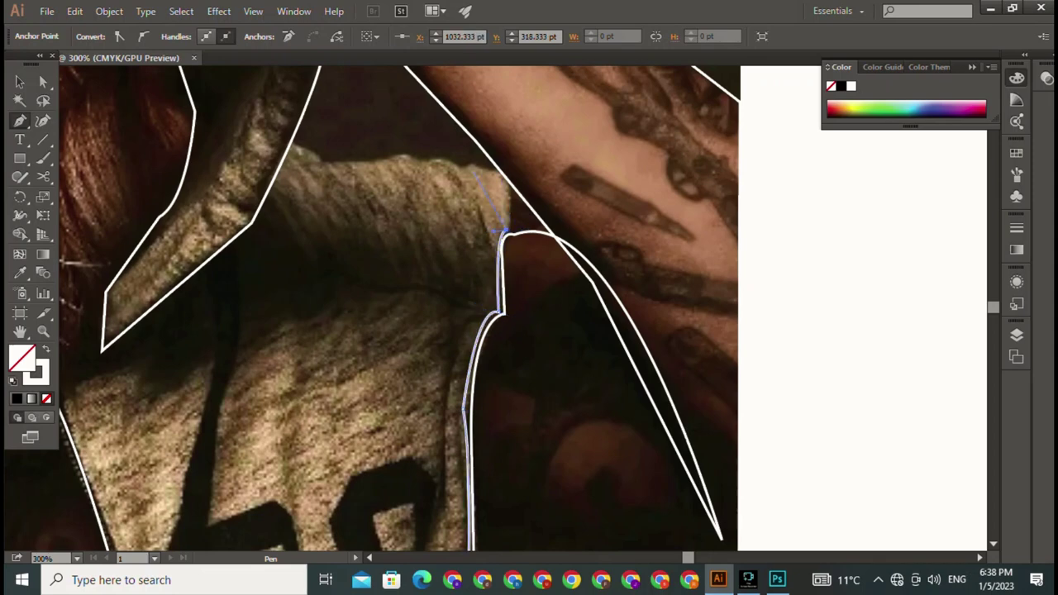
pyautogui.moveTo(472, 166); pyautogui.dragTo(388, 168)
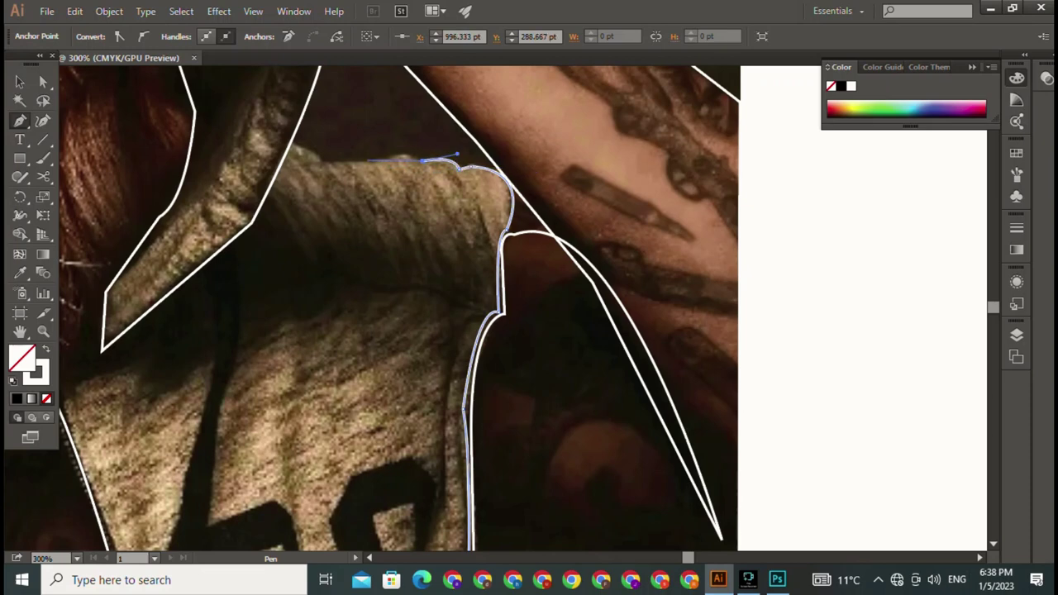
pyautogui.moveTo(322, 162)
pyautogui.mouseDown()
pyautogui.moveTo(292, 143)
pyautogui.moveTo(329, 89)
pyautogui.mouseUp()
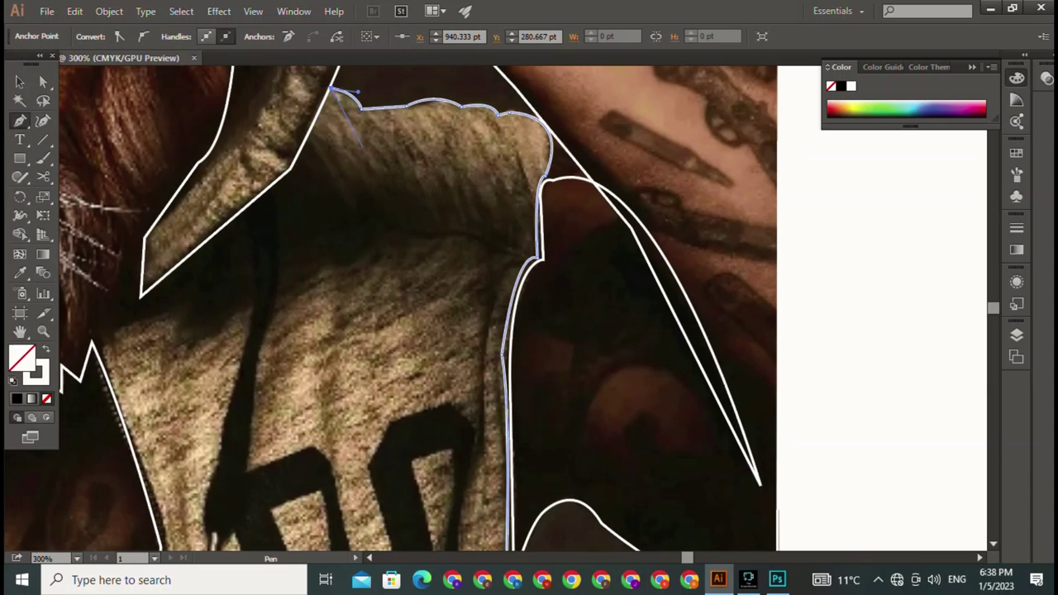
pyautogui.moveTo(103, 346)
pyautogui.mouseDown()
pyautogui.moveTo(376, 238)
pyautogui.moveTo(335, 106)
pyautogui.mouseUp()
# Finish the first hoodie-panel outline with curved anchors down the inner edge and zipper.
pyautogui.moveTo(396, 306); pyautogui.dragTo(429, 396)
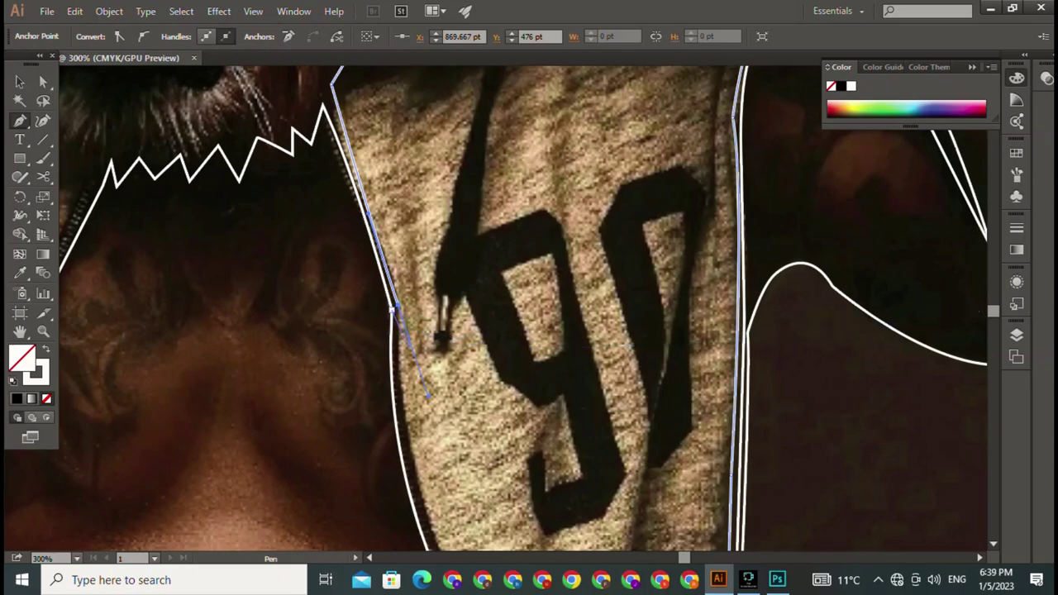
pyautogui.scroll(-5, 429, 396)
pyautogui.scroll(2, 447, 430)
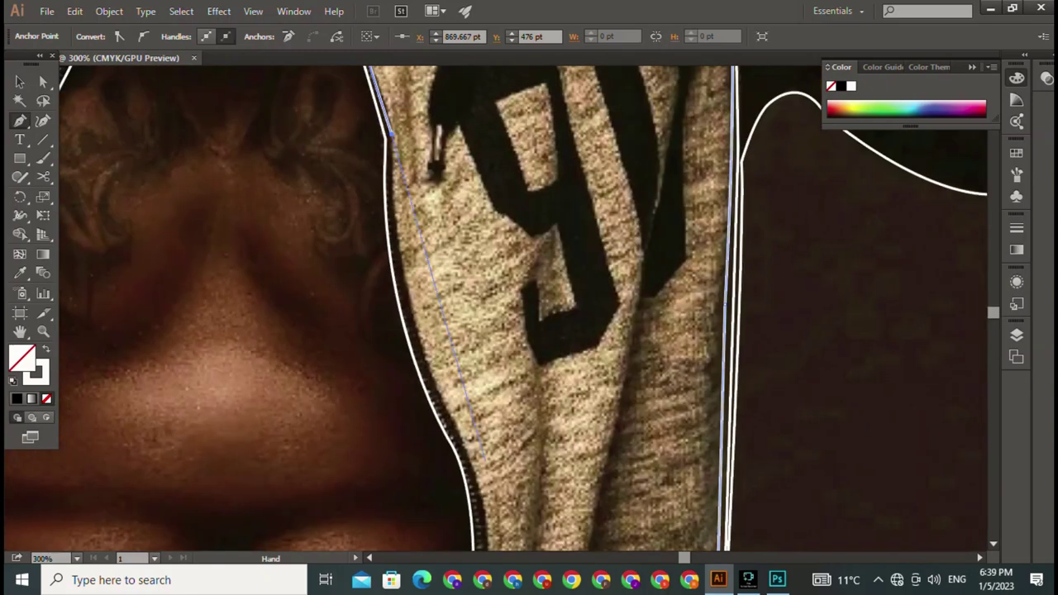
pyautogui.scroll(-5, 483, 516)
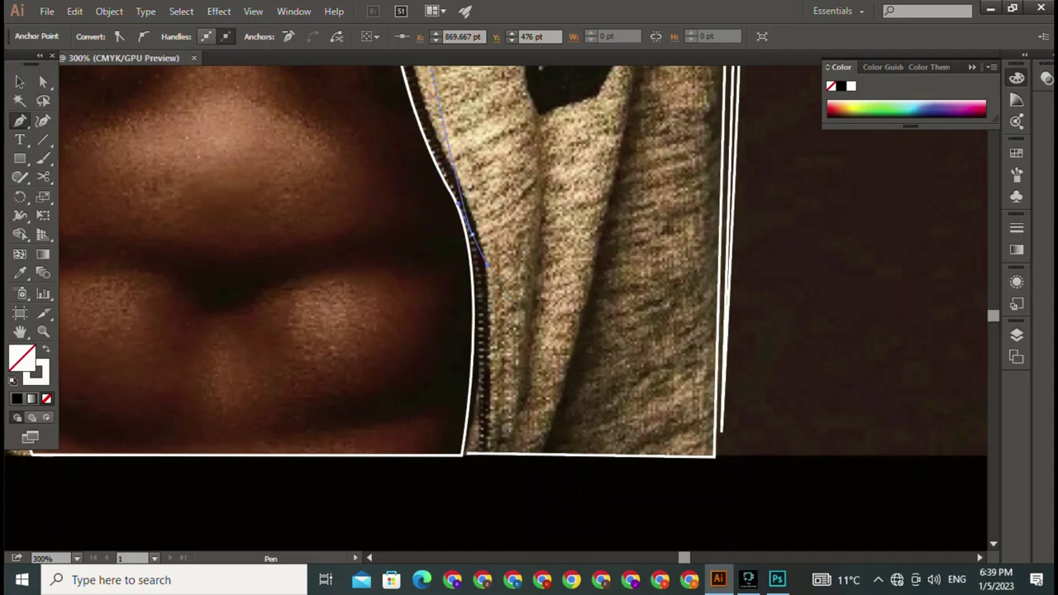
pyautogui.scroll(3, 486, 296)
pyautogui.scroll(2, 486, 295)
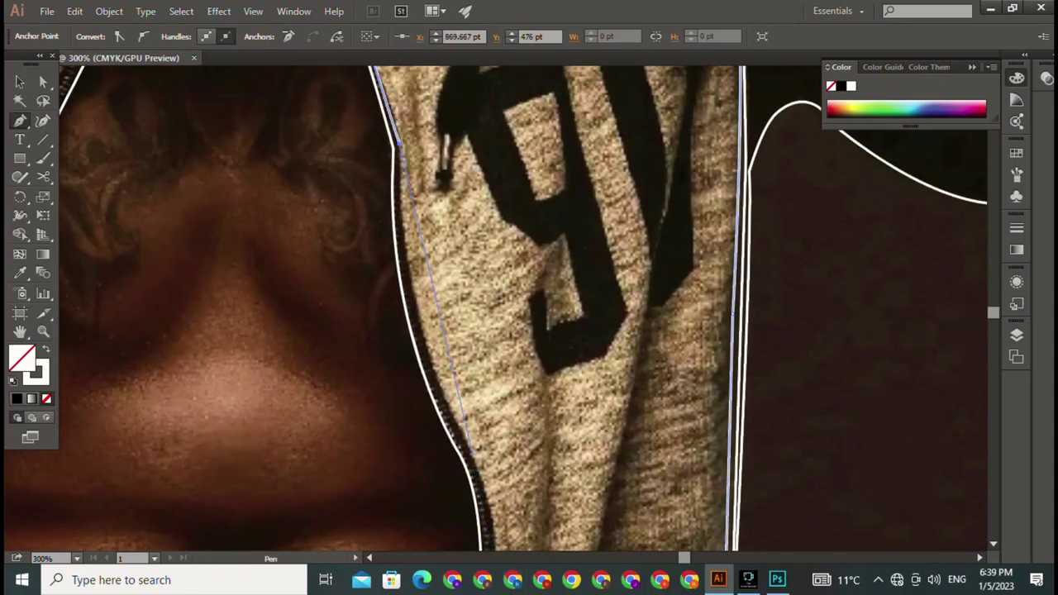
pyautogui.moveTo(475, 467); pyautogui.dragTo(537, 539)
pyautogui.scroll(-5, 537, 539)
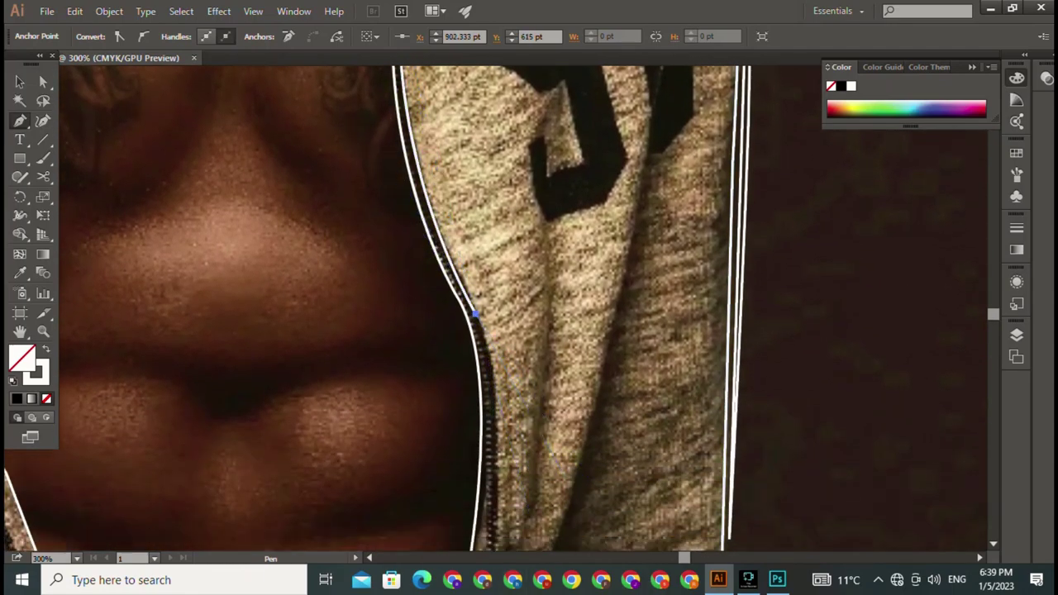
pyautogui.scroll(-5, 537, 496)
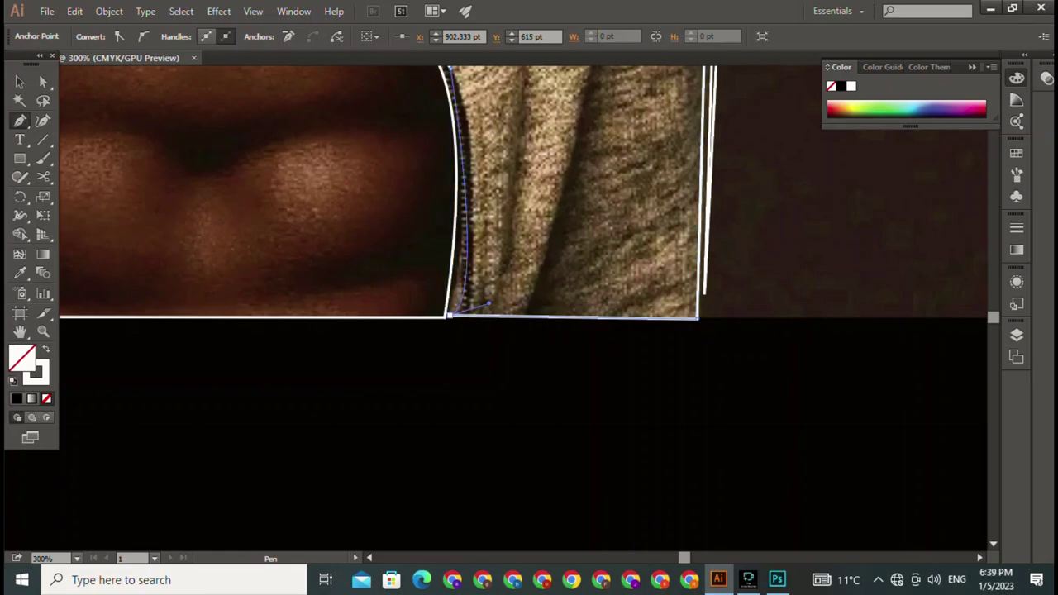
pyautogui.scroll(5, 479, 217)
pyautogui.scroll(5, 479, 216)
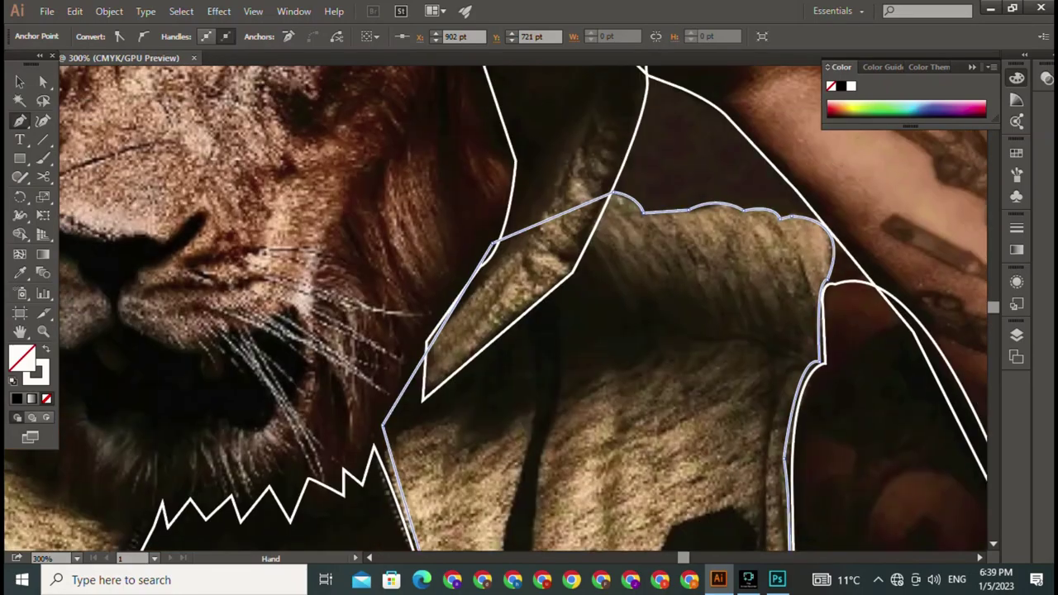
pyautogui.scroll(1, 479, 217)
pyautogui.scroll(3, 529, 306)
pyautogui.scroll(-5, 529, 306)
pyautogui.scroll(-3, 529, 306)
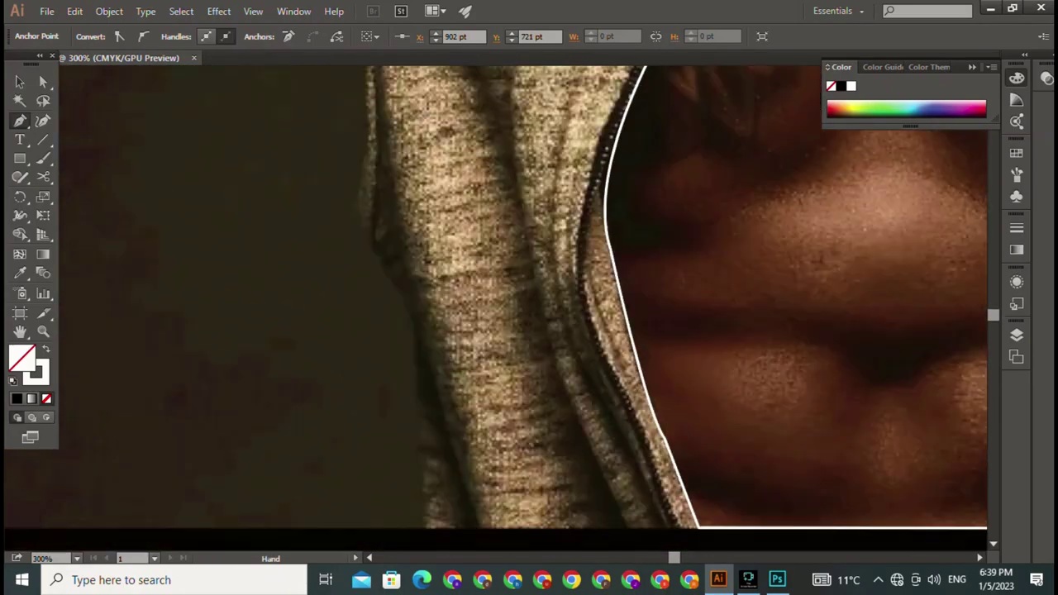
pyautogui.scroll(-3, 530, 306)
# Start a new path at the artboard's bottom, running up the other panel's outer edge to the collar top.
pyautogui.click(377, 193)
pyautogui.moveTo(377, 193); pyautogui.dragTo(444, 405)
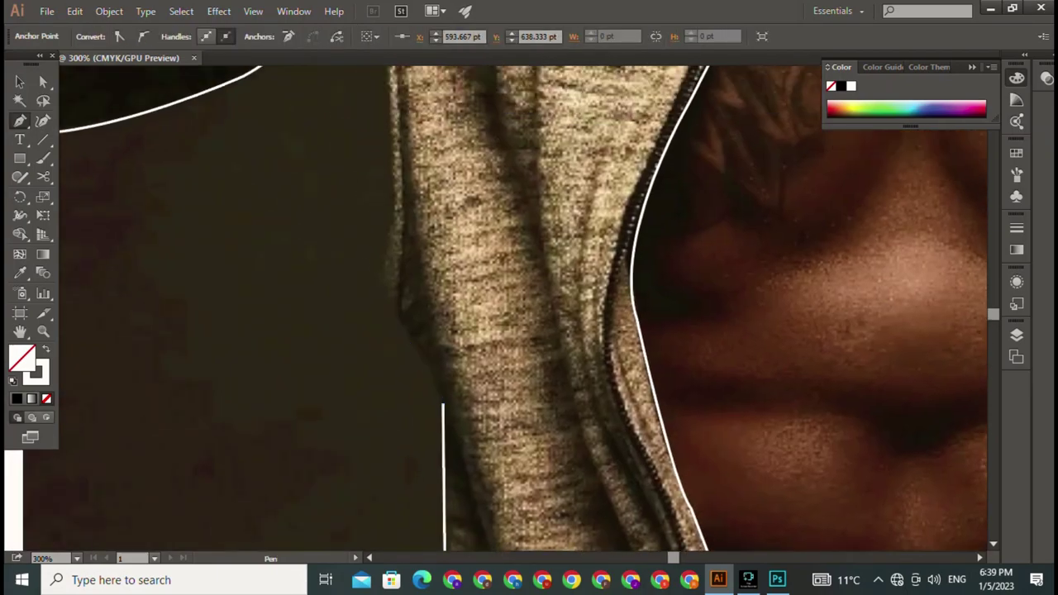
pyautogui.click(397, 314)
pyautogui.moveTo(400, 136); pyautogui.dragTo(382, 264)
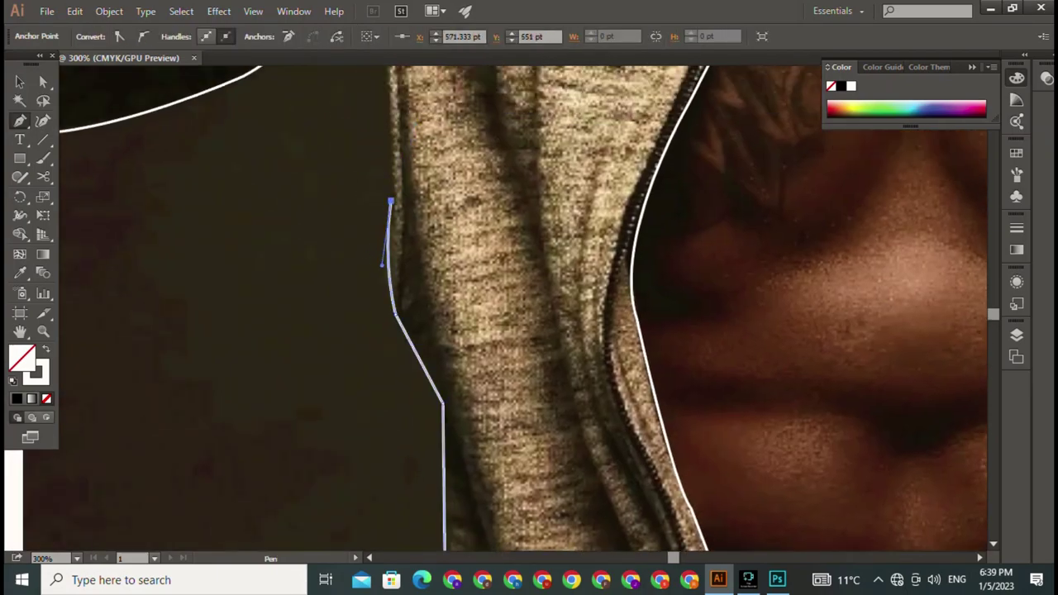
pyautogui.scroll(4, 382, 265)
pyautogui.click(417, 307)
pyautogui.scroll(4, 417, 308)
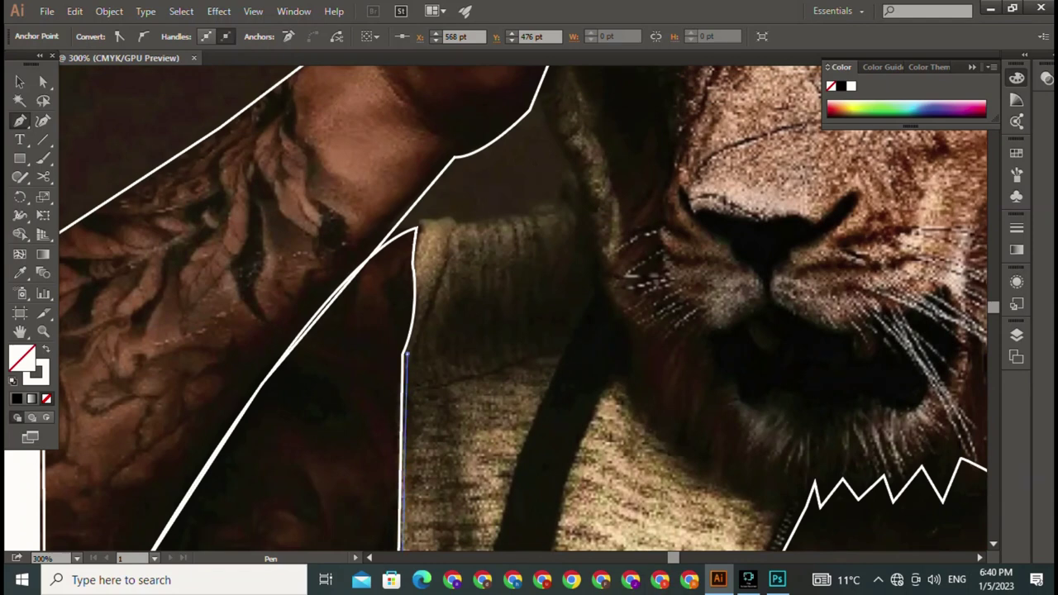
pyautogui.click(418, 267)
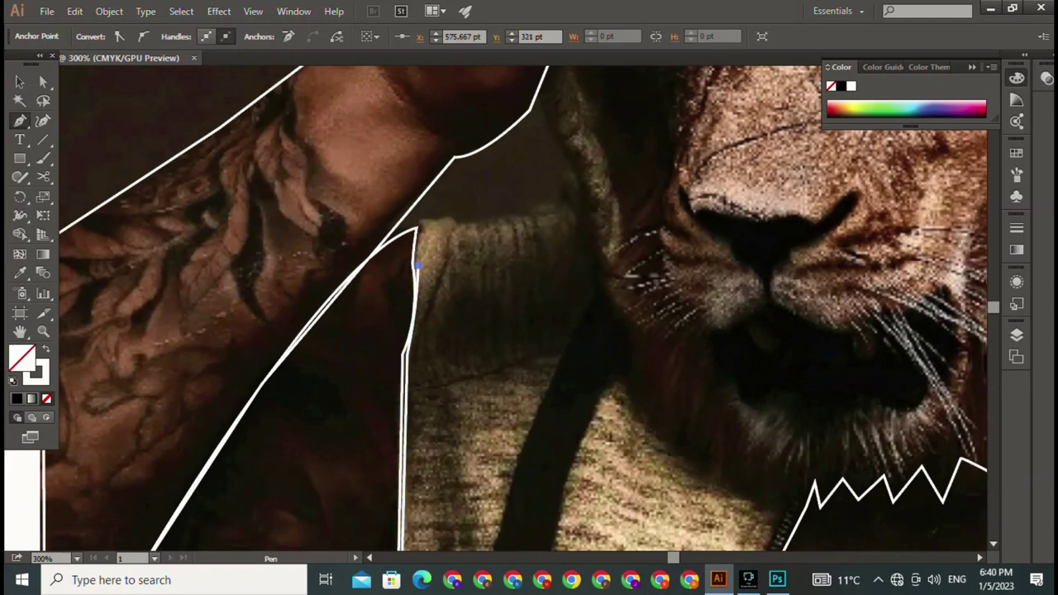
pyautogui.click(417, 228)
pyautogui.moveTo(439, 221); pyautogui.dragTo(461, 225)
pyautogui.click(455, 225)
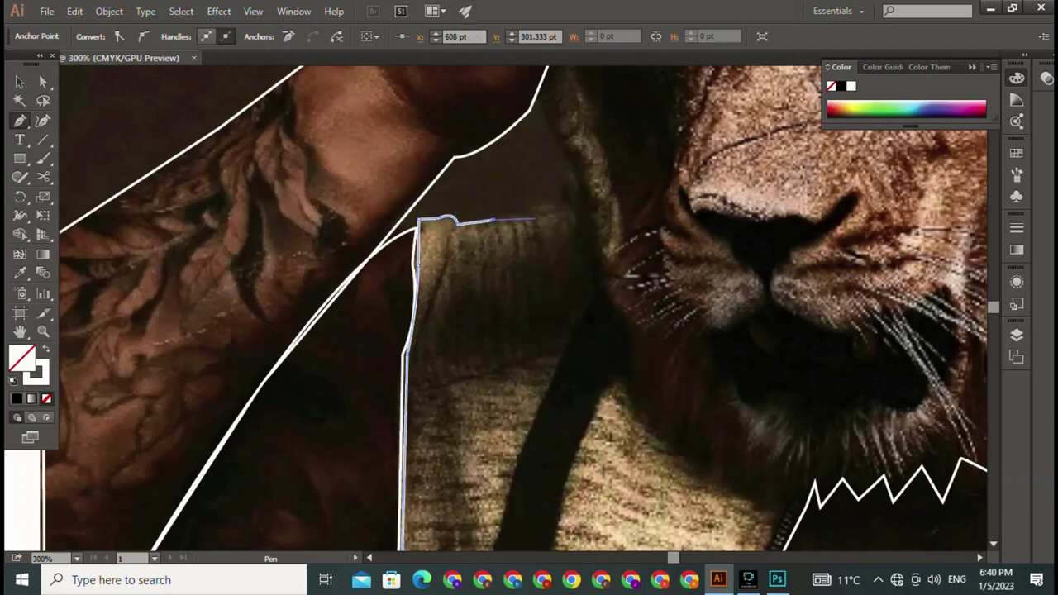
# Curve the path along the scalloped collar up to below the hat brim, then down beside the muzzle.
pyautogui.moveTo(555, 204)
pyautogui.mouseDown()
pyautogui.moveTo(577, 208)
pyautogui.moveTo(585, 494)
pyautogui.mouseUp()
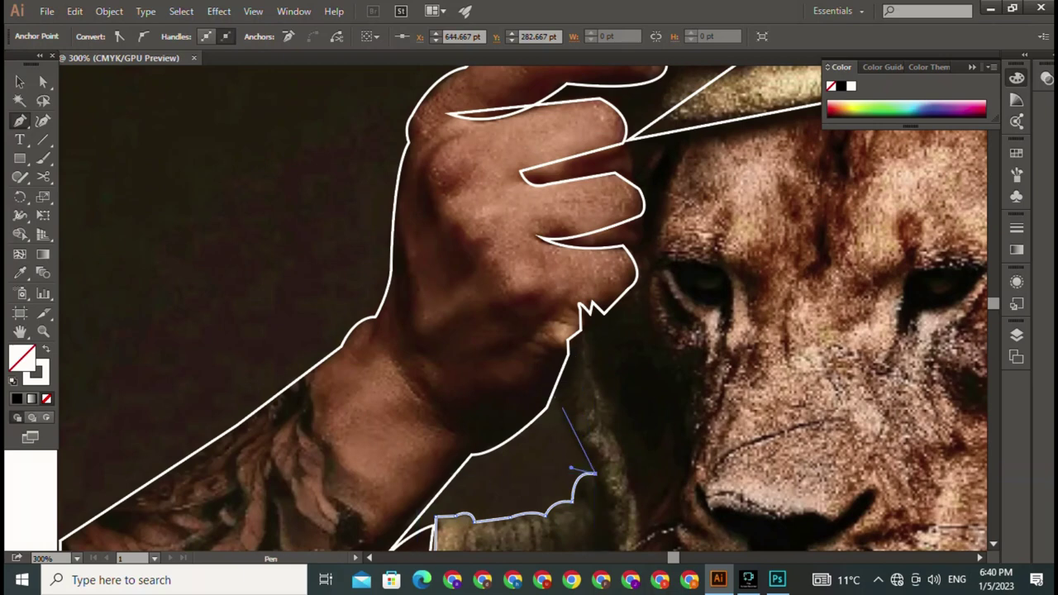
pyautogui.moveTo(554, 392); pyautogui.dragTo(543, 351)
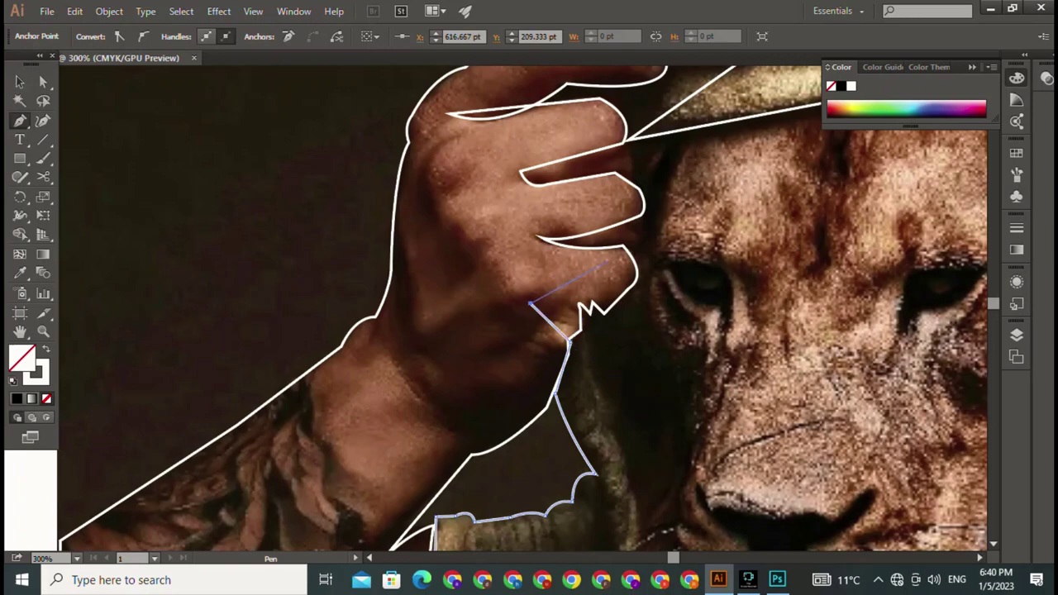
pyautogui.moveTo(607, 263); pyautogui.dragTo(504, 387)
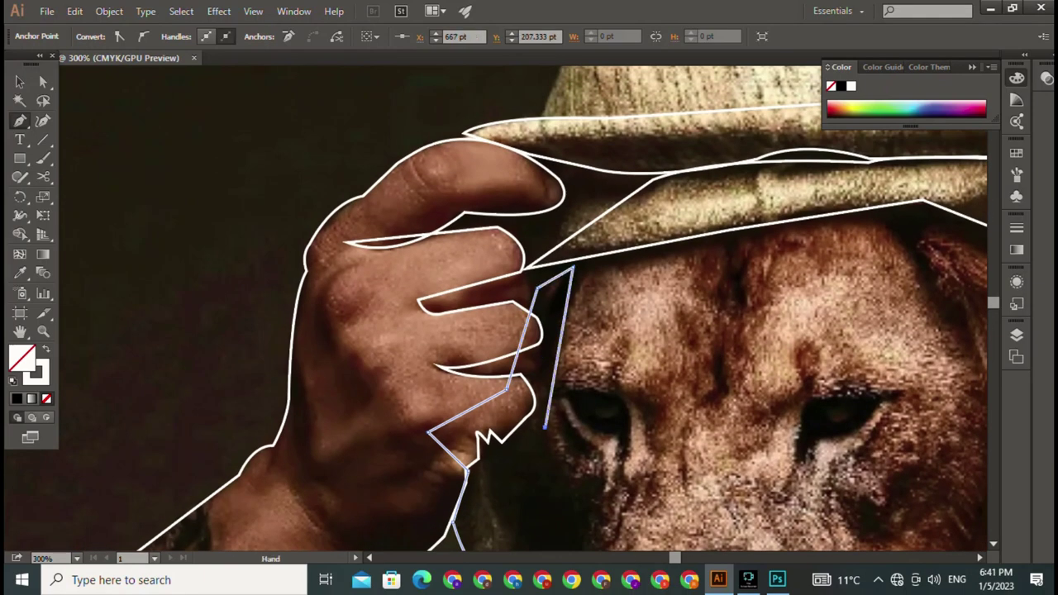
pyautogui.scroll(-5, 576, 273)
pyautogui.click(543, 164)
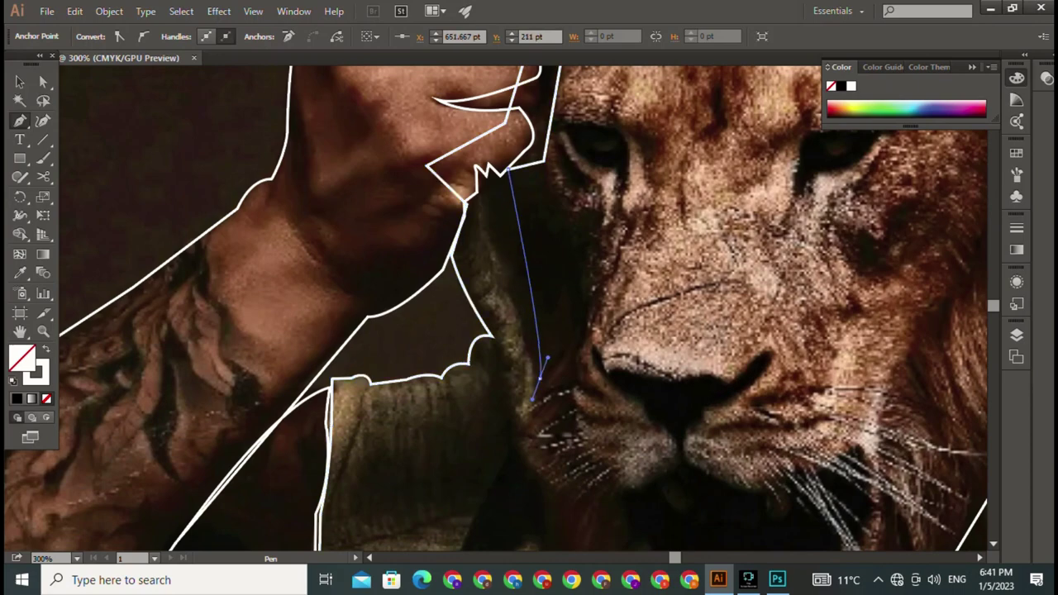
pyautogui.moveTo(539, 378)
pyautogui.mouseDown()
pyautogui.moveTo(527, 424)
pyautogui.moveTo(584, 264)
pyautogui.mouseUp()
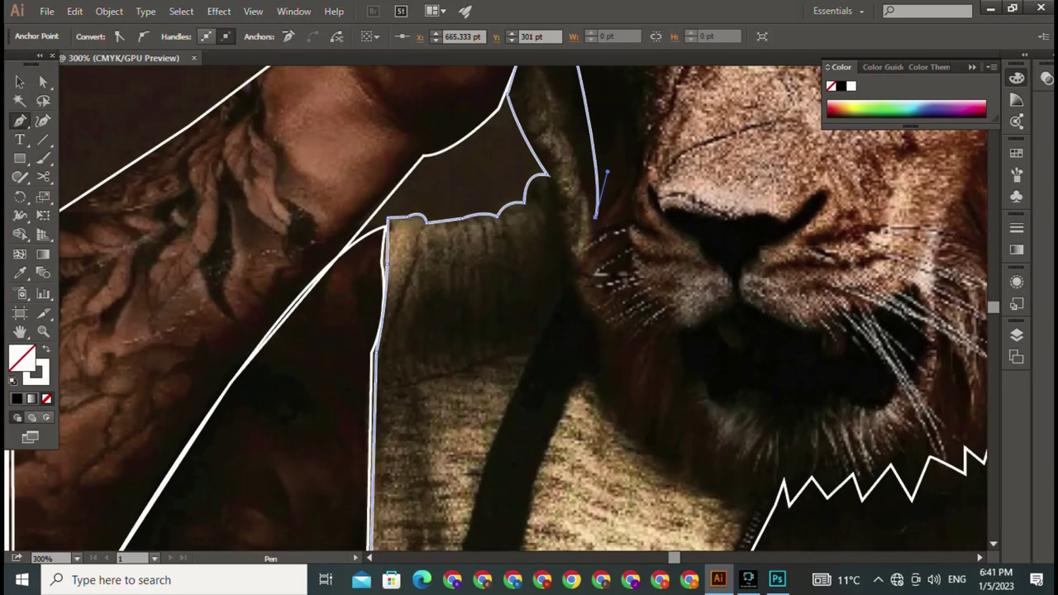
# Add zigzag anchors along the mane fringe and a smooth anchor down the zipper edge.
pyautogui.click(608, 257)
pyautogui.click(621, 318)
pyautogui.click(650, 392)
pyautogui.click(704, 426)
pyautogui.click(703, 487)
pyautogui.click(756, 511)
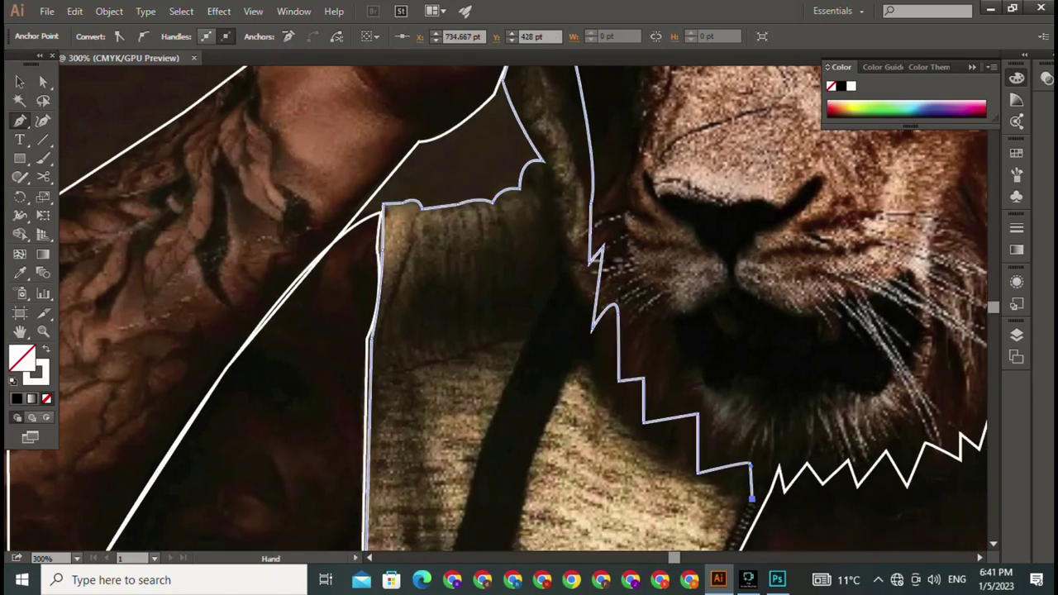
pyautogui.moveTo(750, 498); pyautogui.dragTo(739, 306)
# Extend the path down to the image's bottom and run it along the artboard's bottom edge.
pyautogui.moveTo(687, 488); pyautogui.dragTo(686, 286)
pyautogui.moveTo(641, 461)
pyautogui.mouseDown()
pyautogui.moveTo(686, 542)
pyautogui.moveTo(686, 319)
pyautogui.mouseUp()
pyautogui.click(582, 541)
pyautogui.moveTo(582, 496); pyautogui.dragTo(549, 372)
pyautogui.moveTo(548, 496); pyautogui.dragTo(545, 214)
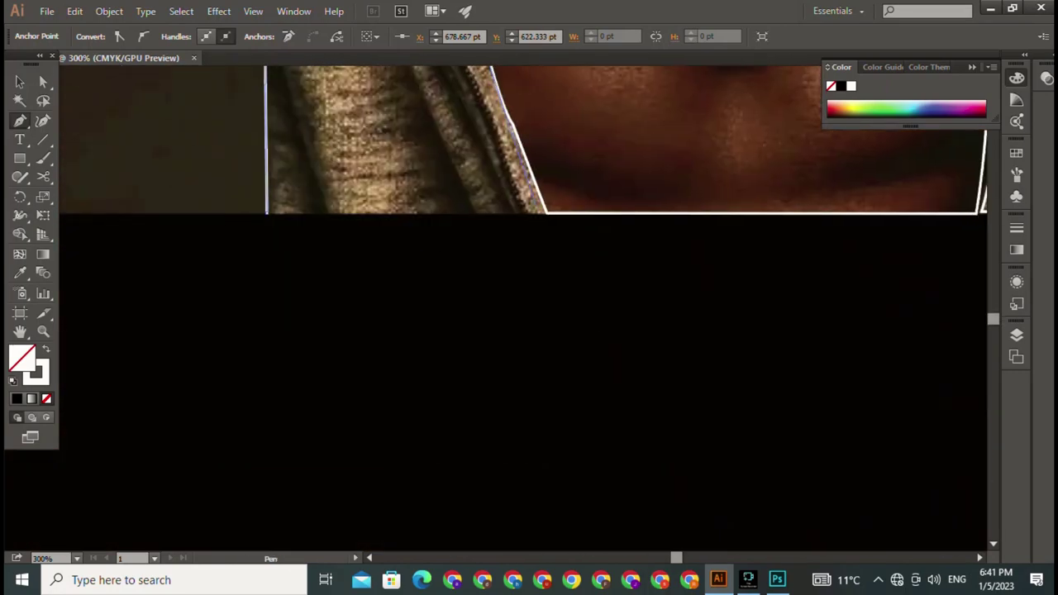
pyautogui.click(266, 213)
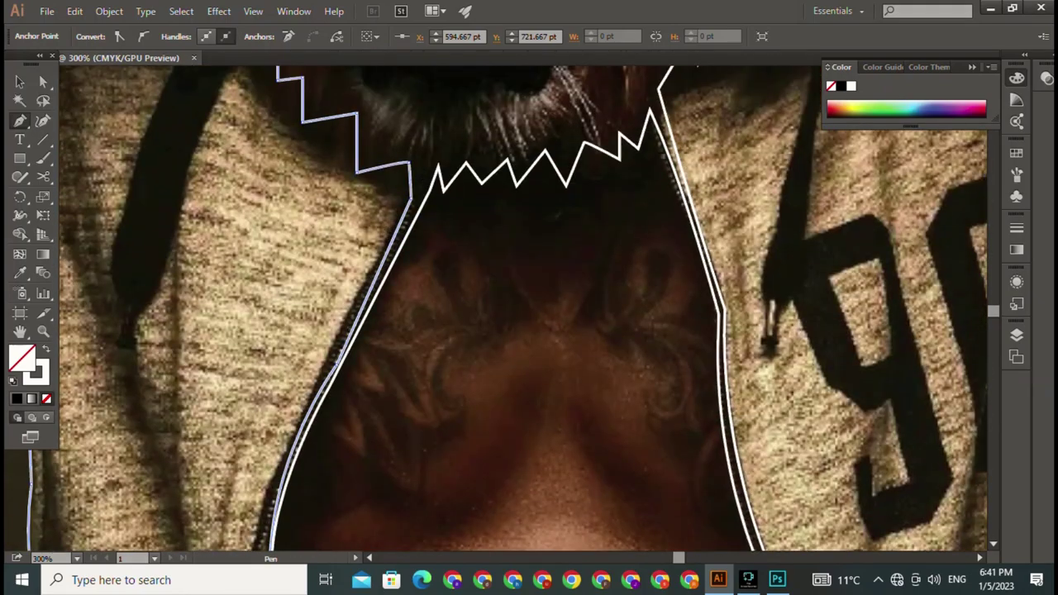
# Trace a closed white outline around the left chest muscle.
pyautogui.scroll(-5, 521, 306)
pyautogui.scroll(-5, 521, 305)
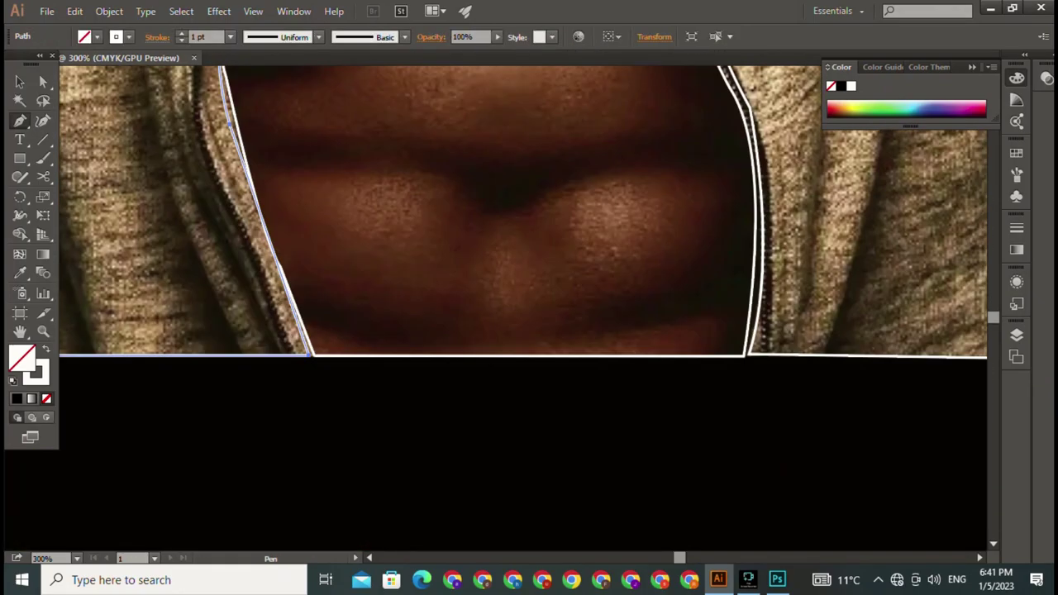
pyautogui.click(263, 172)
pyautogui.moveTo(489, 212); pyautogui.dragTo(562, 283)
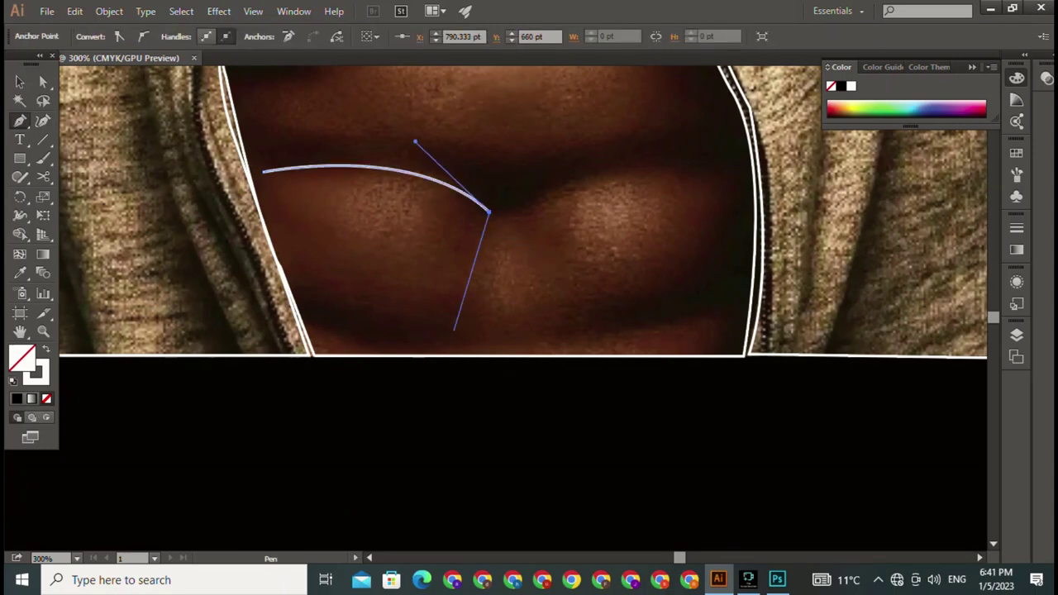
pyautogui.moveTo(469, 328); pyautogui.dragTo(447, 348)
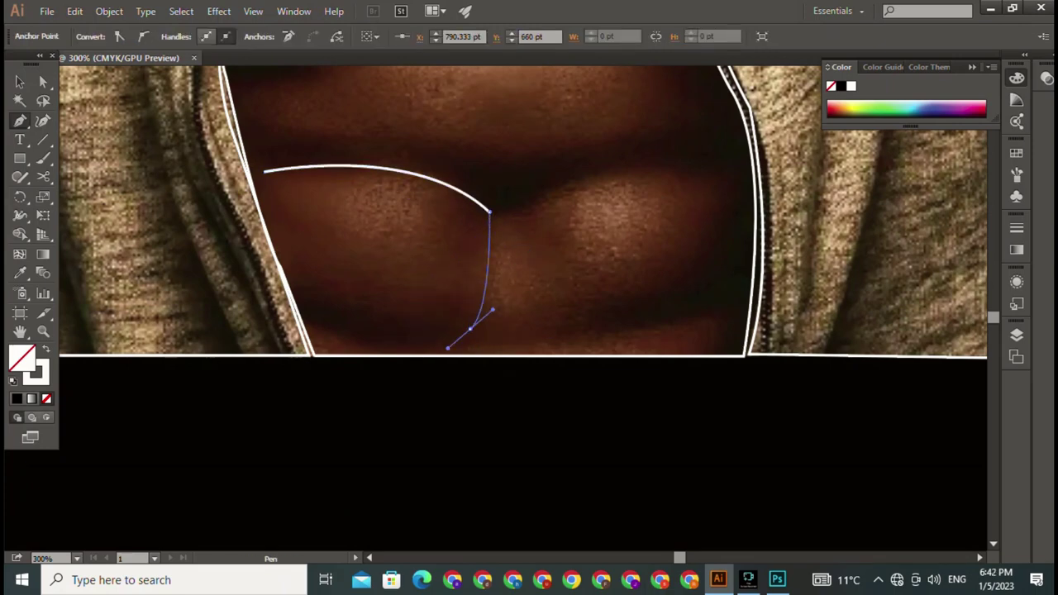
pyautogui.moveTo(327, 314); pyautogui.dragTo(372, 349)
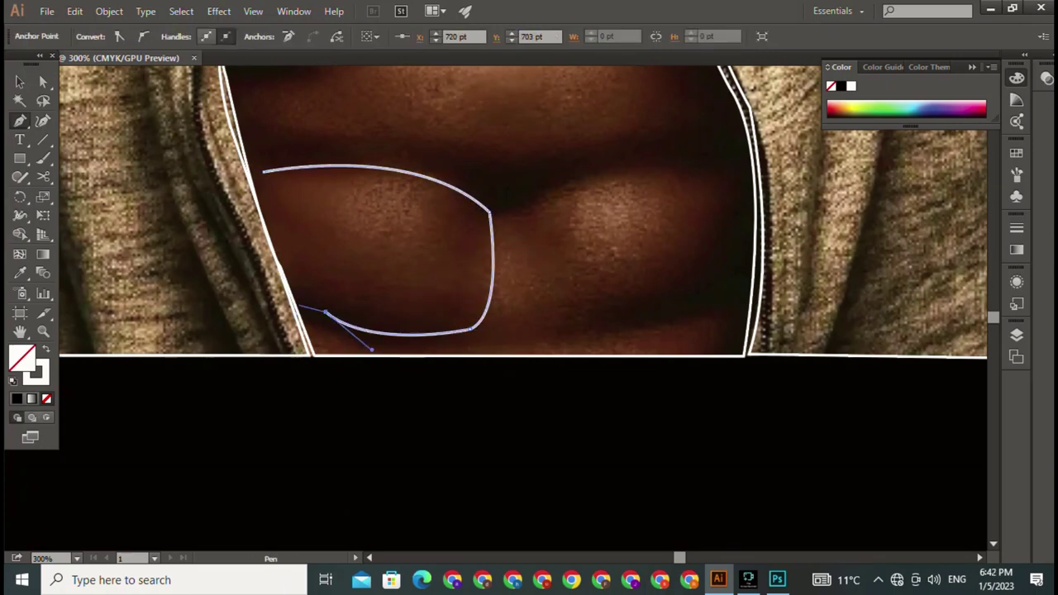
pyautogui.click(287, 281)
pyautogui.click(263, 172)
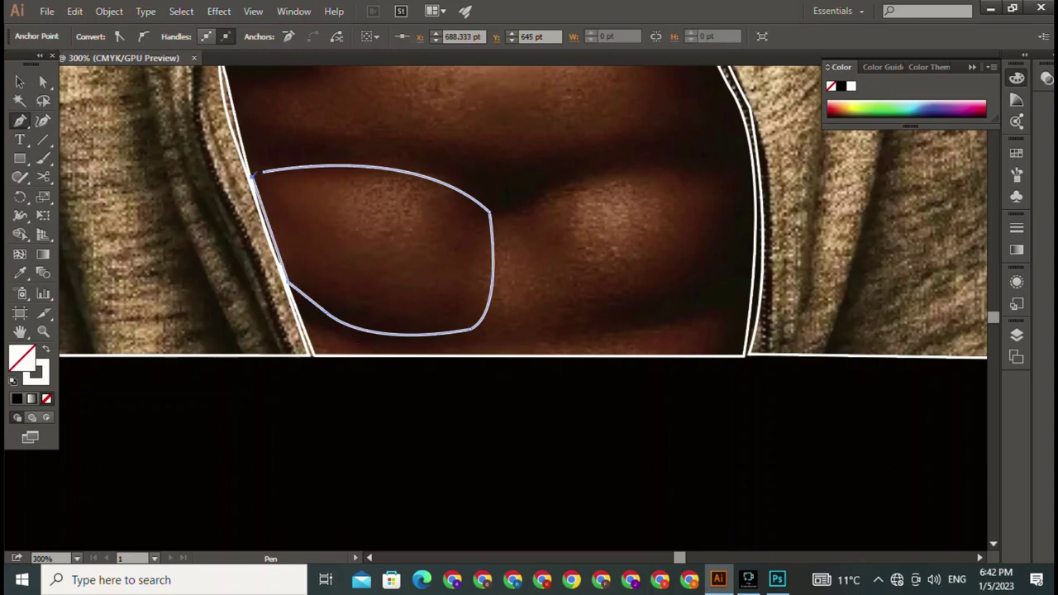
# Trace a closed outline around the right chest muscle.
pyautogui.click(543, 197)
pyautogui.moveTo(732, 172); pyautogui.dragTo(782, 196)
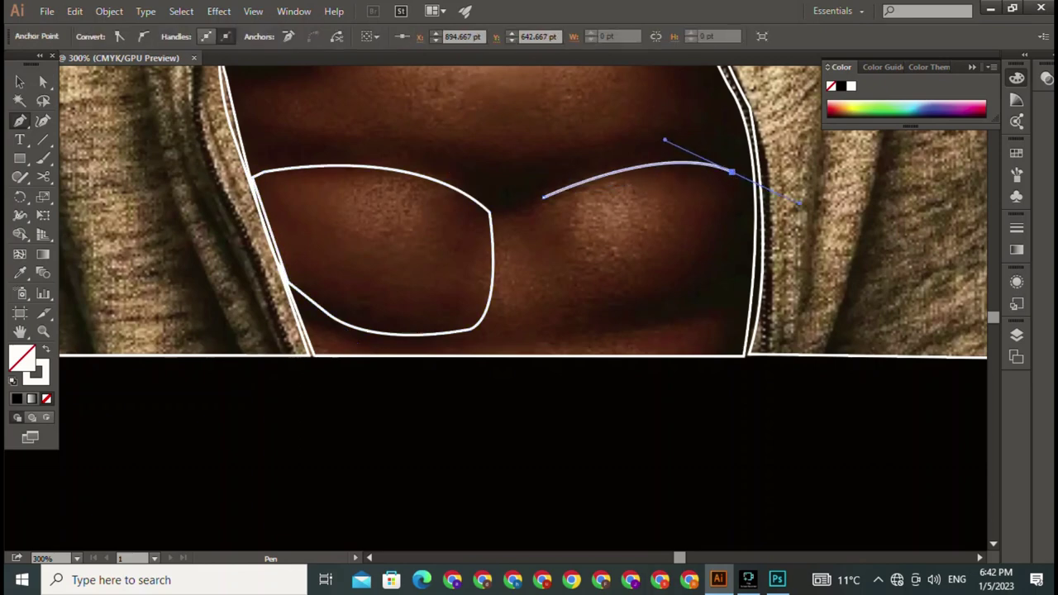
pyautogui.moveTo(721, 264); pyautogui.dragTo(596, 314)
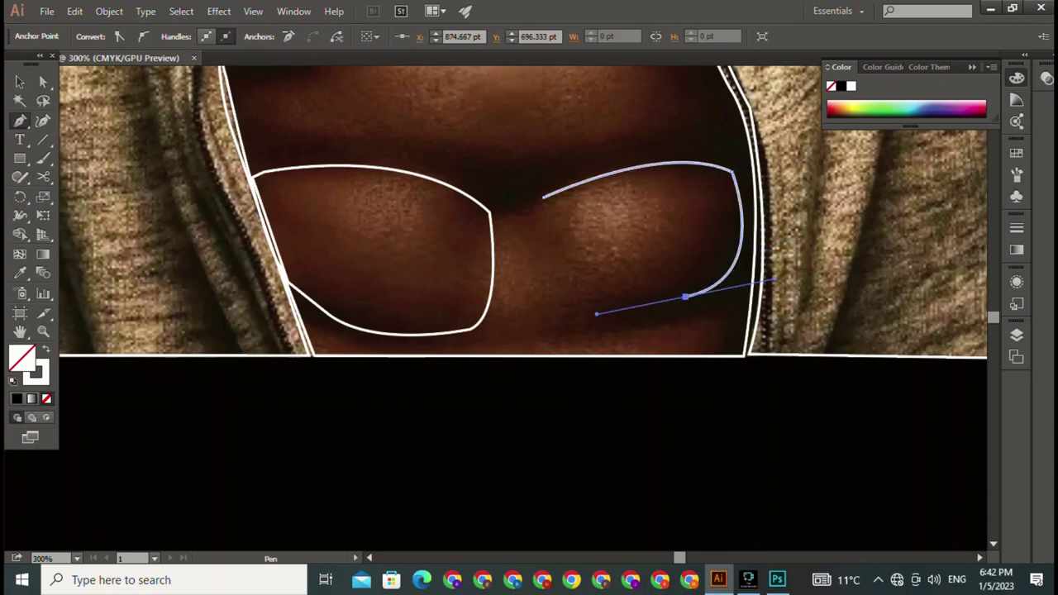
pyautogui.click(600, 313)
pyautogui.moveTo(543, 196)
pyautogui.mouseDown()
pyautogui.moveTo(529, 283)
pyautogui.moveTo(595, 480)
pyautogui.mouseUp()
# Outline the upper chest above both pecs as a closed shape over the sternum.
pyautogui.click(302, 307)
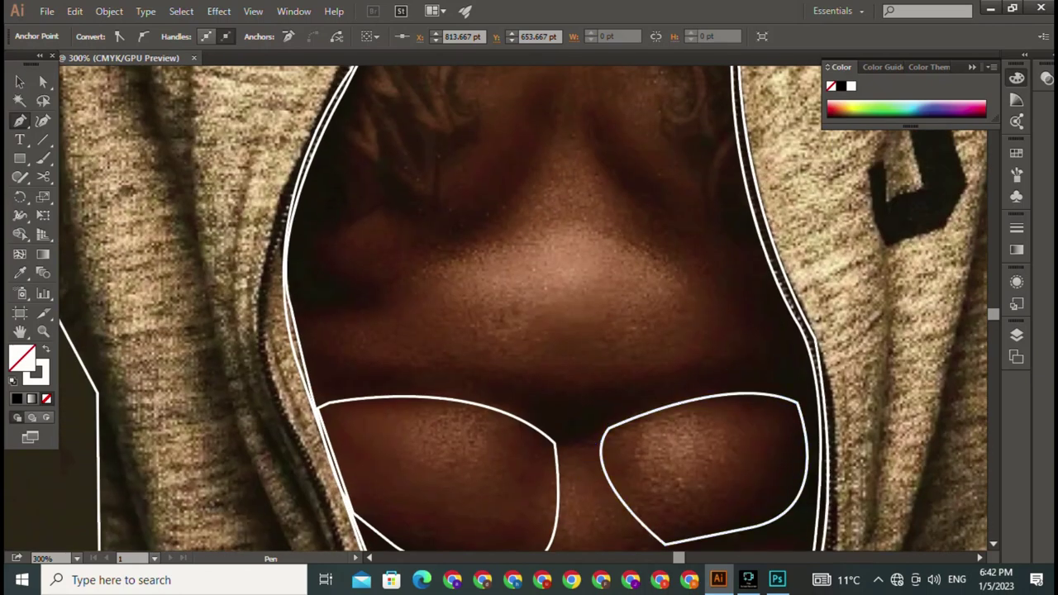
pyautogui.moveTo(468, 266); pyautogui.dragTo(524, 228)
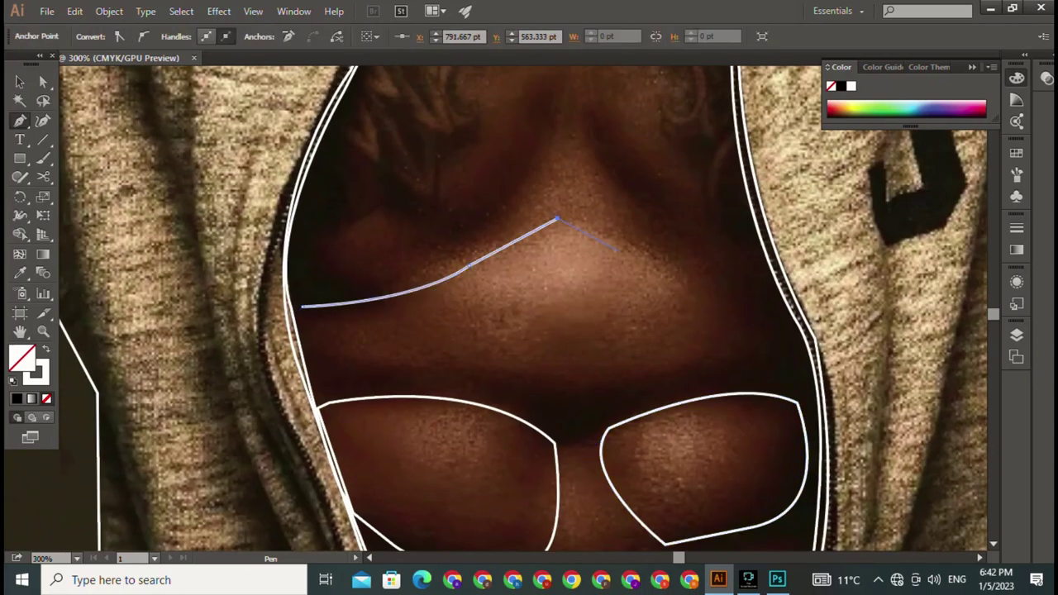
pyautogui.moveTo(524, 189); pyautogui.dragTo(732, 307)
pyautogui.hotkey('ctrl', 'z')
pyautogui.moveTo(468, 266); pyautogui.dragTo(520, 235)
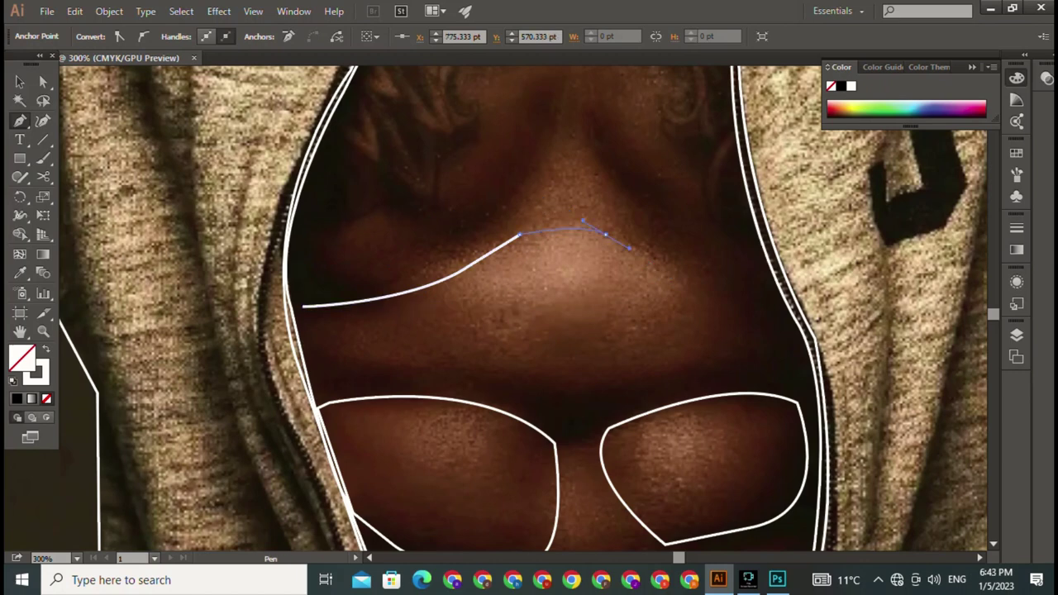
pyautogui.moveTo(605, 235); pyautogui.dragTo(650, 273)
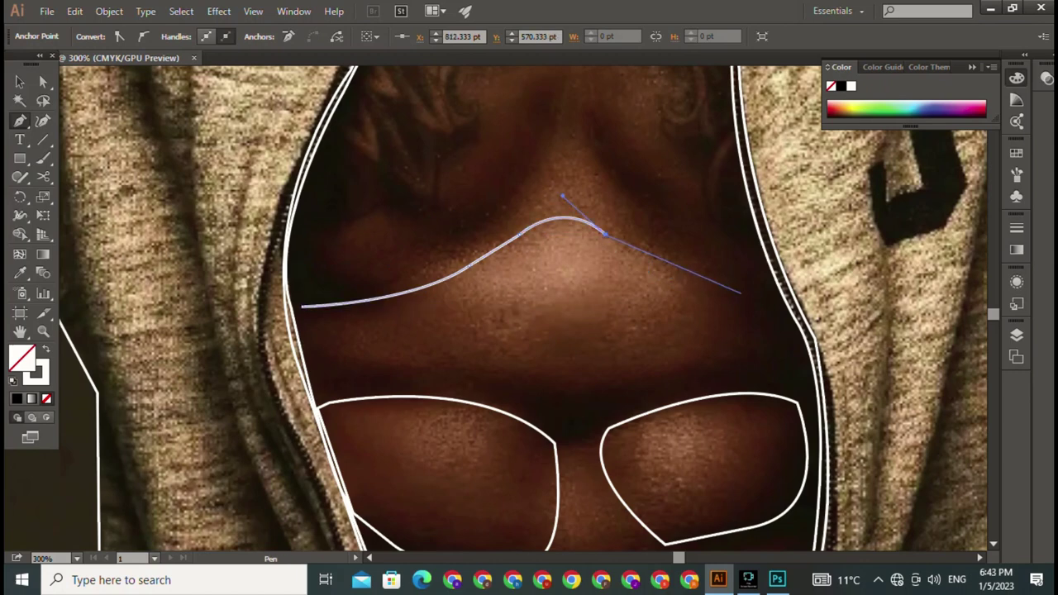
pyautogui.click(734, 281)
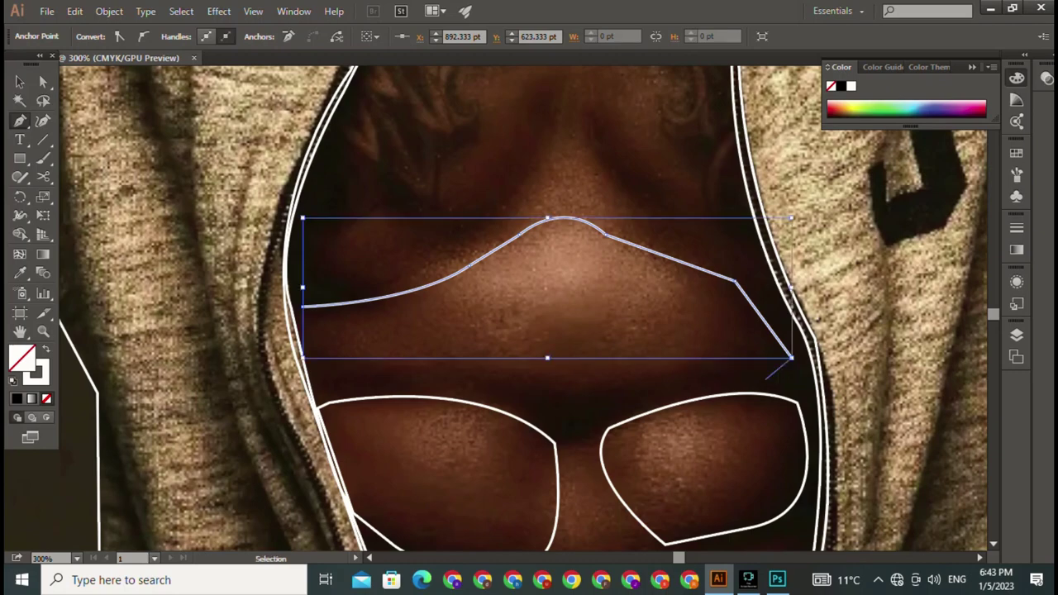
pyautogui.click(643, 390)
pyautogui.click(430, 392)
pyautogui.click(324, 367)
pyautogui.click(302, 307)
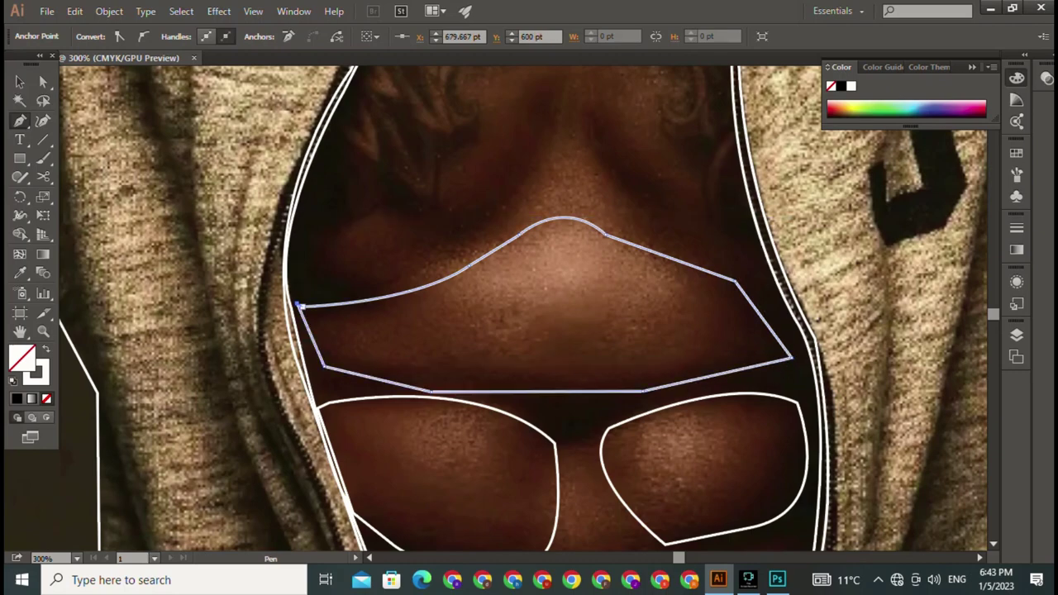
pyautogui.scroll(3, 301, 308)
pyautogui.click(299, 420)
# Trace the neck V with a sharp peak, extending a line toward the right collar.
pyautogui.moveTo(567, 224); pyautogui.dragTo(620, 135)
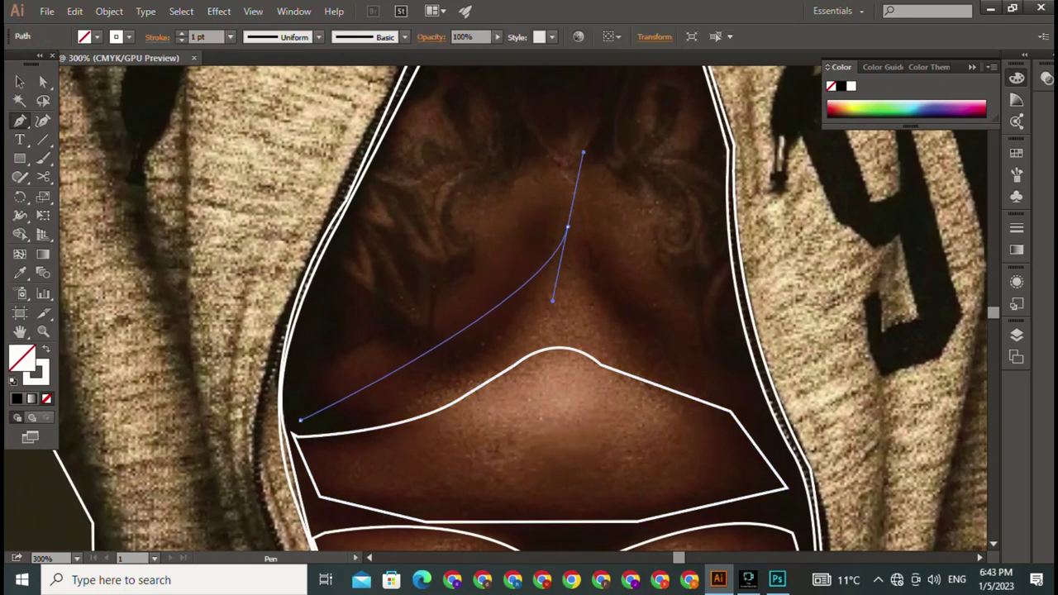
pyautogui.scroll(2, 579, 148)
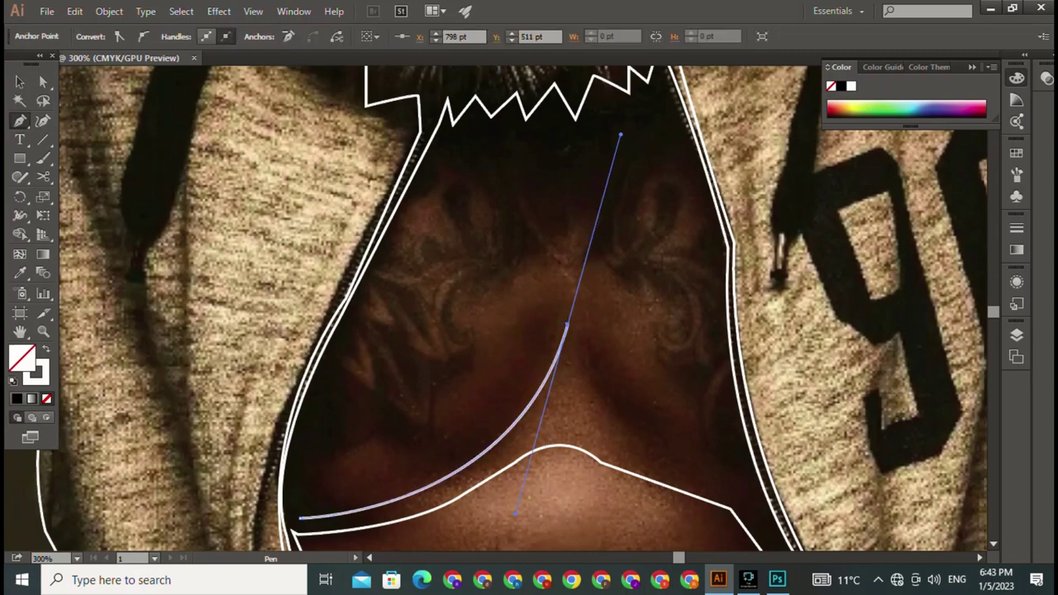
pyautogui.click(567, 324)
pyautogui.scroll(-2, 514, 514)
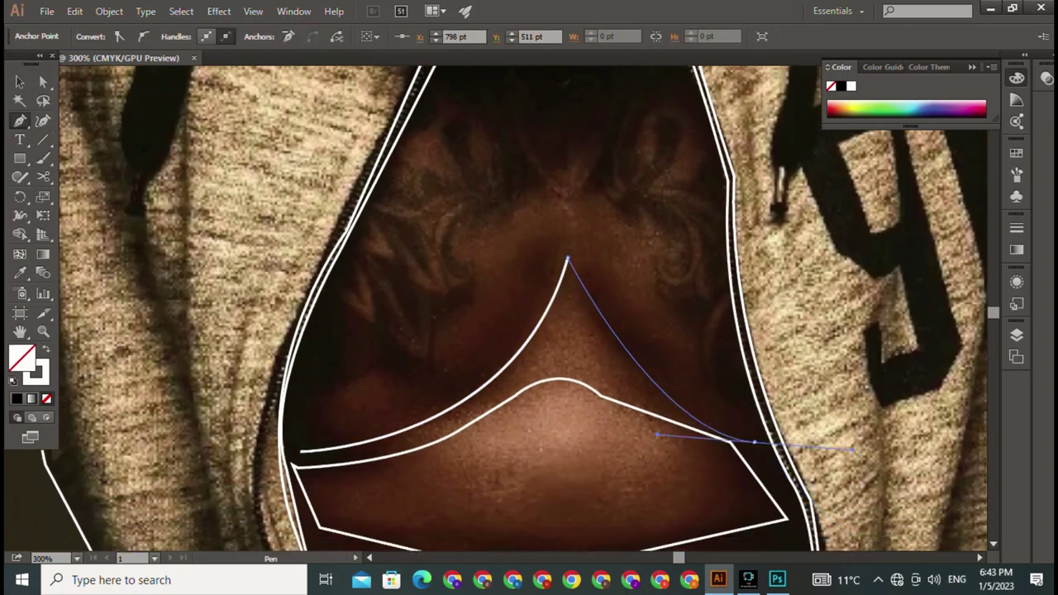
pyautogui.moveTo(754, 442)
pyautogui.mouseDown()
pyautogui.moveTo(694, 192)
pyautogui.moveTo(590, 200)
pyautogui.mouseUp()
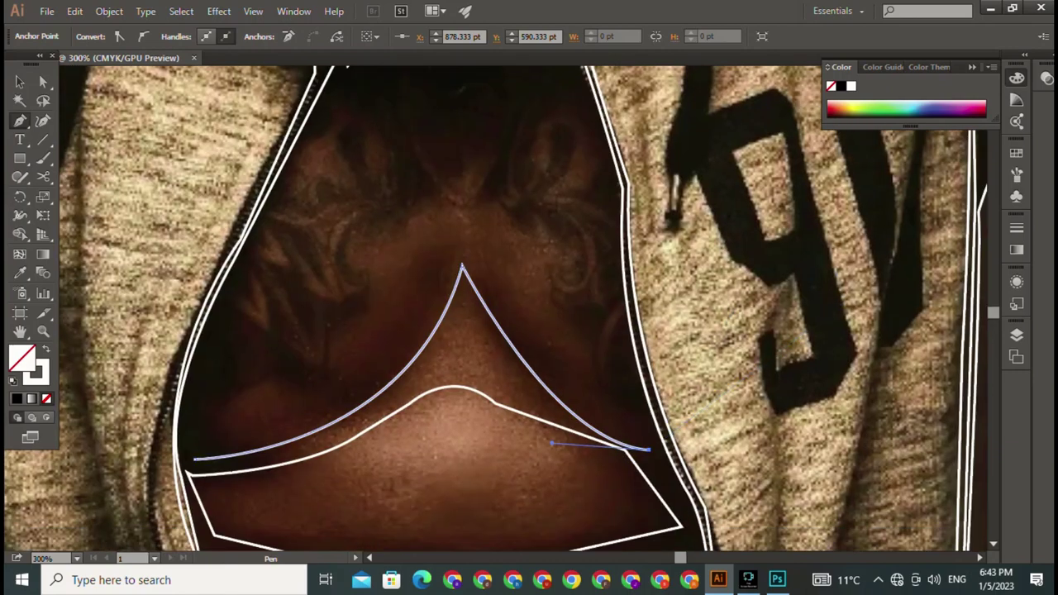
pyautogui.click(844, 302)
# Outline the hoodie collar and close it onto the V curve.
pyautogui.moveTo(754, 163); pyautogui.dragTo(772, 329)
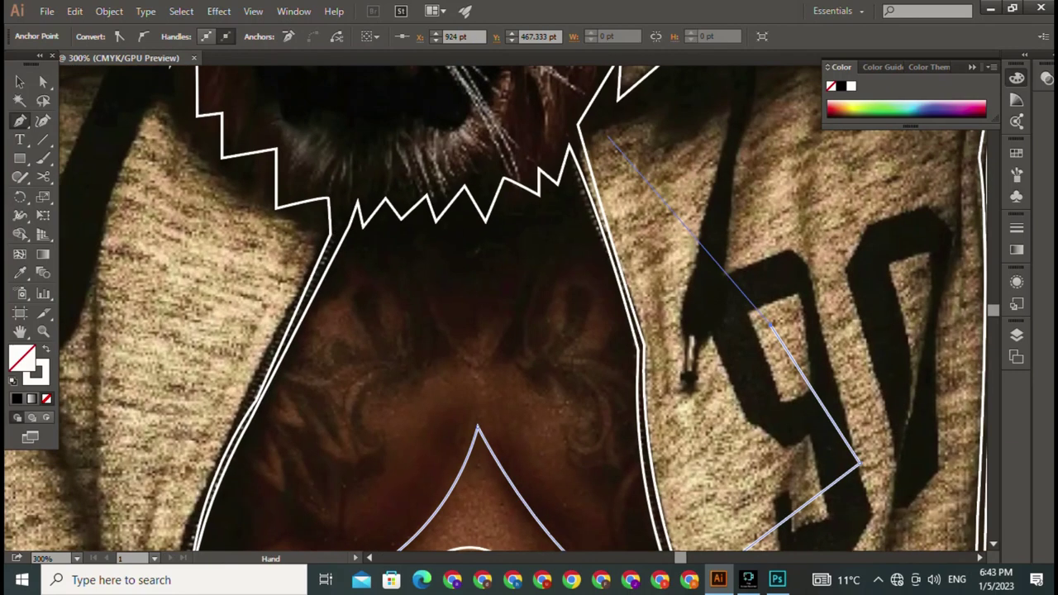
pyautogui.click(591, 129)
pyautogui.click(354, 175)
pyautogui.moveTo(190, 274); pyautogui.dragTo(346, 79)
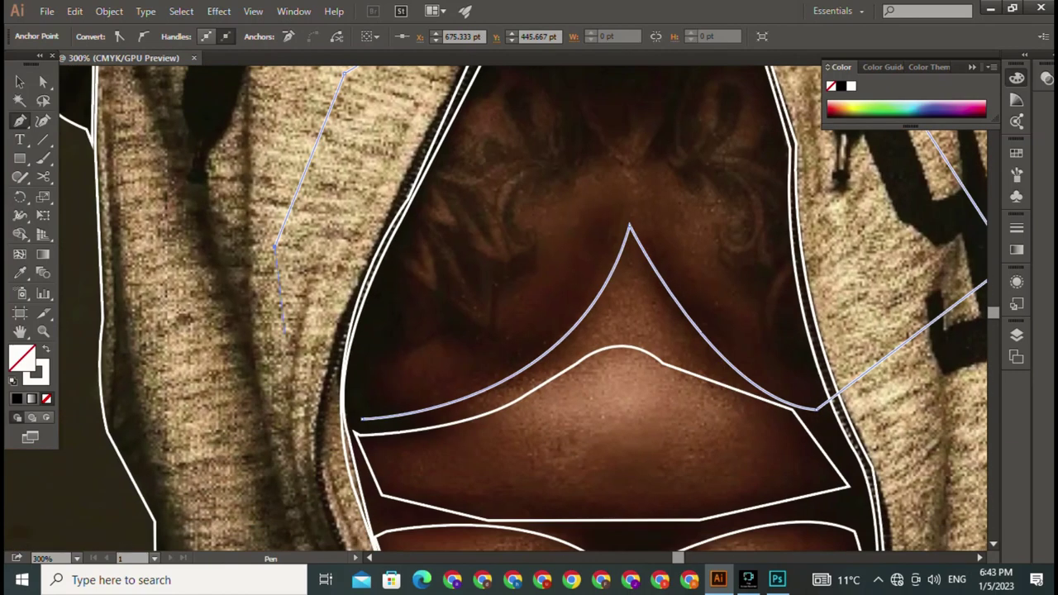
pyautogui.click(280, 251)
pyautogui.click(330, 416)
pyautogui.moveTo(580, 421); pyautogui.dragTo(469, 530)
# Draw a trial tattoo shape on the neck with curves and zigzag points.
pyautogui.moveTo(527, 277); pyautogui.dragTo(613, 138)
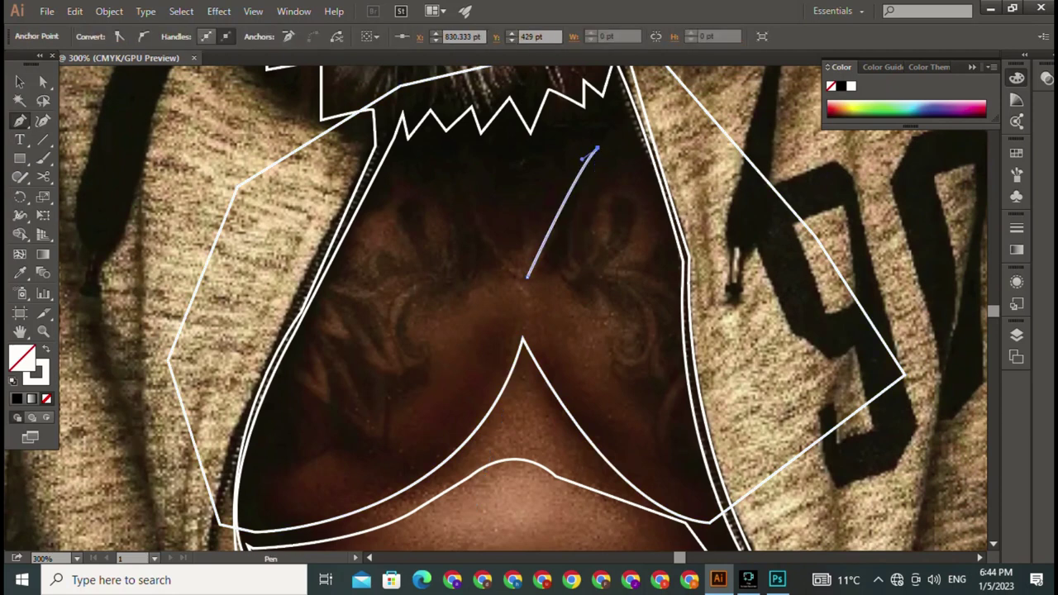
pyautogui.moveTo(572, 258); pyautogui.dragTo(594, 296)
pyautogui.moveTo(606, 188); pyautogui.dragTo(617, 175)
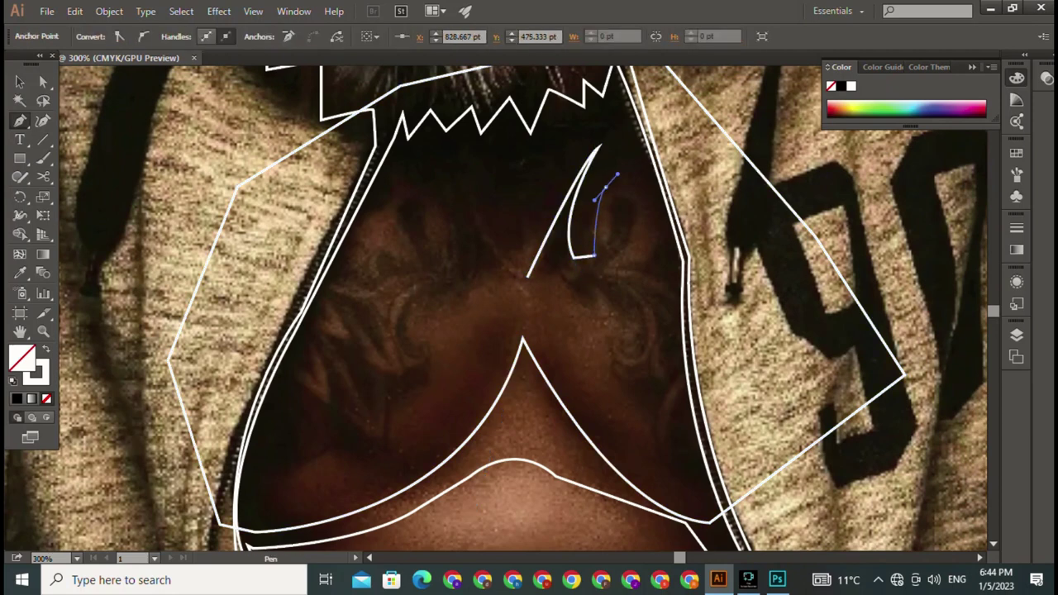
pyautogui.moveTo(659, 245); pyautogui.dragTo(659, 343)
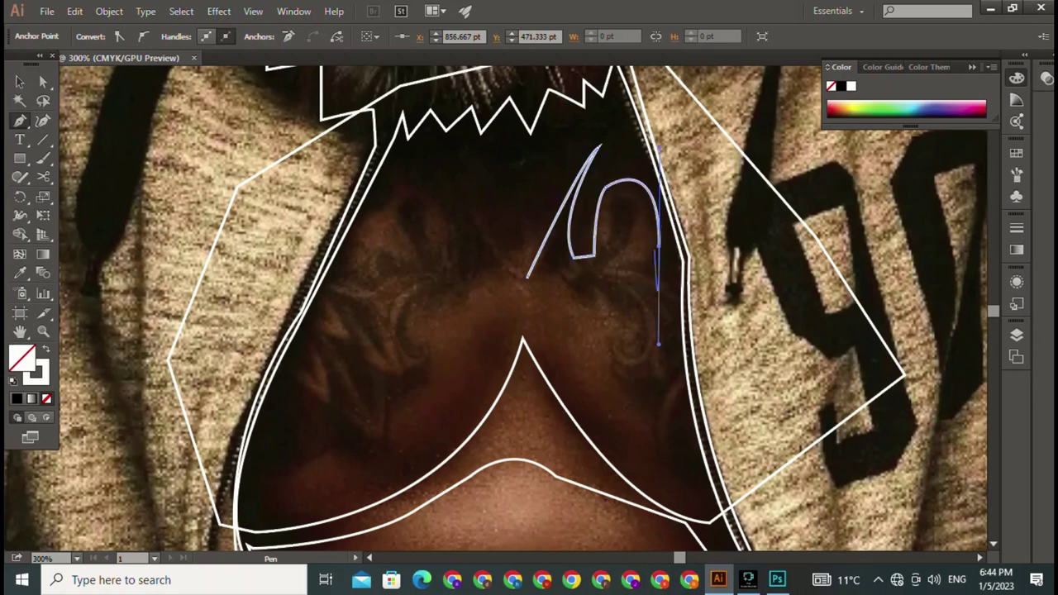
pyautogui.moveTo(624, 262); pyautogui.dragTo(664, 267)
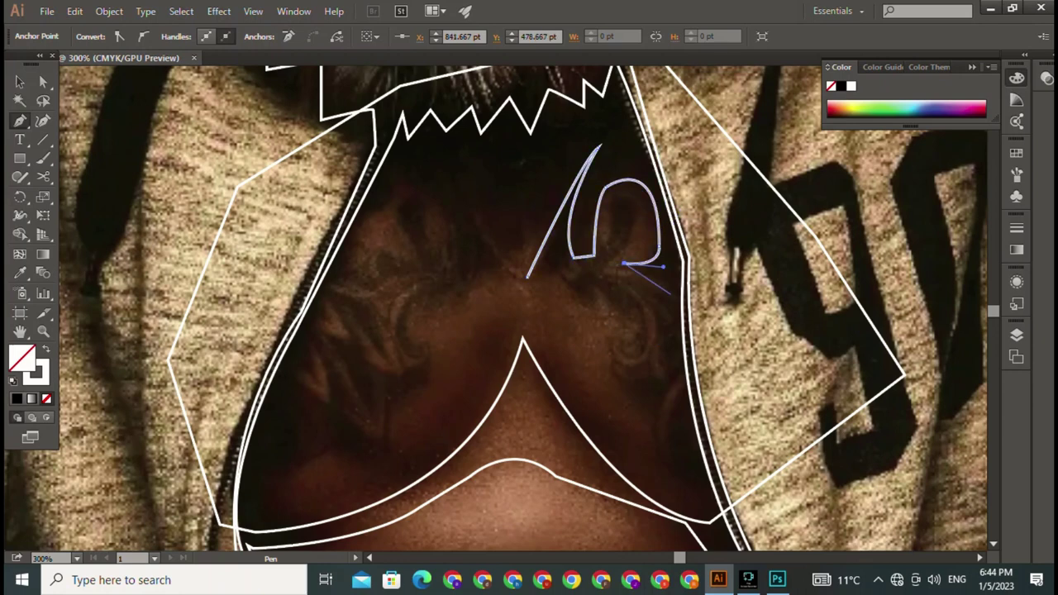
pyautogui.click(668, 287)
pyautogui.click(603, 271)
pyautogui.click(675, 288)
pyautogui.moveTo(663, 343); pyautogui.dragTo(704, 336)
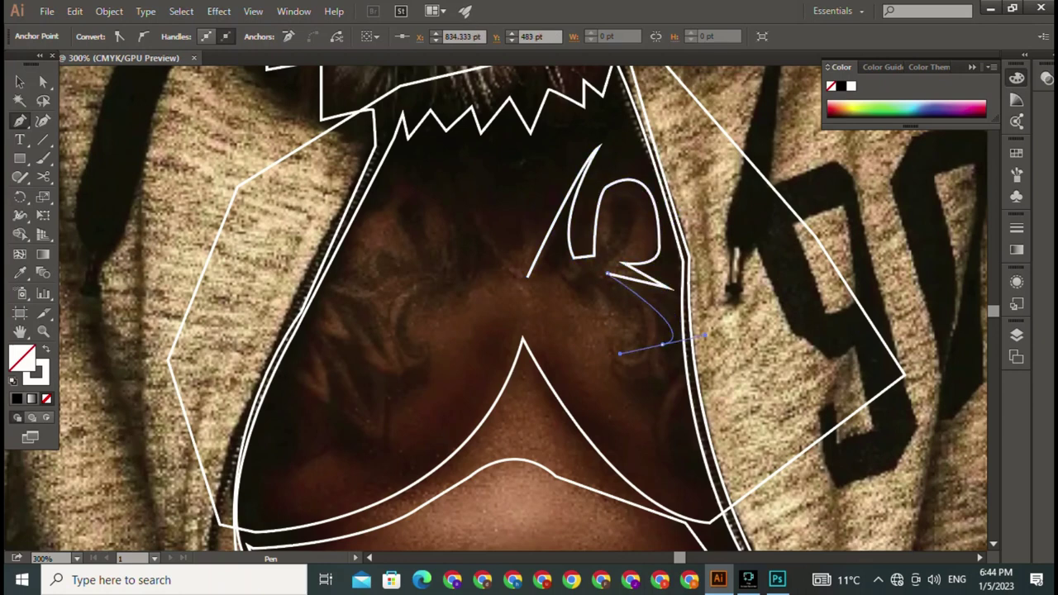
pyautogui.click(666, 370)
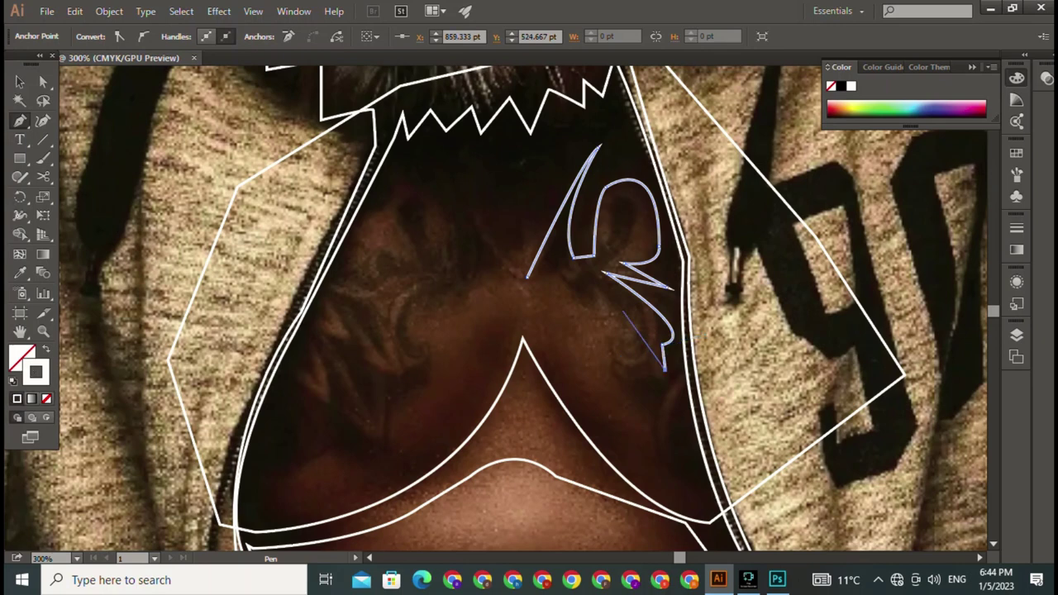
# Undo the extra tattoo points, select the tattoo path and delete it.
pyautogui.press('z')
pyautogui.hotkey('ctrl', 'z')
pyautogui.hotkey('ctrl', 'z')
pyautogui.hotkey('ctrl', 'z')
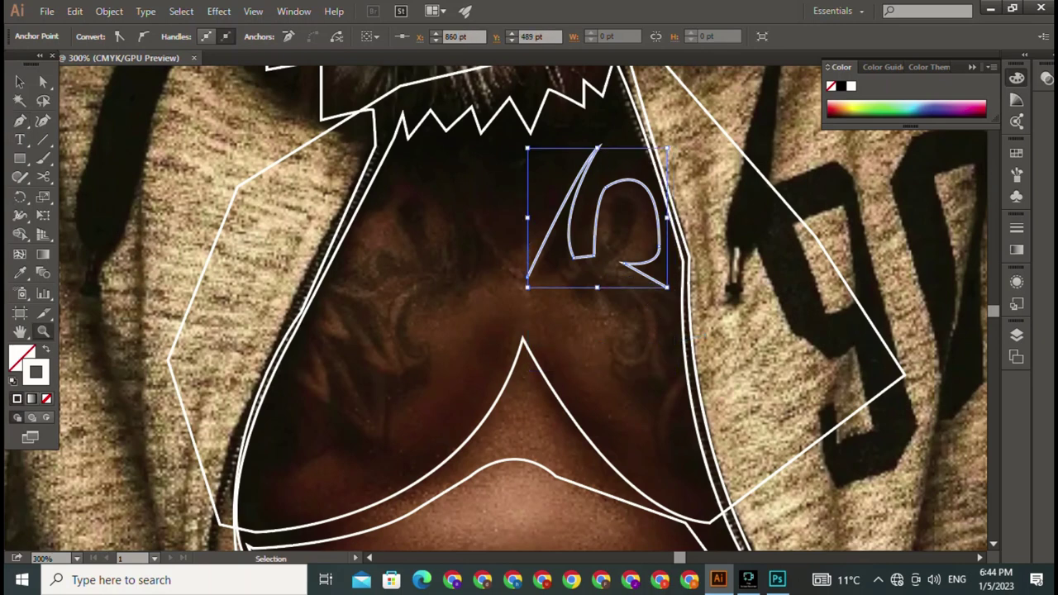
pyautogui.hotkey('ctrl', 'z')
pyautogui.press('v')
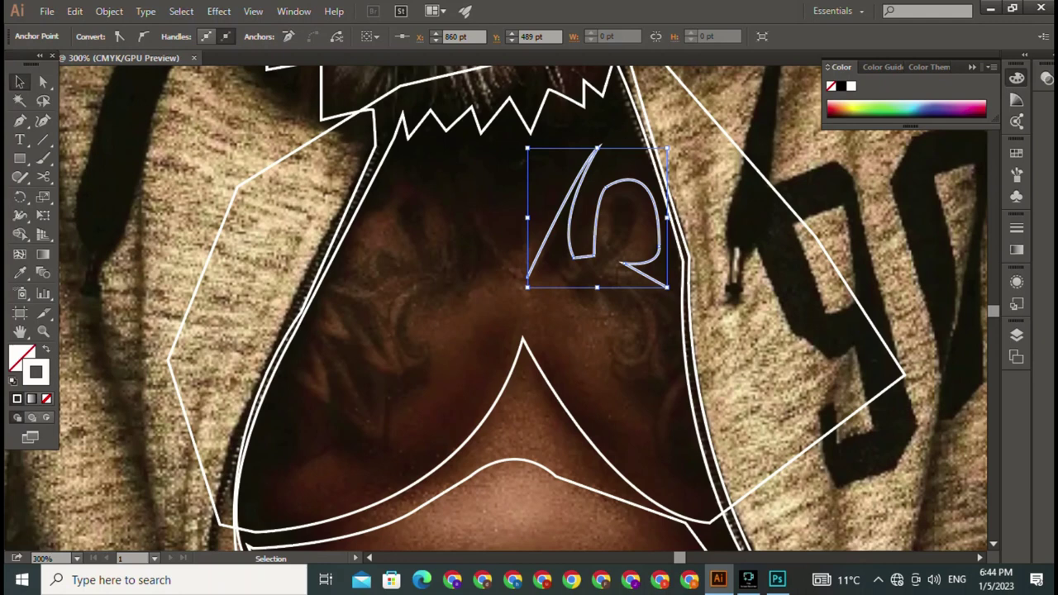
pyautogui.press('Delete')
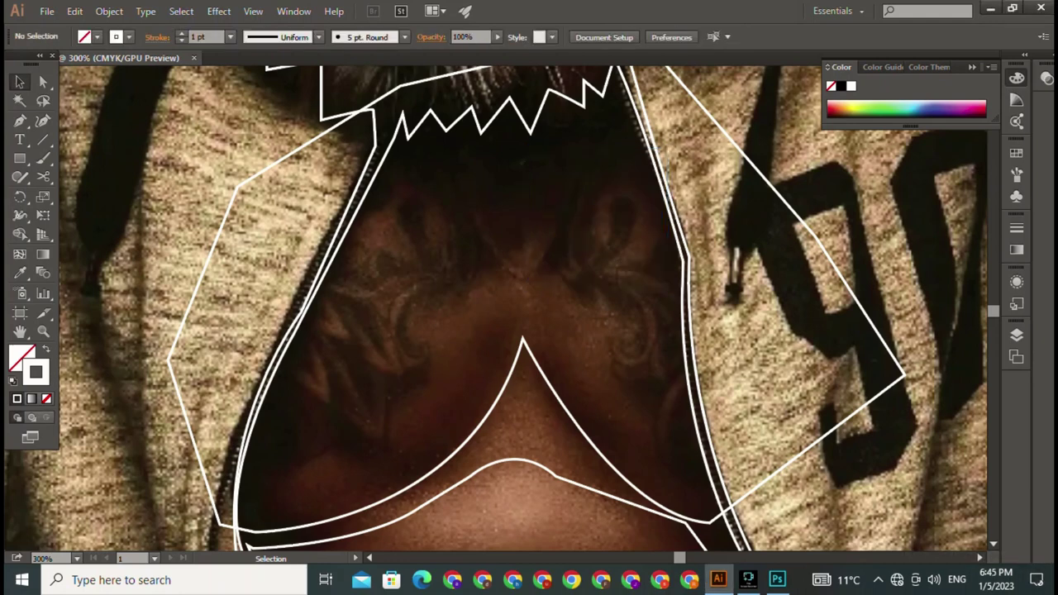
pyautogui.click(1037, 580)
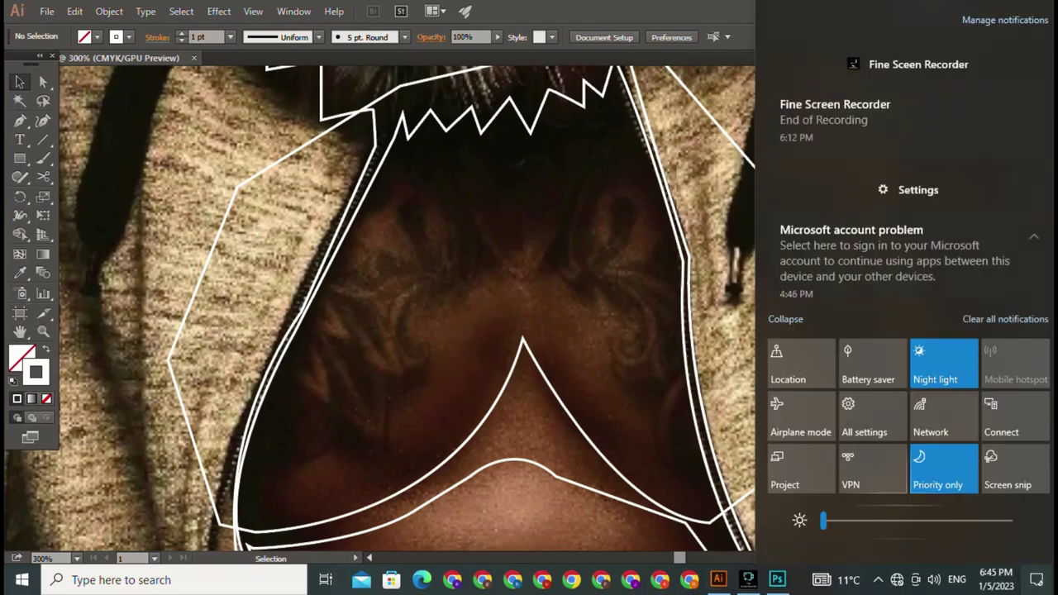
pyautogui.press('Escape')
pyautogui.hotkey('ctrl', '0')
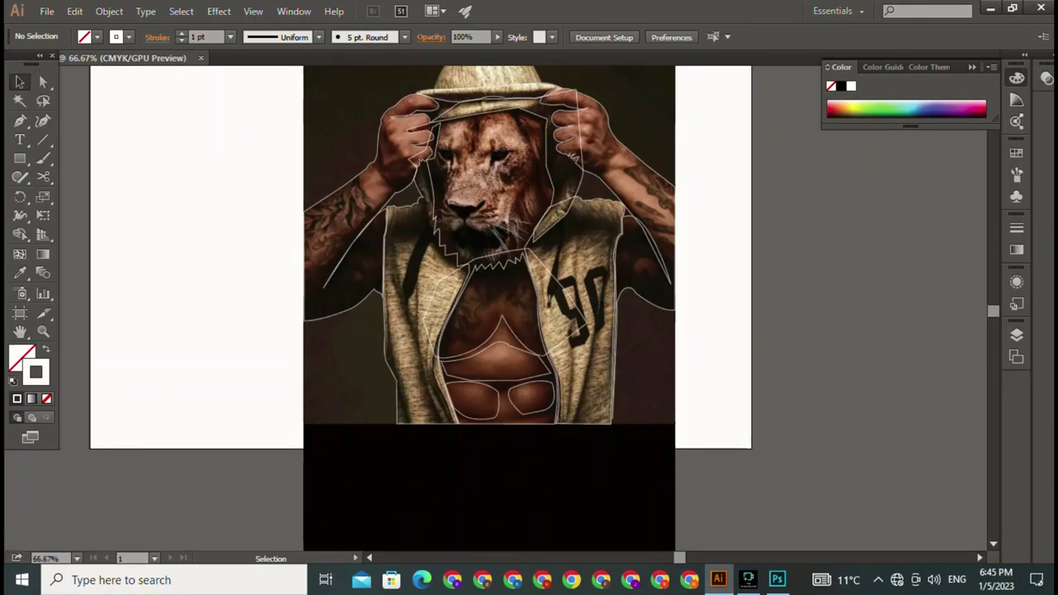
pyautogui.click(351, 246)
pyautogui.hotkey('ctrl', 'shift', 'a')
pyautogui.press('-')
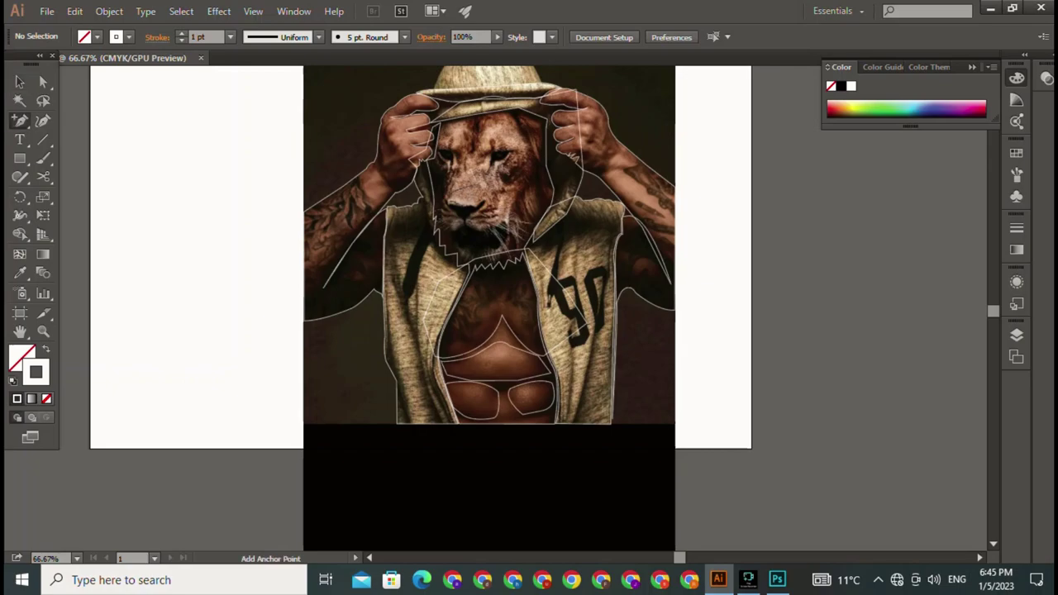
pyautogui.scroll(4, 492, 302)
# Trace the hat crown from the brim over the flat top and down the right side.
pyautogui.scroll(5, 492, 302)
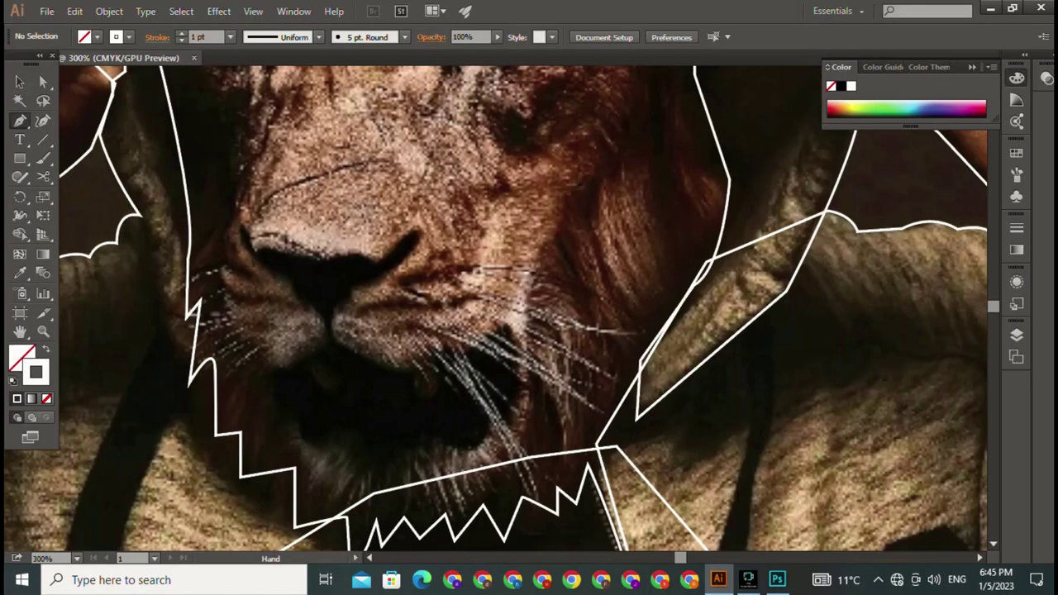
pyautogui.scroll(5, 492, 302)
pyautogui.scroll(5, 492, 302)
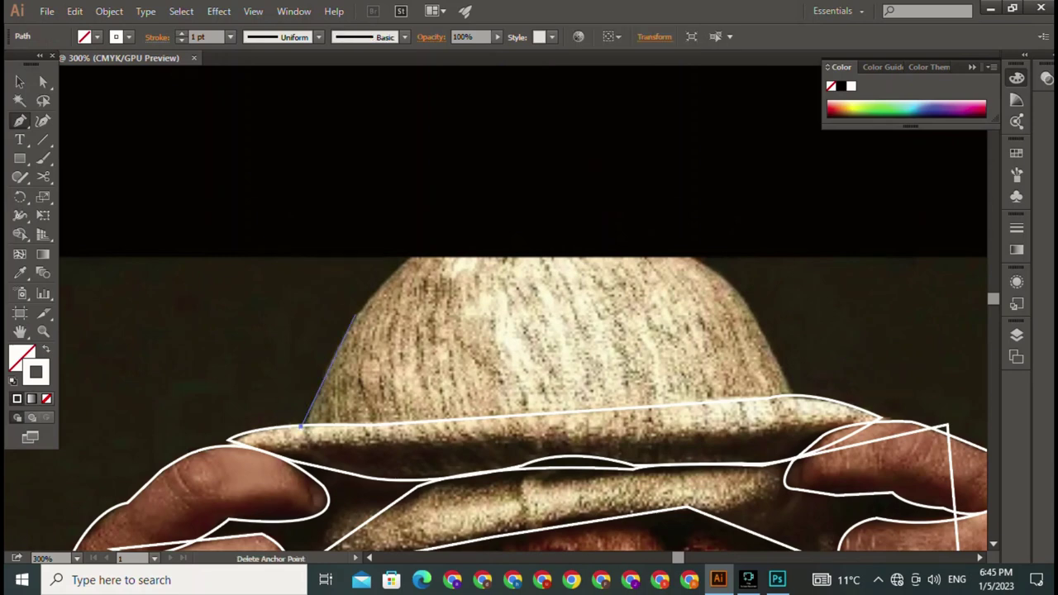
pyautogui.click(301, 426)
pyautogui.moveTo(408, 257); pyautogui.dragTo(478, 201)
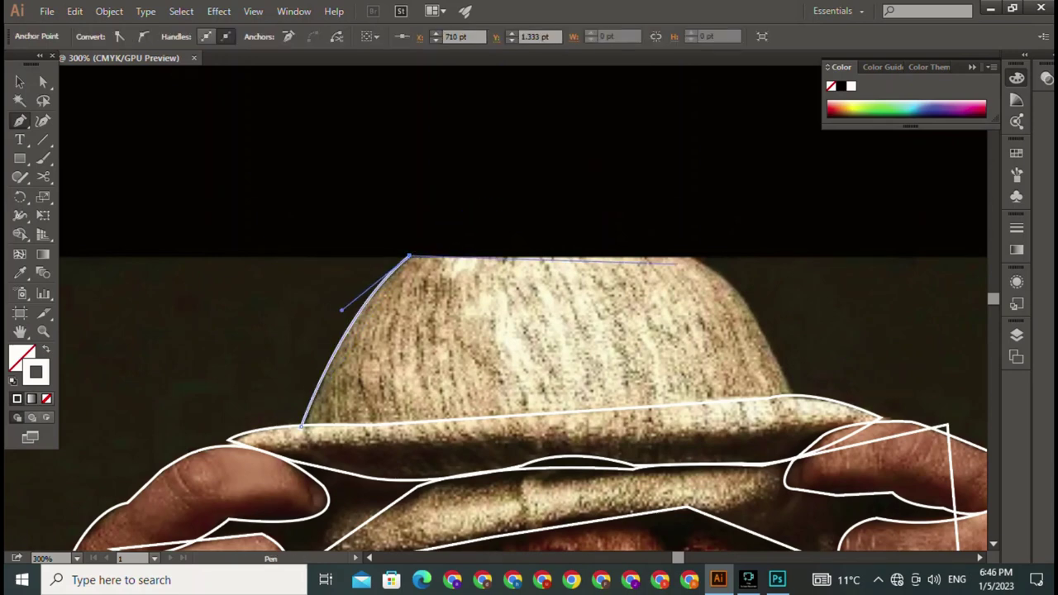
pyautogui.click(695, 257)
pyautogui.moveTo(793, 392); pyautogui.dragTo(831, 495)
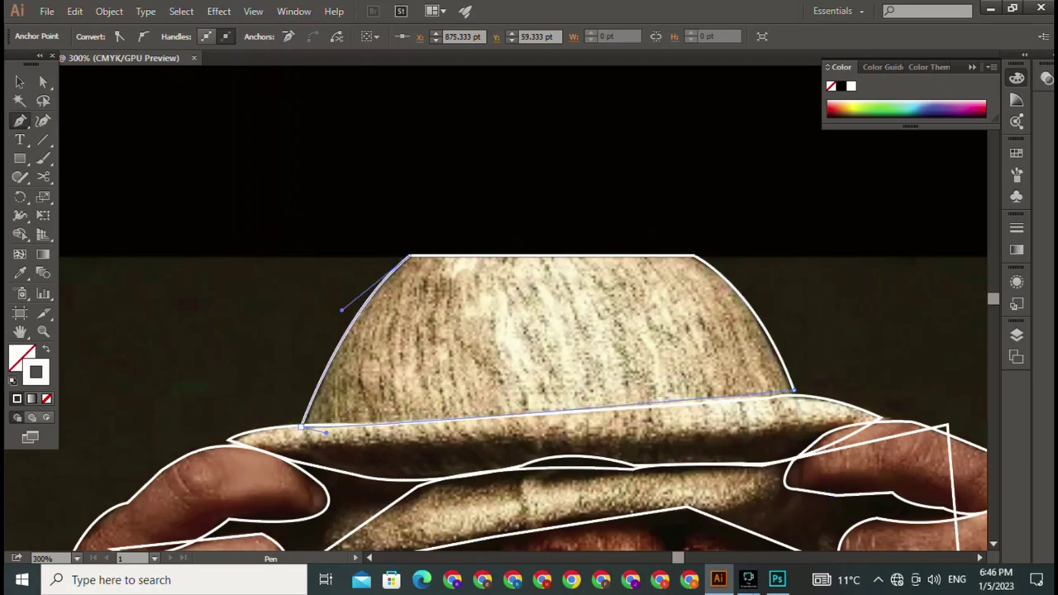
# Pan and zoom the view down to the lion's face.
pyautogui.moveTo(343, 413); pyautogui.dragTo(306, 49)
pyautogui.moveTo(496, 347); pyautogui.dragTo(529, 306)
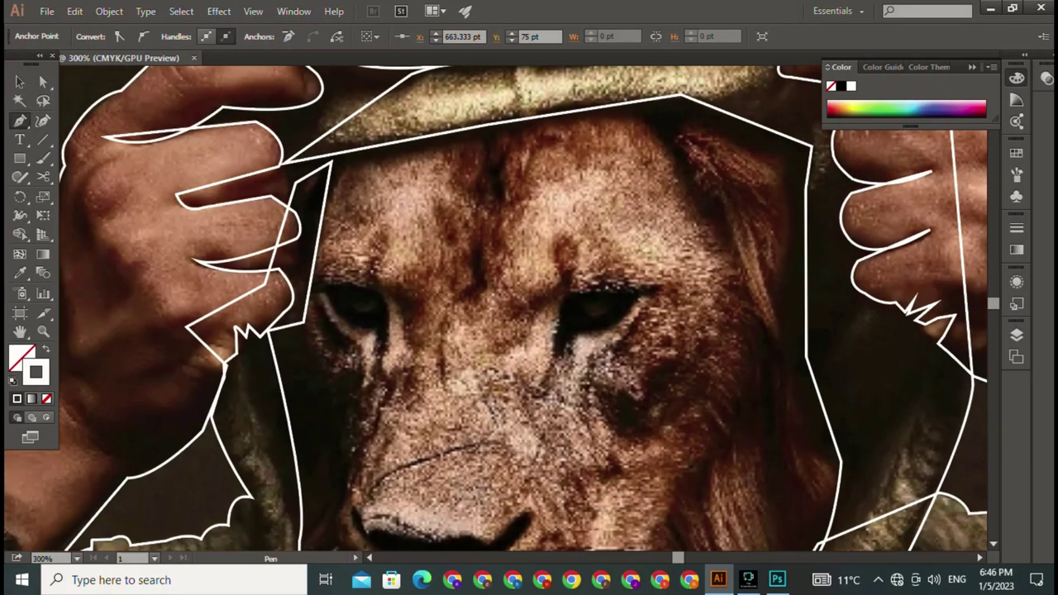
pyautogui.scroll(-5, 496, 306)
pyautogui.scroll(-5, 495, 306)
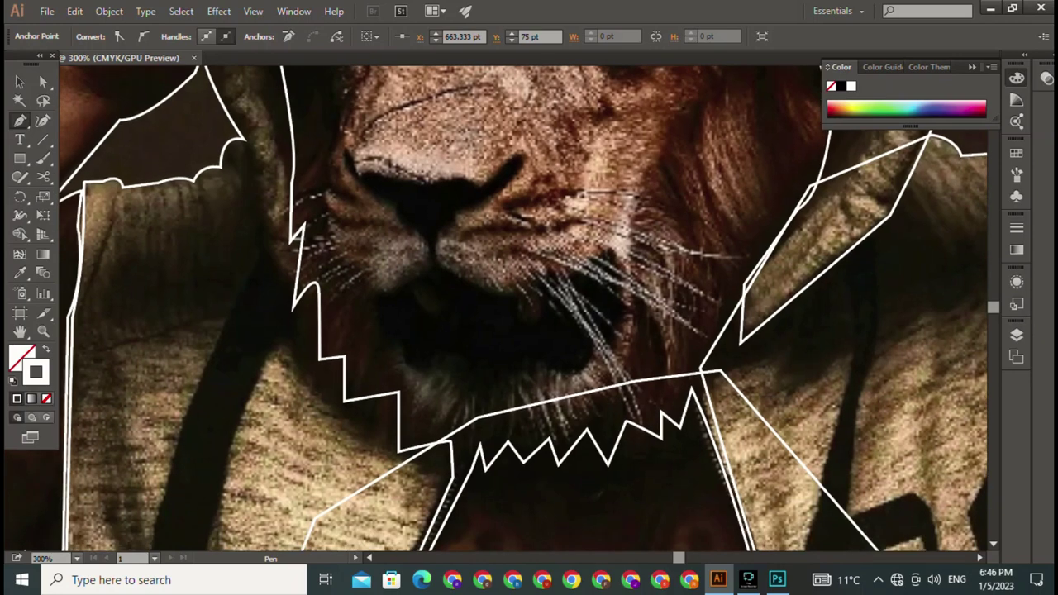
pyautogui.scroll(2, 496, 306)
pyautogui.scroll(3, 496, 306)
pyautogui.scroll(3, 496, 306)
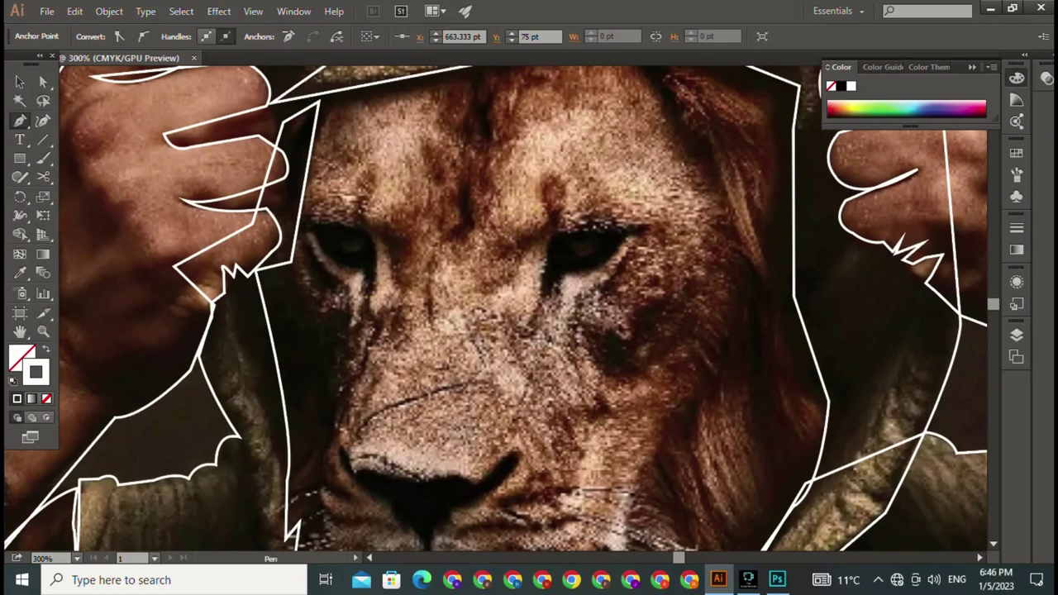
pyautogui.scroll(5, 496, 306)
# Start the face outline under the hat brim and curve it down the mane's right side.
pyautogui.click(313, 353)
pyautogui.moveTo(340, 304); pyautogui.dragTo(357, 302)
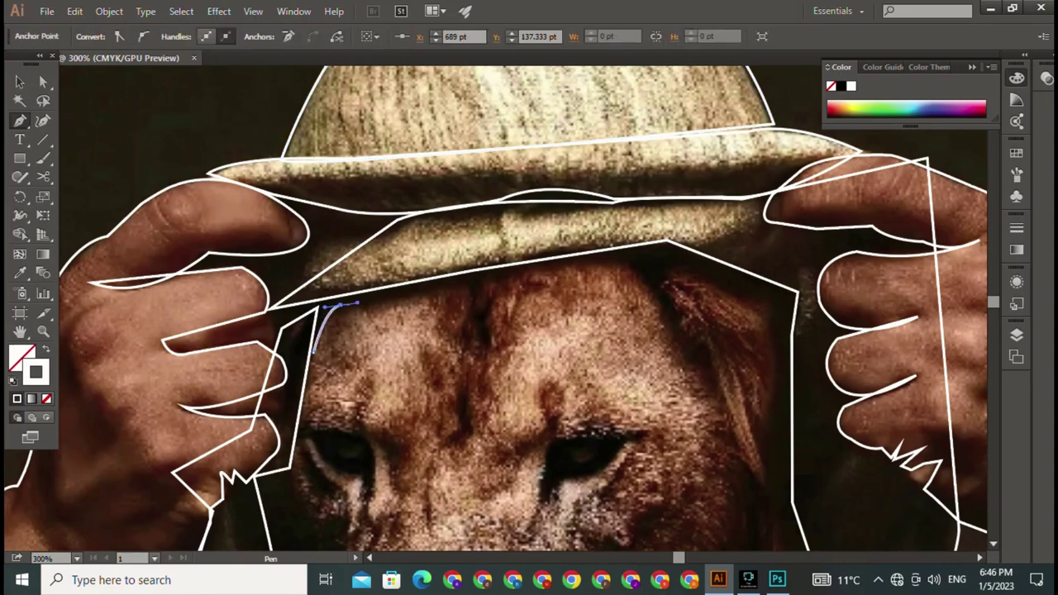
pyautogui.click(620, 253)
pyautogui.moveTo(690, 351)
pyautogui.mouseDown()
pyautogui.moveTo(721, 376)
pyautogui.moveTo(708, 415)
pyautogui.moveTo(626, 254)
pyautogui.mouseUp()
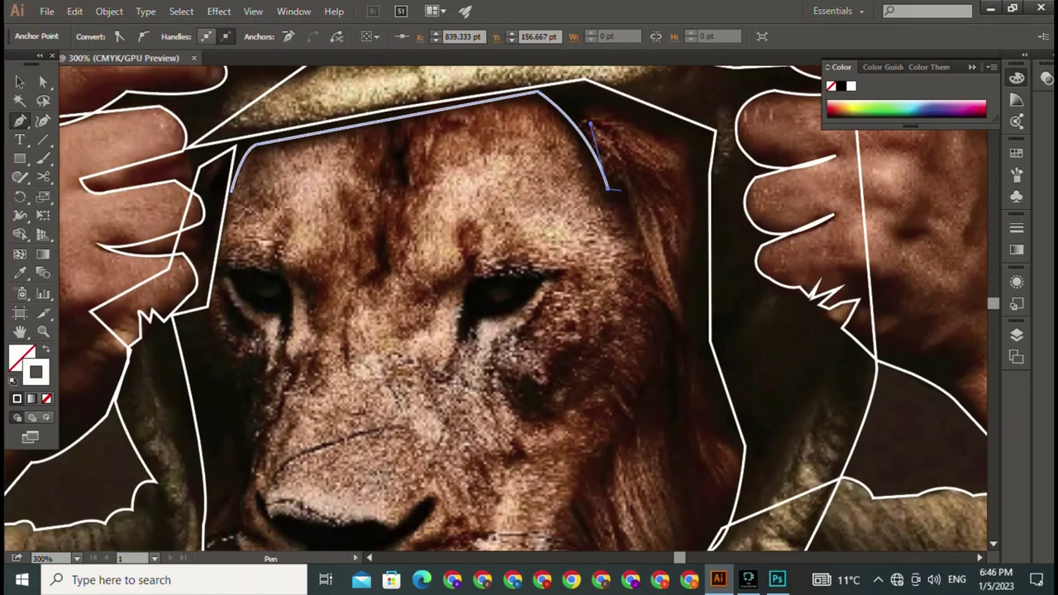
pyautogui.moveTo(668, 306)
pyautogui.mouseDown()
pyautogui.moveTo(690, 323)
pyautogui.moveTo(682, 373)
pyautogui.mouseUp()
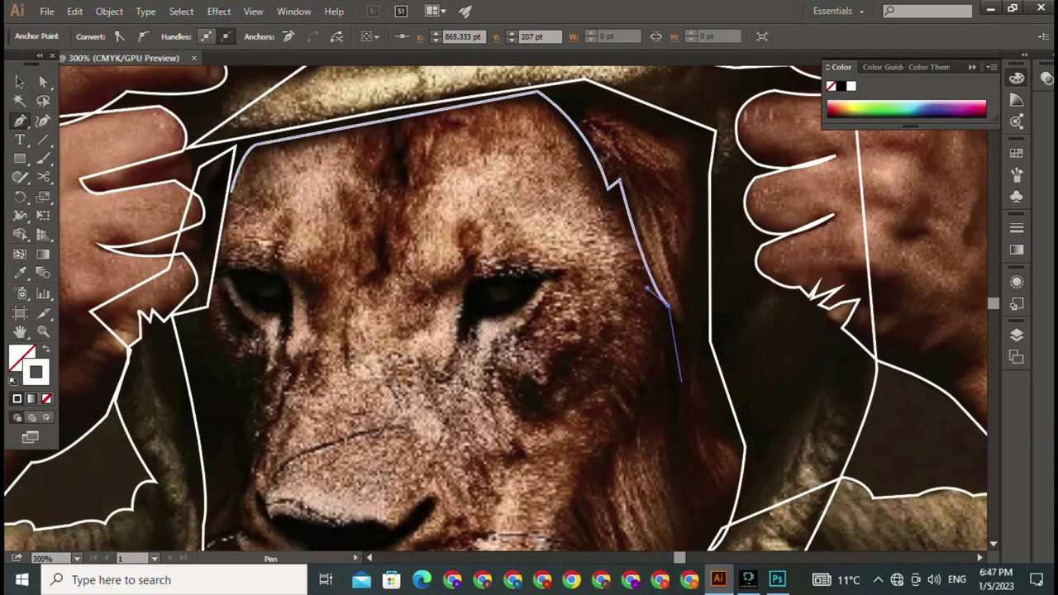
pyautogui.moveTo(691, 438); pyautogui.dragTo(704, 416)
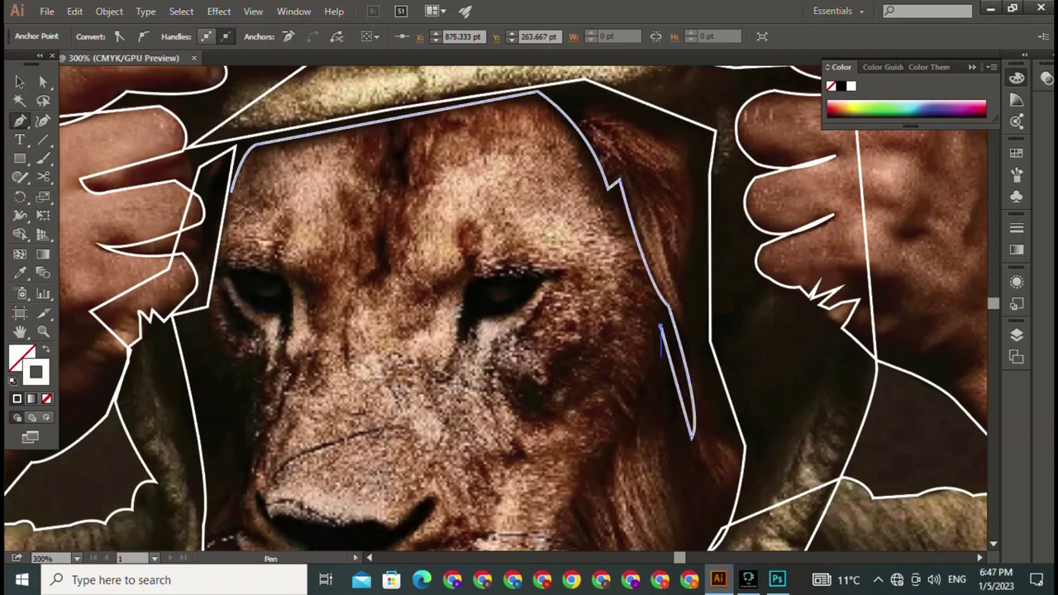
pyautogui.moveTo(612, 461); pyautogui.dragTo(577, 490)
# Continue the outline beside the mouth and zigzag it across the chin fur.
pyautogui.scroll(-5, 577, 490)
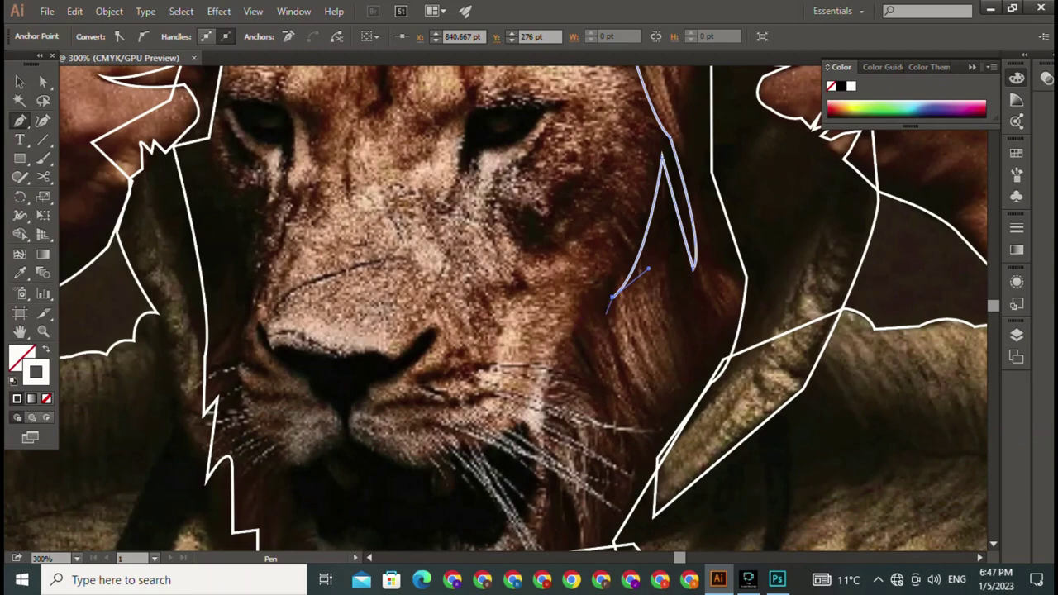
pyautogui.moveTo(550, 351)
pyautogui.mouseDown()
pyautogui.moveTo(512, 169)
pyautogui.moveTo(501, 299)
pyautogui.mouseUp()
pyautogui.moveTo(517, 455); pyautogui.dragTo(569, 309)
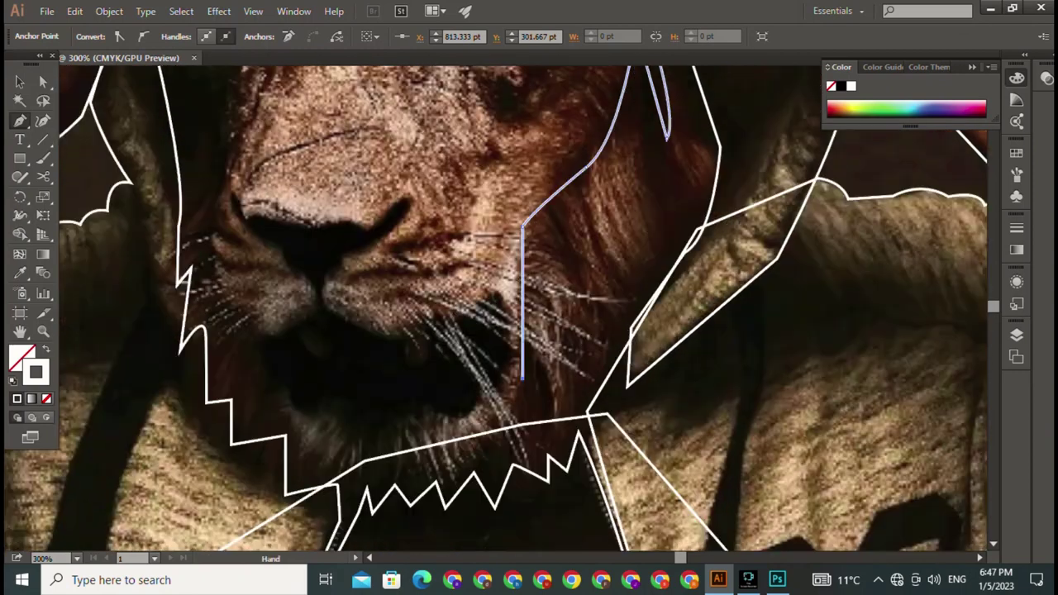
pyautogui.click(555, 310)
pyautogui.click(513, 383)
pyautogui.click(500, 372)
pyautogui.click(451, 404)
pyautogui.click(401, 401)
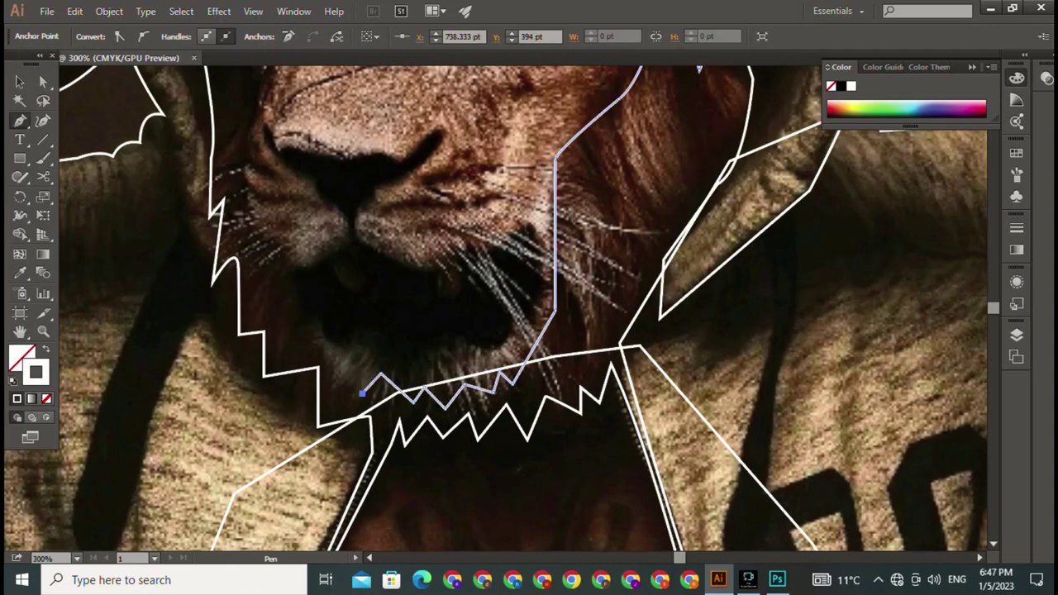
pyautogui.click(360, 393)
pyautogui.click(338, 356)
pyautogui.click(302, 358)
pyautogui.click(287, 310)
pyautogui.click(262, 281)
# Run the outline up the left cheek and close it at the starting point.
pyautogui.moveTo(263, 281); pyautogui.dragTo(346, 516)
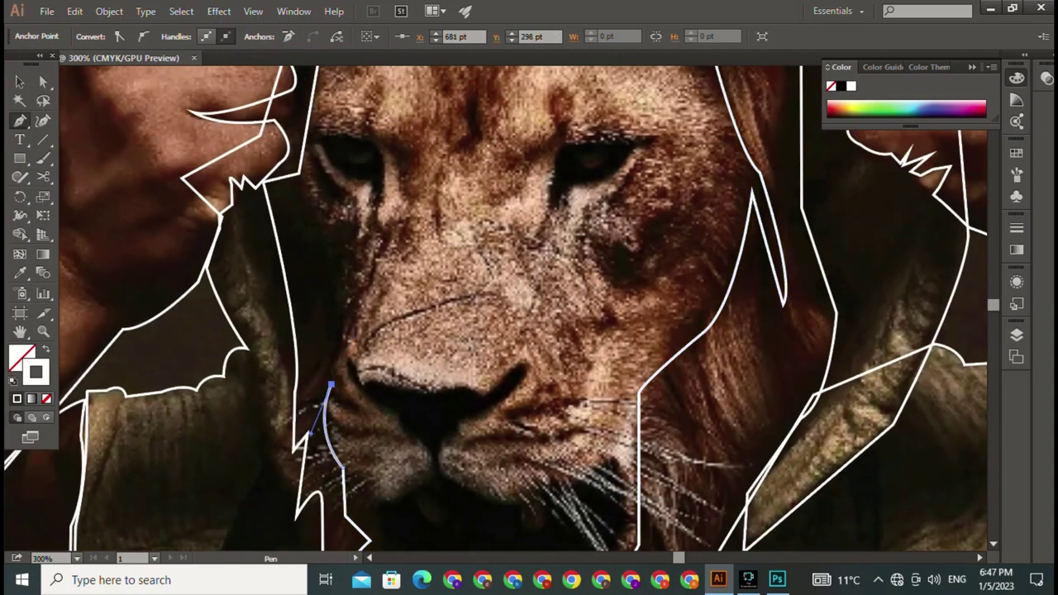
pyautogui.click(336, 347)
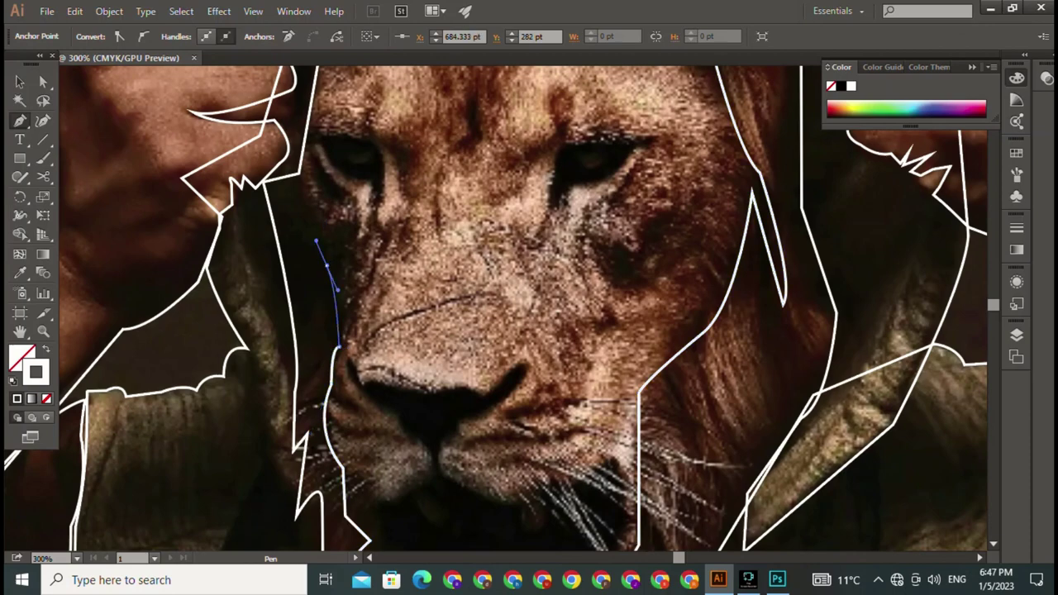
pyautogui.moveTo(302, 224); pyautogui.dragTo(343, 352)
pyautogui.click(344, 351)
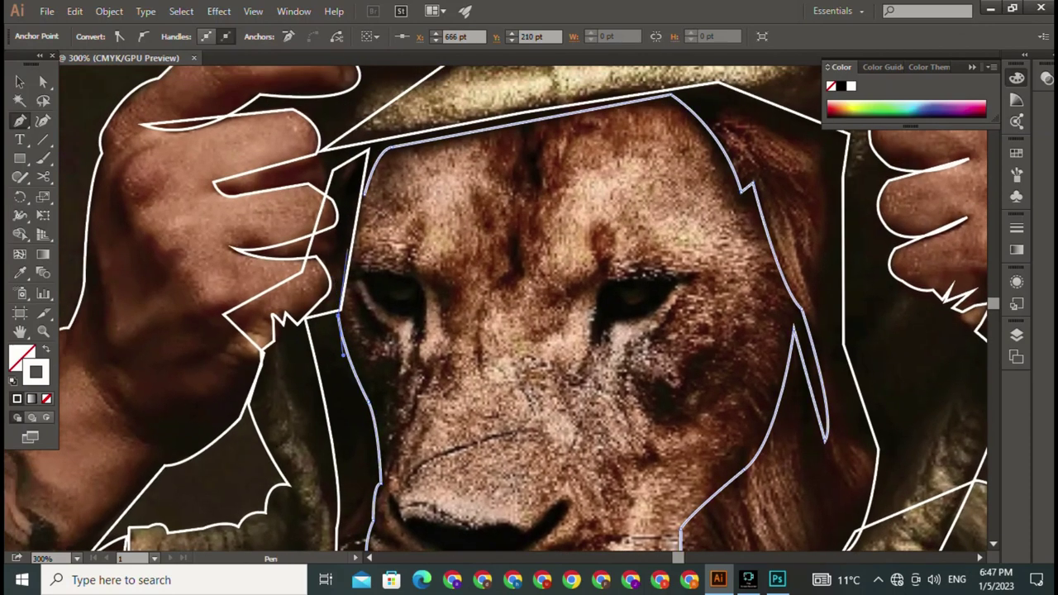
pyautogui.moveTo(339, 240); pyautogui.dragTo(353, 209)
pyautogui.click(351, 171)
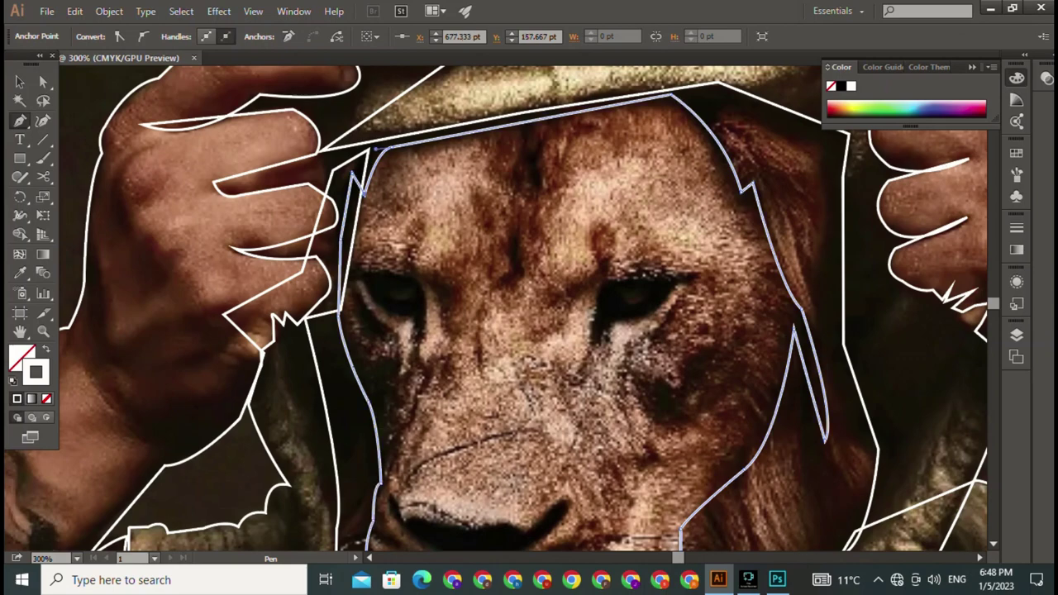
pyautogui.moveTo(422, 463); pyautogui.dragTo(364, 257)
# Trace the lion's nose around both nostrils down to its bottom point.
pyautogui.click(324, 275)
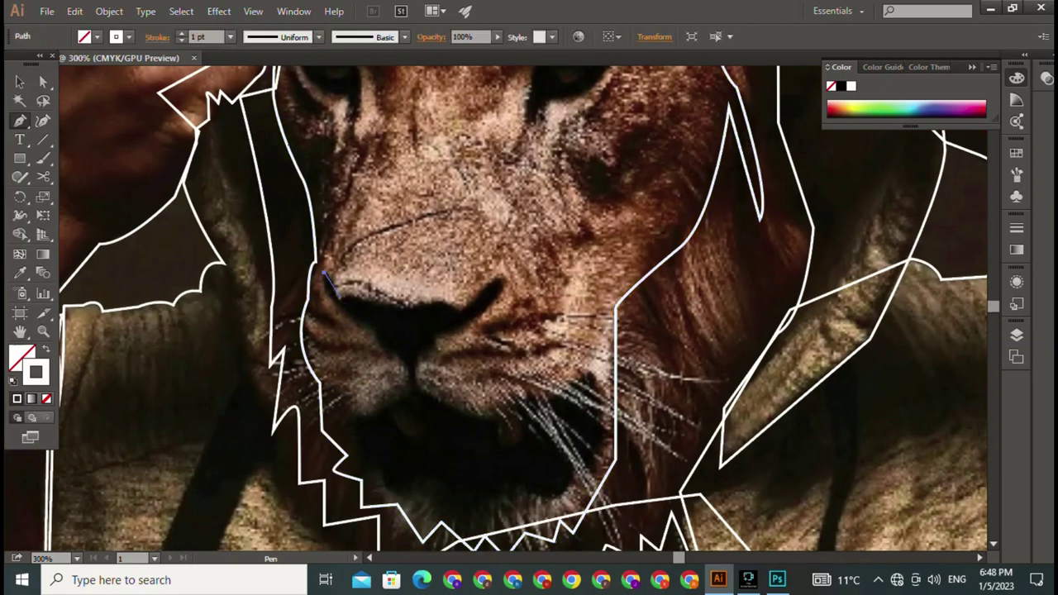
pyautogui.moveTo(339, 299); pyautogui.dragTo(394, 306)
pyautogui.click(403, 308)
pyautogui.click(443, 303)
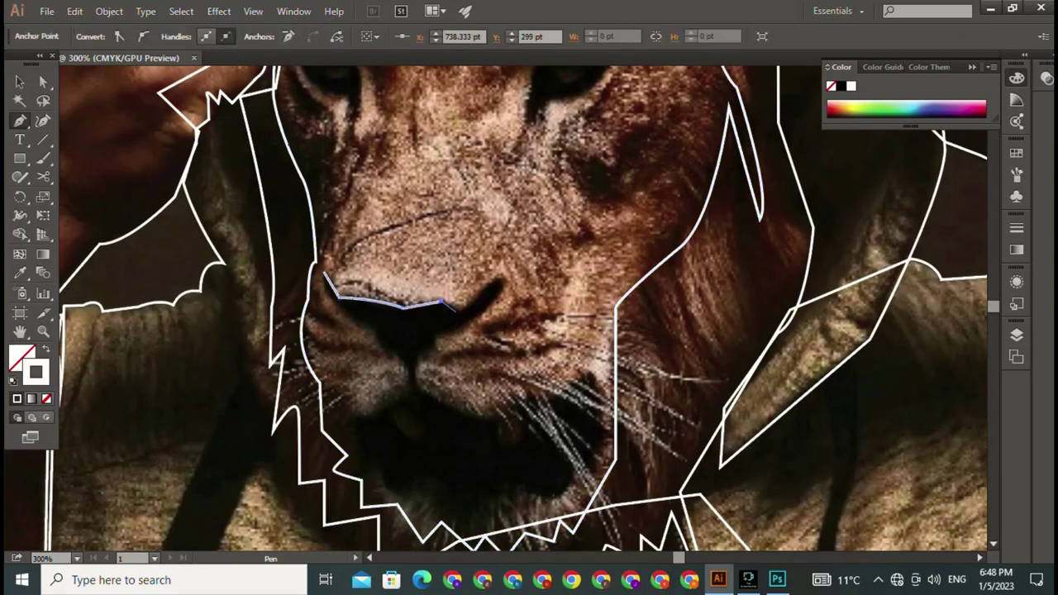
pyautogui.moveTo(465, 313); pyautogui.dragTo(494, 282)
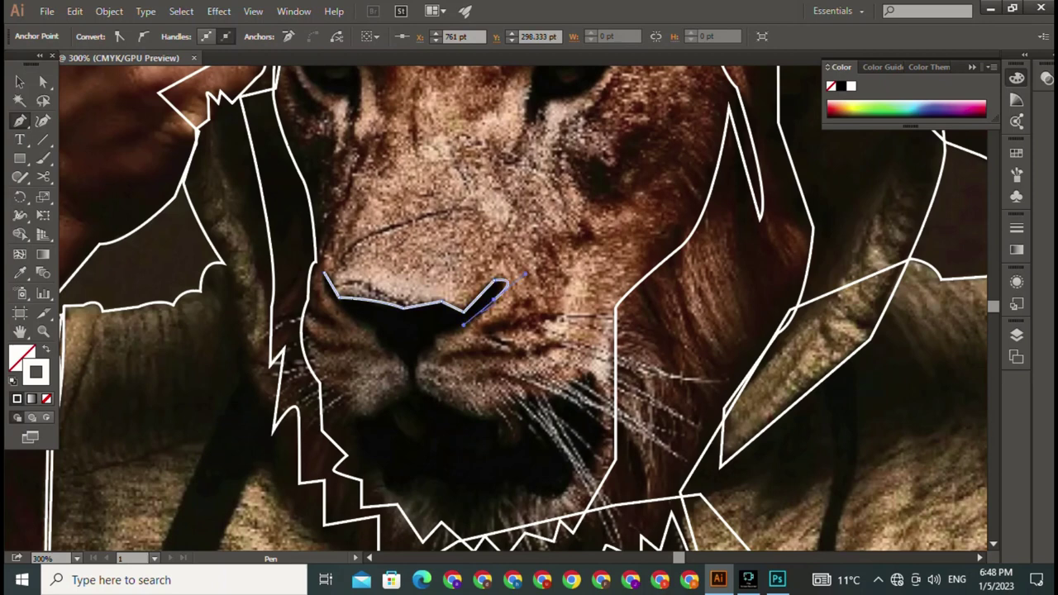
pyautogui.moveTo(468, 321); pyautogui.dragTo(453, 327)
pyautogui.moveTo(422, 360); pyautogui.dragTo(408, 369)
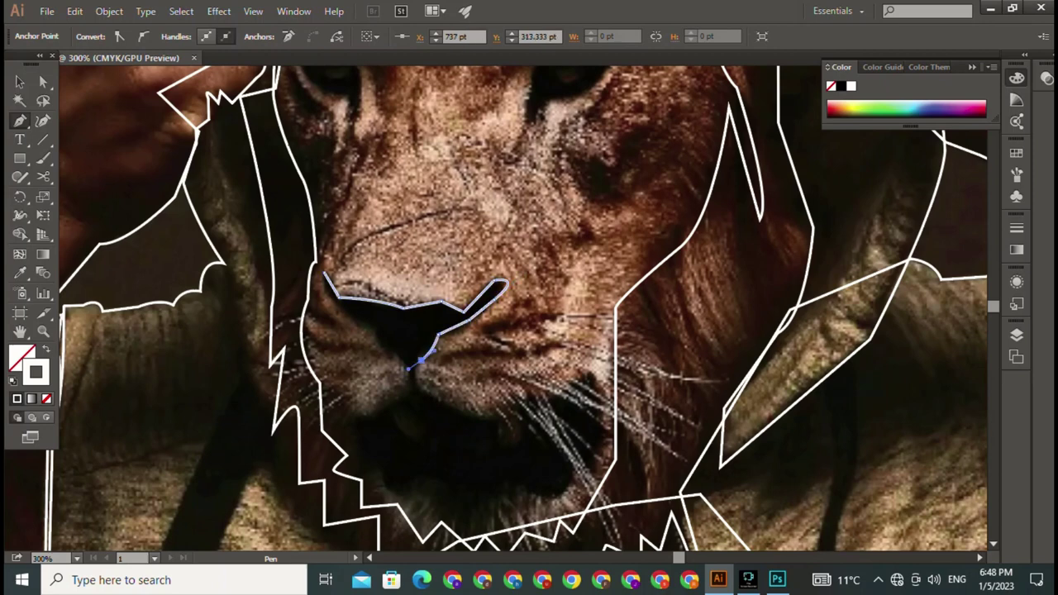
pyautogui.click(421, 399)
pyautogui.moveTo(408, 365)
pyautogui.mouseDown()
pyautogui.moveTo(366, 316)
pyautogui.moveTo(305, 292)
pyautogui.mouseUp()
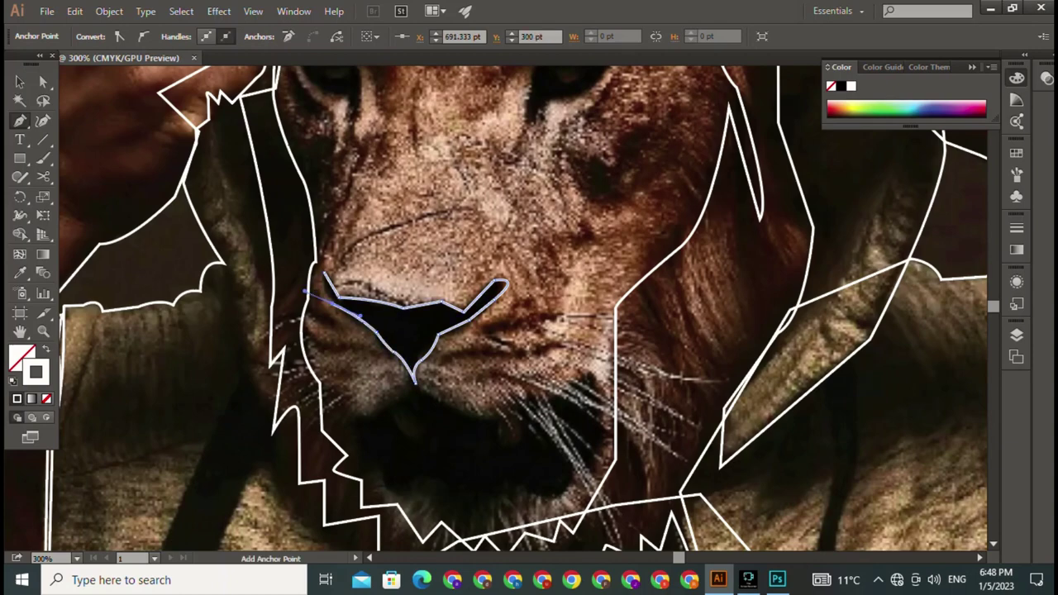
# Outline the open mouth beneath the nose along the lower lip and corners.
pyautogui.moveTo(693, 421); pyautogui.dragTo(651, 329)
pyautogui.click(366, 295)
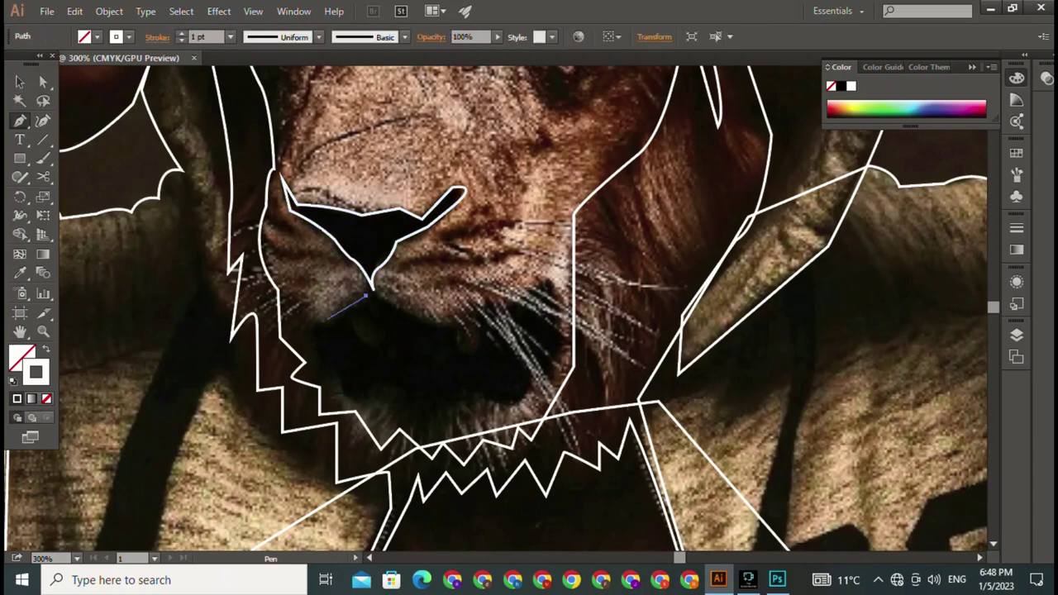
pyautogui.moveTo(284, 309); pyautogui.dragTo(250, 263)
pyautogui.moveTo(323, 356); pyautogui.dragTo(344, 393)
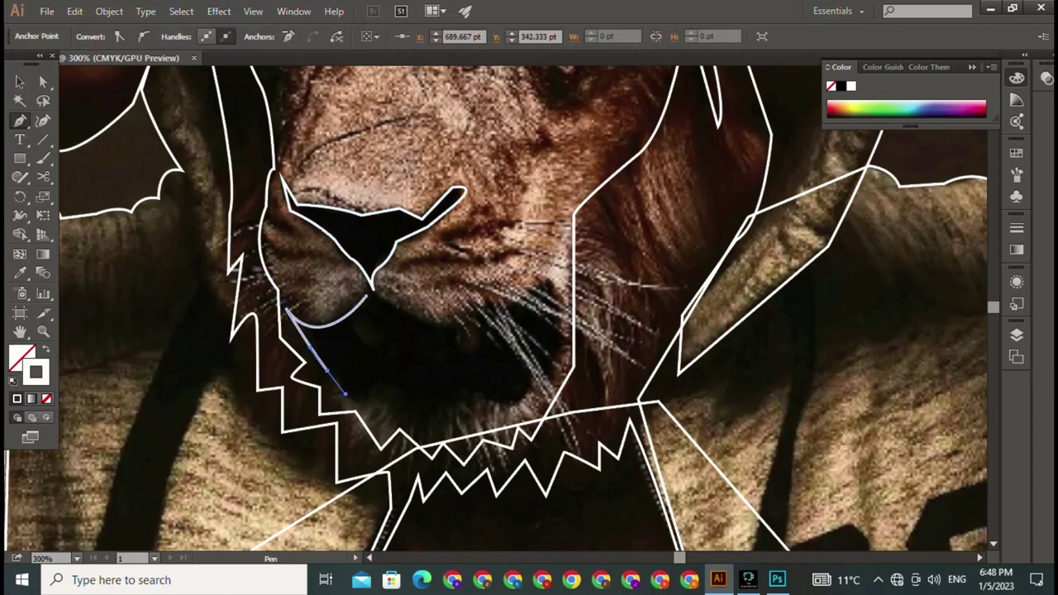
pyautogui.click(357, 402)
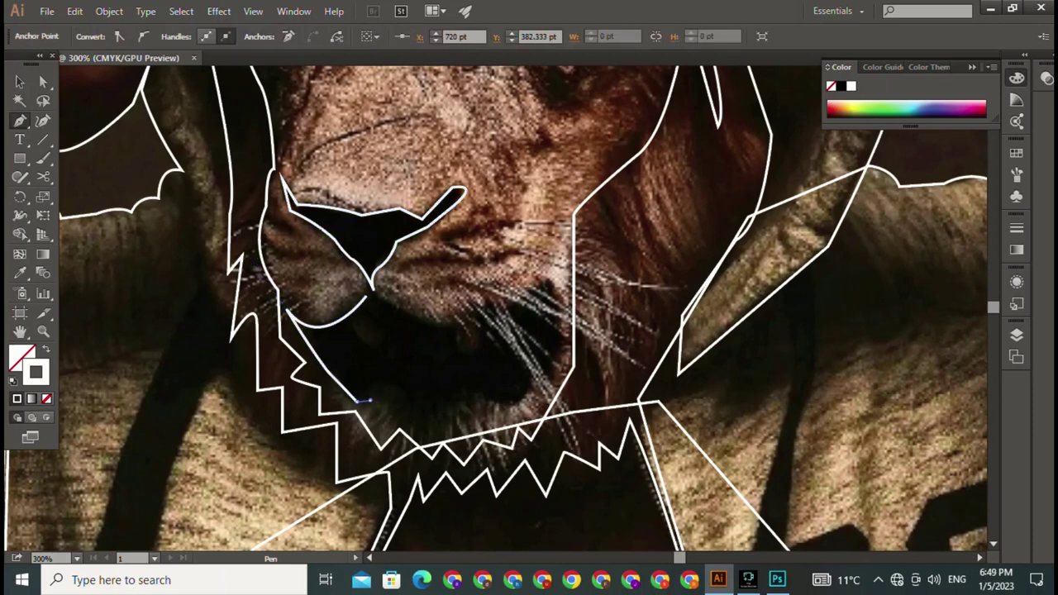
pyautogui.click(369, 387)
pyautogui.click(444, 405)
pyautogui.click(465, 385)
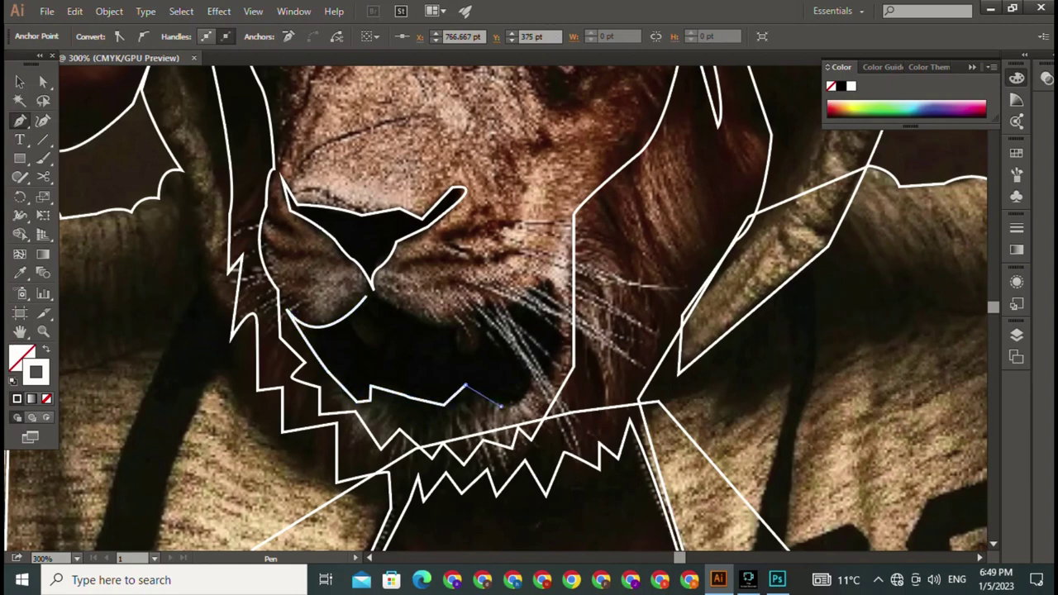
pyautogui.click(500, 405)
pyautogui.moveTo(538, 382); pyautogui.dragTo(542, 368)
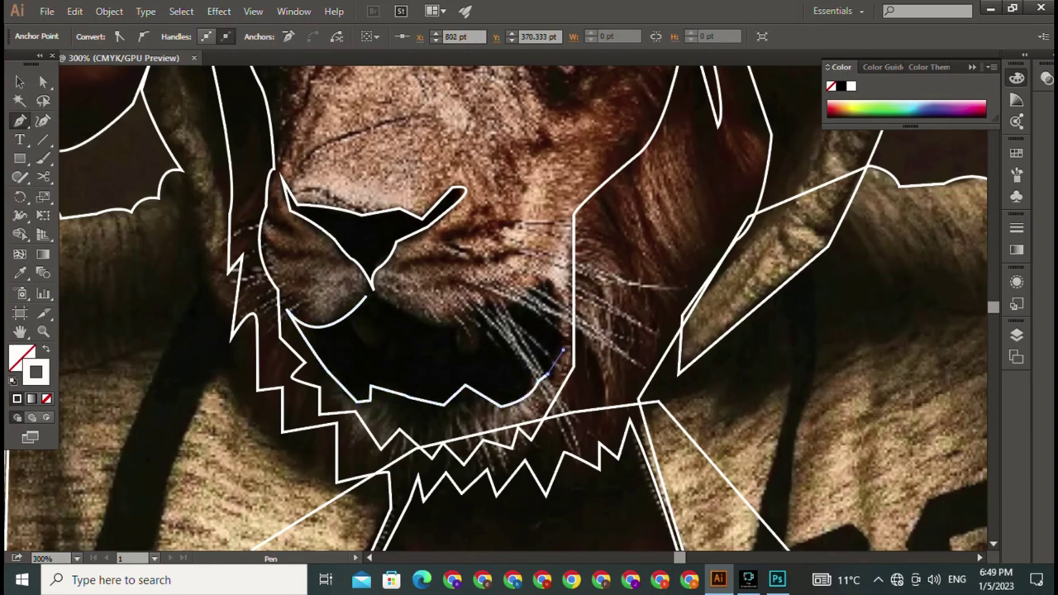
pyautogui.click(562, 347)
pyautogui.moveTo(554, 288)
pyautogui.mouseDown()
pyautogui.moveTo(419, 338)
pyautogui.moveTo(409, 326)
pyautogui.mouseUp()
pyautogui.moveTo(373, 291)
pyautogui.mouseDown()
pyautogui.moveTo(395, 327)
pyautogui.moveTo(345, 492)
pyautogui.mouseUp()
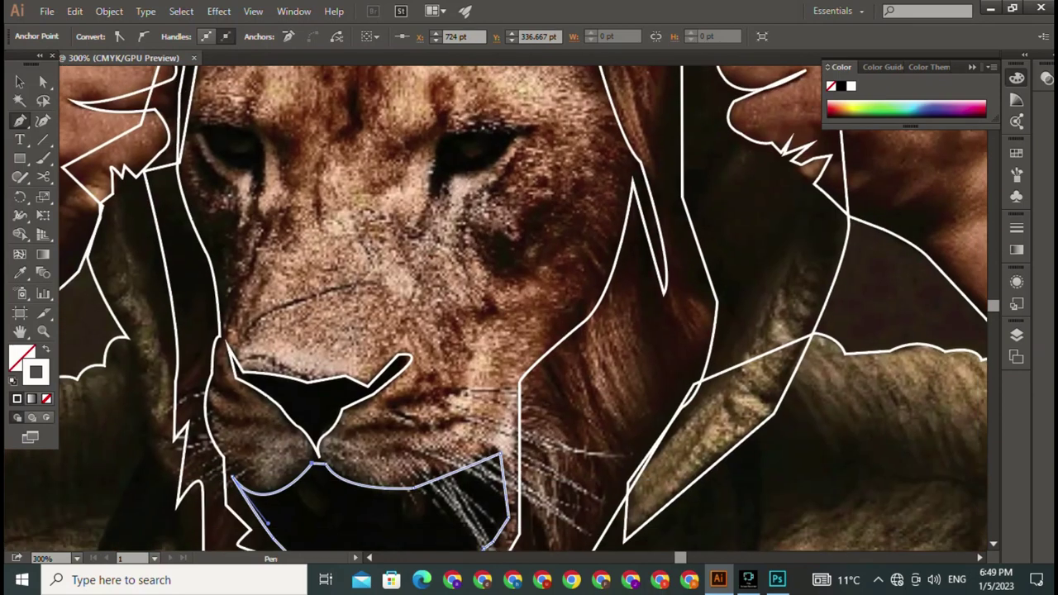
# Trace a closed outline around the right-hand eye, undoing and redoing its segments.
pyautogui.moveTo(345, 356); pyautogui.dragTo(321, 492)
pyautogui.click(414, 337)
pyautogui.click(431, 315)
pyautogui.click(460, 310)
pyautogui.moveTo(496, 277); pyautogui.dragTo(536, 246)
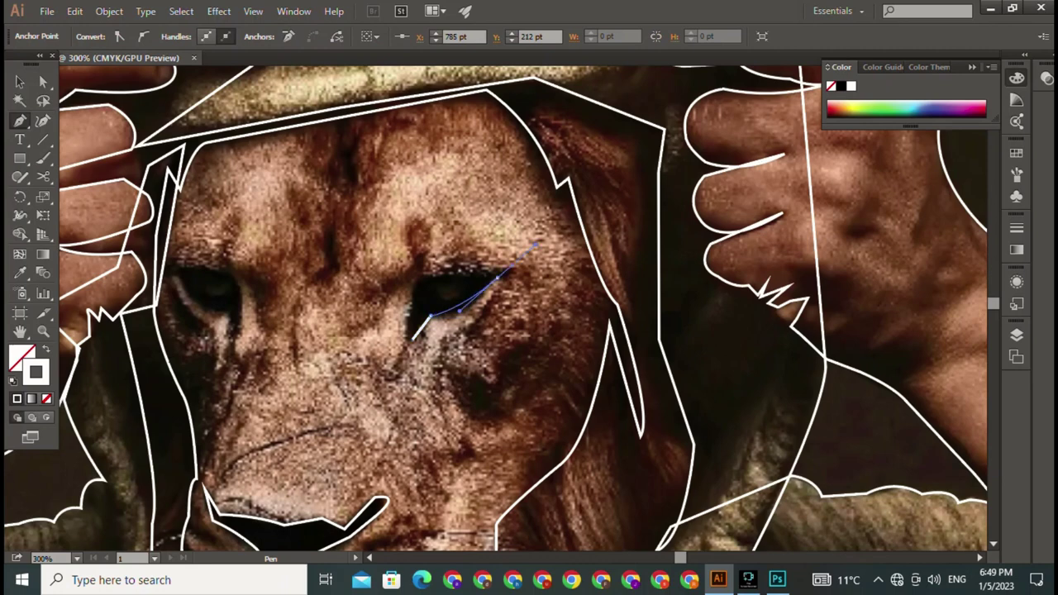
pyautogui.click(413, 337)
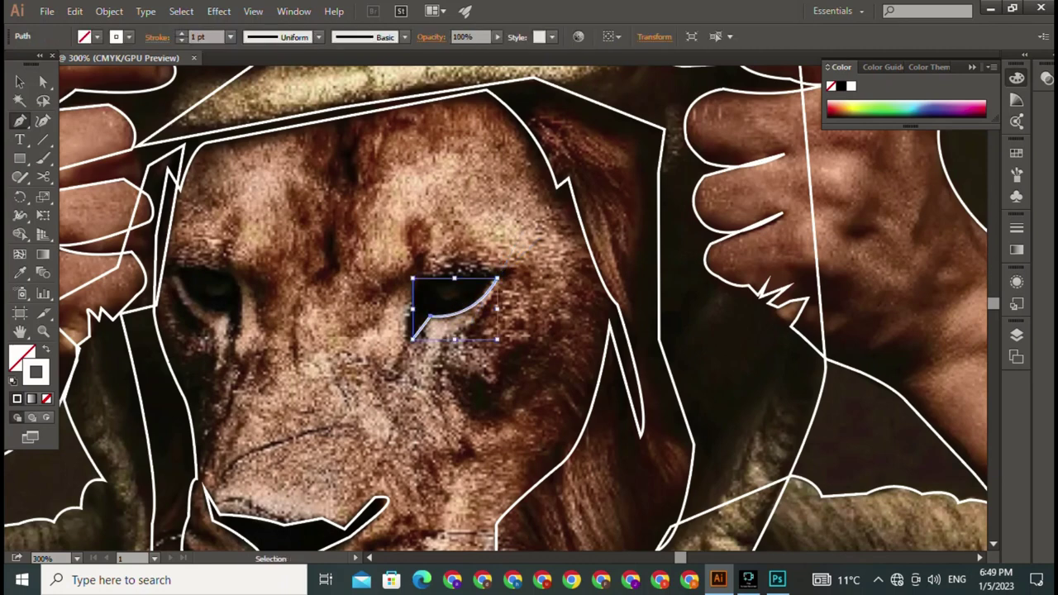
pyautogui.hotkey('ctrl', 'z')
pyautogui.hotkey('ctrl', 'z')
pyautogui.hotkey('ctrl', 'z')
pyautogui.hotkey('ctrl', 'shift', 'z')
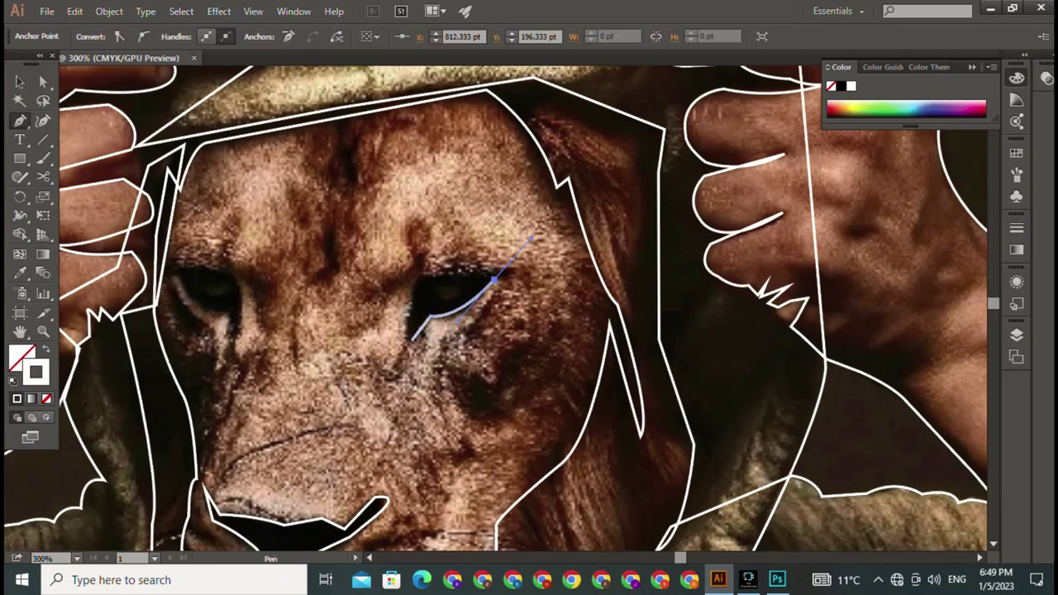
pyautogui.hotkey('ctrl', 'shift', 'z')
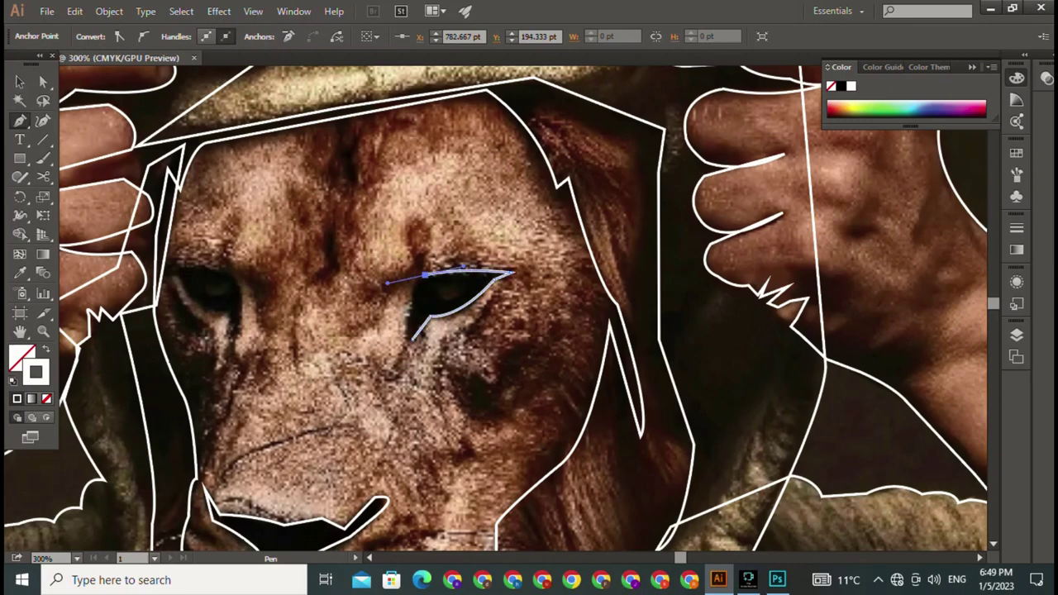
pyautogui.hotkey('ctrl', 'shift', 'z')
pyautogui.hotkey('ctrl', 'shift', 'z')
pyautogui.hotkey('ctrl', 'shift', 'z')
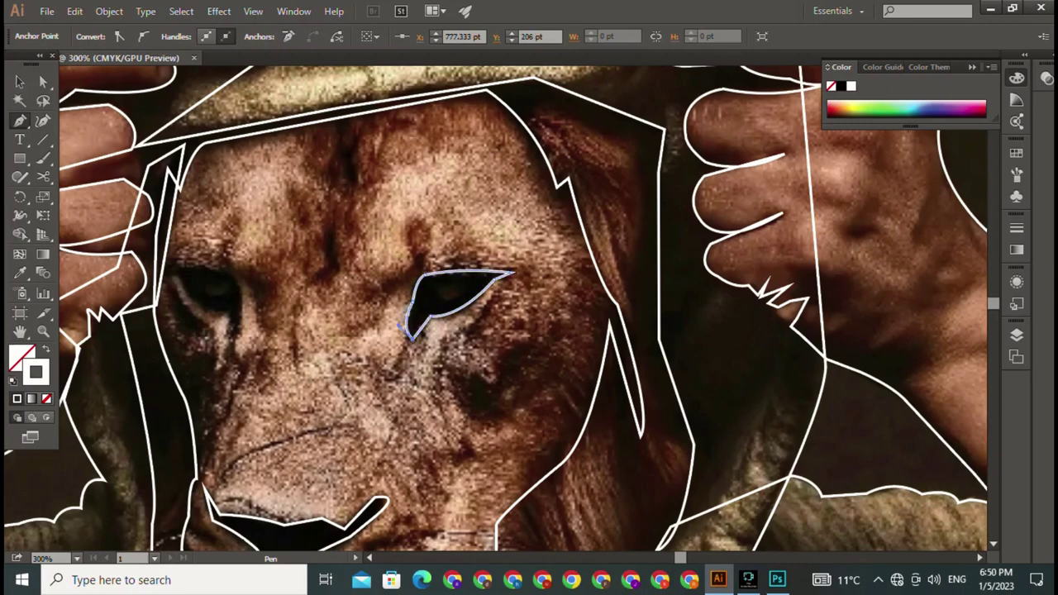
# Outline the left eye along its top and underside.
pyautogui.moveTo(463, 298); pyautogui.dragTo(707, 343)
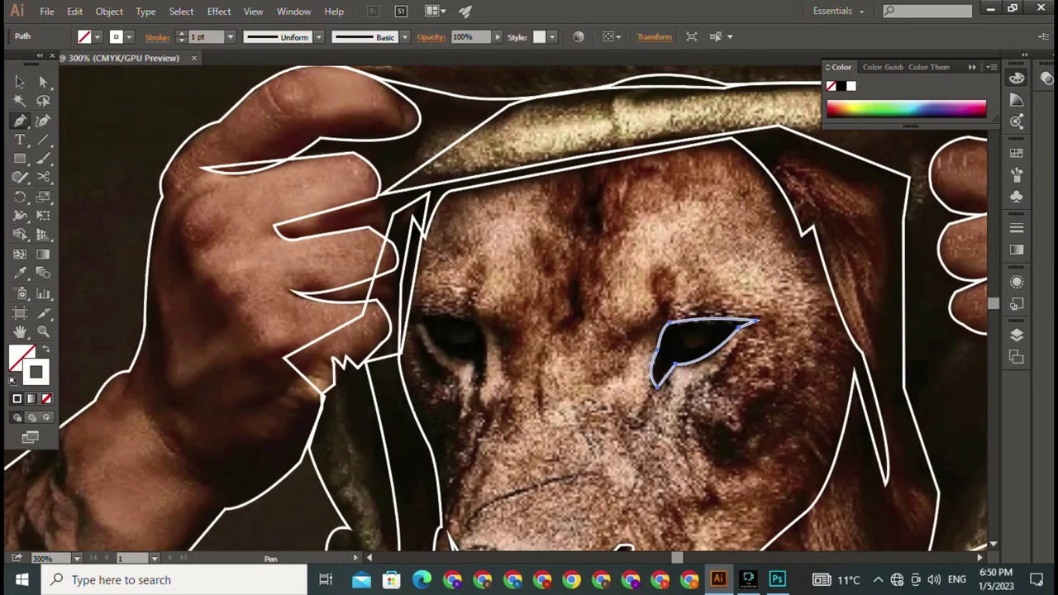
pyautogui.moveTo(478, 320); pyautogui.dragTo(503, 347)
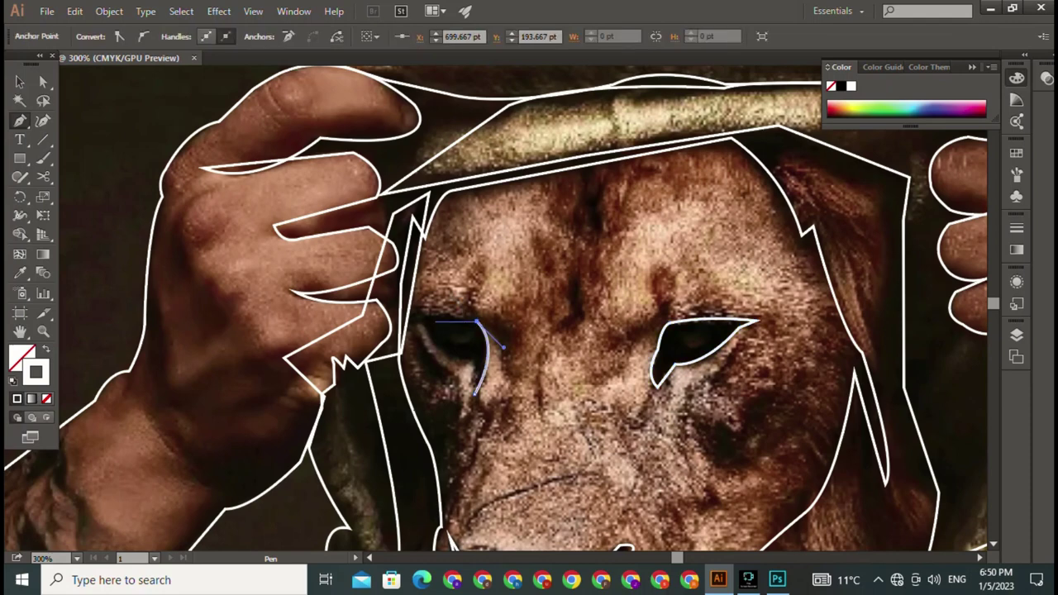
pyautogui.moveTo(411, 326); pyautogui.dragTo(426, 308)
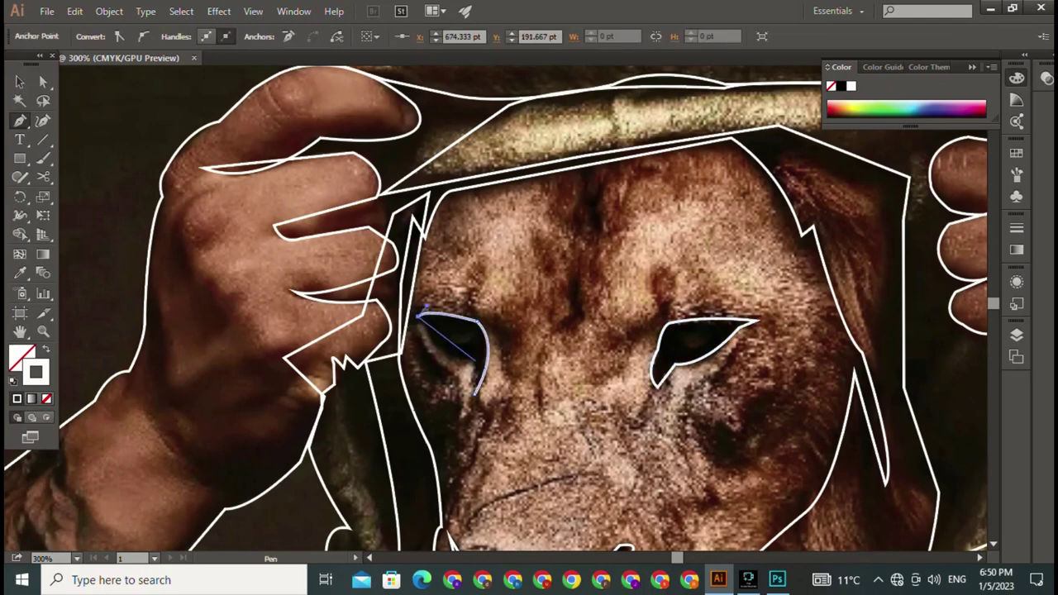
pyautogui.moveTo(469, 363)
pyautogui.mouseDown()
pyautogui.moveTo(527, 369)
pyautogui.moveTo(386, 291)
pyautogui.mouseUp()
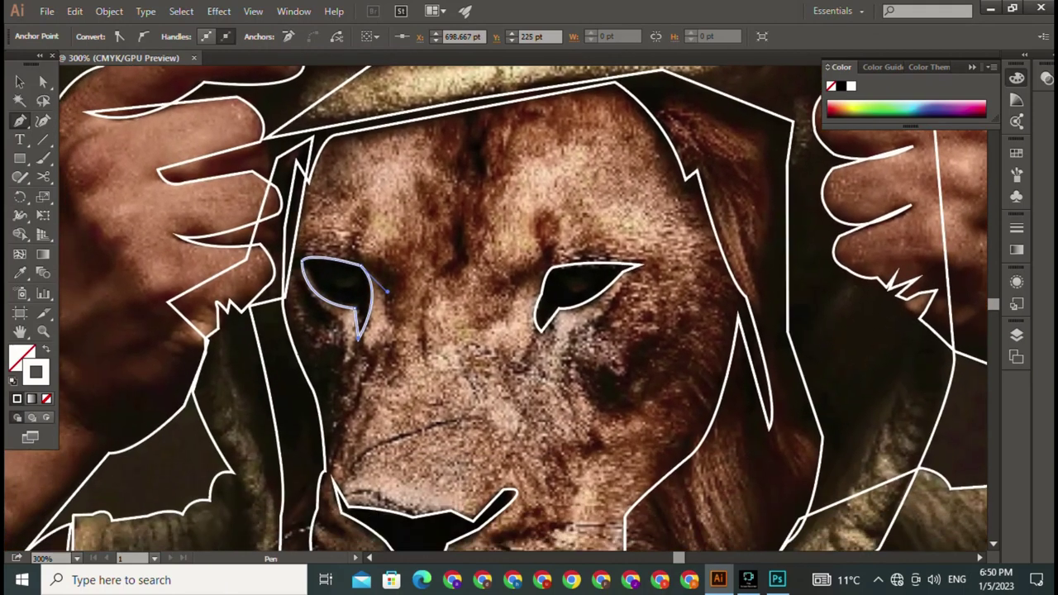
pyautogui.moveTo(530, 330); pyautogui.dragTo(475, 182)
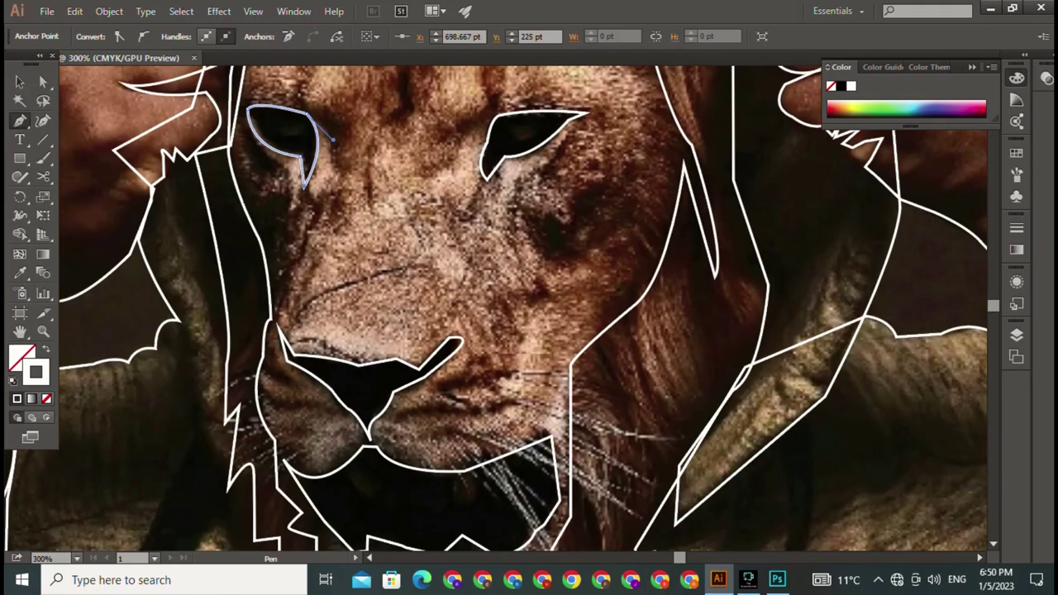
pyautogui.moveTo(433, 384); pyautogui.dragTo(506, 371)
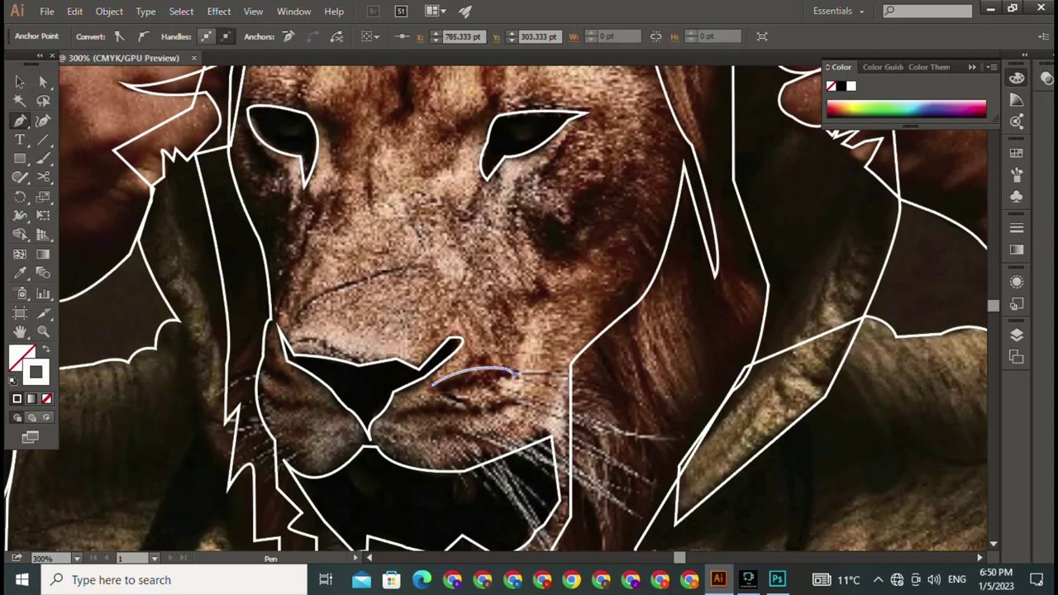
# Close the small nose shape, then draw a whisker loop and a small curved shape beside the muzzle.
pyautogui.click(433, 385)
pyautogui.moveTo(441, 413); pyautogui.dragTo(470, 421)
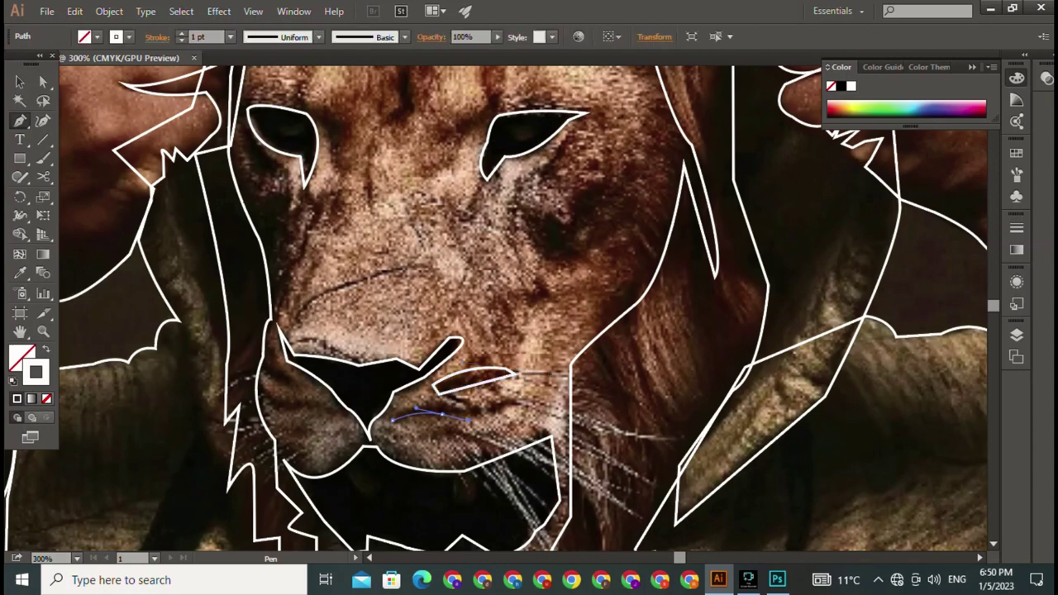
pyautogui.click(513, 404)
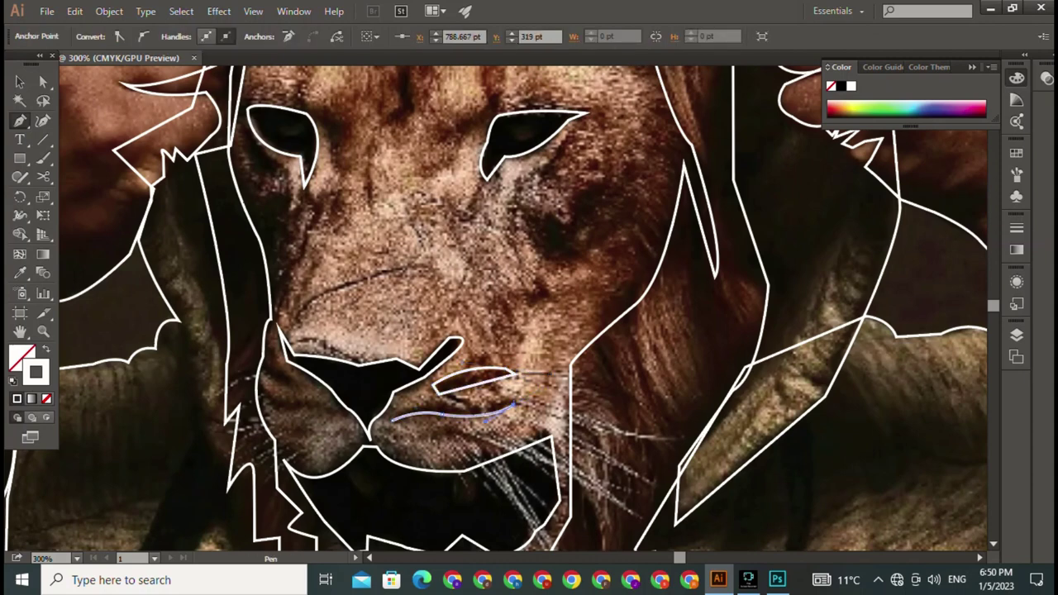
pyautogui.click(393, 412)
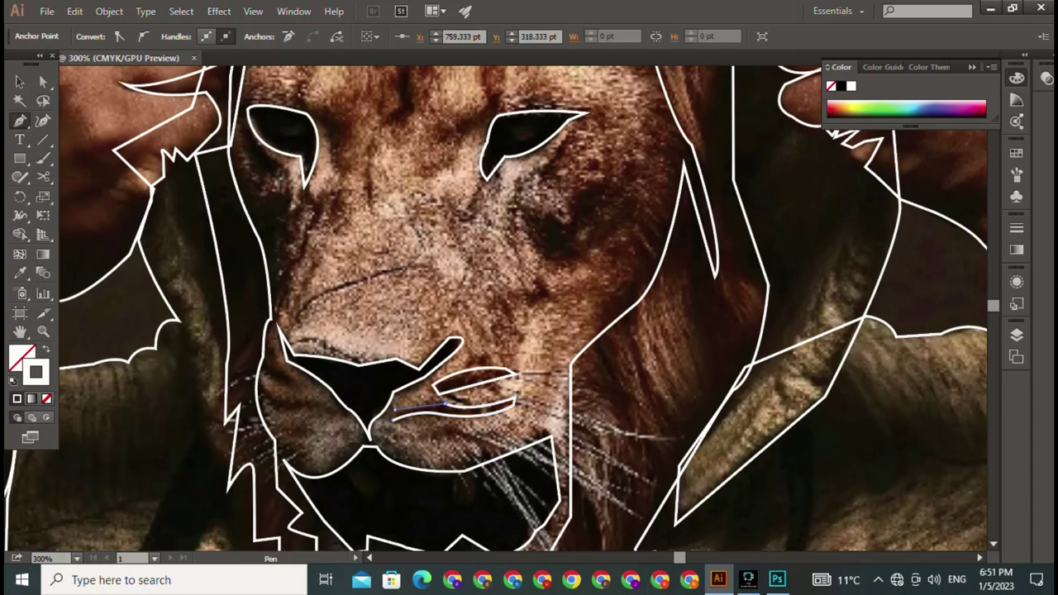
pyautogui.click(394, 419)
pyautogui.scroll(1, 393, 419)
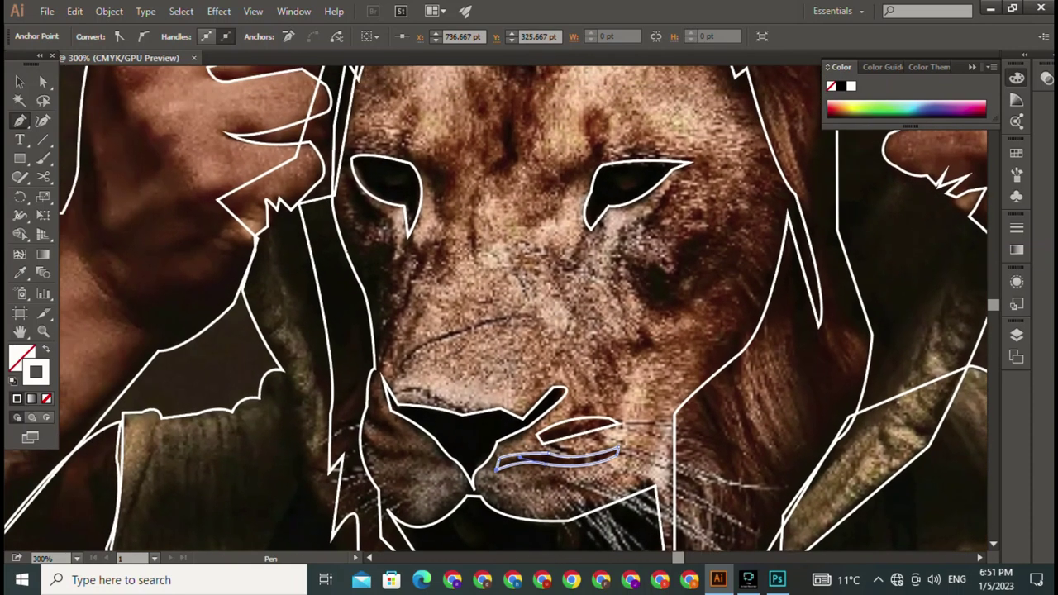
pyautogui.hscroll(-3, 393, 419)
pyautogui.click(403, 438)
pyautogui.moveTo(403, 454); pyautogui.dragTo(442, 458)
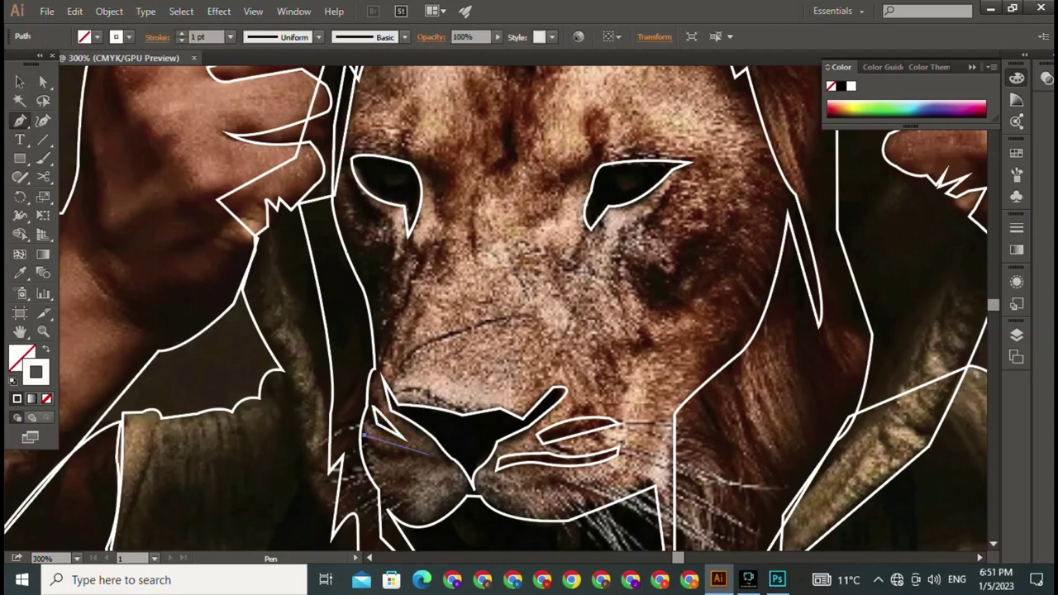
pyautogui.click(366, 452)
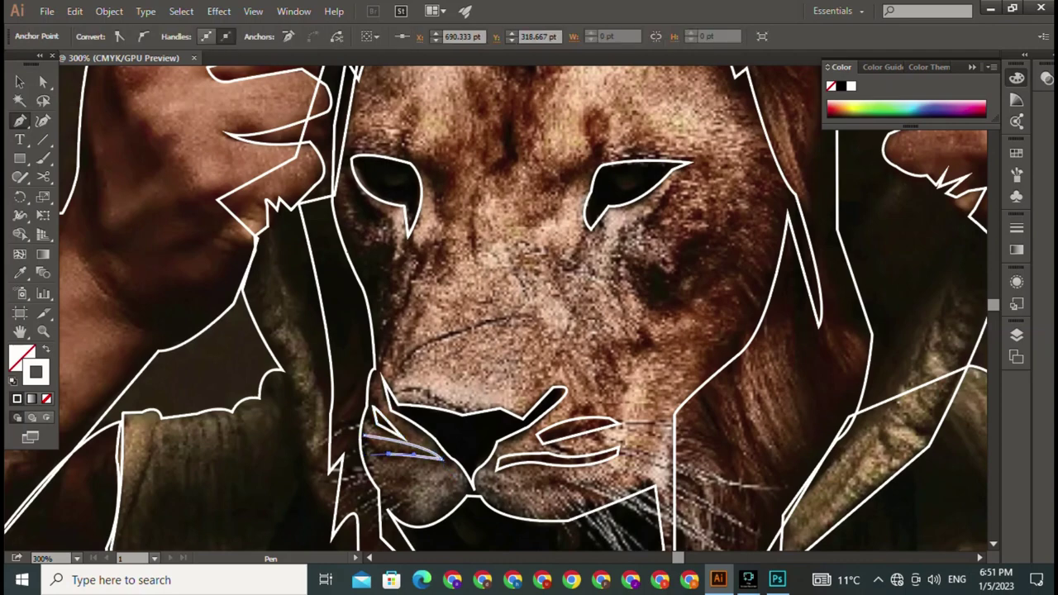
# Trace a curved forehead shape rising between the lion's eyes.
pyautogui.moveTo(463, 206); pyautogui.dragTo(400, 372)
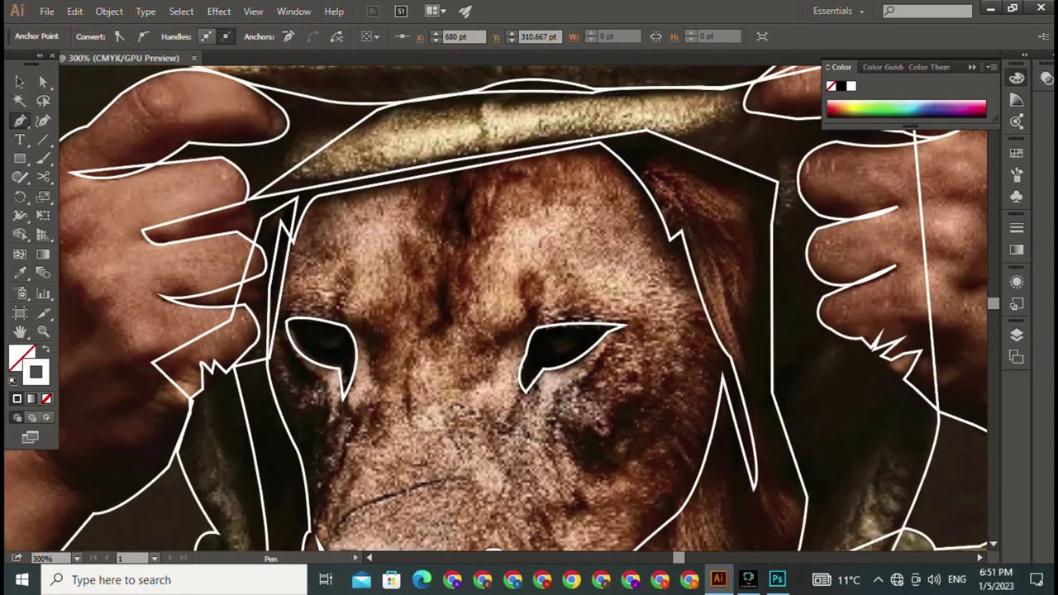
pyautogui.click(451, 389)
pyautogui.moveTo(501, 369); pyautogui.dragTo(512, 345)
pyautogui.moveTo(558, 261); pyautogui.dragTo(551, 250)
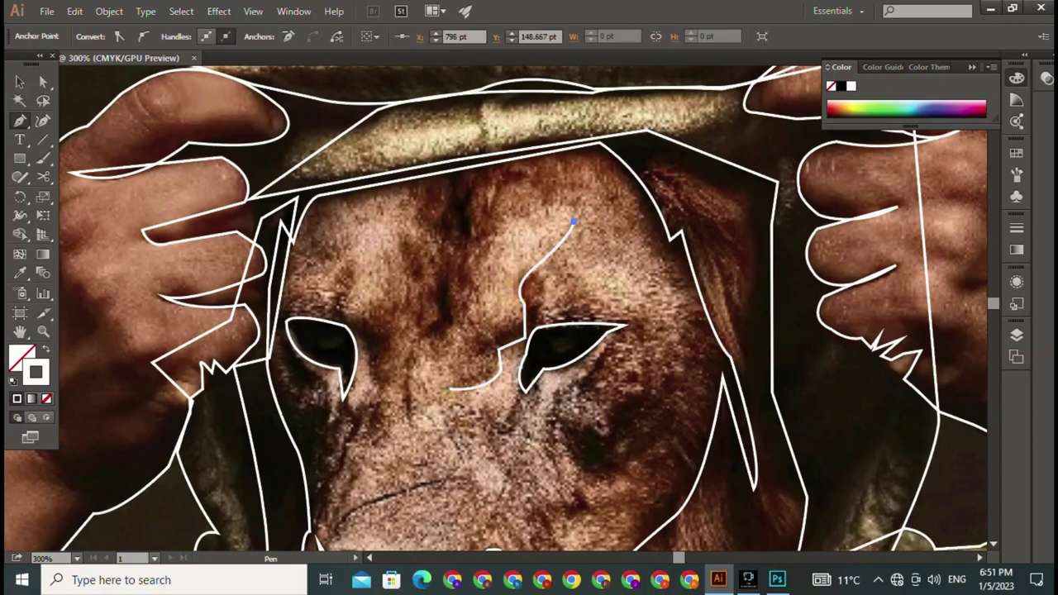
pyautogui.moveTo(490, 235); pyautogui.dragTo(415, 294)
pyautogui.moveTo(466, 345); pyautogui.dragTo(492, 418)
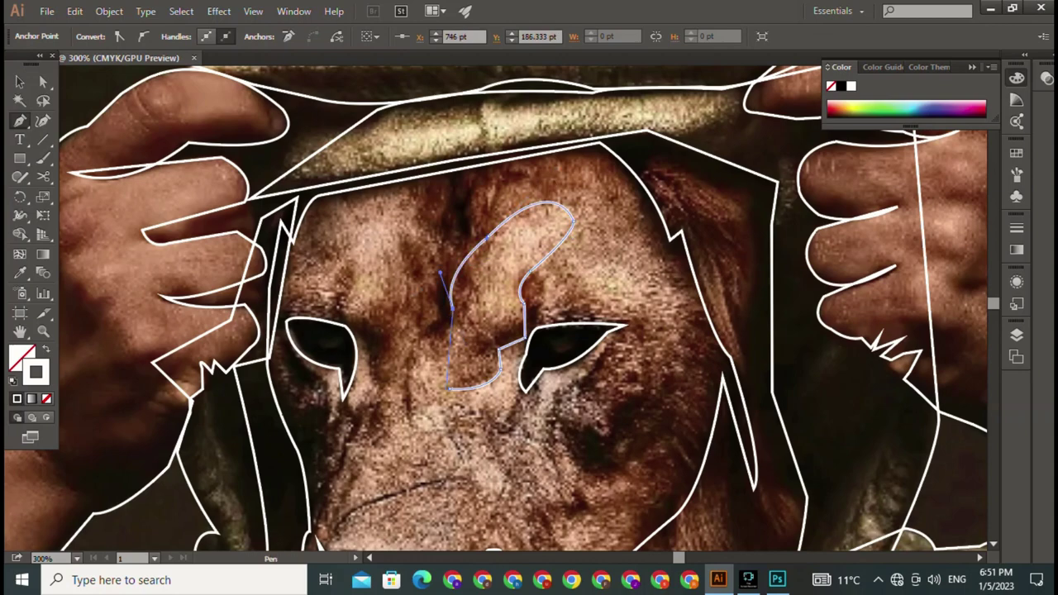
pyautogui.scroll(-3, 496, 314)
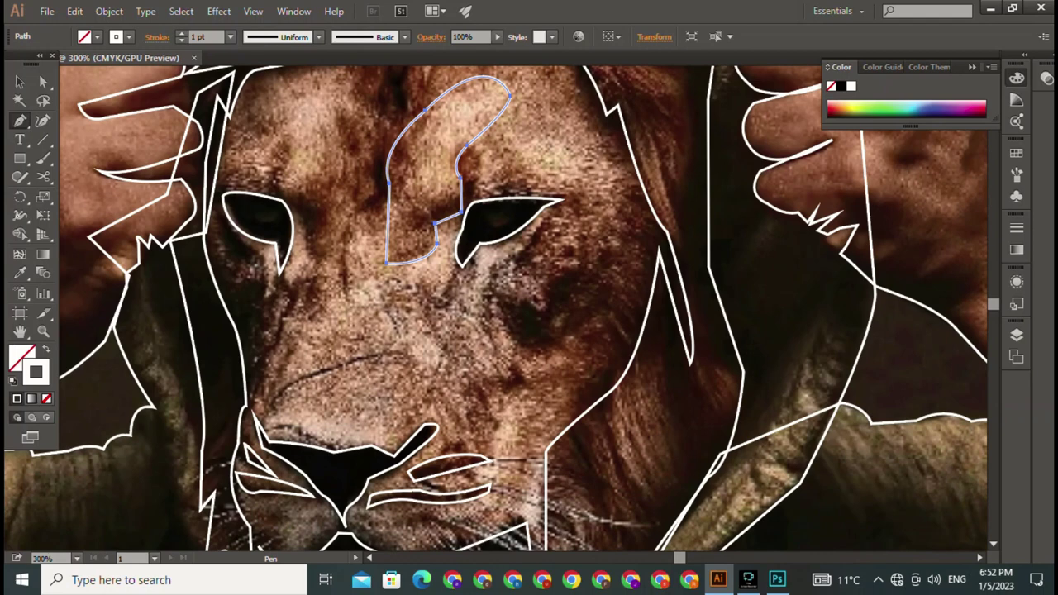
# Finish the forehead shape and outline the jagged fur patch on the lion's right cheek.
pyautogui.keyDown('ctrl'); pyautogui.click(533, 308); pyautogui.keyUp('ctrl')
pyautogui.click(544, 291)
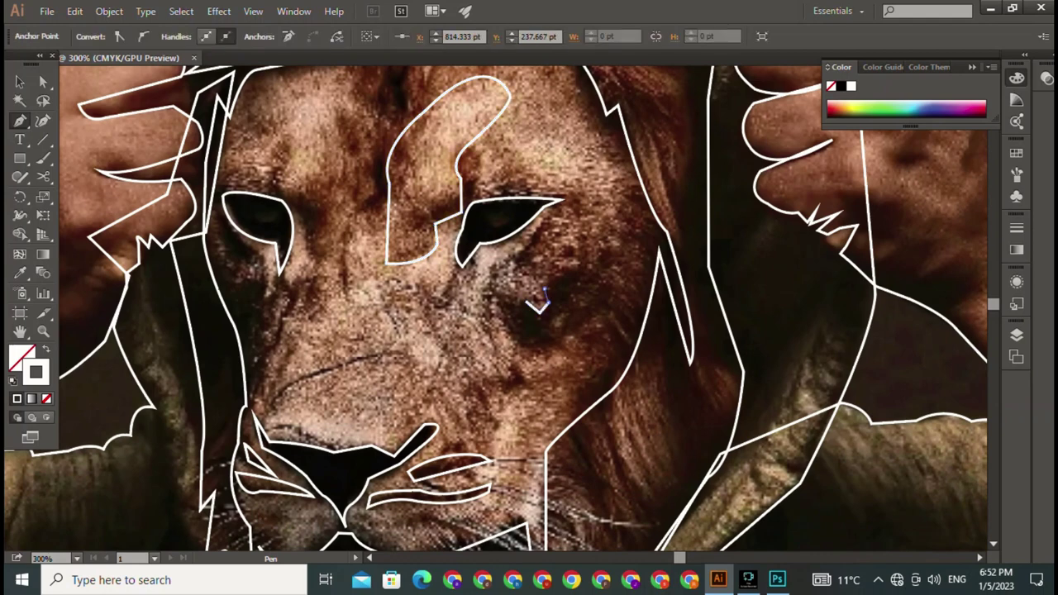
pyautogui.moveTo(586, 208); pyautogui.dragTo(597, 203)
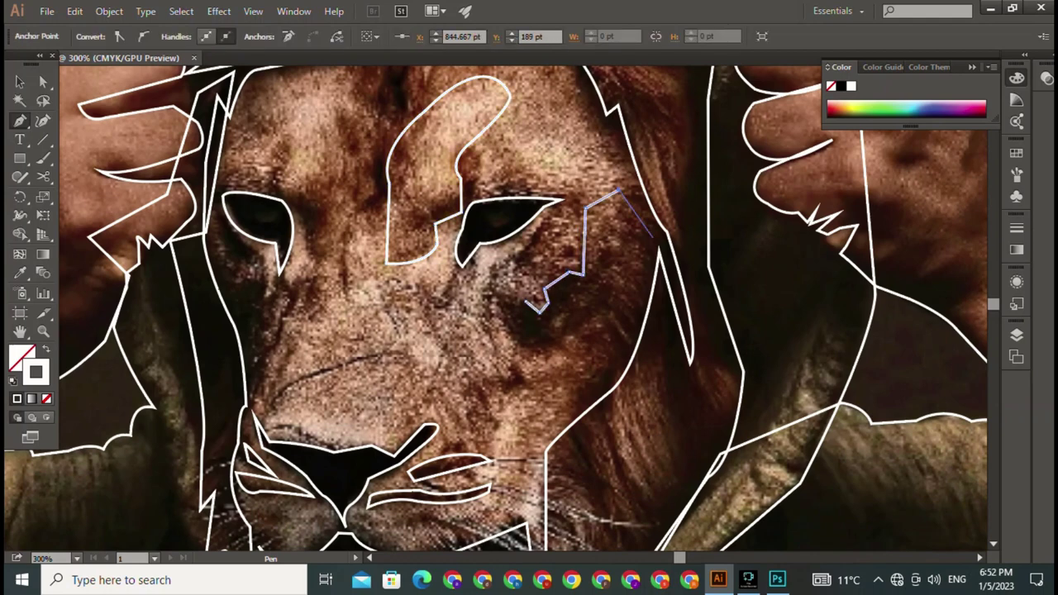
pyautogui.click(652, 237)
pyautogui.click(602, 378)
pyautogui.click(536, 438)
pyautogui.click(506, 382)
pyautogui.click(513, 346)
pyautogui.click(487, 288)
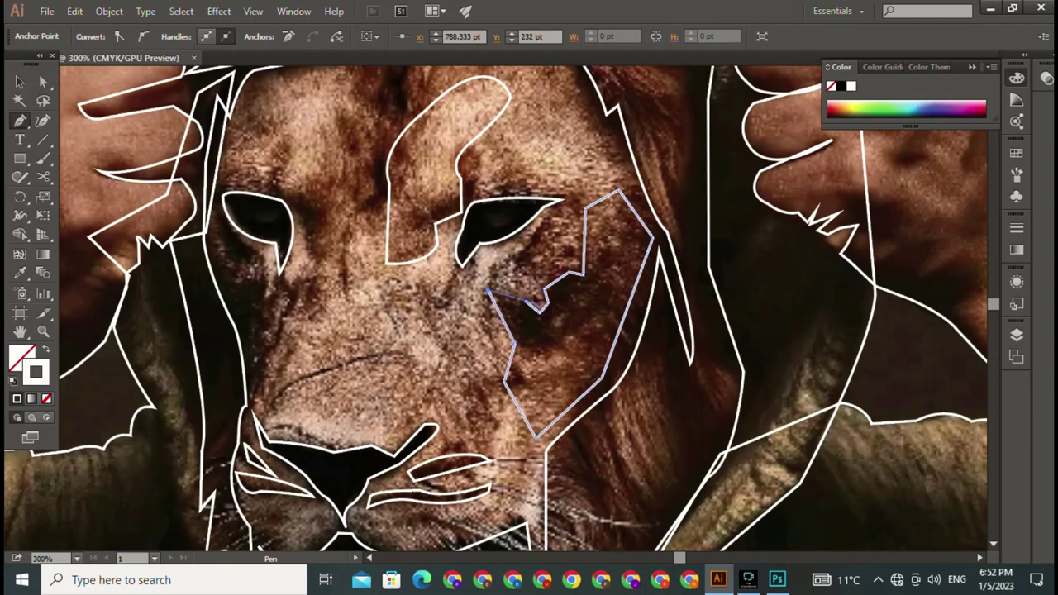
pyautogui.scroll(-3, 526, 302)
pyautogui.scroll(2, 701, 346)
pyautogui.scroll(1, 701, 346)
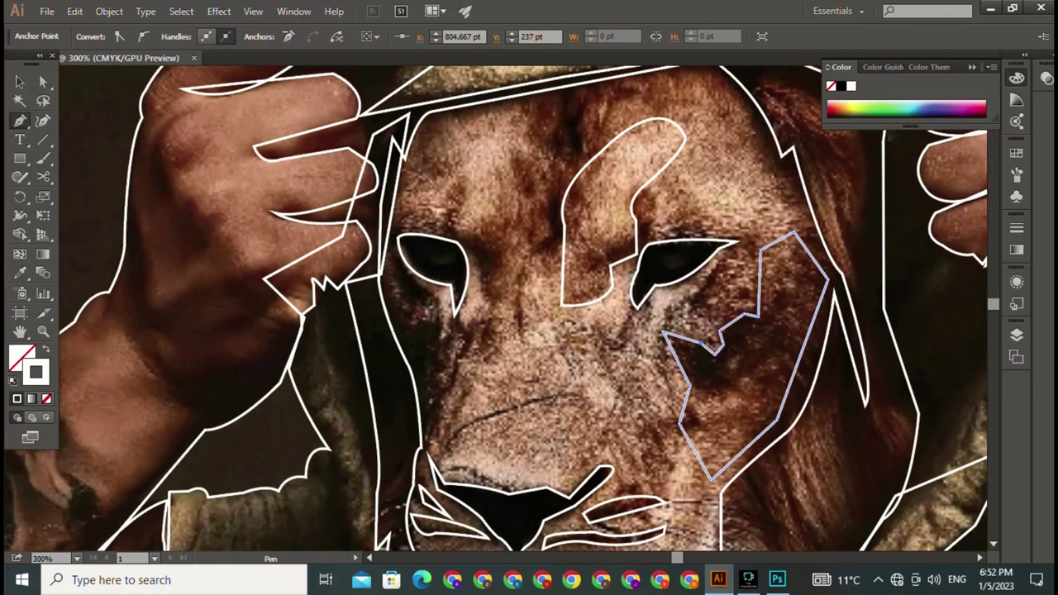
pyautogui.click(796, 232)
# Outline the jagged fur above and below the lion's right eye as a closed path.
pyautogui.click(640, 227)
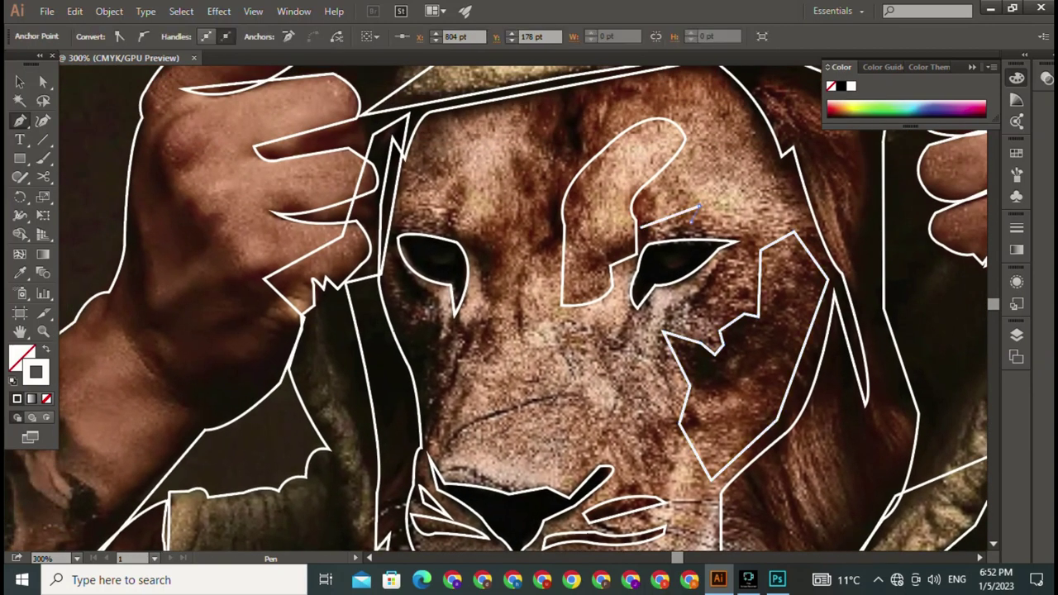
pyautogui.click(691, 208)
pyautogui.click(688, 221)
pyautogui.click(753, 206)
pyautogui.click(738, 281)
pyautogui.click(666, 300)
pyautogui.click(707, 310)
pyautogui.click(620, 353)
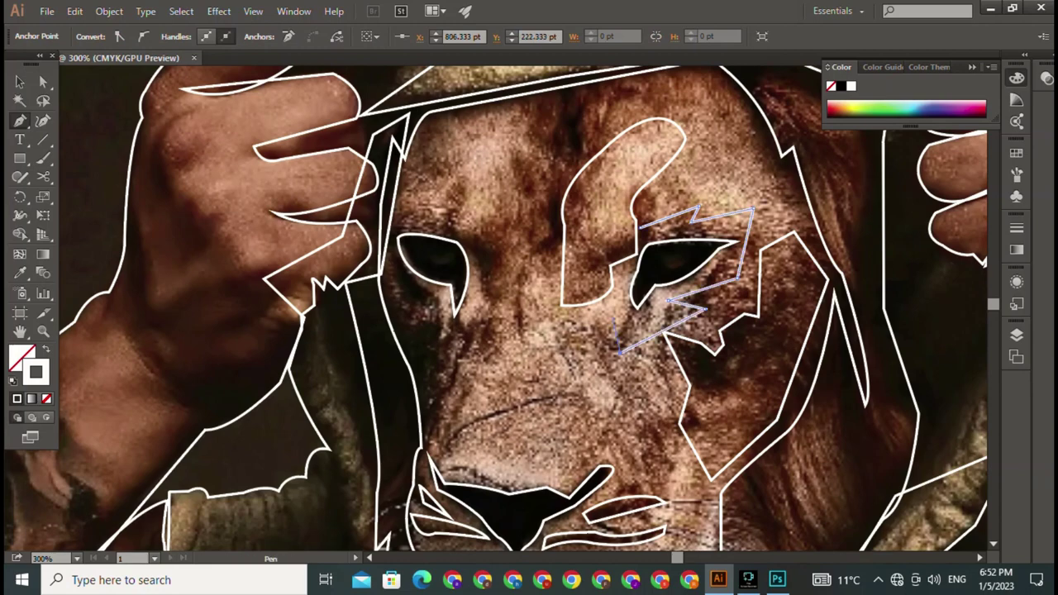
pyautogui.click(640, 227)
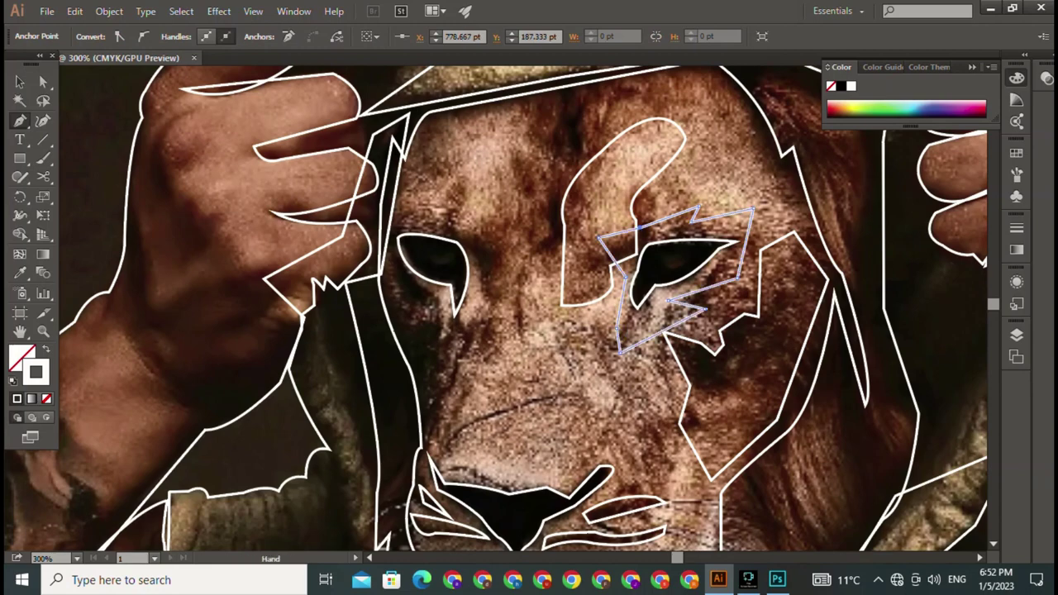
# Begin a new fur outline beside and above the lion's left eye.
pyautogui.moveTo(640, 227); pyautogui.dragTo(743, 137)
pyautogui.click(587, 196)
pyautogui.click(592, 221)
pyautogui.click(550, 134)
pyautogui.click(514, 130)
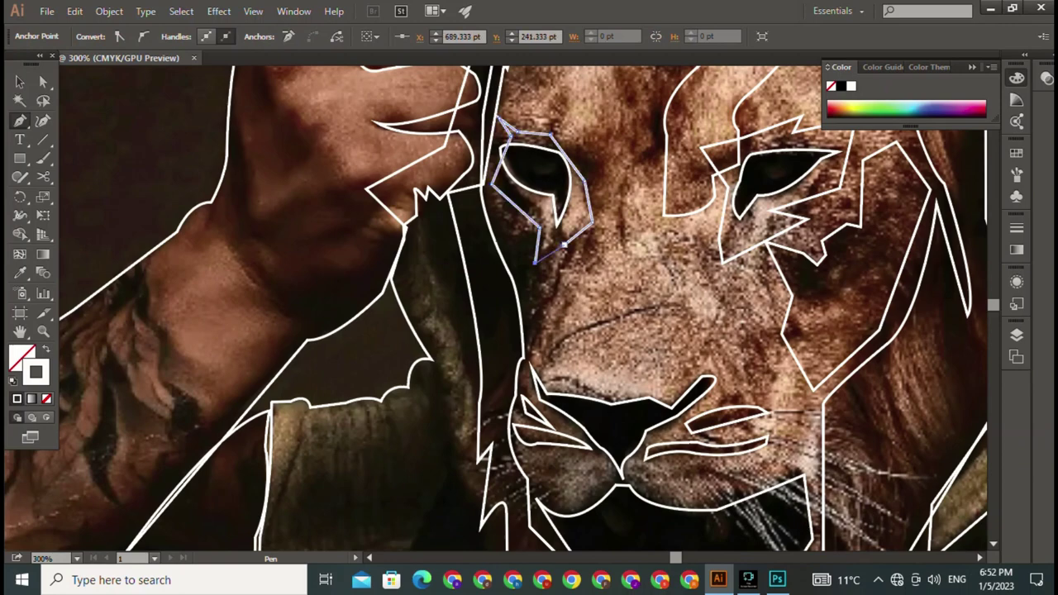
# Close the fur outline around the lion's left eye.
pyautogui.click(536, 263)
pyautogui.moveTo(536, 263); pyautogui.dragTo(477, 168)
pyautogui.keyDown('ctrl'); pyautogui.click(543, 420); pyautogui.keyUp('ctrl')
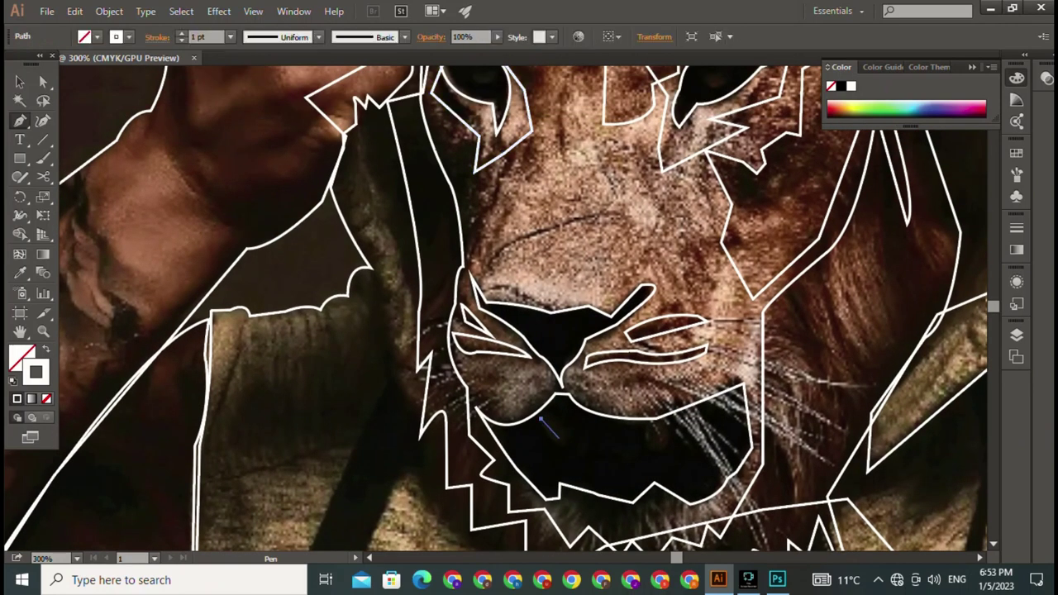
# Draw a small shape and a triangular shape inside the lion's dark mouth.
pyautogui.click(552, 440)
pyautogui.click(544, 419)
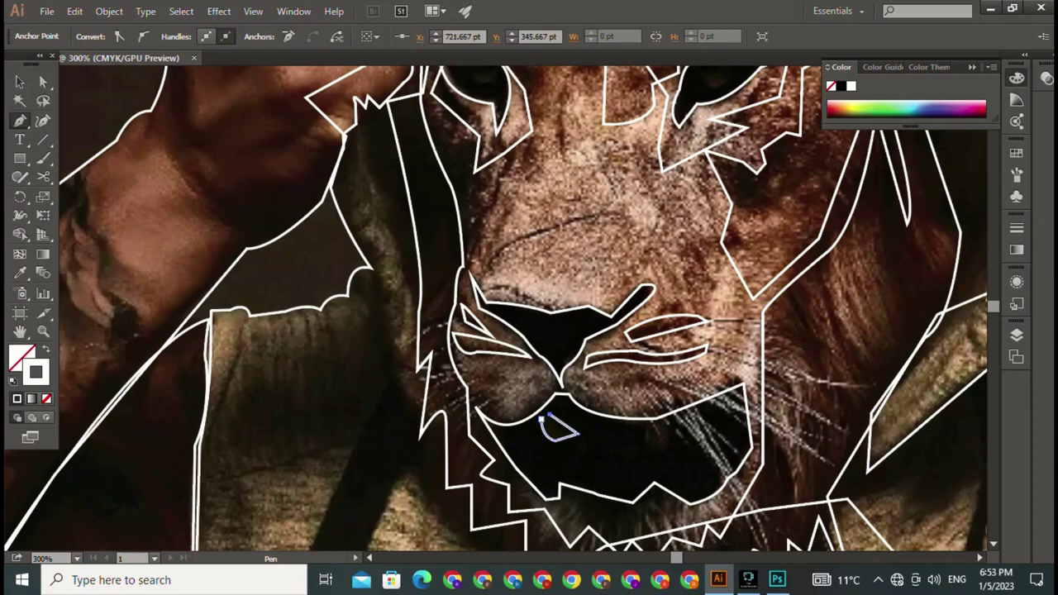
pyautogui.keyDown('ctrl'); pyautogui.click(604, 438); pyautogui.keyUp('ctrl')
pyautogui.click(671, 427)
pyautogui.click(645, 426)
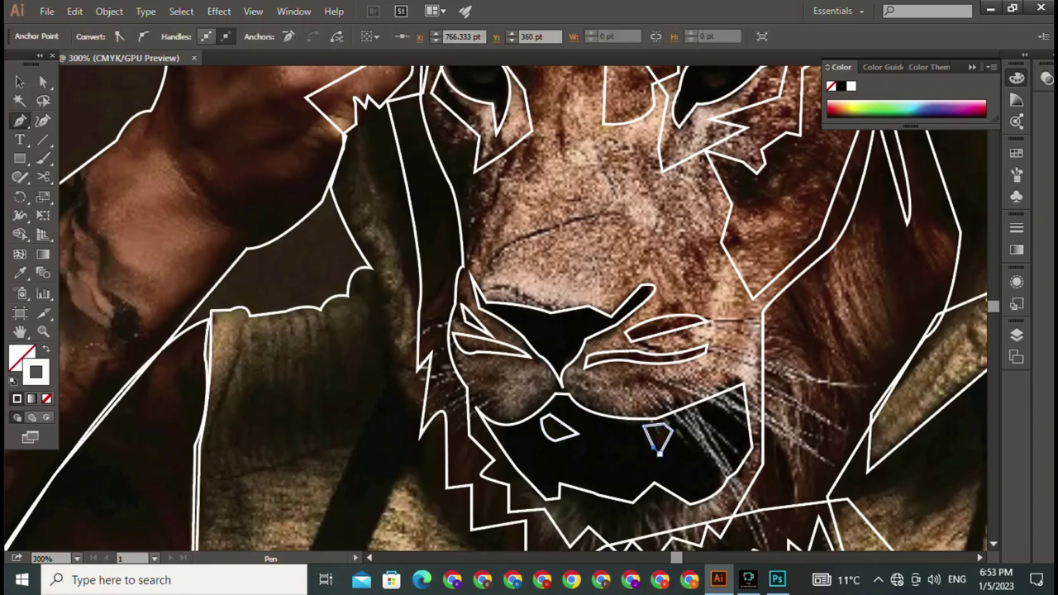
pyautogui.click(659, 453)
pyautogui.moveTo(659, 438); pyautogui.dragTo(771, 203)
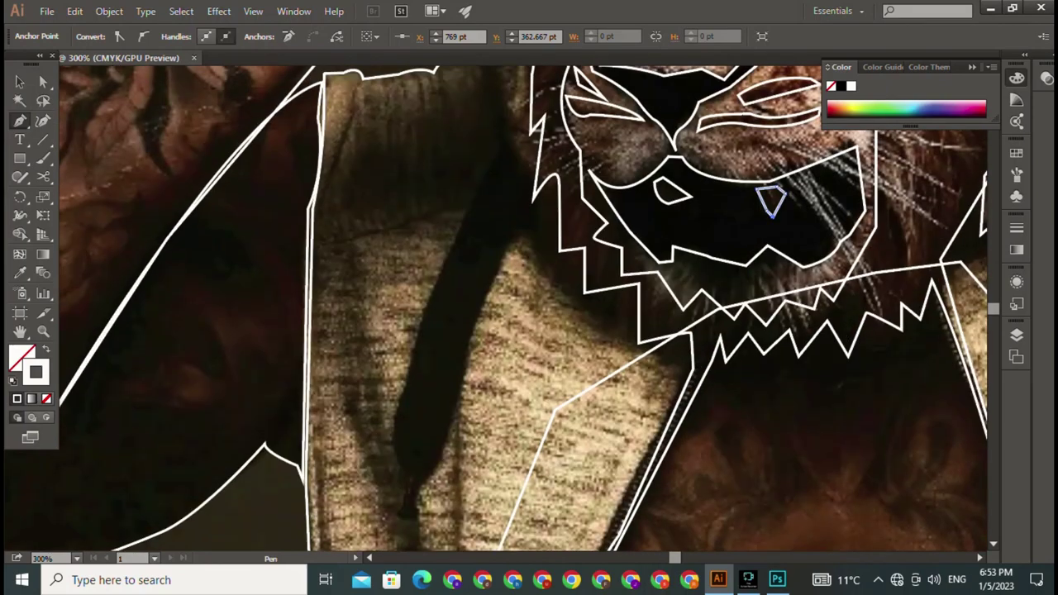
# Trace the dark hoodie fold below the chin with curved anchors, closing it at the top.
pyautogui.click(498, 145)
pyautogui.moveTo(401, 399); pyautogui.dragTo(394, 454)
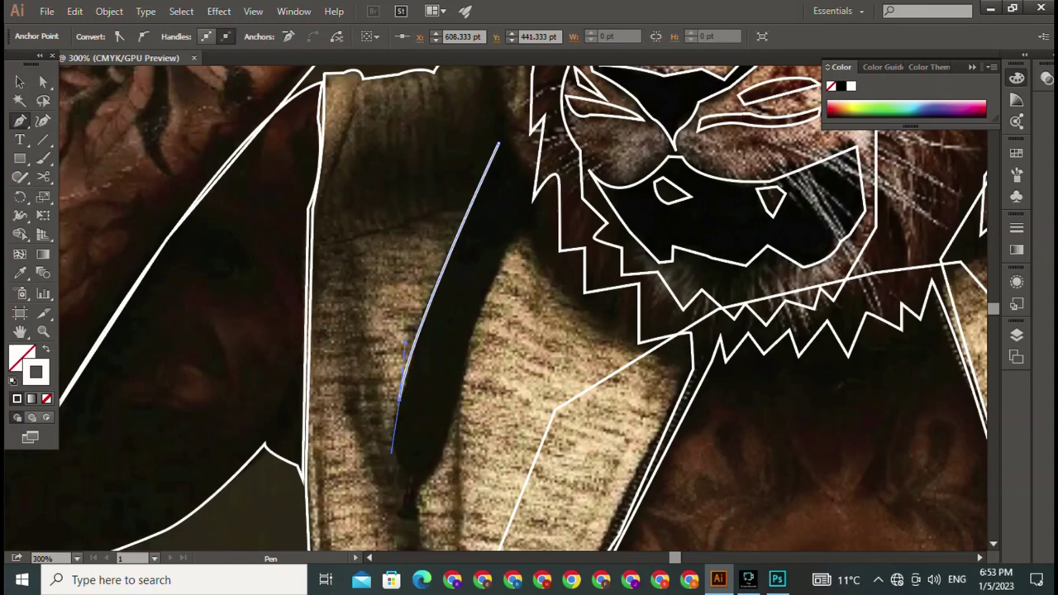
pyautogui.moveTo(405, 478); pyautogui.dragTo(424, 513)
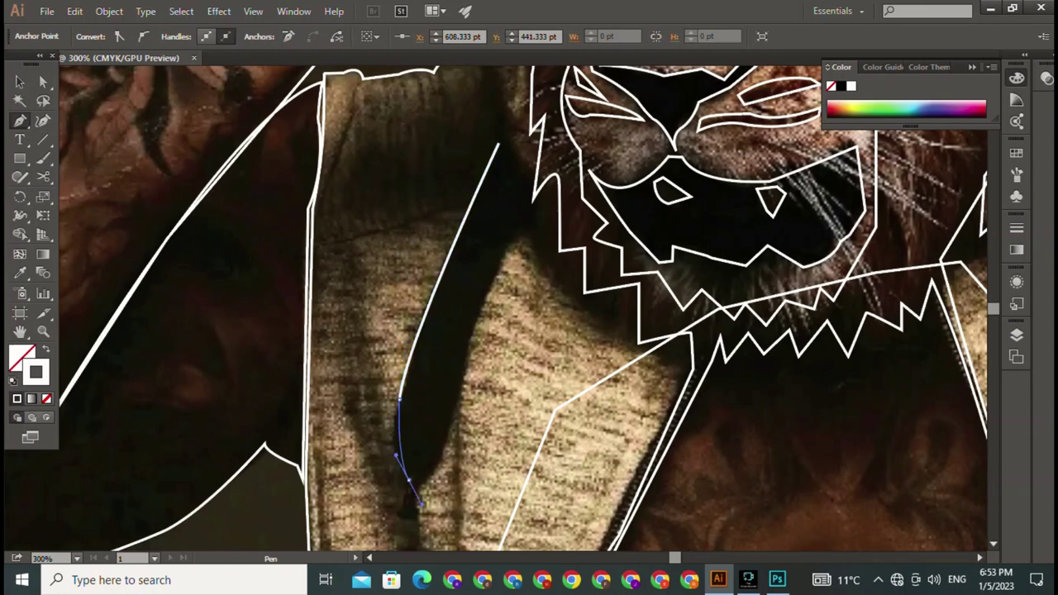
pyautogui.click(404, 514)
pyautogui.click(418, 516)
pyautogui.click(418, 485)
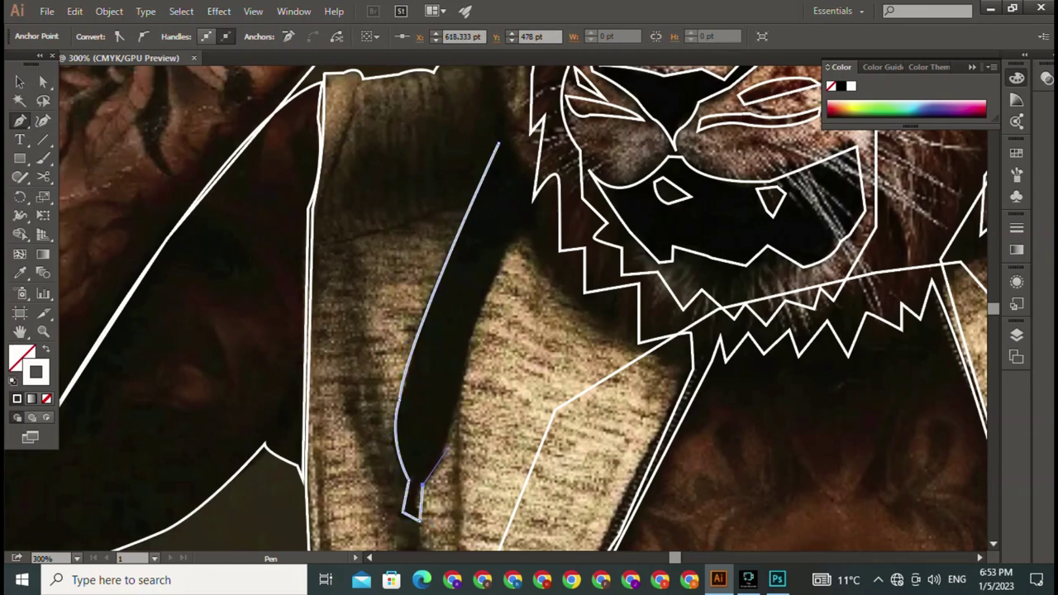
pyautogui.moveTo(450, 427); pyautogui.dragTo(458, 387)
pyautogui.moveTo(516, 226); pyautogui.dragTo(544, 180)
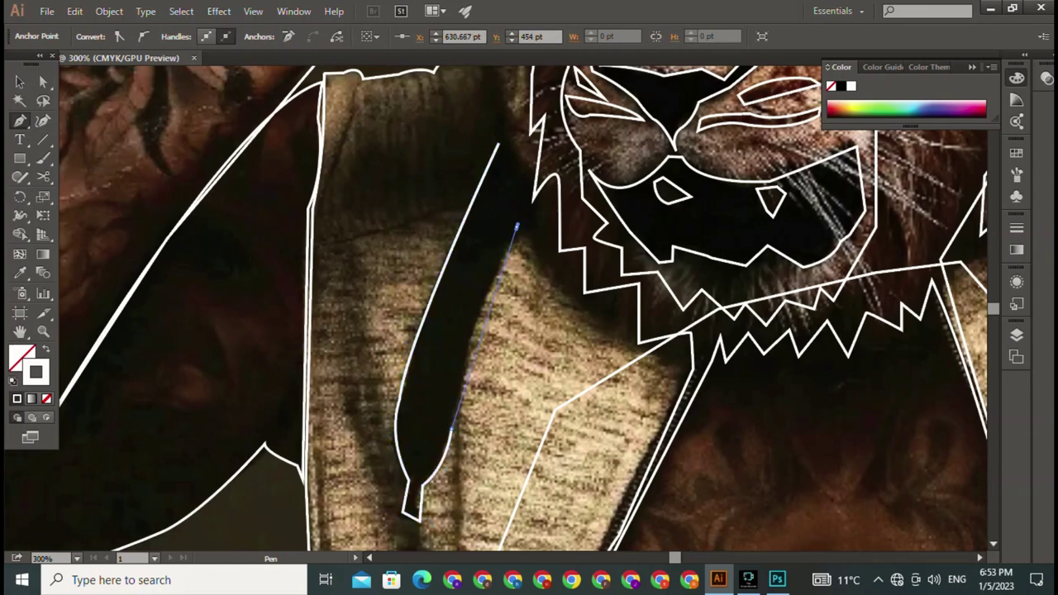
pyautogui.click(499, 145)
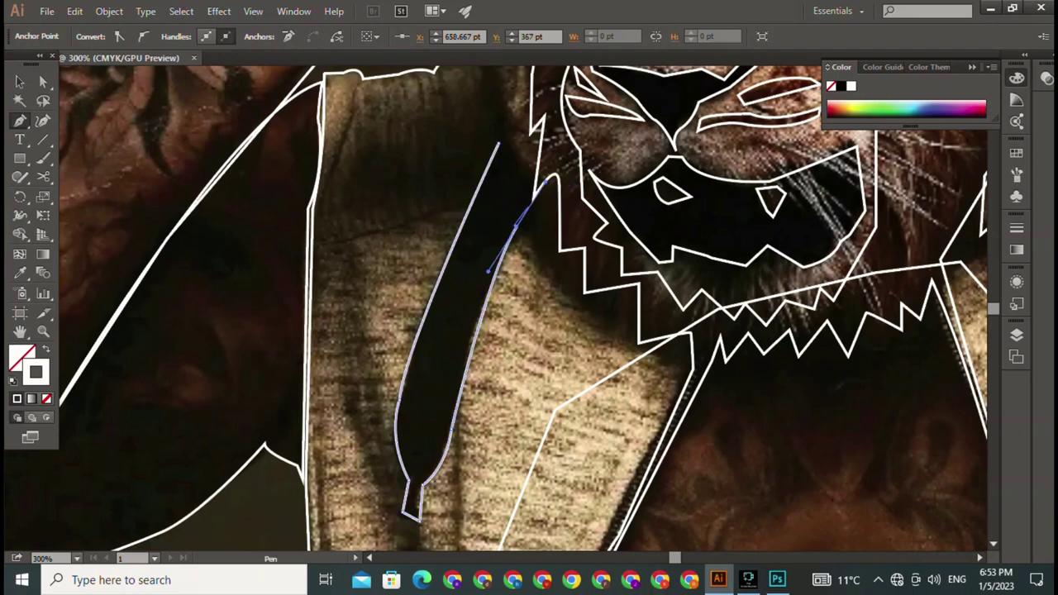
pyautogui.click(530, 211)
pyautogui.click(500, 116)
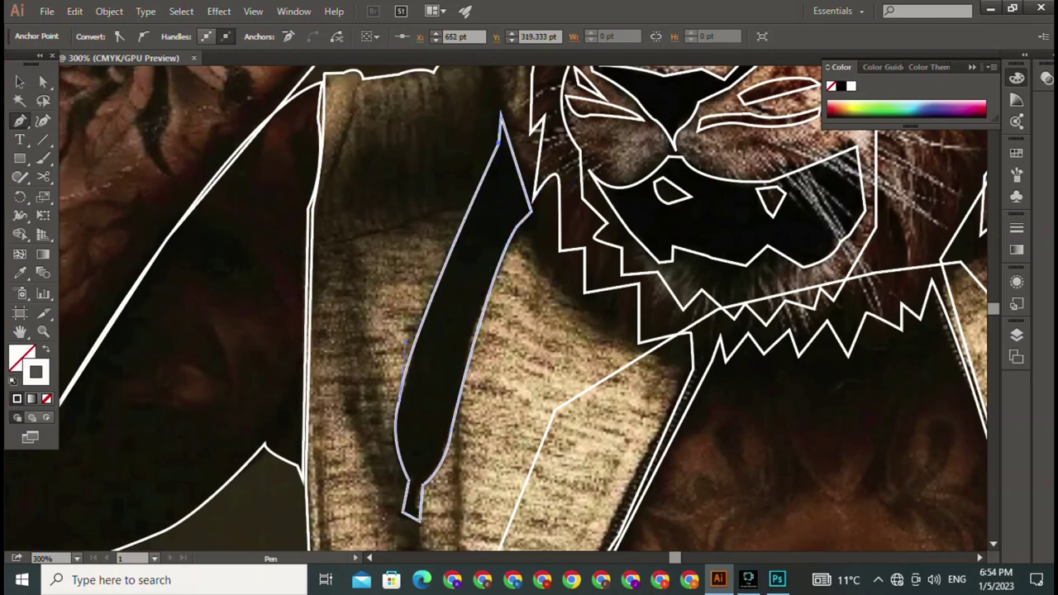
pyautogui.scroll(-5, 529, 306)
# Trace the curved zipper-side fold down the hoodie and close it at its lower end.
pyautogui.scroll(-2, 529, 306)
pyautogui.scroll(-1, 529, 305)
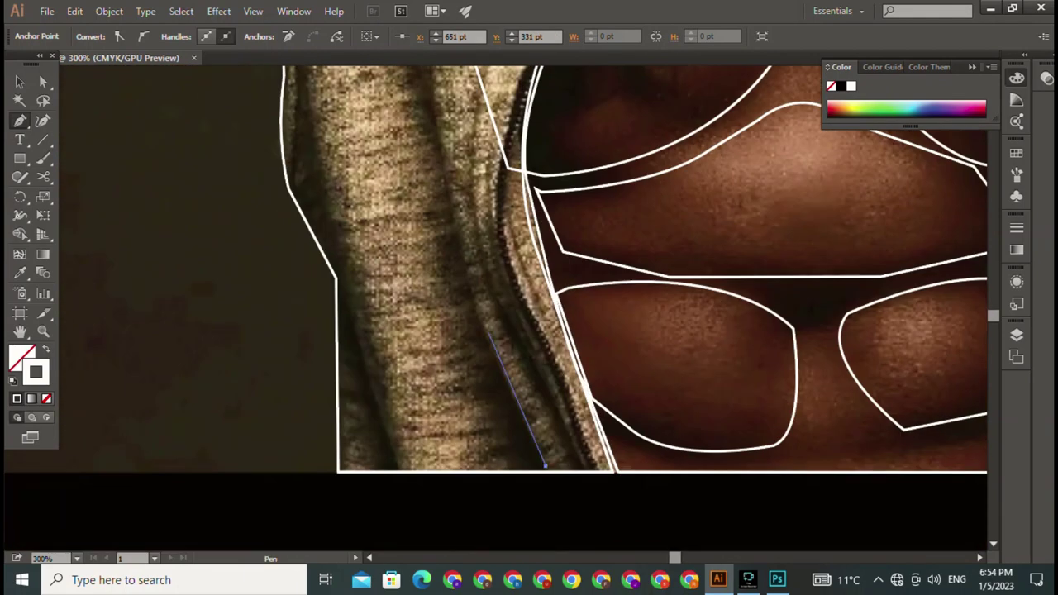
pyautogui.scroll(5, 545, 466)
pyautogui.scroll(3, 544, 496)
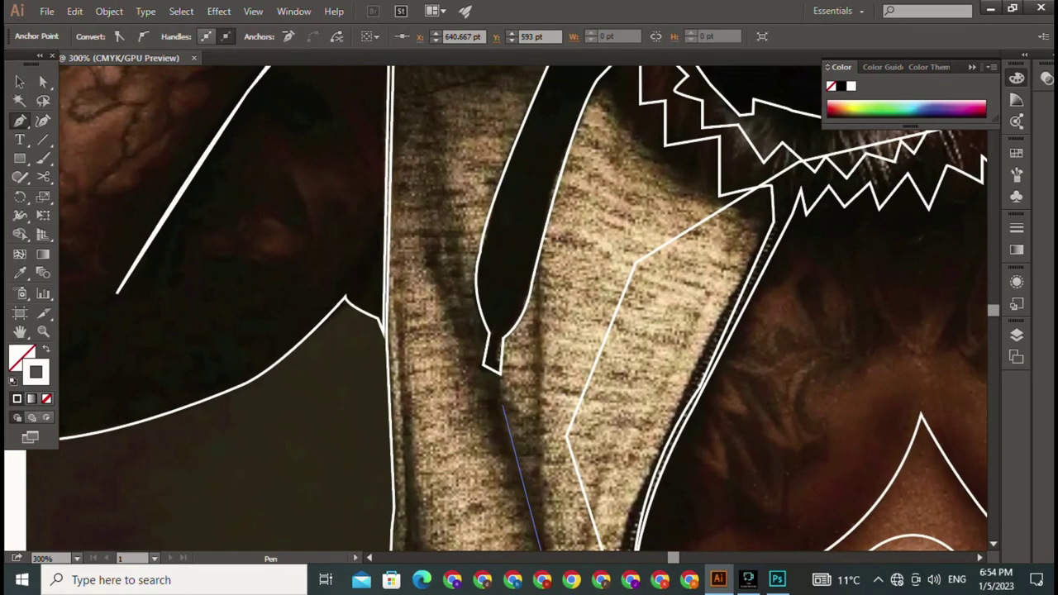
pyautogui.scroll(5, 506, 496)
pyautogui.scroll(3, 533, 430)
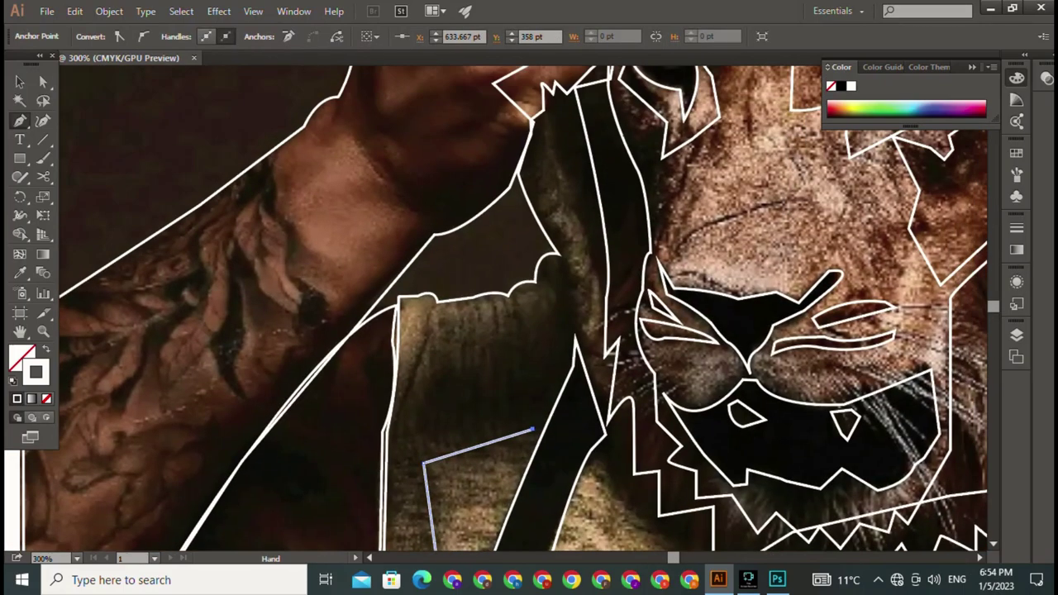
pyautogui.moveTo(589, 453); pyautogui.dragTo(558, 308)
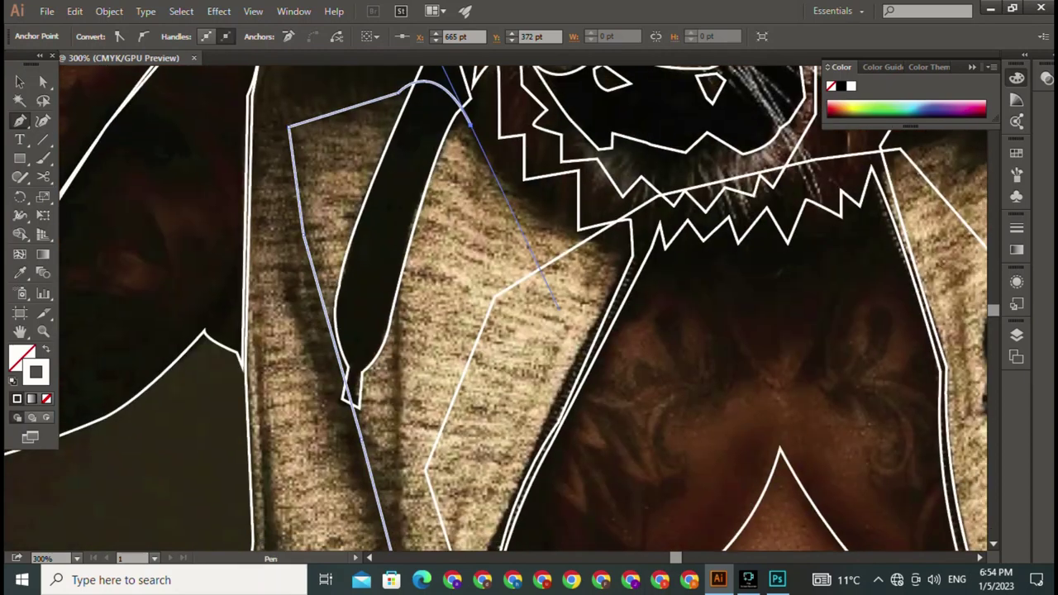
pyautogui.scroll(-3, 559, 308)
pyautogui.scroll(-3, 579, 330)
pyautogui.hscroll(-2, 579, 330)
pyautogui.moveTo(663, 358); pyautogui.dragTo(689, 415)
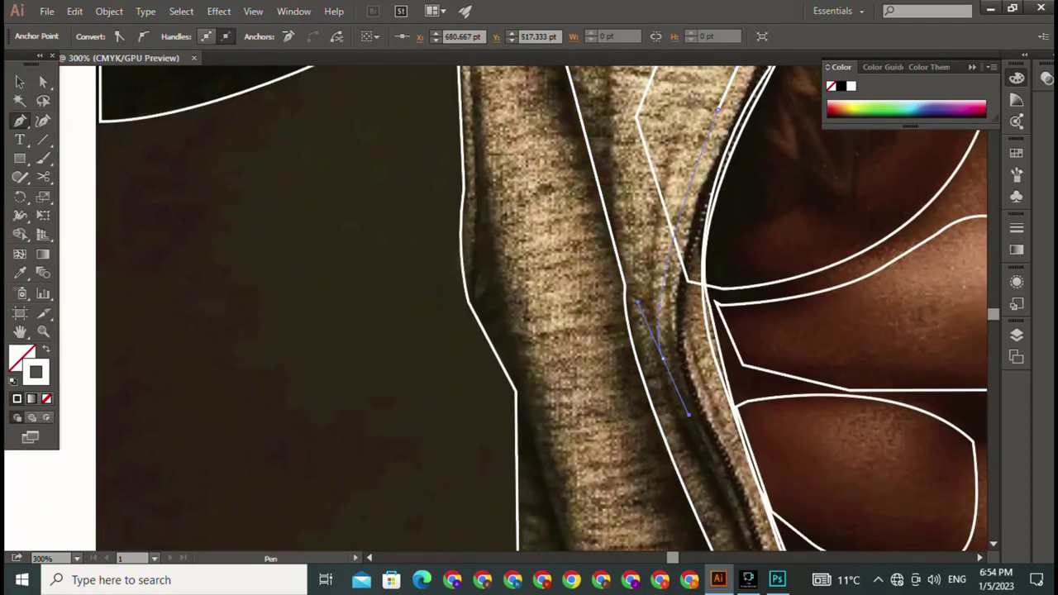
pyautogui.scroll(-3, 663, 358)
pyautogui.hscroll(2, 663, 358)
pyautogui.click(663, 358)
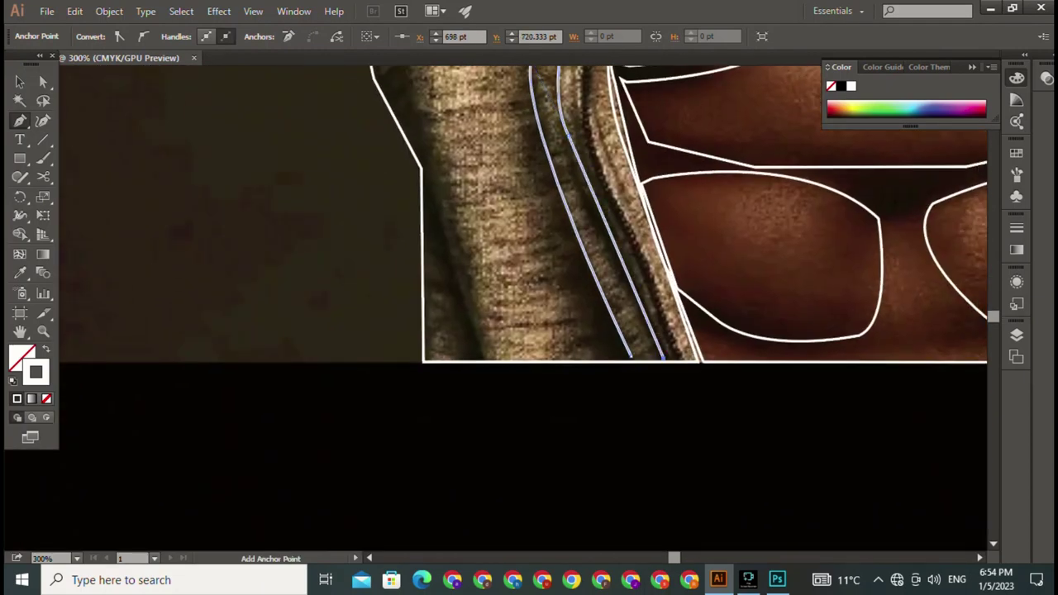
pyautogui.click(630, 357)
# Outline the narrow fold along the hoodie's left edge, then start a line at the bottom edge.
pyautogui.click(482, 358)
pyautogui.click(427, 177)
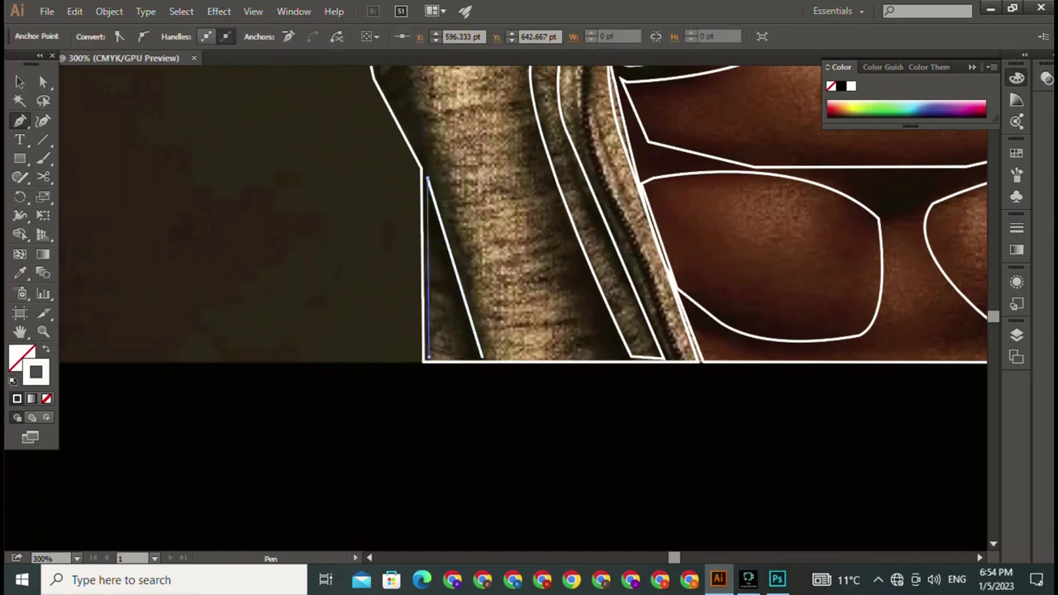
pyautogui.click(428, 358)
pyautogui.click(482, 357)
pyautogui.moveTo(482, 357); pyautogui.dragTo(132, 445)
pyautogui.moveTo(496, 331); pyautogui.dragTo(130, 365)
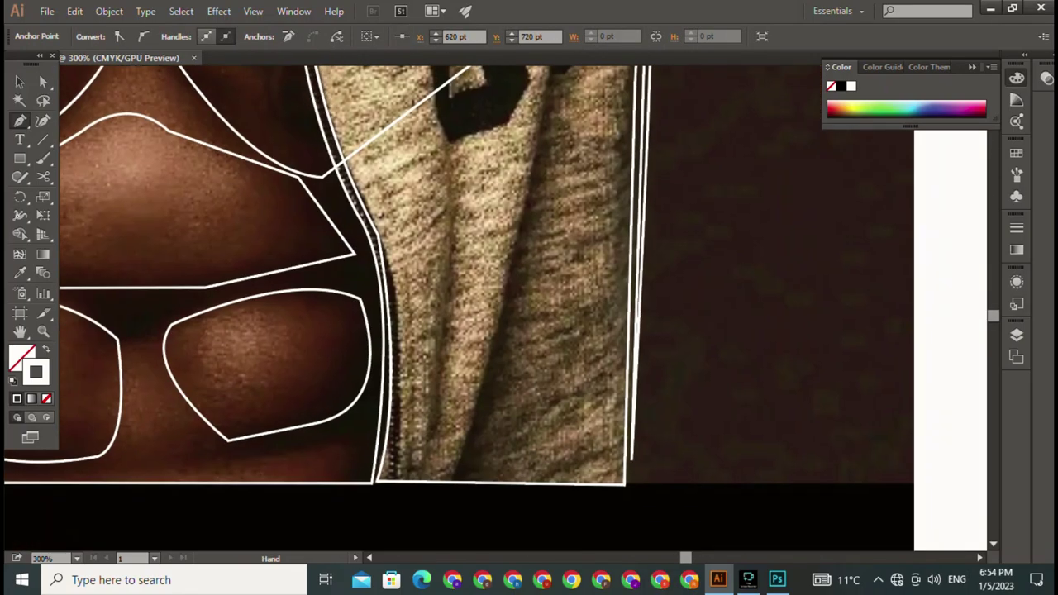
pyautogui.moveTo(428, 436); pyautogui.dragTo(420, 539)
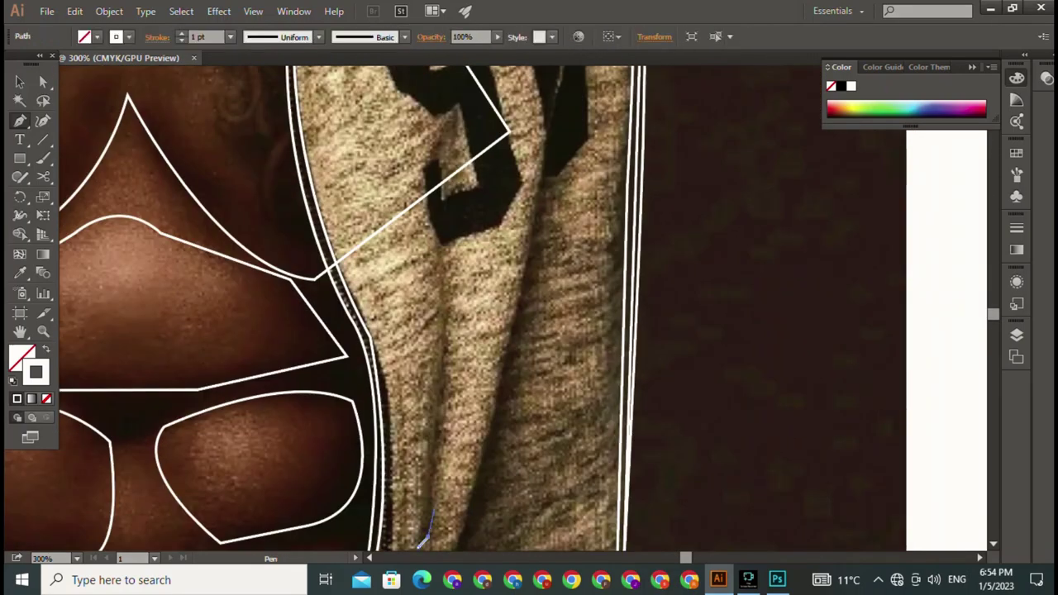
pyautogui.click(446, 214)
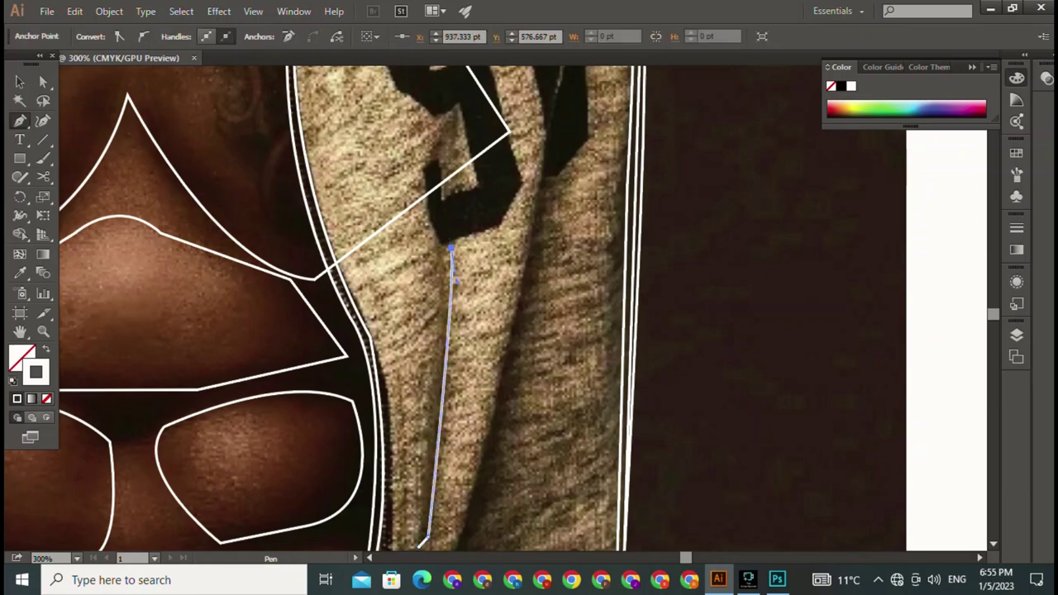
# Outline the lettering panel with corner anchors across its top and down its right side, closing at the bottom.
pyautogui.scroll(3, 438, 231)
pyautogui.scroll(4, 433, 256)
pyautogui.click(433, 256)
pyautogui.click(478, 191)
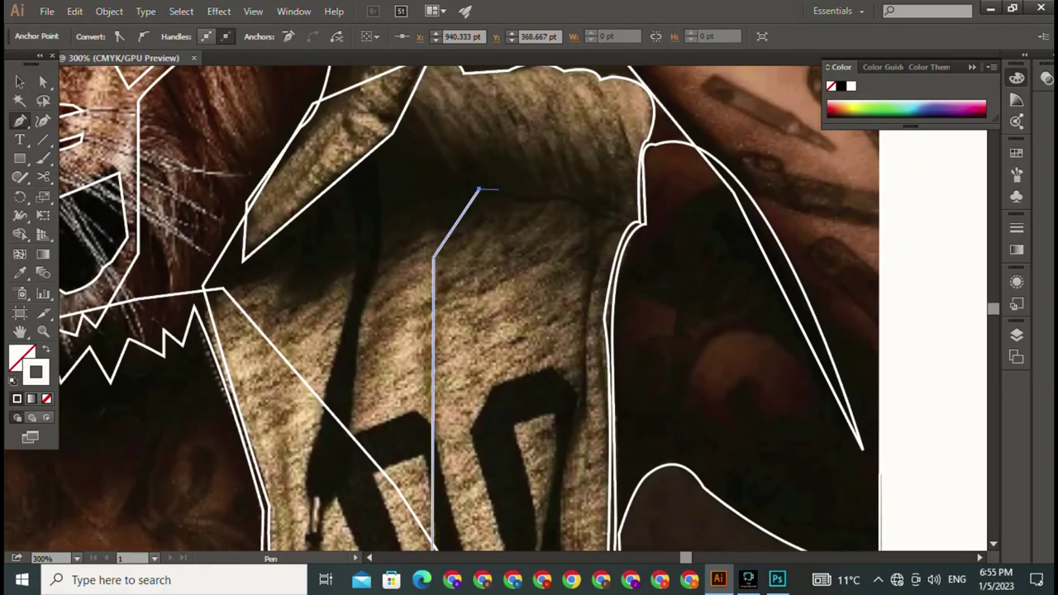
pyautogui.click(516, 196)
pyautogui.click(572, 194)
pyautogui.click(593, 236)
pyautogui.moveTo(576, 381); pyautogui.dragTo(574, 440)
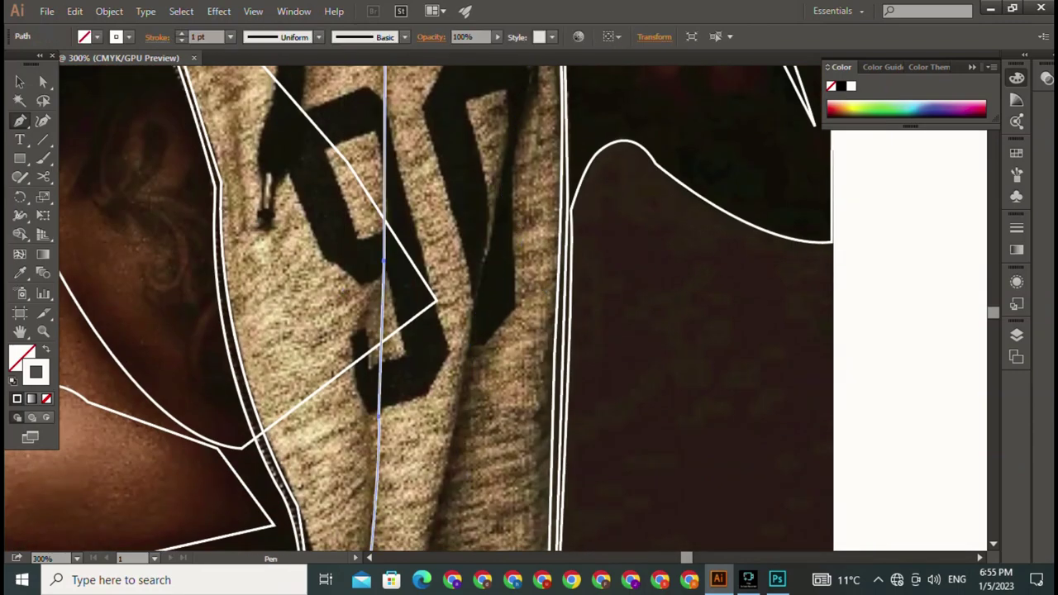
pyautogui.moveTo(578, 381); pyautogui.dragTo(478, 339)
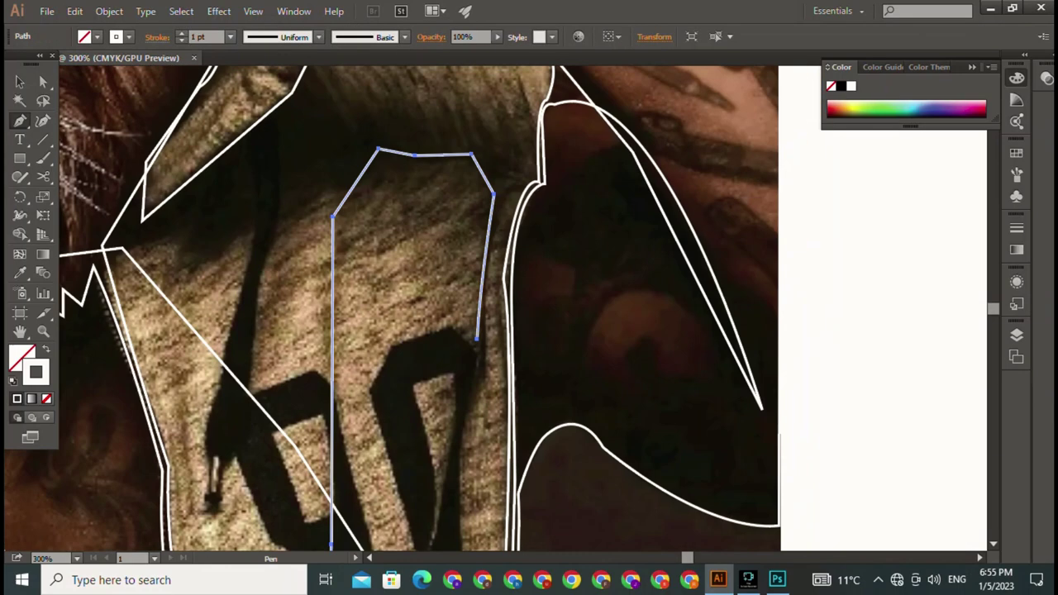
pyautogui.scroll(-5, 477, 339)
pyautogui.click(485, 508)
pyautogui.scroll(-6, 484, 507)
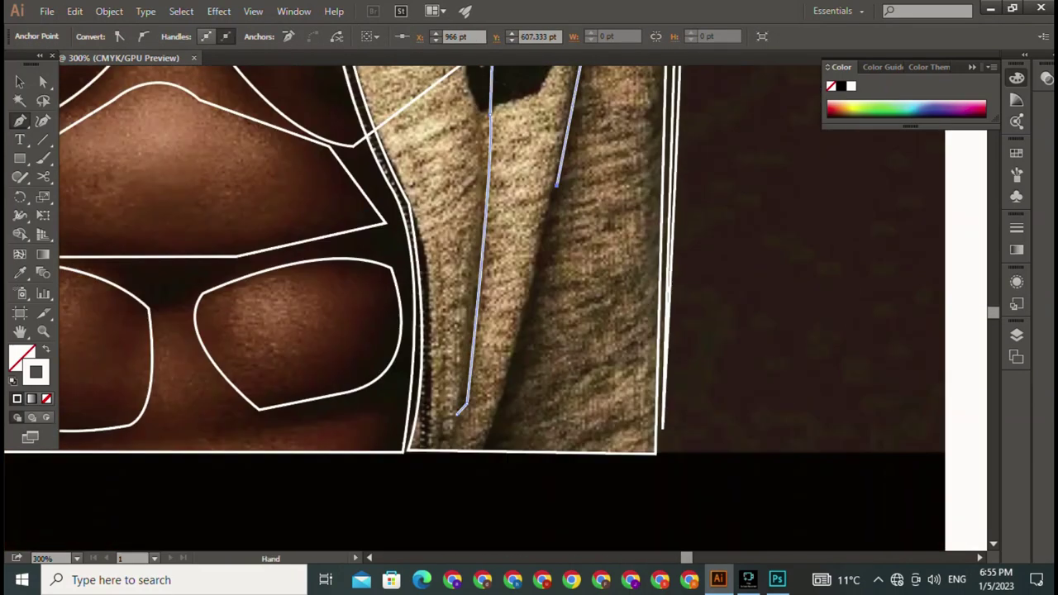
pyautogui.click(496, 409)
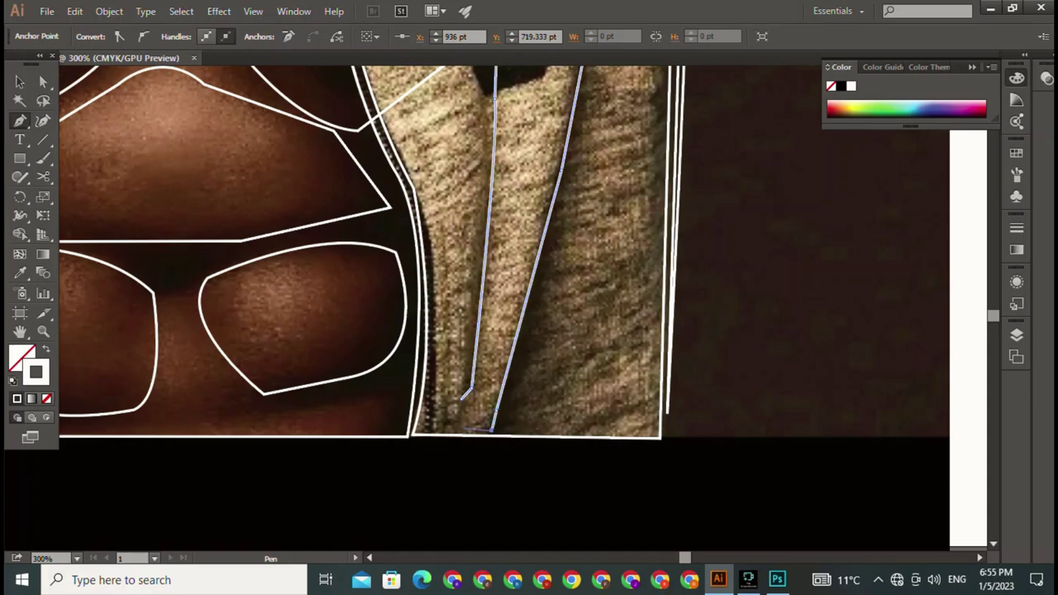
# Start a curved outline along the dark crease at the top of the lettered panel.
pyautogui.moveTo(494, 339); pyautogui.dragTo(457, 544)
pyautogui.moveTo(446, 124); pyautogui.dragTo(624, 529)
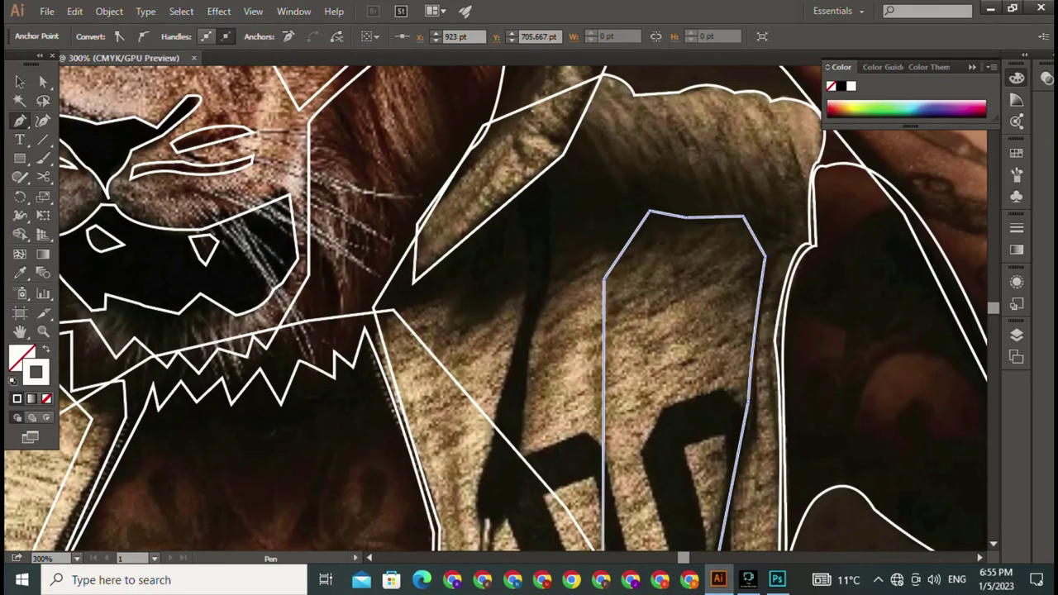
pyautogui.moveTo(518, 207); pyautogui.dragTo(531, 293)
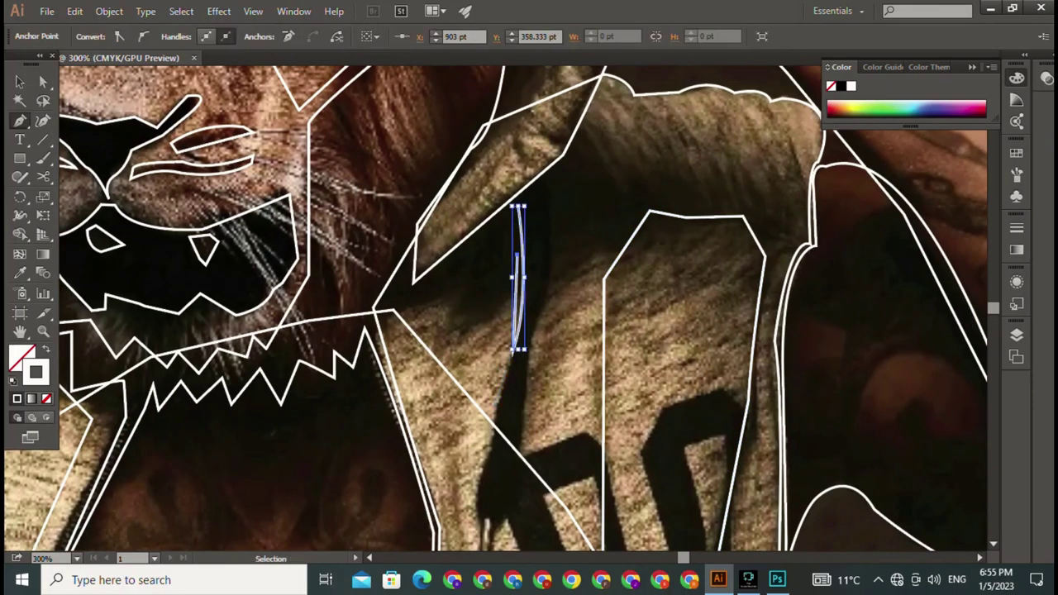
# Trace the slim crease beside the 90 lettering with curved anchors, then switch to Selection (V).
pyautogui.moveTo(496, 414); pyautogui.dragTo(518, 273)
pyautogui.moveTo(499, 368); pyautogui.dragTo(521, 403)
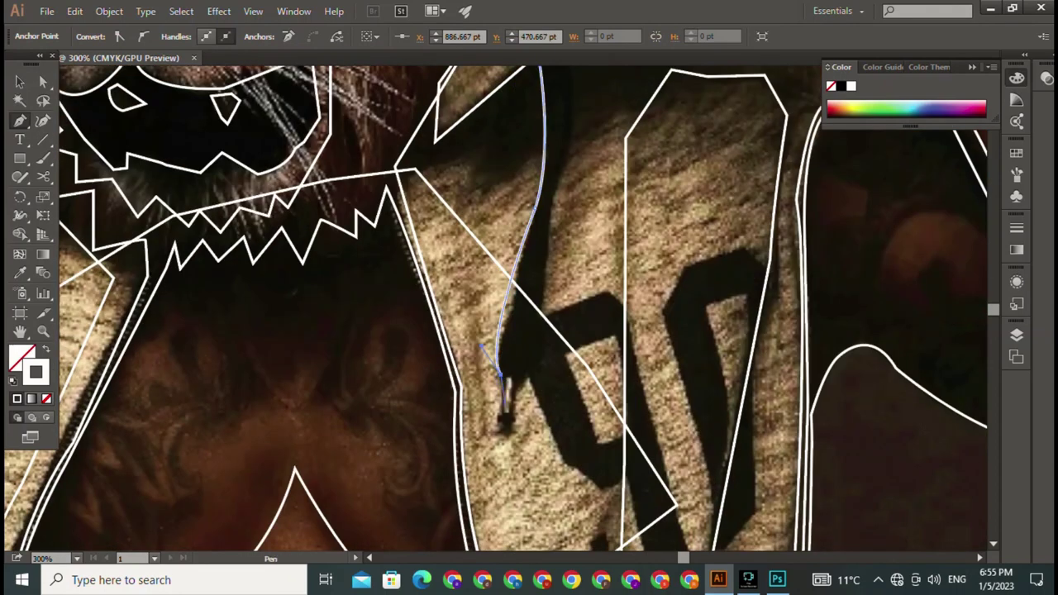
pyautogui.moveTo(550, 268)
pyautogui.mouseDown()
pyautogui.moveTo(562, 169)
pyautogui.moveTo(538, 179)
pyautogui.mouseUp()
pyautogui.moveTo(538, 372); pyautogui.dragTo(537, 234)
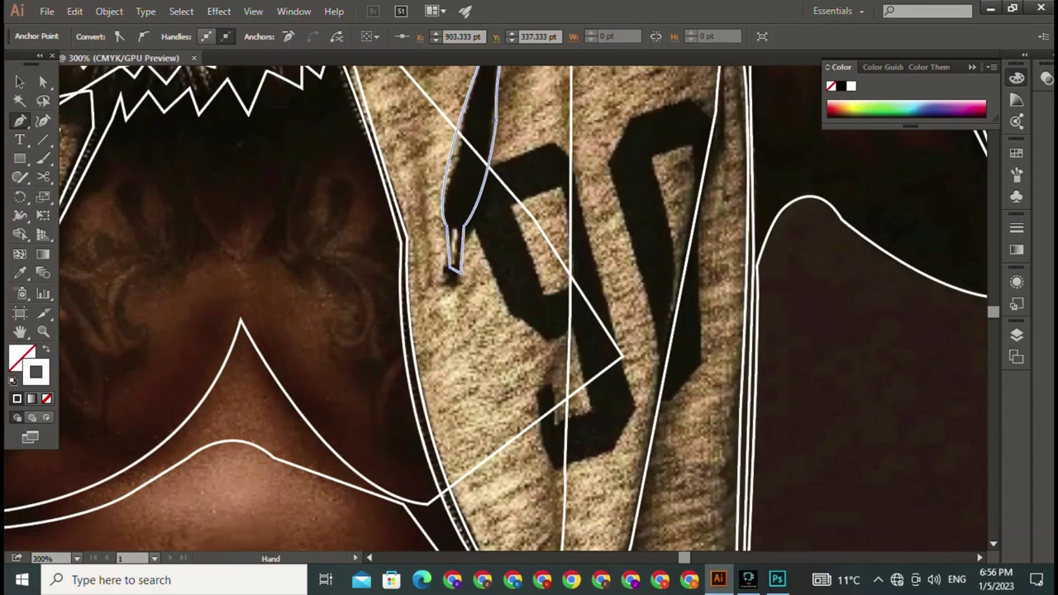
pyautogui.press('v')
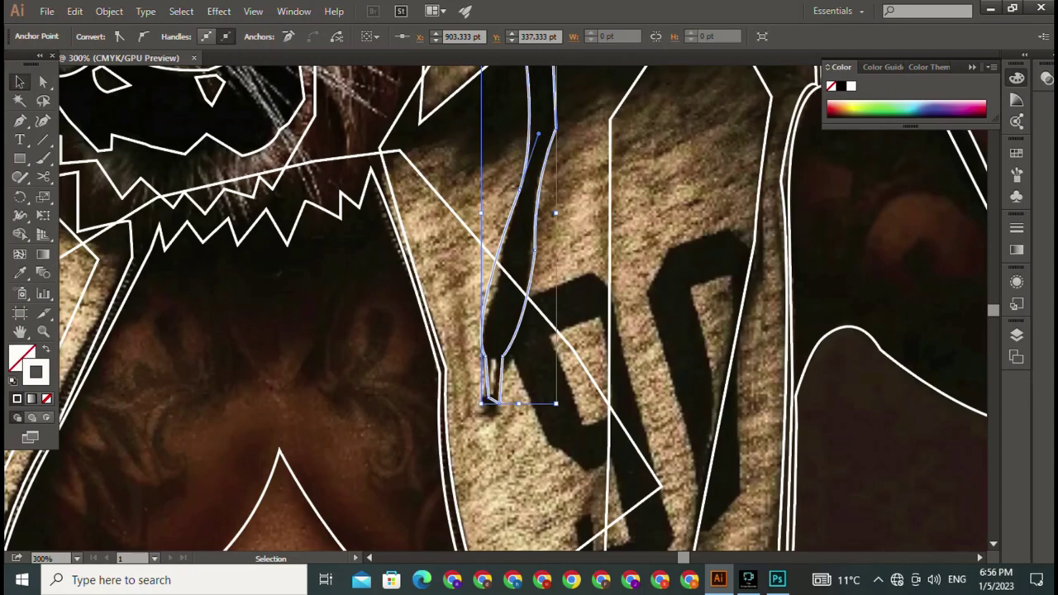
# Zoom out to the whole traced lion-headed figure and select the right arm outline.
pyautogui.hotkey('ctrl', '0')
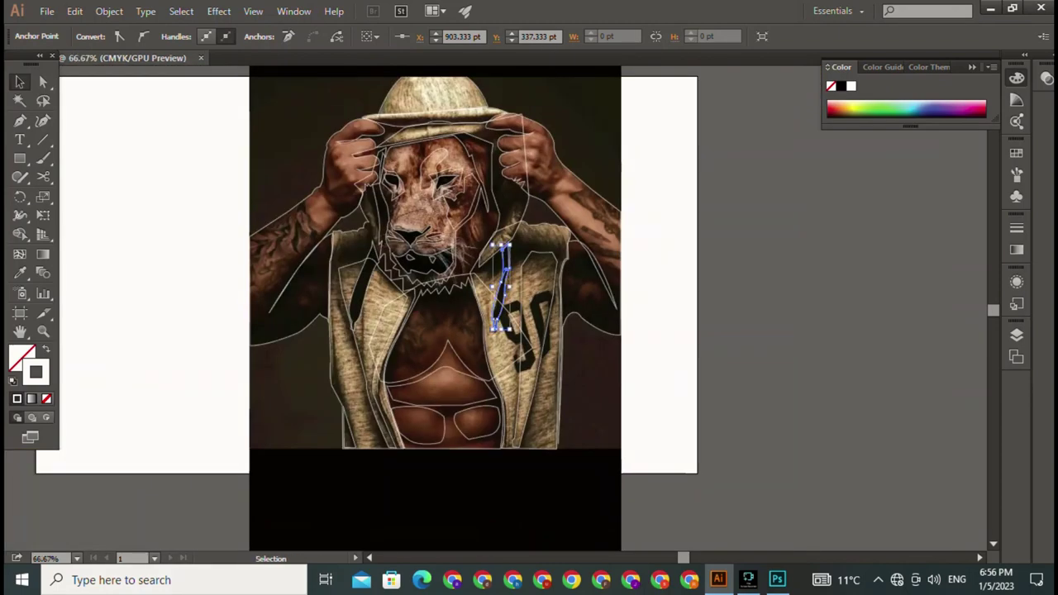
pyautogui.hotkey('ctrl', 'shift', 'a')
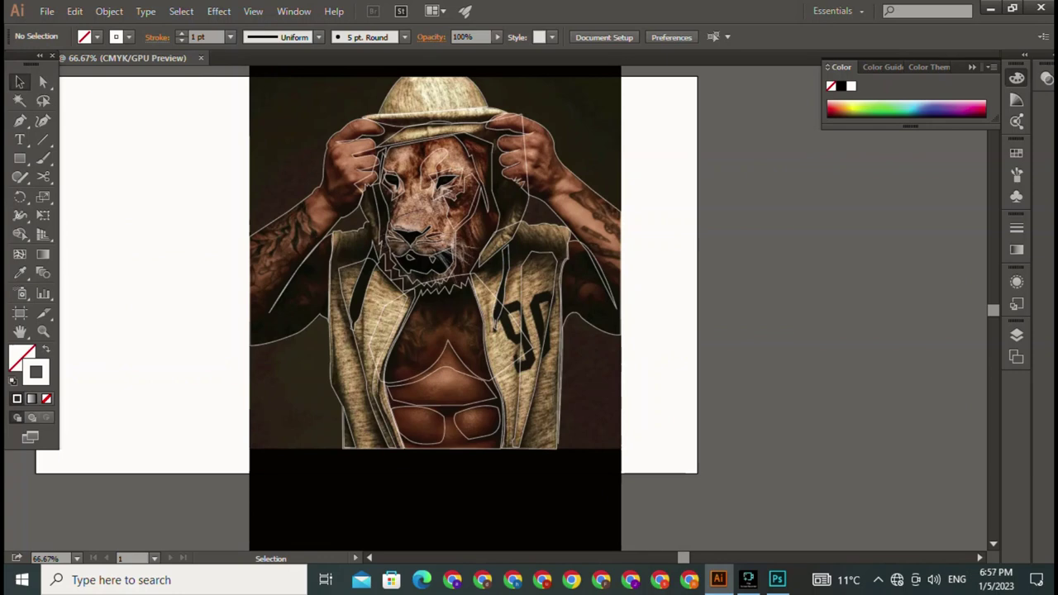
pyautogui.click(268, 310)
pyautogui.hotkey('ctrl', 'shift', 'a')
# Sample skin tone from the photo onto both arm shapes, then undo those two fills.
pyautogui.click(579, 206)
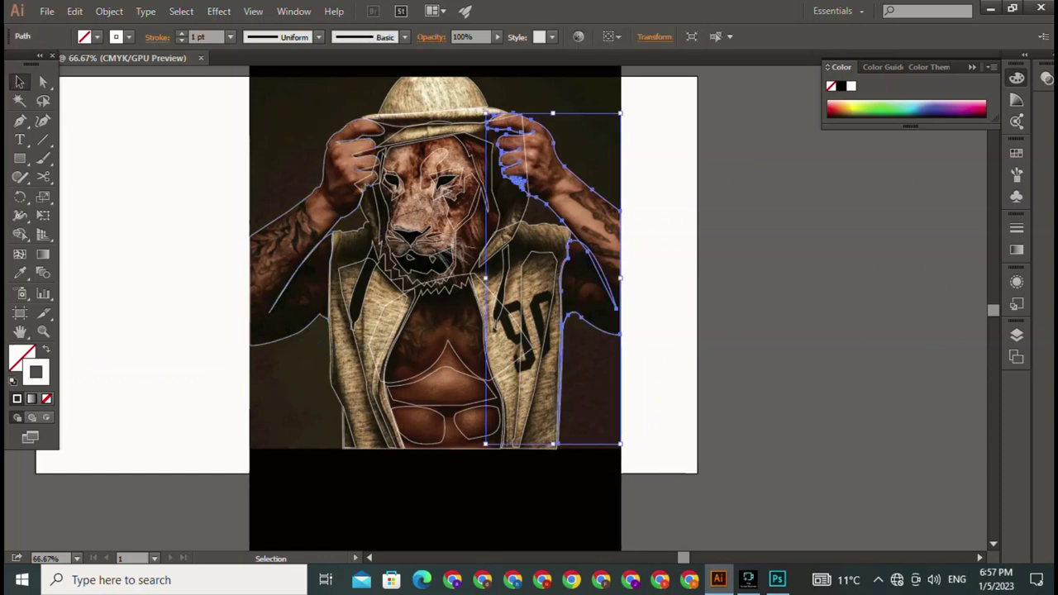
pyautogui.press('i')
pyautogui.click(355, 157)
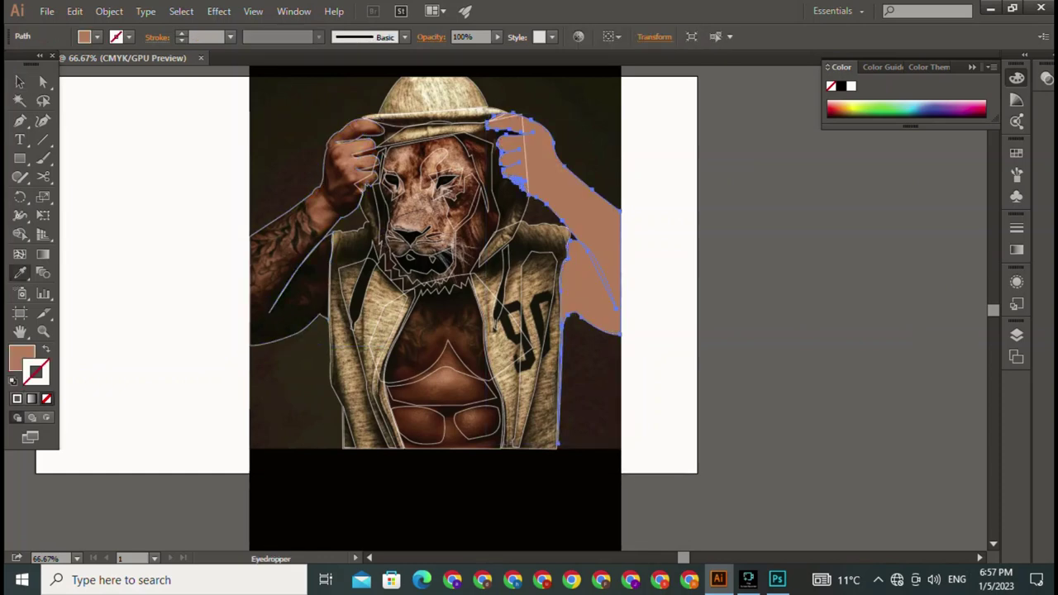
pyautogui.keyDown('ctrl'); pyautogui.click(289, 248); pyautogui.keyUp('ctrl')
pyautogui.click(282, 149)
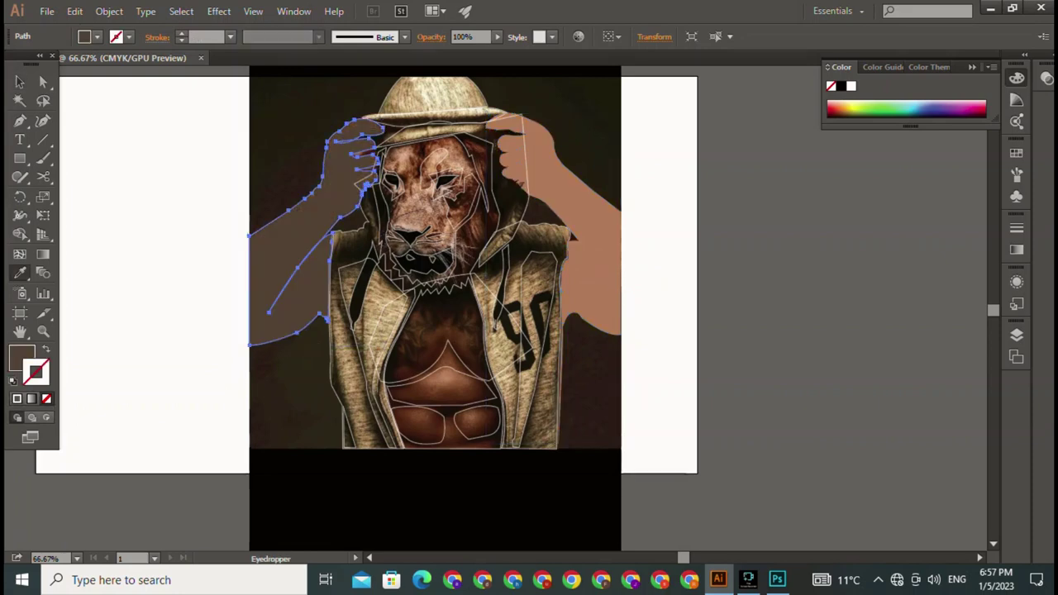
pyautogui.click(578, 248)
pyautogui.press('v')
pyautogui.hotkey('ctrl', 'shift', 'a')
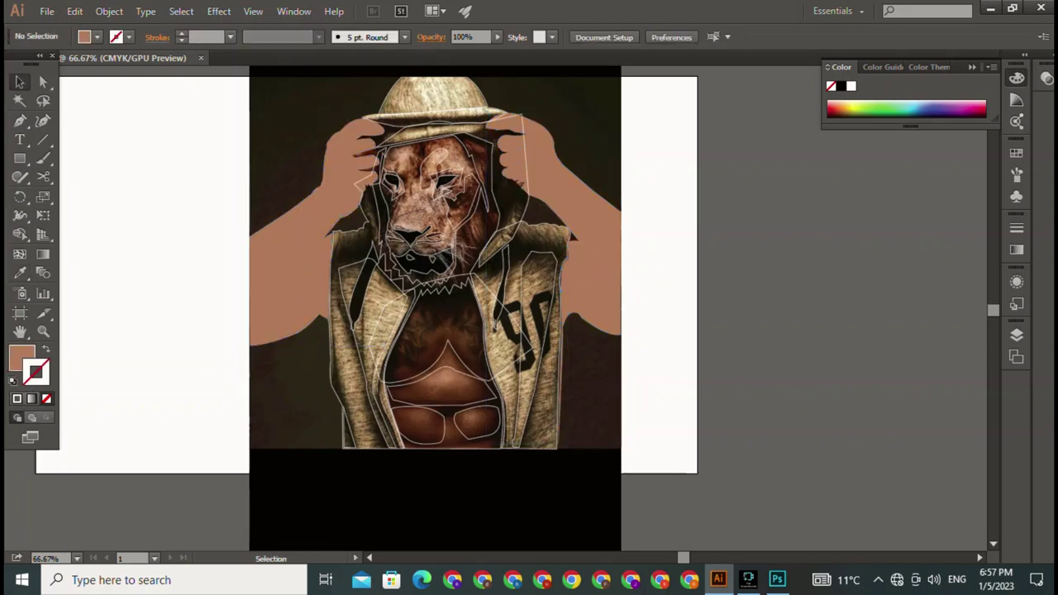
pyautogui.hotkey('ctrl', 'z')
pyautogui.hotkey('ctrl', 'z')
pyautogui.hotkey('ctrl', 'z')
pyautogui.hotkey('ctrl', 'z')
pyautogui.hotkey('ctrl', 'z')
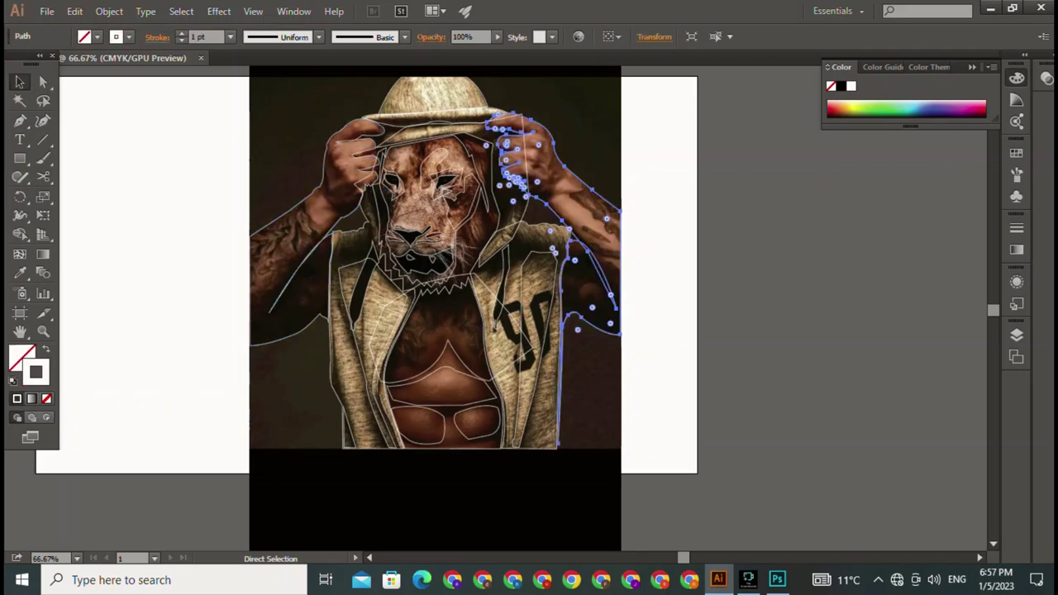
pyautogui.hotkey('ctrl', 'z')
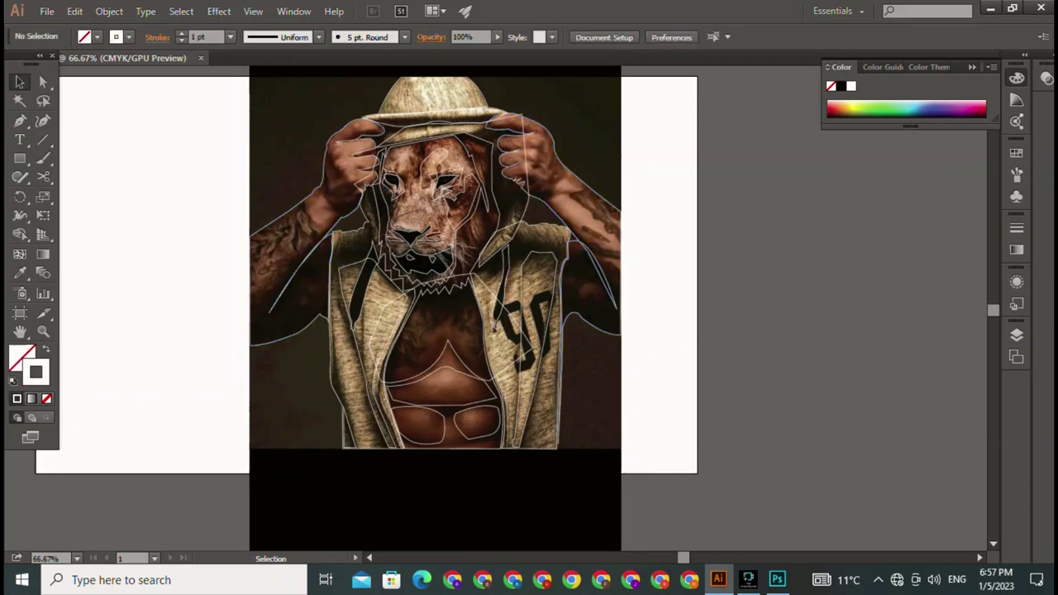
# Fill the raised fist and arm shape with skin colour sampled from the photo.
pyautogui.scroll(-1, 491, 303)
pyautogui.scroll(3, 491, 303)
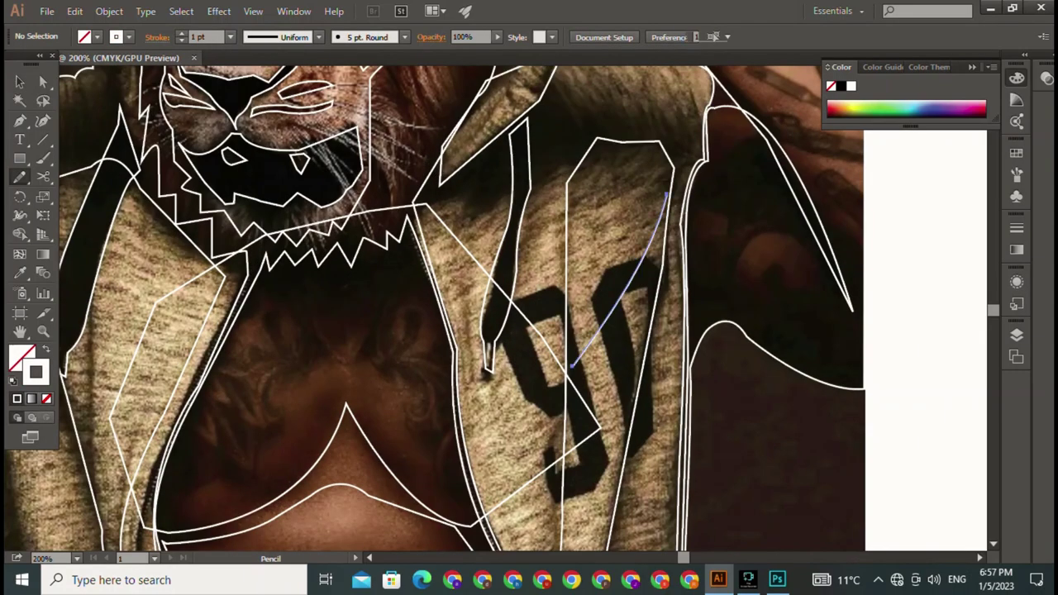
pyautogui.moveTo(529, 305)
pyautogui.mouseDown()
pyautogui.moveTo(261, 471)
pyautogui.moveTo(227, 542)
pyautogui.mouseUp()
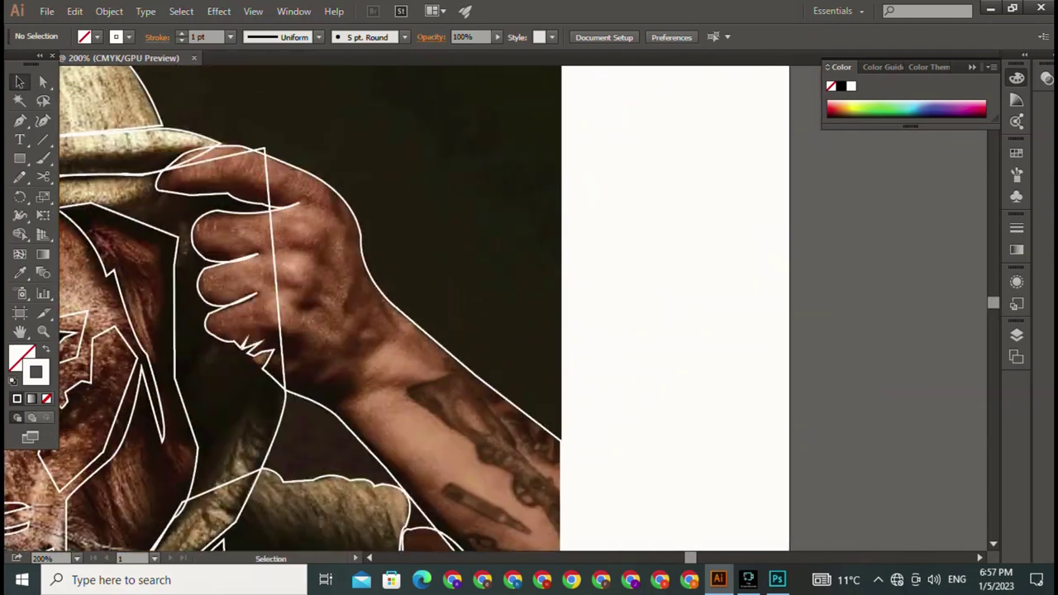
pyautogui.click(360, 240)
pyautogui.press('i')
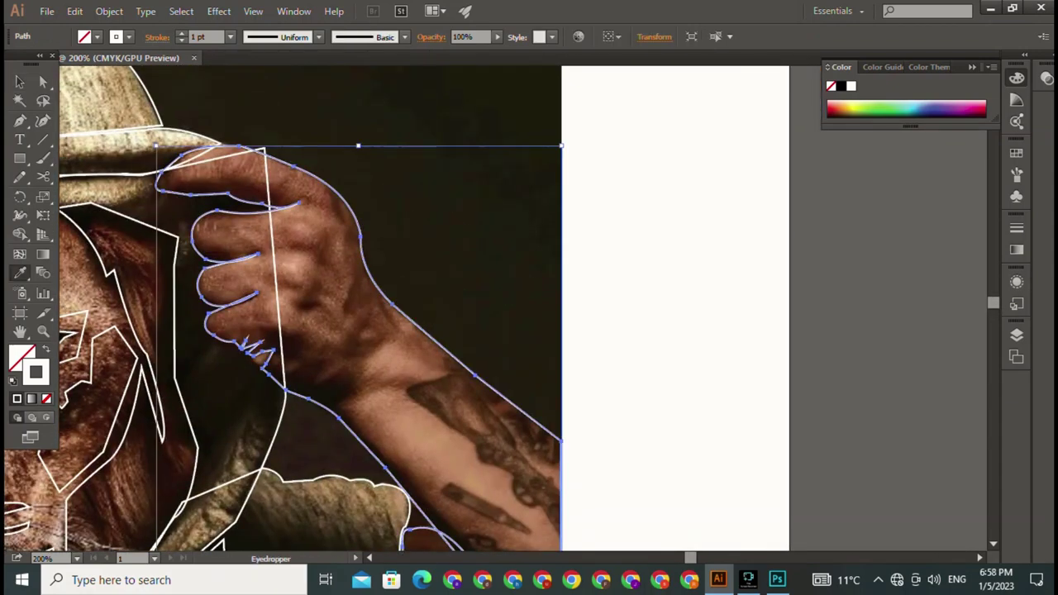
pyautogui.click(273, 273)
pyautogui.press('v')
# Fill the other raised arm with a lighter skin tone sampled from the photo.
pyautogui.moveTo(166, 331); pyautogui.dragTo(868, 316)
pyautogui.moveTo(423, 305); pyautogui.dragTo(456, 264)
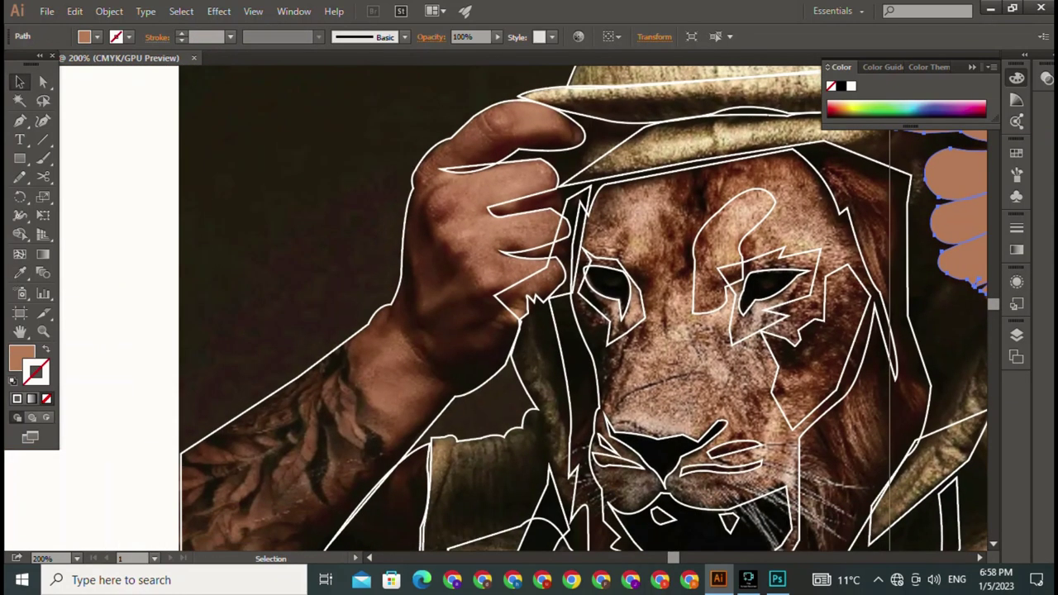
pyautogui.click(347, 339)
pyautogui.press('i')
pyautogui.click(372, 372)
pyautogui.click(955, 215)
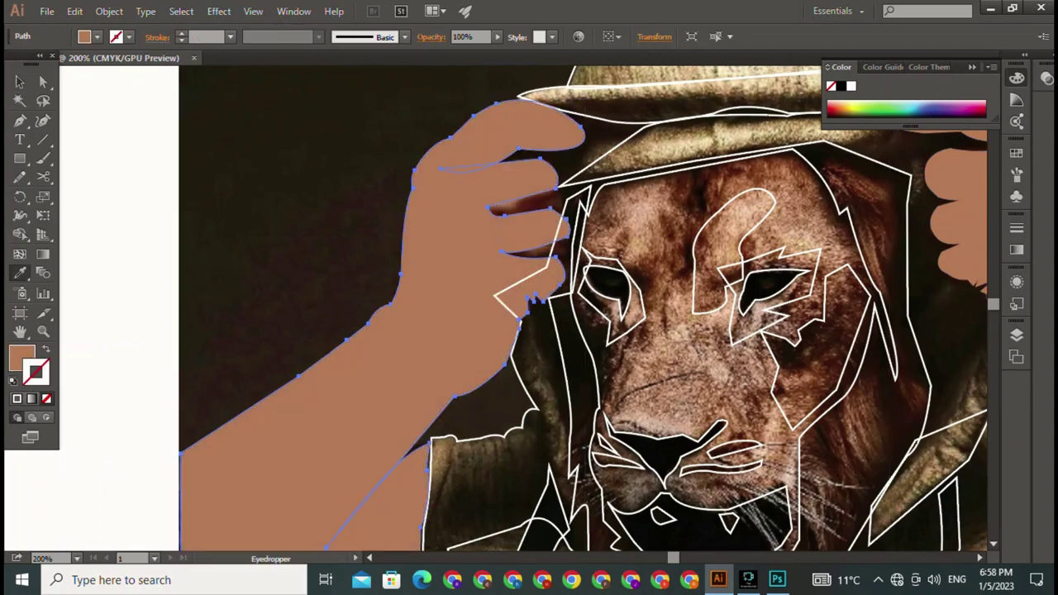
pyautogui.press('v')
# Sample a dark brown from the photo onto the central chest shape.
pyautogui.moveTo(530, 455)
pyautogui.mouseDown()
pyautogui.moveTo(530, 157)
pyautogui.moveTo(529, 207)
pyautogui.moveTo(463, 463)
pyautogui.mouseUp()
pyautogui.click(628, 157)
pyautogui.press('i')
pyautogui.click(628, 248)
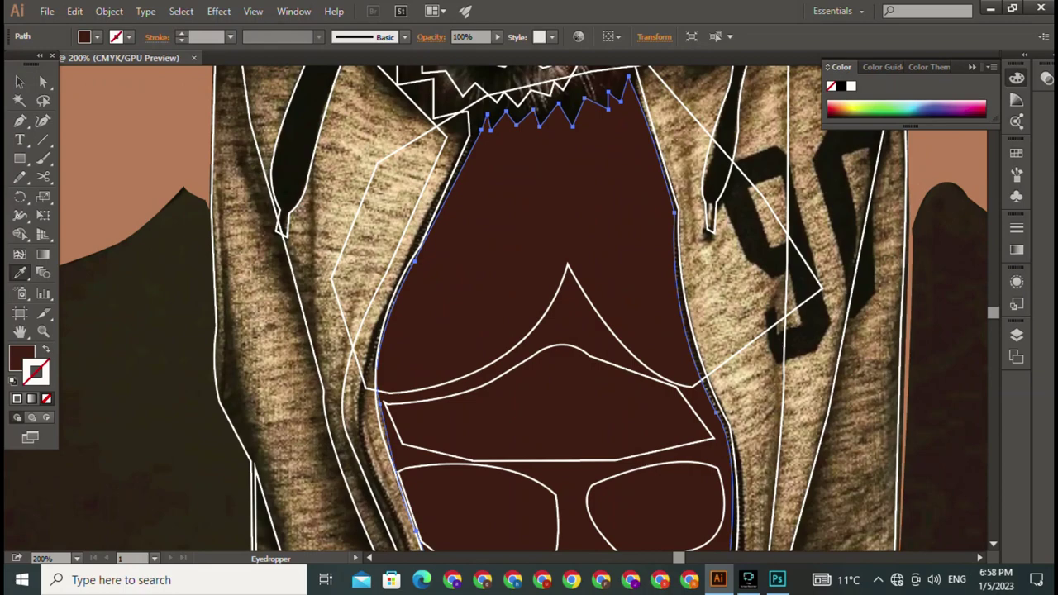
# Undo and redo the chest fill so it keeps the tan skin tone.
pyautogui.press('v')
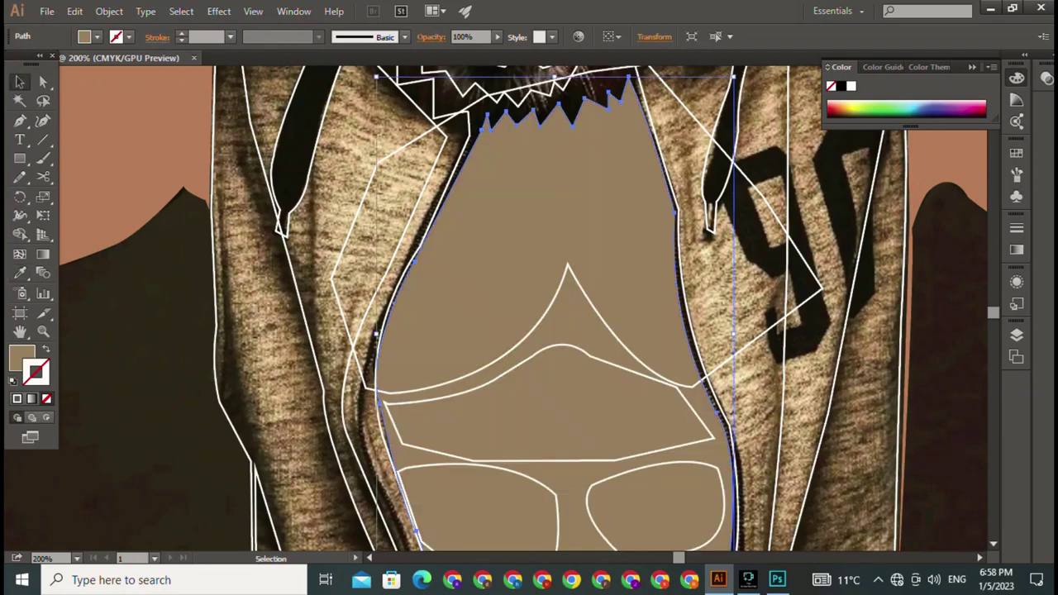
pyautogui.hotkey('ctrl', 'z')
pyautogui.hotkey('ctrl', 'z')
pyautogui.press('i')
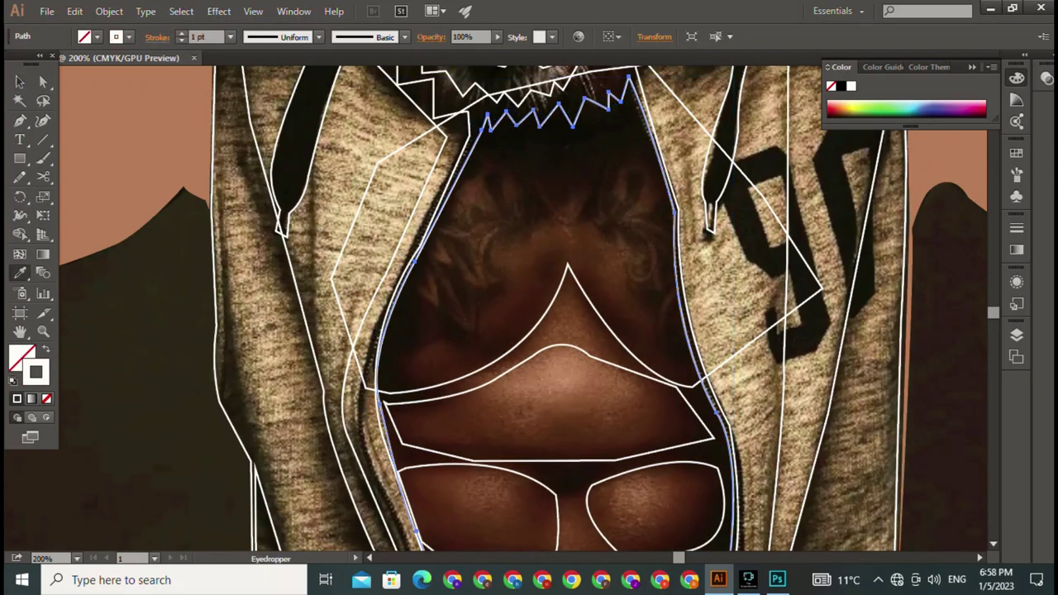
pyautogui.hotkey('ctrl', 'shift', 'z')
pyautogui.hotkey('ctrl', 'shift', 'z')
pyautogui.press('v')
# Fill the right jacket panel with a dark brown sampled from the photo.
pyautogui.moveTo(661, 414); pyautogui.dragTo(338, 194)
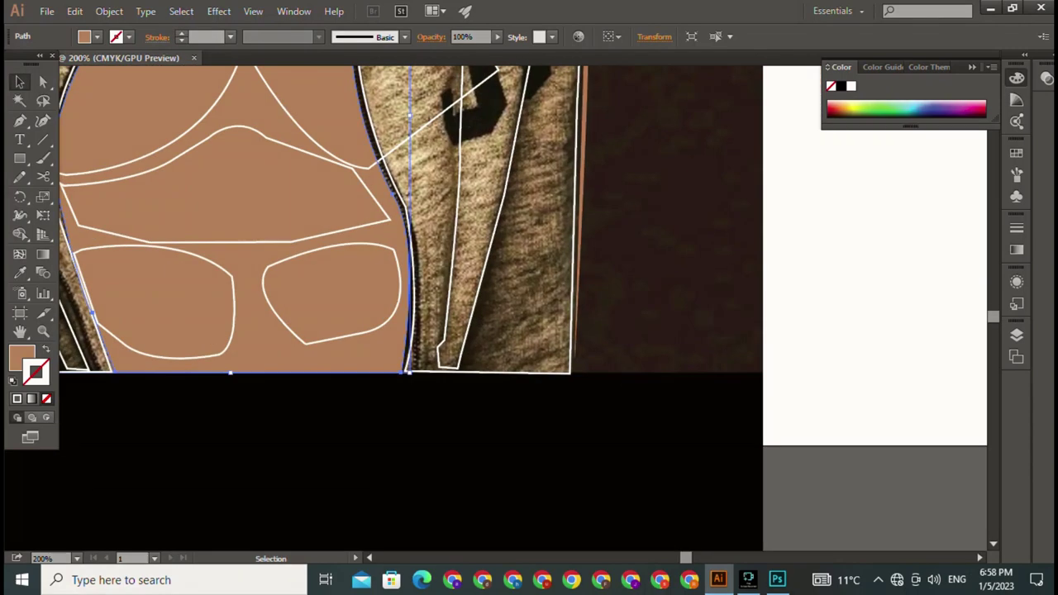
pyautogui.click(496, 248)
pyautogui.press('i')
pyautogui.click(513, 206)
pyautogui.moveTo(496, 248); pyautogui.dragTo(546, 430)
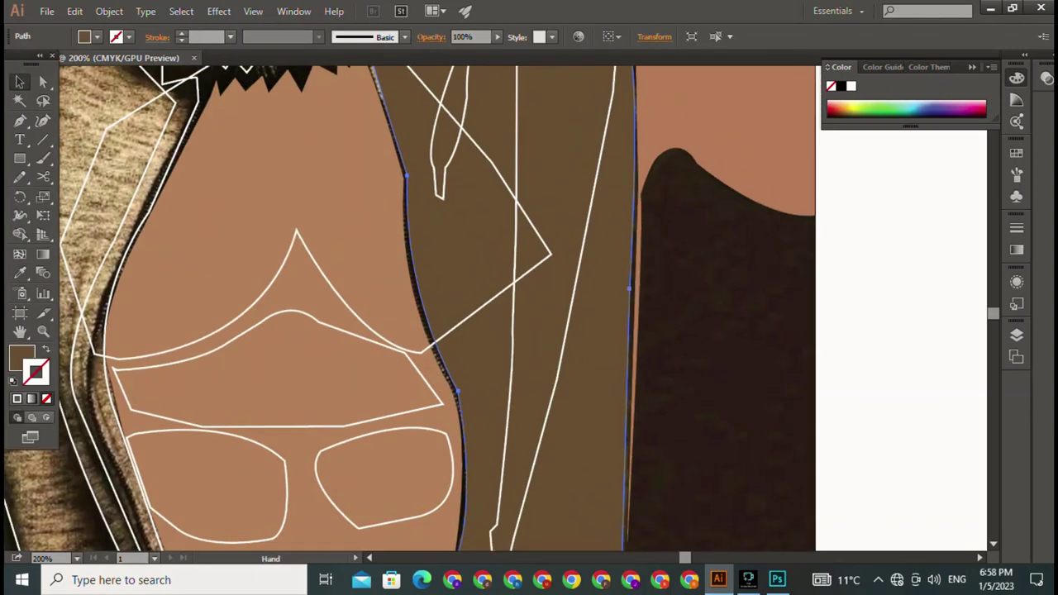
pyautogui.moveTo(413, 248); pyautogui.dragTo(580, 393)
pyautogui.click(632, 207)
# Fill the selected hoodie drawstring with black from the Fill swatches.
pyautogui.press('x')
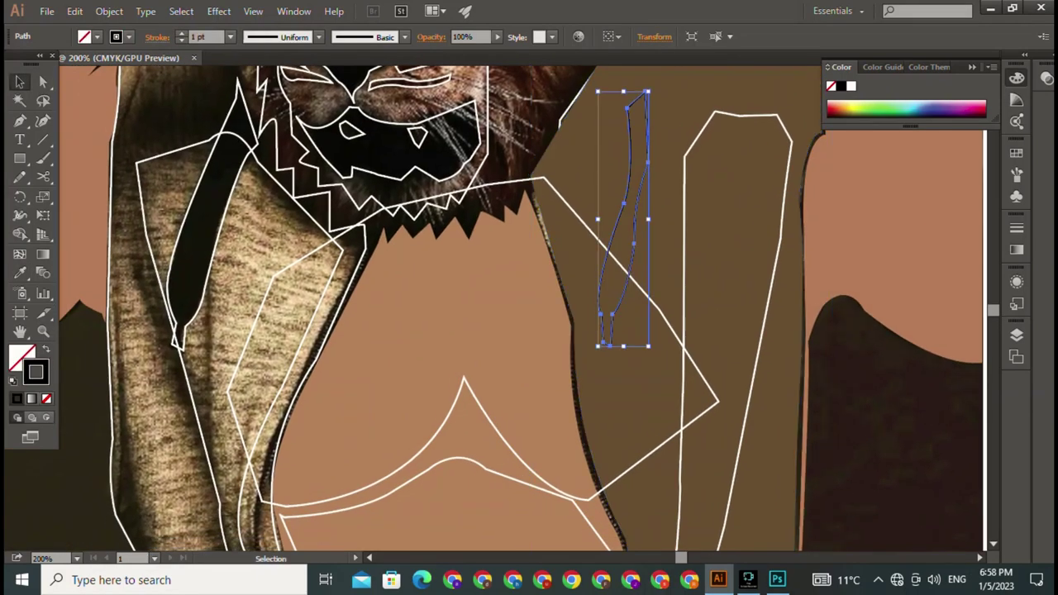
pyautogui.click(96, 37)
pyautogui.click(47, 64)
pyautogui.press('Escape')
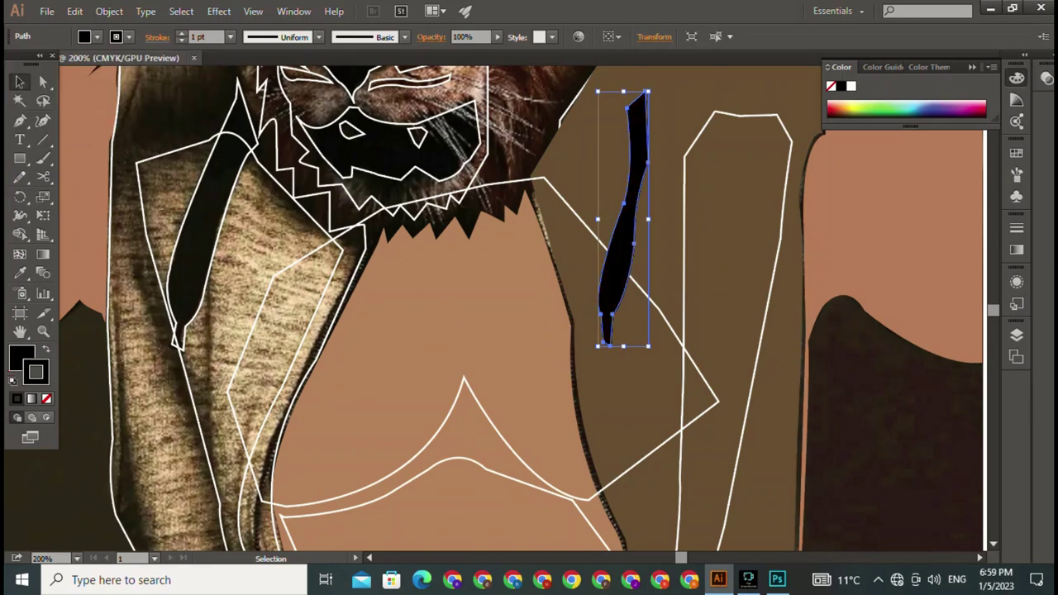
pyautogui.hotkey('ctrl', 'shift', 'a')
# Fill the left jacket panel with a tan sampled from the photo.
pyautogui.moveTo(330, 455)
pyautogui.mouseDown()
pyautogui.moveTo(496, 289)
pyautogui.moveTo(620, 124)
pyautogui.mouseUp()
pyautogui.click(446, 248)
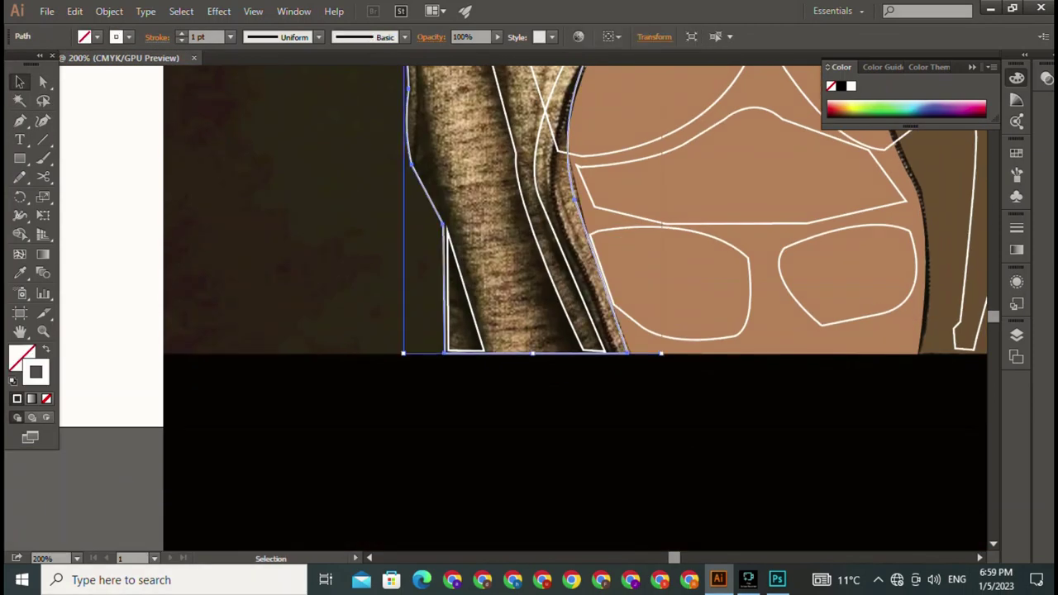
pyautogui.press('i')
pyautogui.click(661, 273)
# Make the left drawstring solid black as well.
pyautogui.moveTo(496, 207); pyautogui.dragTo(413, 496)
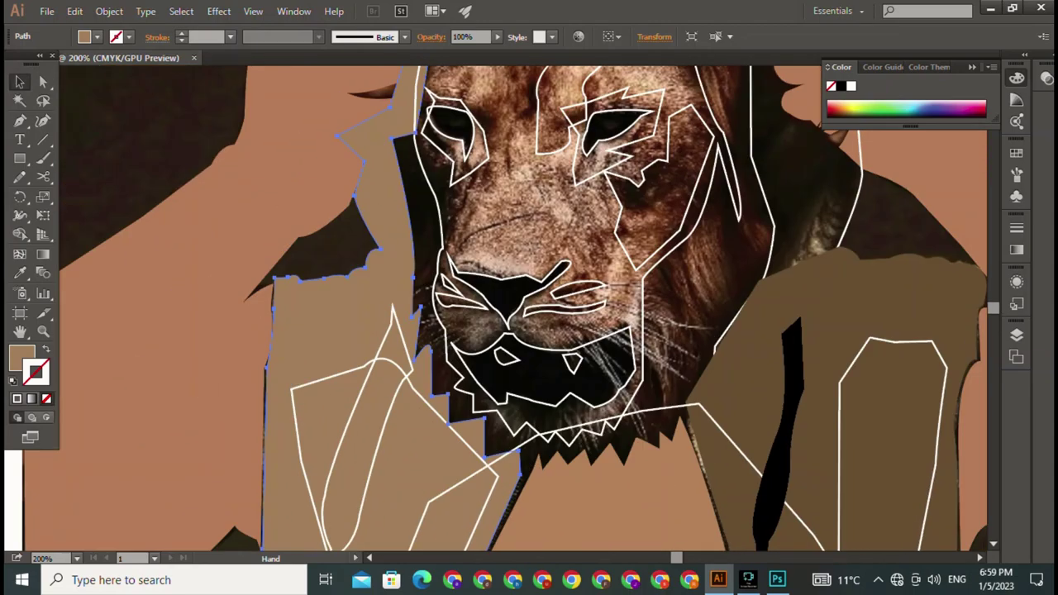
pyautogui.press('v')
pyautogui.click(389, 372)
pyautogui.press('i')
pyautogui.click(785, 372)
pyautogui.press('v')
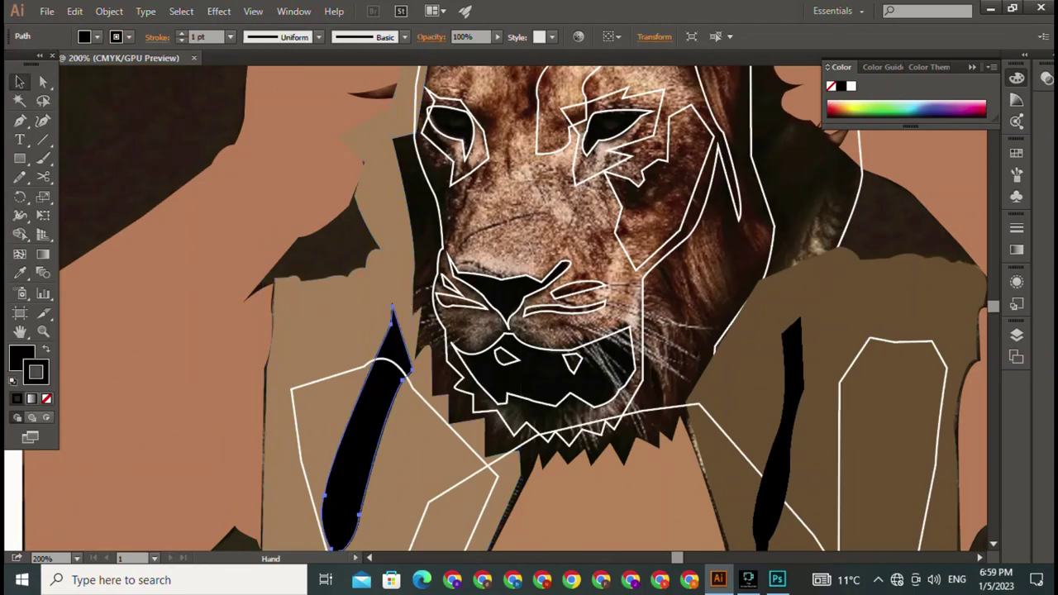
pyautogui.moveTo(496, 248)
pyautogui.mouseDown()
pyautogui.moveTo(529, 376)
pyautogui.moveTo(450, 256)
pyautogui.mouseUp()
pyautogui.moveTo(496, 413)
pyautogui.mouseDown()
pyautogui.moveTo(488, 220)
pyautogui.moveTo(434, 107)
pyautogui.mouseUp()
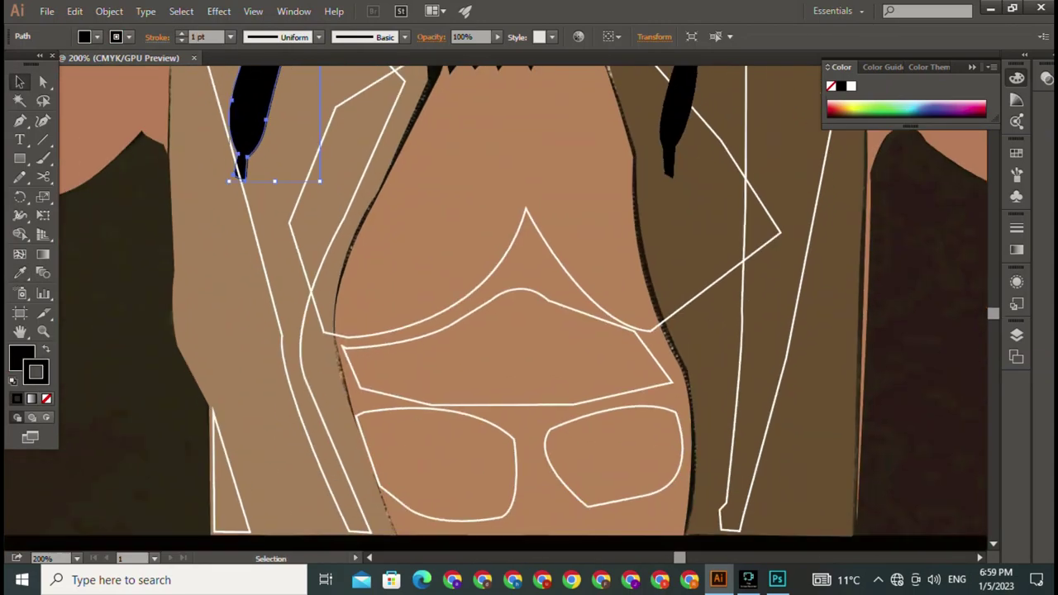
# Delete the large tan chest shape and sample dark brown onto the upper outline shape.
pyautogui.click(496, 165)
pyautogui.press('Delete')
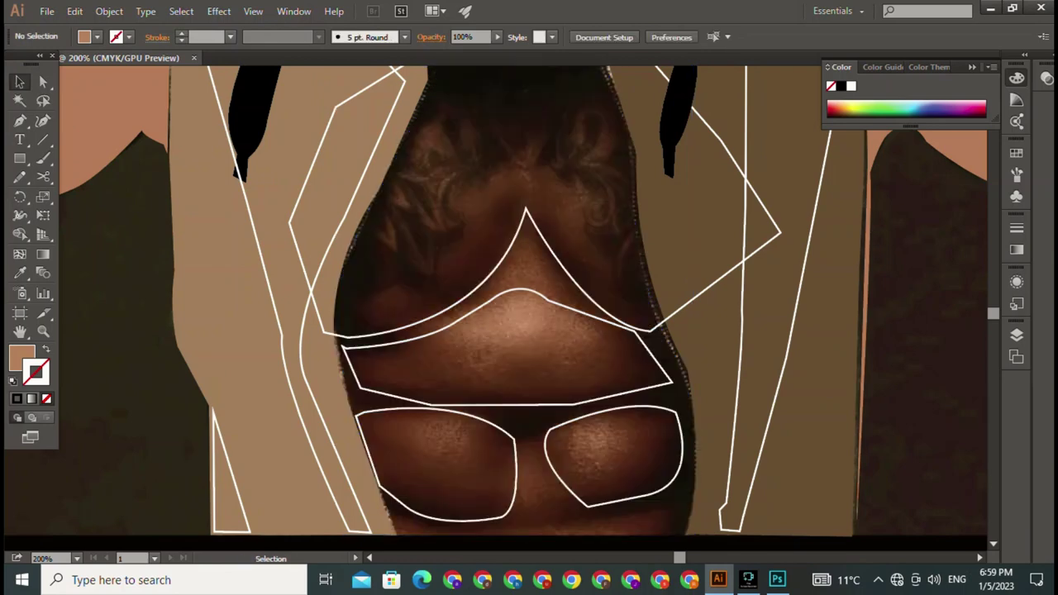
pyautogui.click(579, 281)
pyautogui.press('i')
pyautogui.click(496, 124)
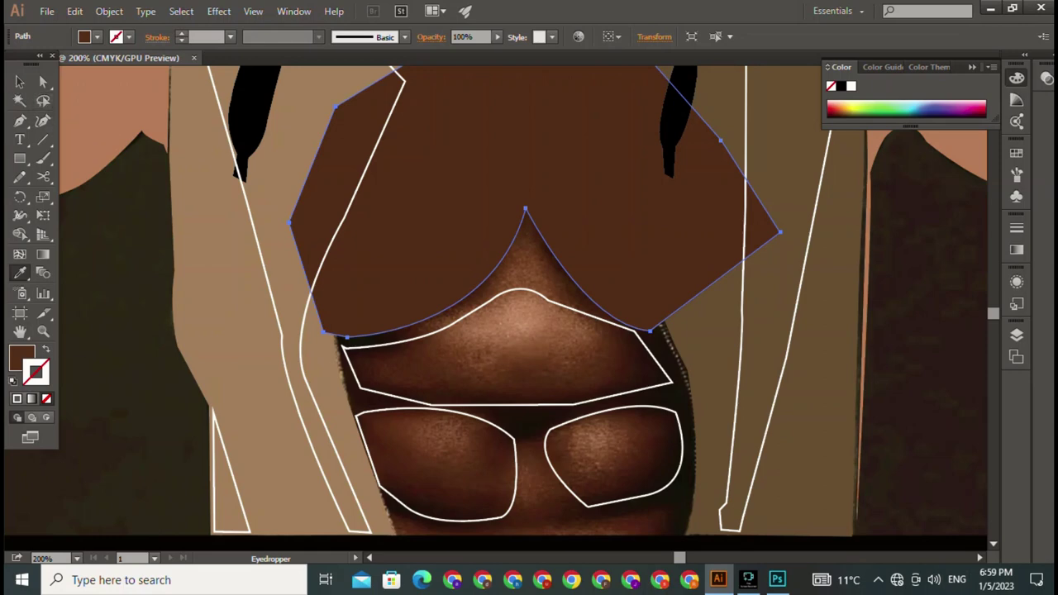
# Change that shape's fill in the Color Picker to a reddish-orange.
pyautogui.doubleClick(21, 357)
pyautogui.click(458, 289)
pyautogui.click(695, 189)
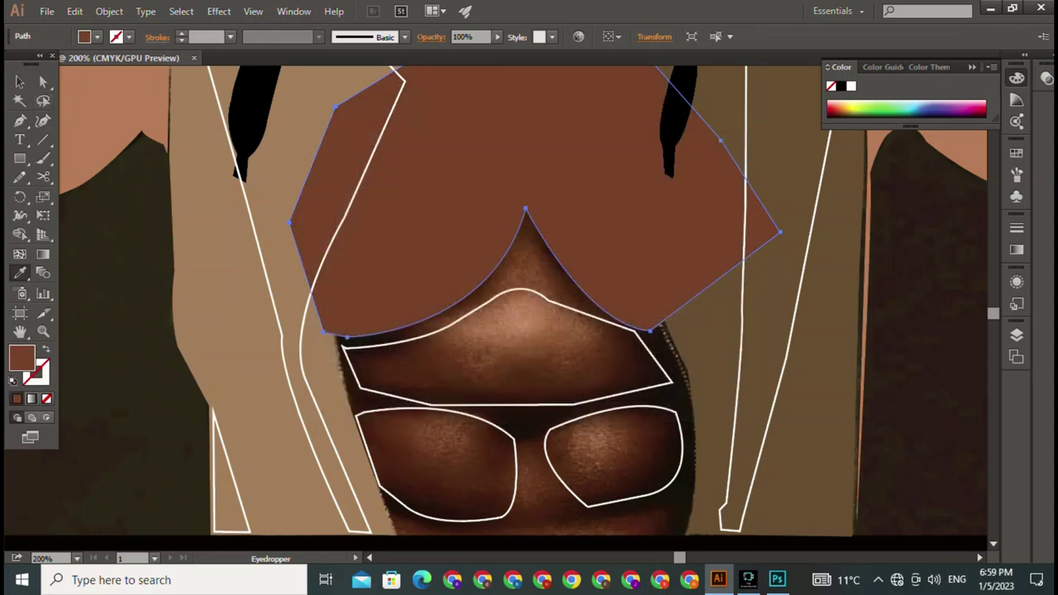
pyautogui.doubleClick(21, 357)
pyautogui.click(488, 240)
pyautogui.click(695, 190)
pyautogui.press('v')
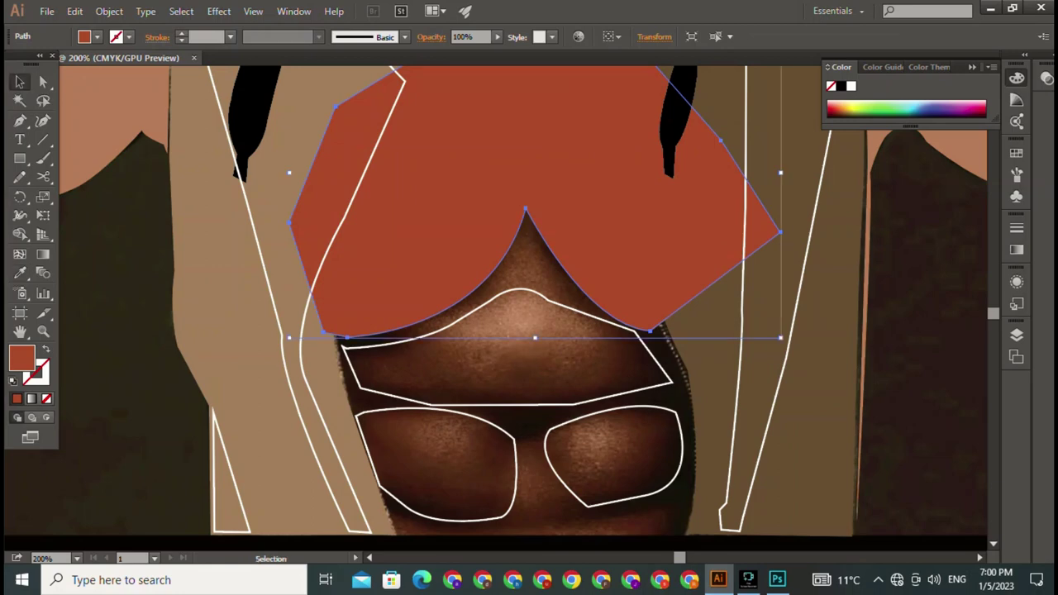
# Give the nose shape the photo's light tan skin tone.
pyautogui.click(508, 347)
pyautogui.press('i')
pyautogui.click(124, 90)
pyautogui.press('v')
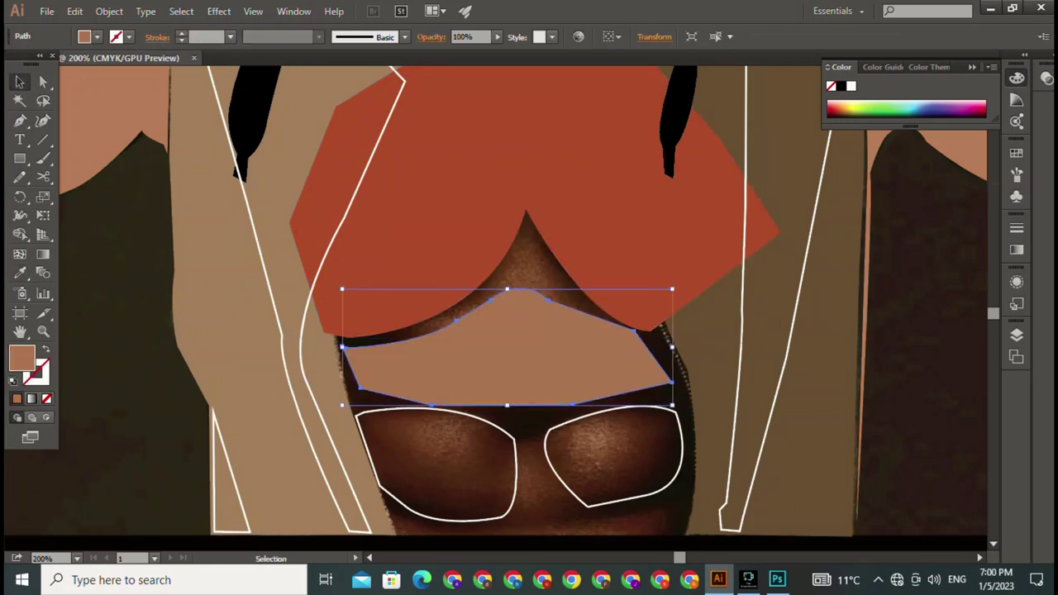
pyautogui.hotkey('ctrl', 'shift', 'a')
pyautogui.click(436, 519)
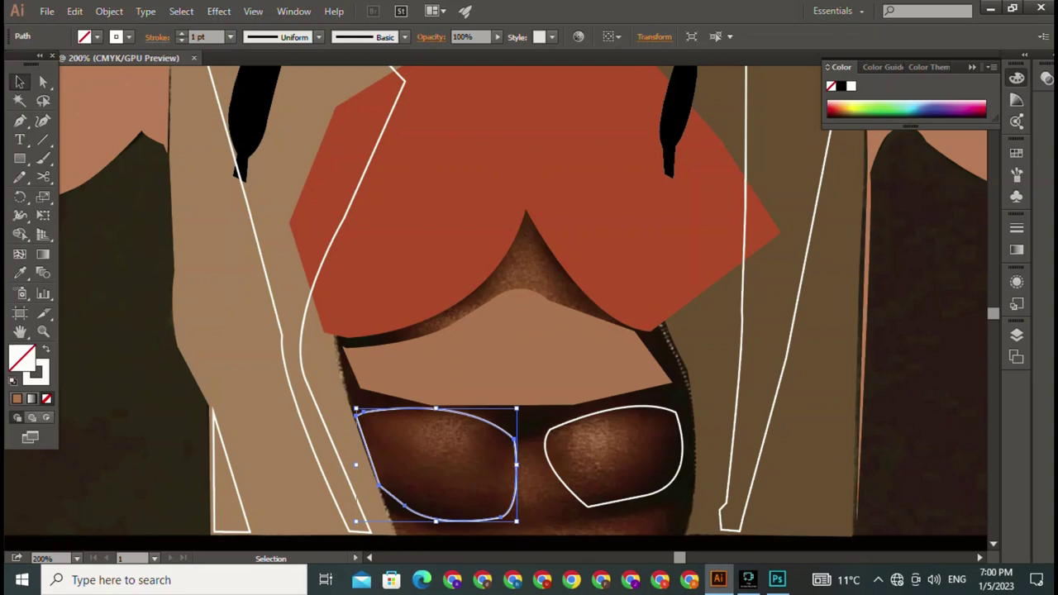
# Fill both glasses lenses with brown sampled from the photo.
pyautogui.press('i')
pyautogui.click(479, 447)
pyautogui.press('v')
pyautogui.hotkey('ctrl', 'shift', 'a')
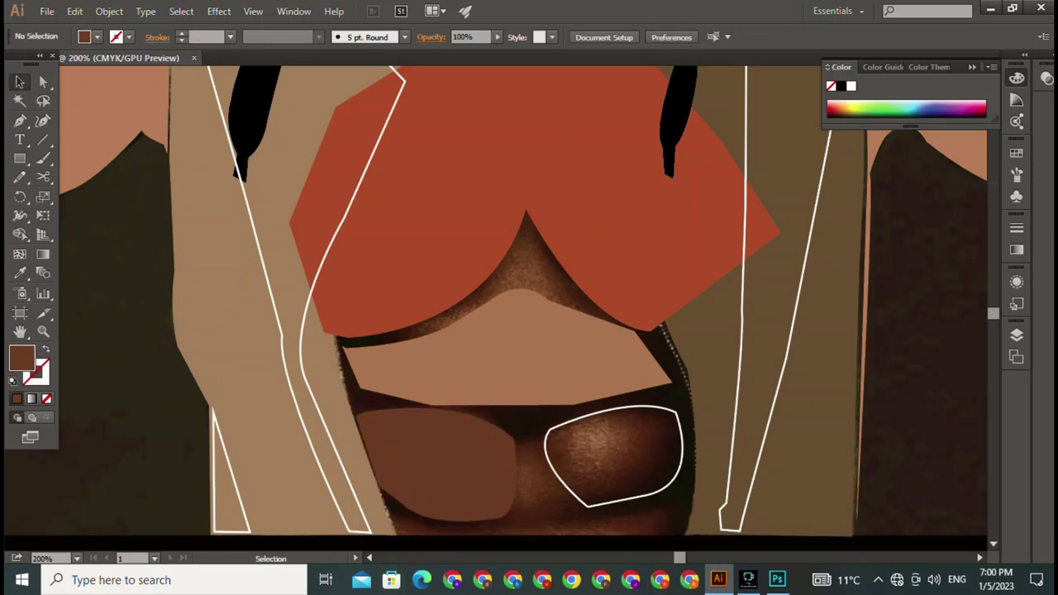
pyautogui.click(612, 455)
pyautogui.press('i')
pyautogui.click(438, 463)
pyautogui.press('v')
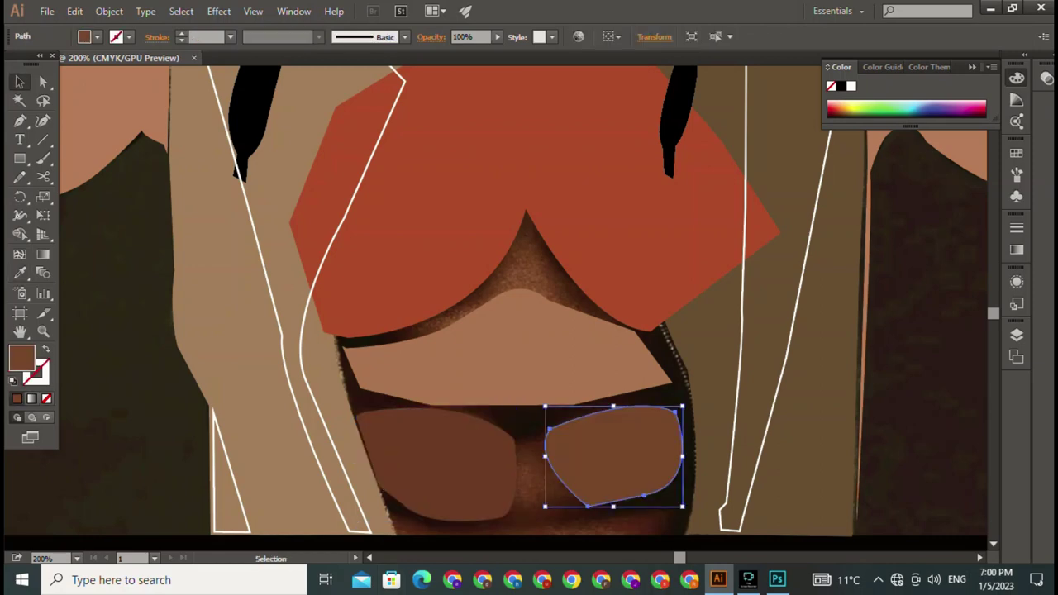
# Delete the tan strap shape and fill the small left triangle with the photo's dark shadow.
pyautogui.click(228, 496)
pyautogui.moveTo(496, 330); pyautogui.dragTo(645, 194)
pyautogui.click(430, 248)
pyautogui.press('Delete')
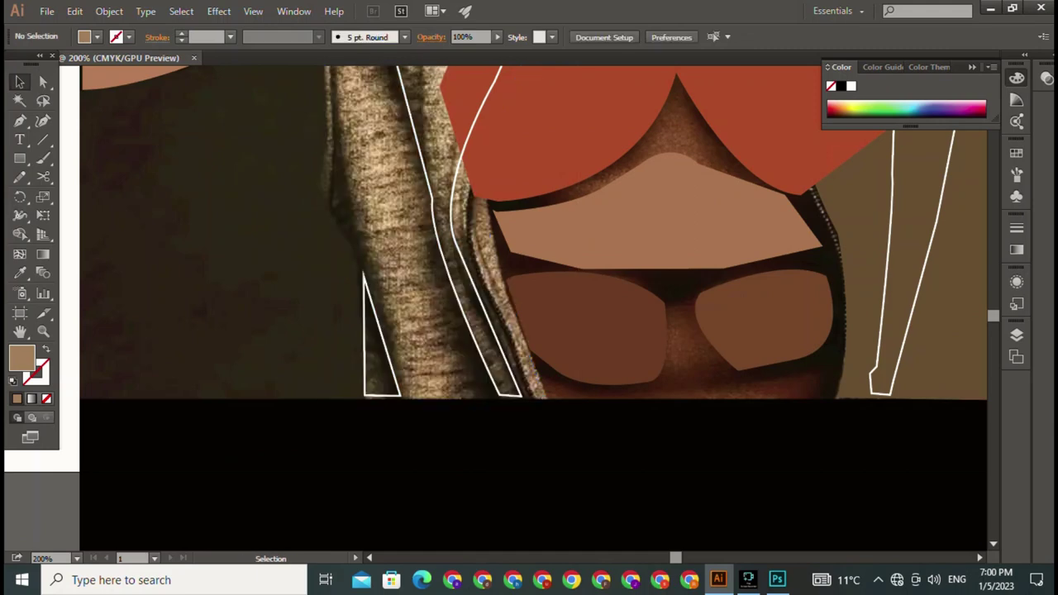
pyautogui.click(381, 347)
pyautogui.press('i')
pyautogui.click(496, 463)
pyautogui.press('v')
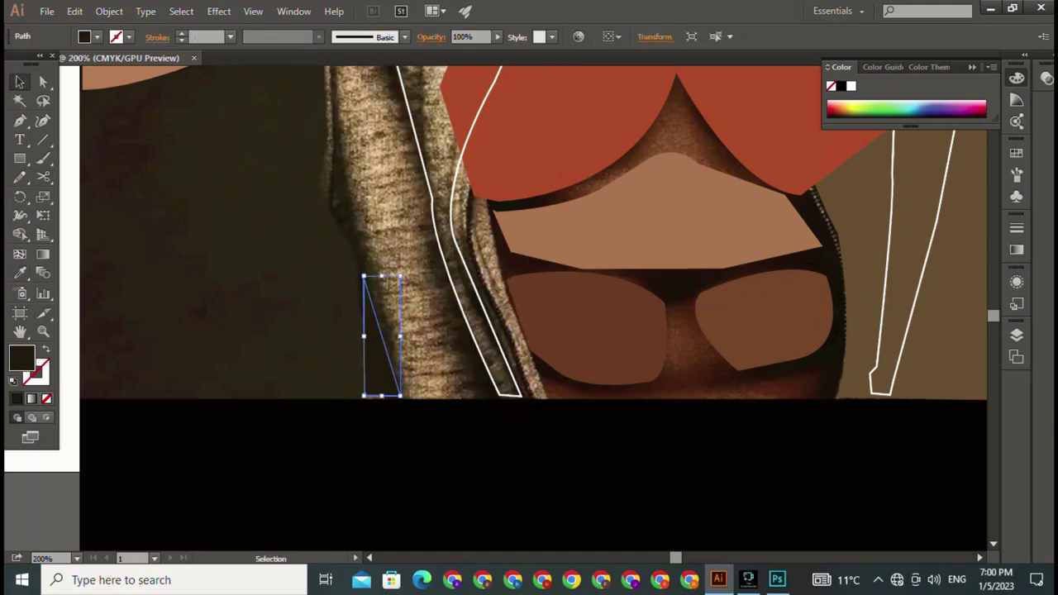
pyautogui.click(206, 248)
# Fill the white-outlined left strap with grey-tan, then delete the grey strap and red shirt shapes.
pyautogui.click(434, 207)
pyautogui.press('i')
pyautogui.click(380, 248)
pyautogui.press('v')
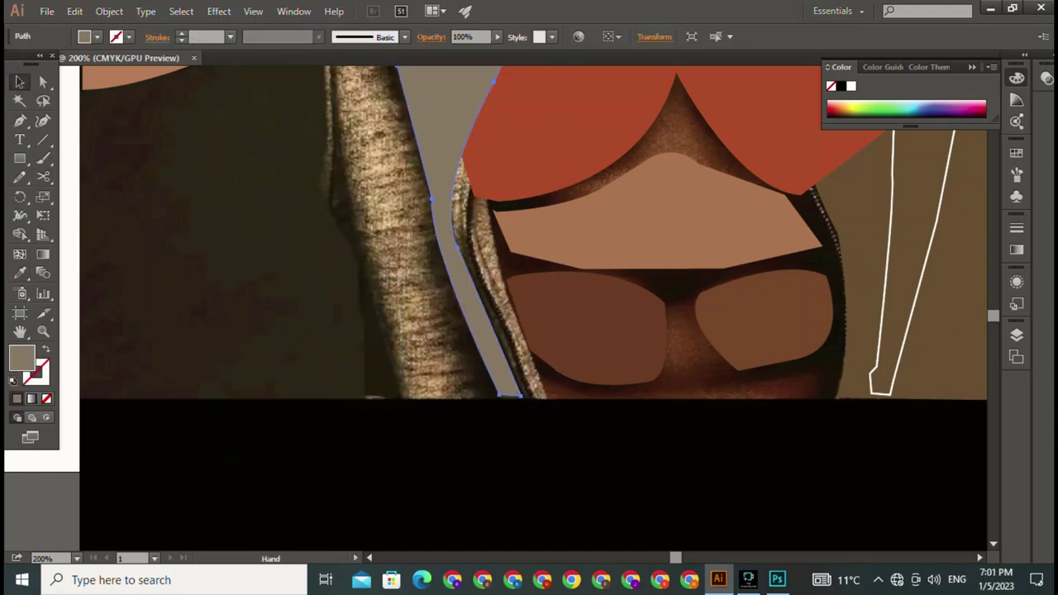
pyautogui.moveTo(496, 207); pyautogui.dragTo(289, 413)
pyautogui.click(260, 397)
pyautogui.press('Delete')
pyautogui.click(496, 430)
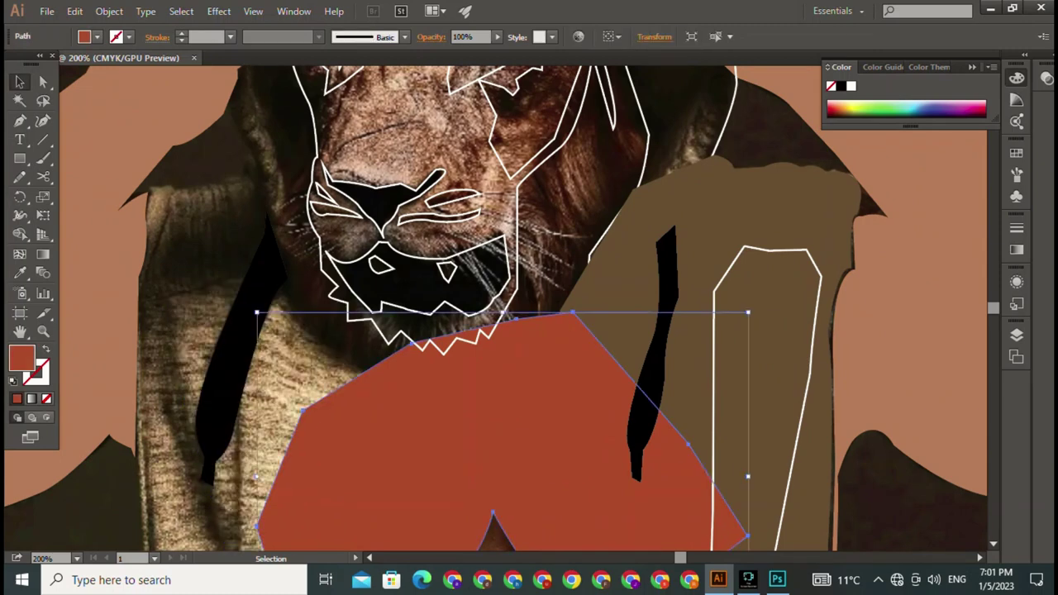
pyautogui.press('Delete')
# Delete the brown jacket shape and fill the right strap with the hoodie's tan.
pyautogui.moveTo(496, 372); pyautogui.dragTo(355, 166)
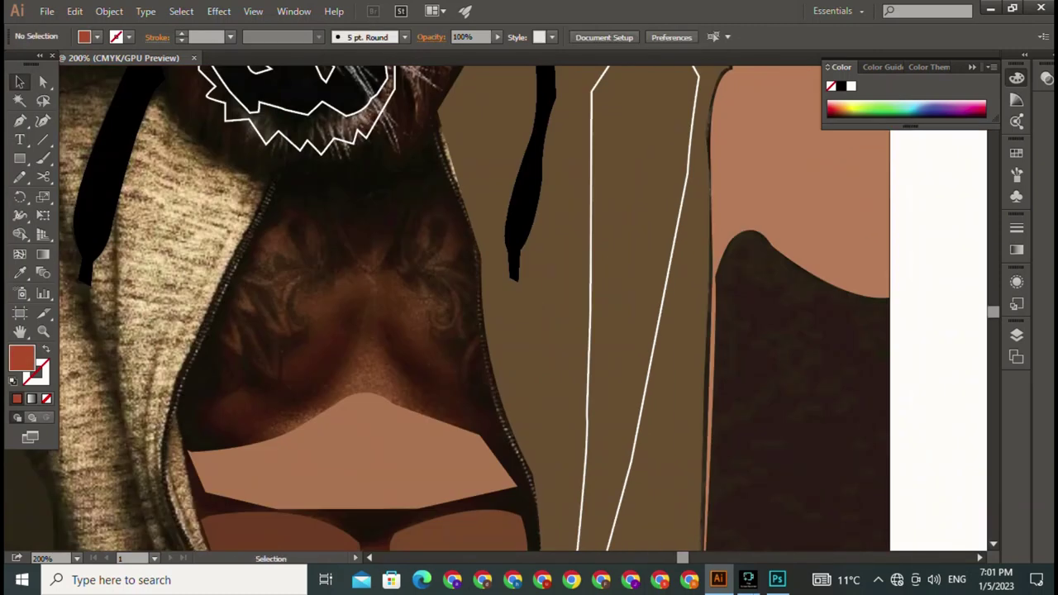
pyautogui.click(538, 331)
pyautogui.press('Delete')
pyautogui.click(589, 331)
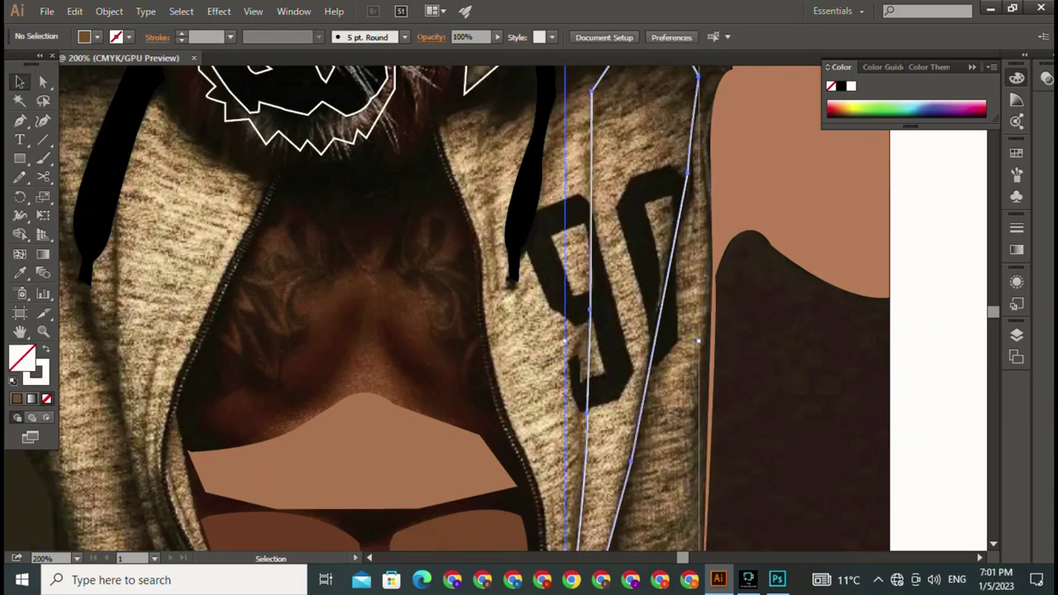
pyautogui.press('i')
pyautogui.click(636, 248)
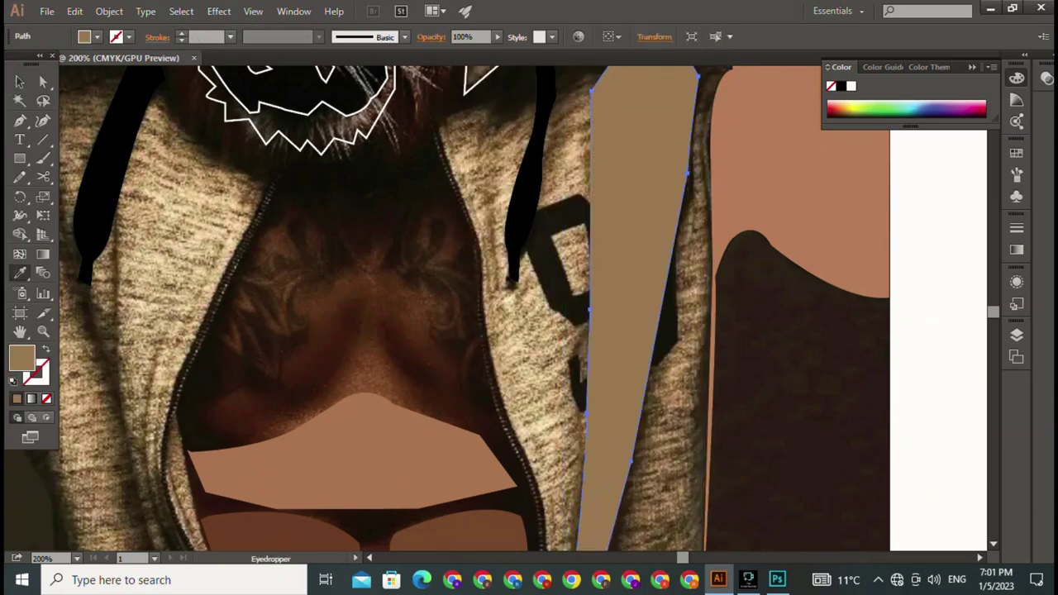
pyautogui.press('v')
pyautogui.moveTo(496, 165); pyautogui.dragTo(388, 430)
pyautogui.moveTo(496, 330)
pyautogui.mouseDown()
pyautogui.moveTo(723, 137)
pyautogui.moveTo(639, 7)
pyautogui.mouseUp()
# Fill the lion face outline with the mane's dark brown sampled from the photo.
pyautogui.click(351, 206)
pyautogui.moveTo(496, 248)
pyautogui.mouseDown()
pyautogui.moveTo(463, 331)
pyautogui.moveTo(414, 389)
pyautogui.mouseUp()
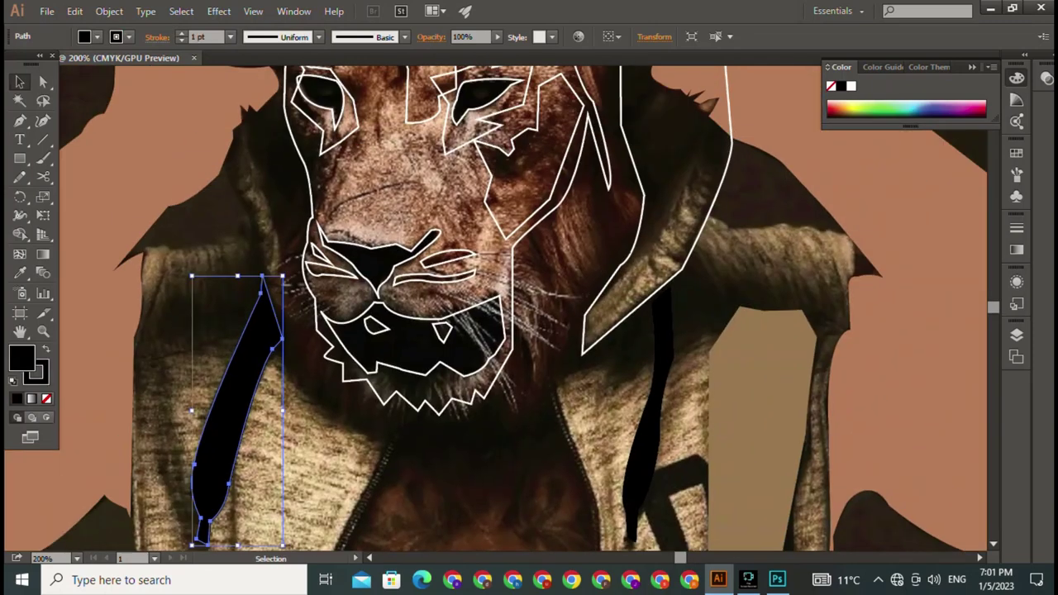
pyautogui.click(511, 347)
pyautogui.press('i')
pyautogui.click(430, 430)
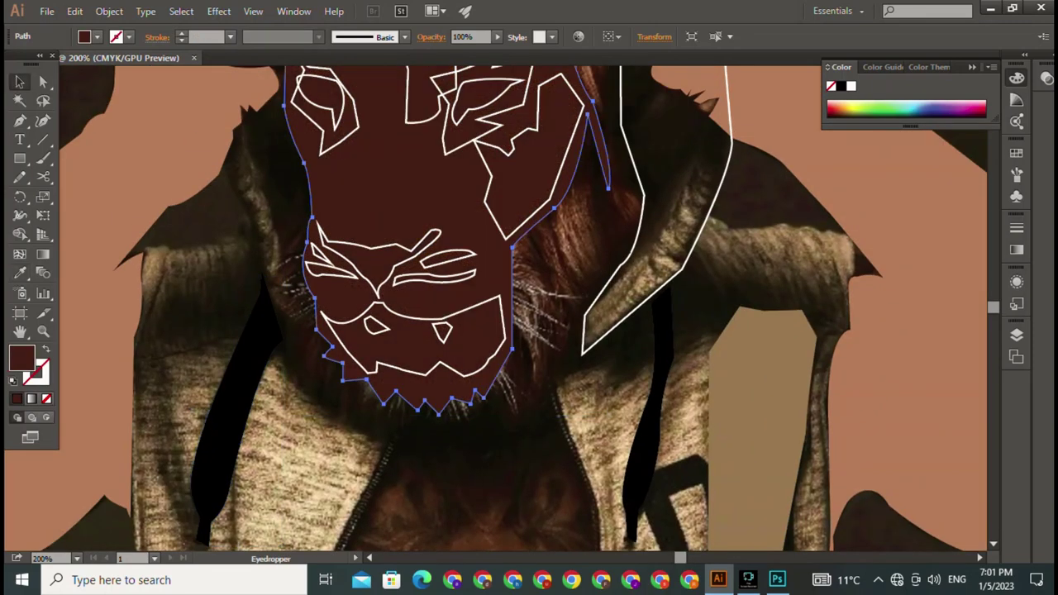
# Try brown fills on the mouth, delete the dark face shape, and make the jaw solid black.
pyautogui.keyDown('ctrl'); pyautogui.click(413, 347); pyautogui.keyUp('ctrl')
pyautogui.click(447, 496)
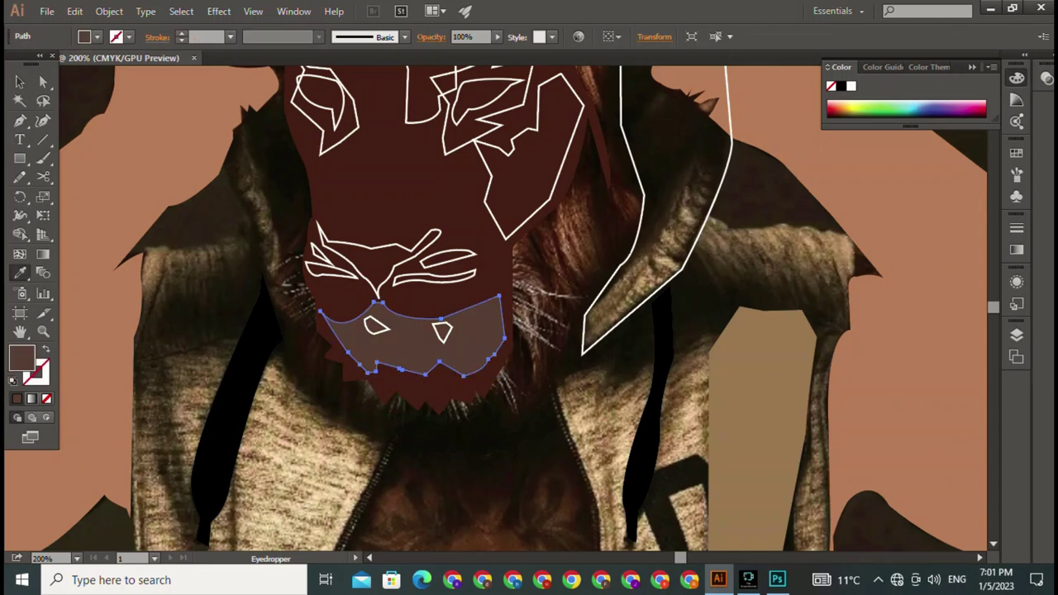
pyautogui.click(397, 190)
pyautogui.keyDown('ctrl'); pyautogui.click(397, 190); pyautogui.keyUp('ctrl')
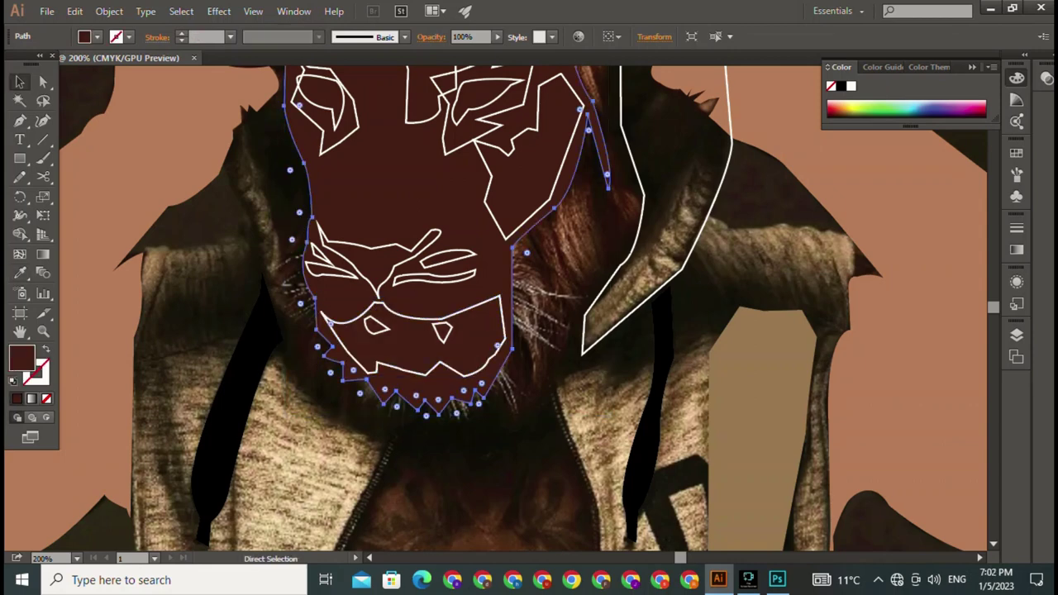
pyautogui.press('Delete')
pyautogui.click(413, 364)
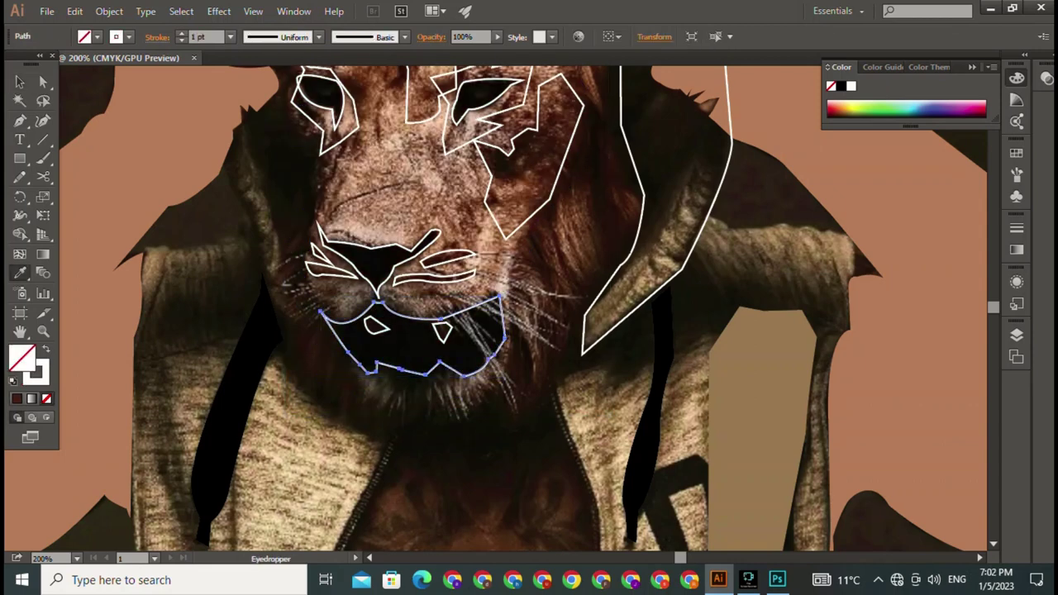
# Turn both tooth triangles' white outlines into white fills with Shift+X.
pyautogui.click(442, 331)
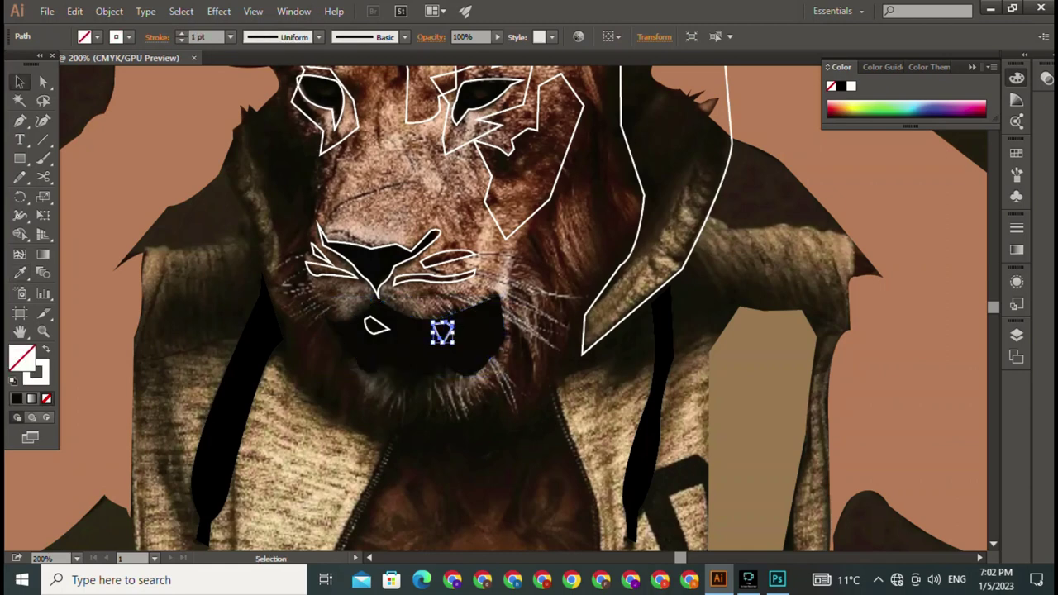
pyautogui.hotkey('shift', 'x')
pyautogui.click(376, 325)
pyautogui.hotkey('shift', 'x')
pyautogui.hotkey('ctrl', 'shift', 'a')
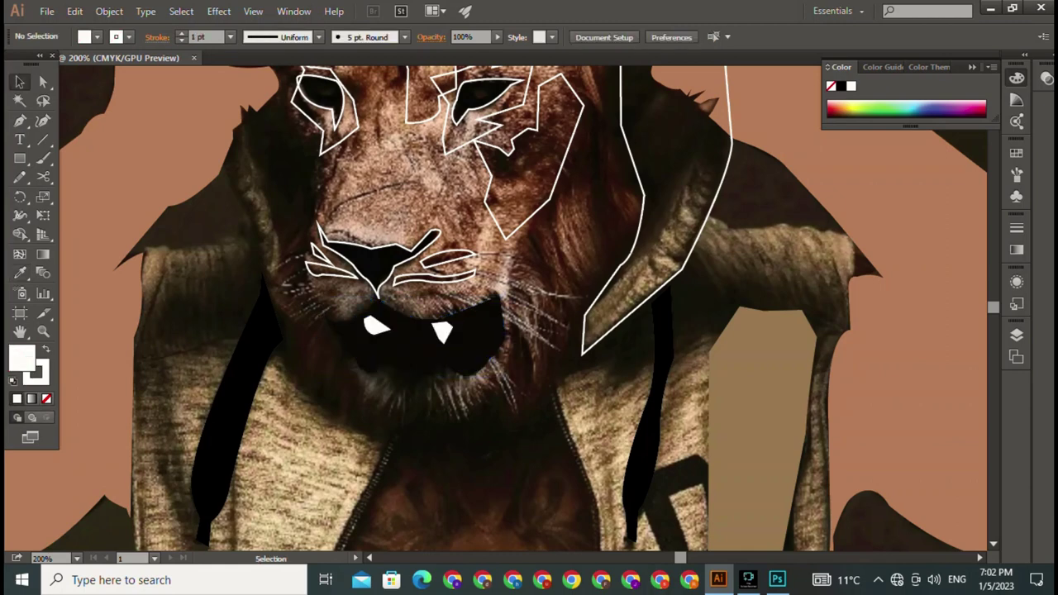
pyautogui.click(376, 252)
# Fill the lower right whisker with sampled tan and the upper whisker with dark brown.
pyautogui.hotkey('ctrl', 'shift', 'a')
pyautogui.click(434, 278)
pyautogui.press('i')
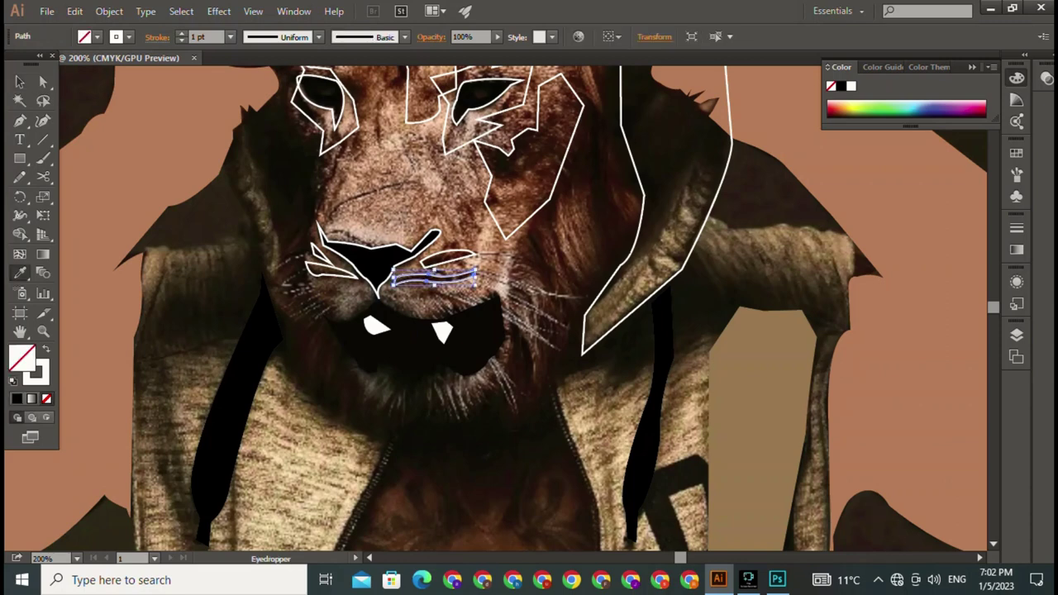
pyautogui.click(761, 413)
pyautogui.press('v')
pyautogui.hotkey('ctrl', 'shift', 'a')
pyautogui.click(447, 258)
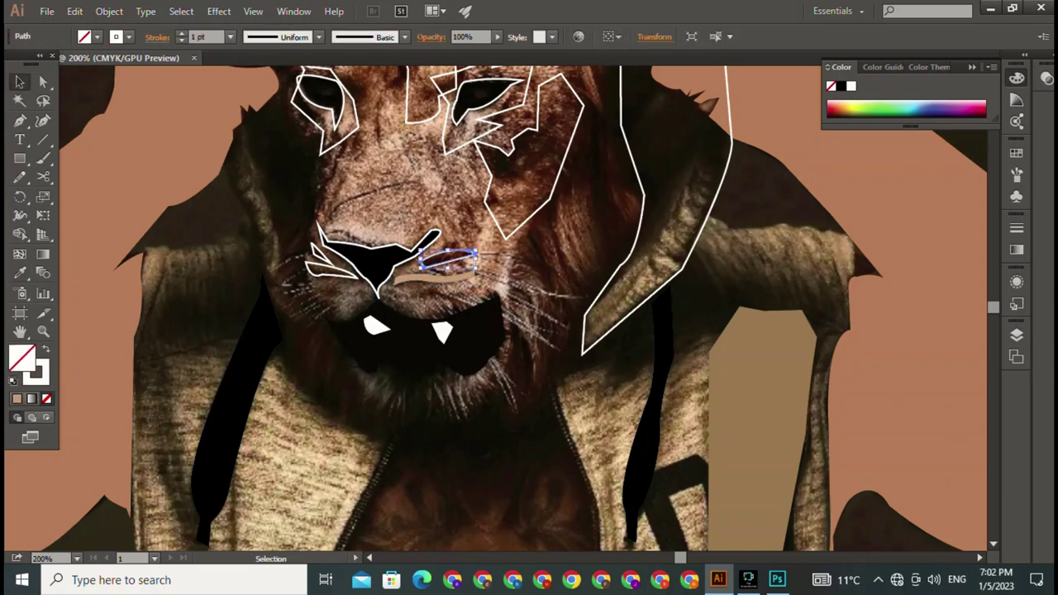
pyautogui.press('i')
pyautogui.click(463, 281)
pyautogui.press('v')
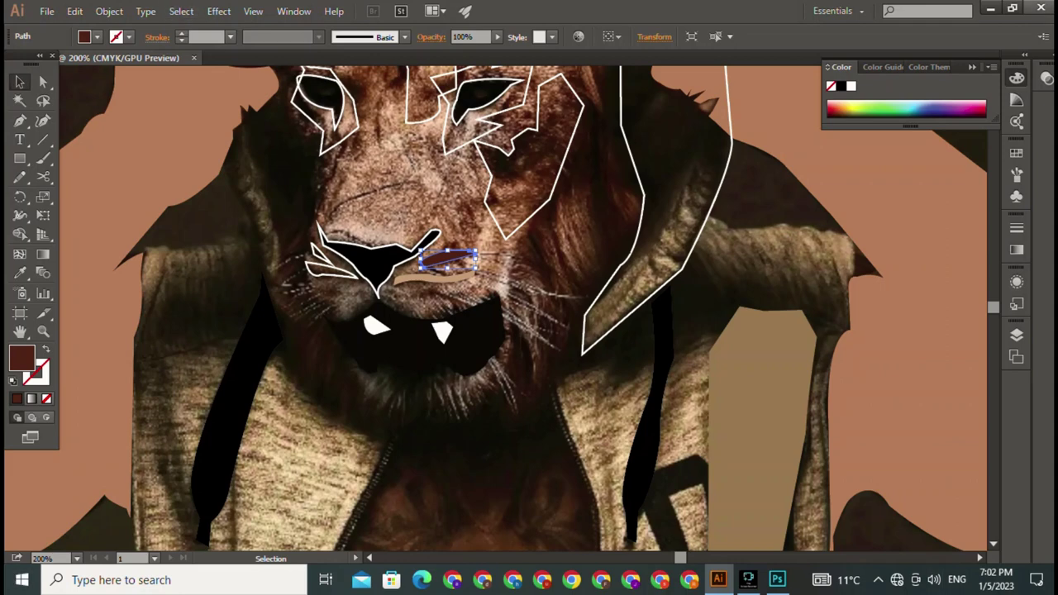
# Fill the left whisker with sampled light peach and the remaining outlined whisker with brown.
pyautogui.click(322, 266)
pyautogui.press('i')
pyautogui.click(331, 269)
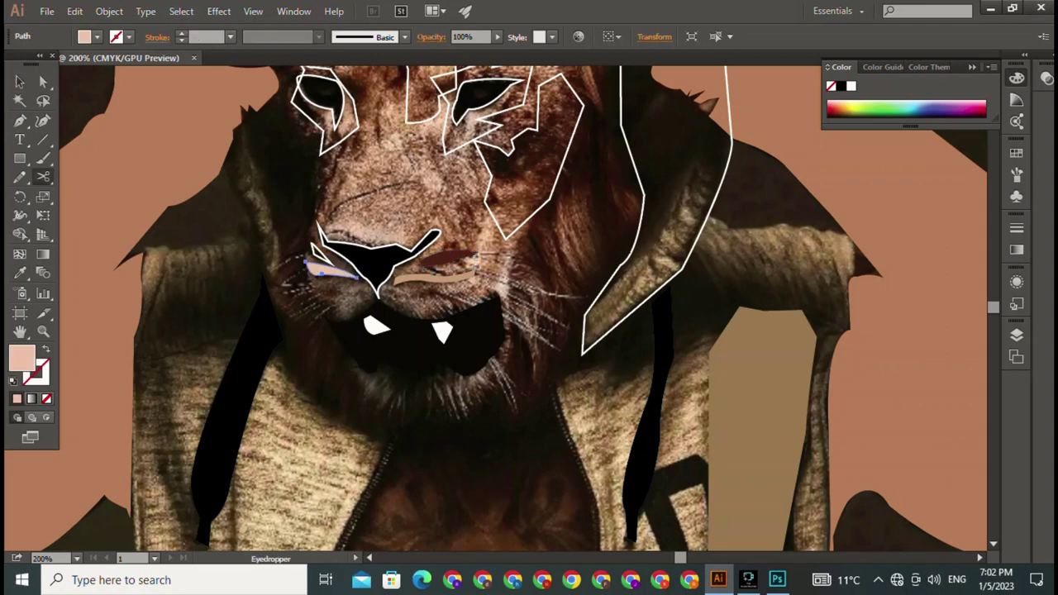
pyautogui.press('v')
pyautogui.click(319, 252)
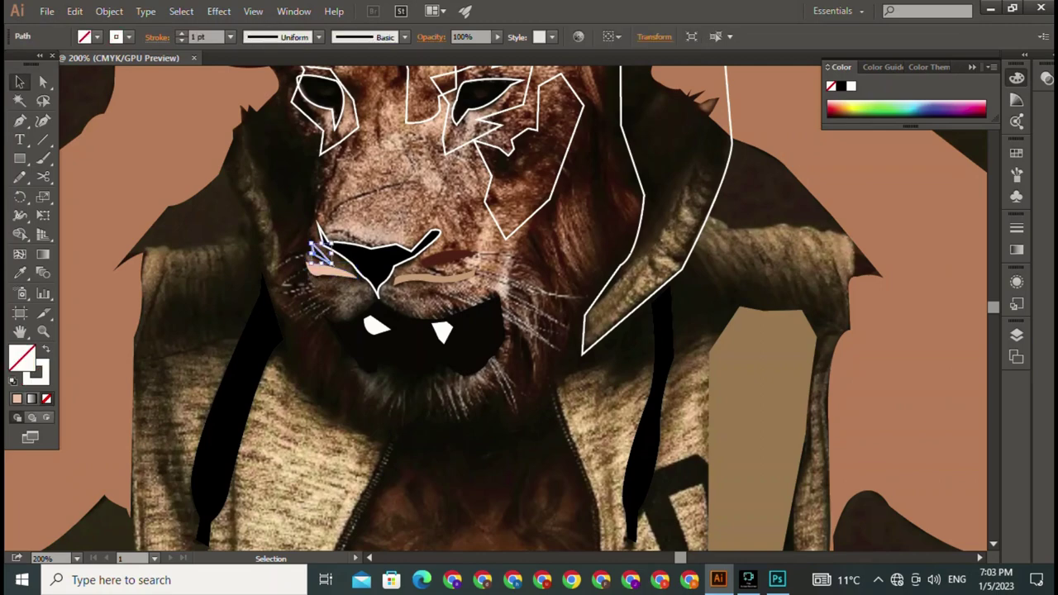
pyautogui.press('j')
pyautogui.press('i')
pyautogui.click(327, 262)
pyautogui.press('v')
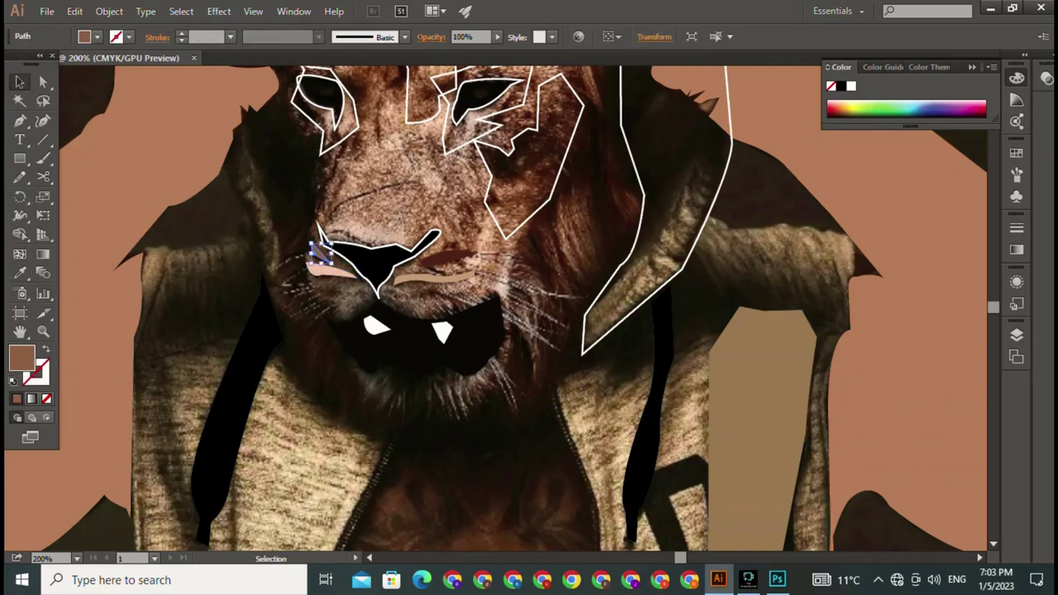
# Fill the left eye outline with sampled light peach.
pyautogui.scroll(3, 323, 256)
pyautogui.click(291, 219)
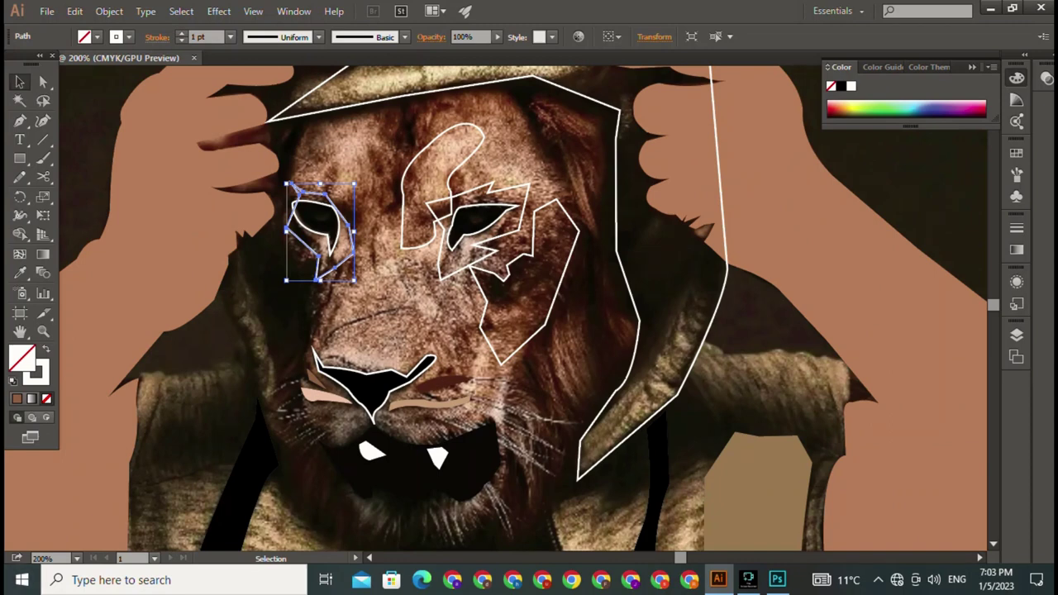
pyautogui.press('i')
pyautogui.click(327, 395)
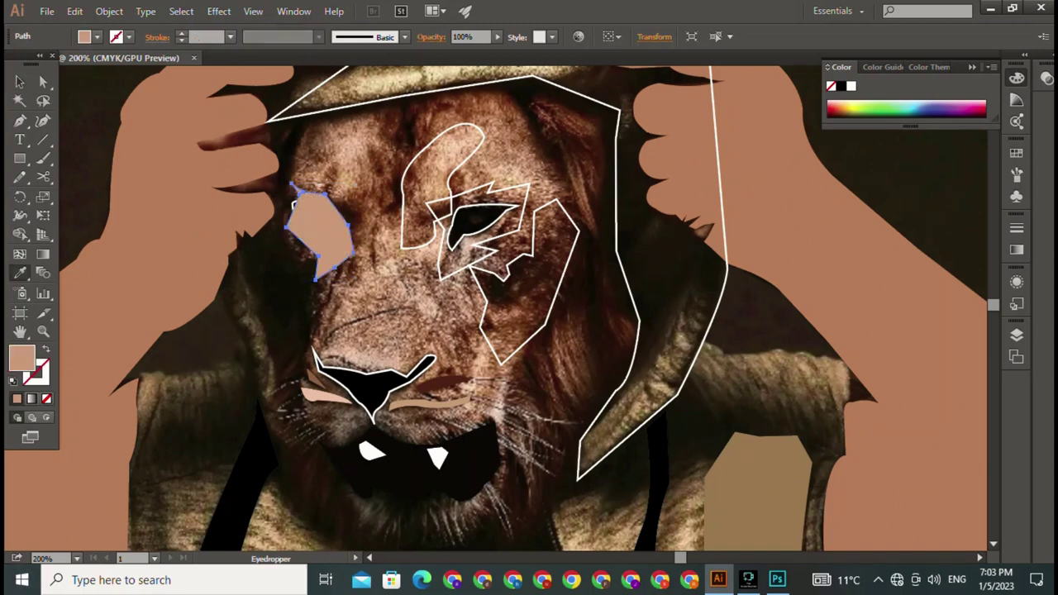
pyautogui.press('v')
pyautogui.hotkey('ctrl', 'shift', 'a')
# Bring the peach left-eye shape to front, fill the inner eye black, then select the right eye's dark shape.
pyautogui.click(310, 219)
pyautogui.rightClick(293, 204)
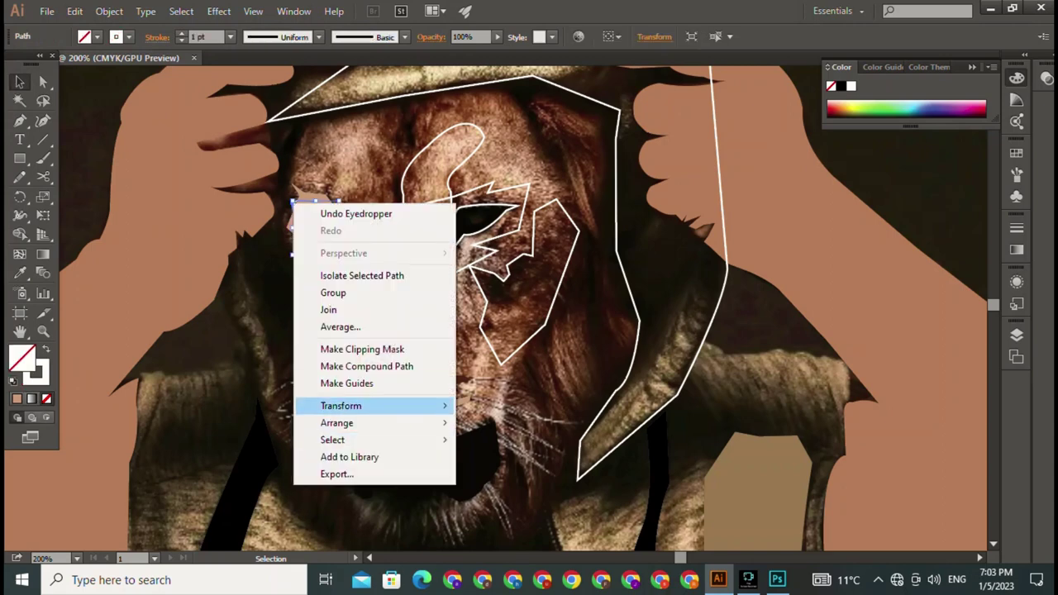
pyautogui.click(496, 422)
pyautogui.press('i')
pyautogui.click(475, 219)
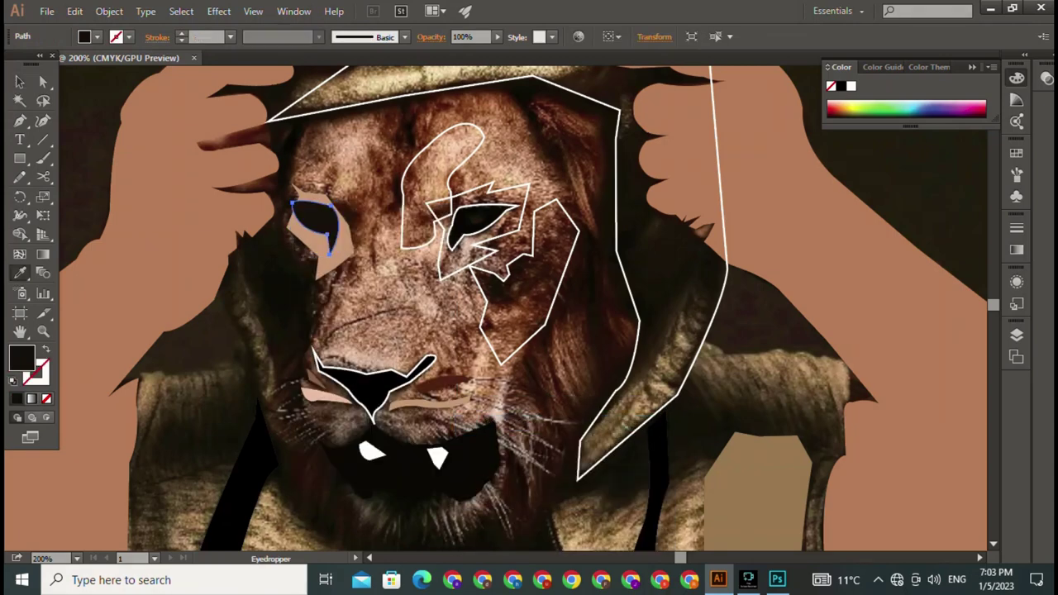
pyautogui.press('v')
pyautogui.hotkey('ctrl', 'shift', 'a')
pyautogui.click(479, 220)
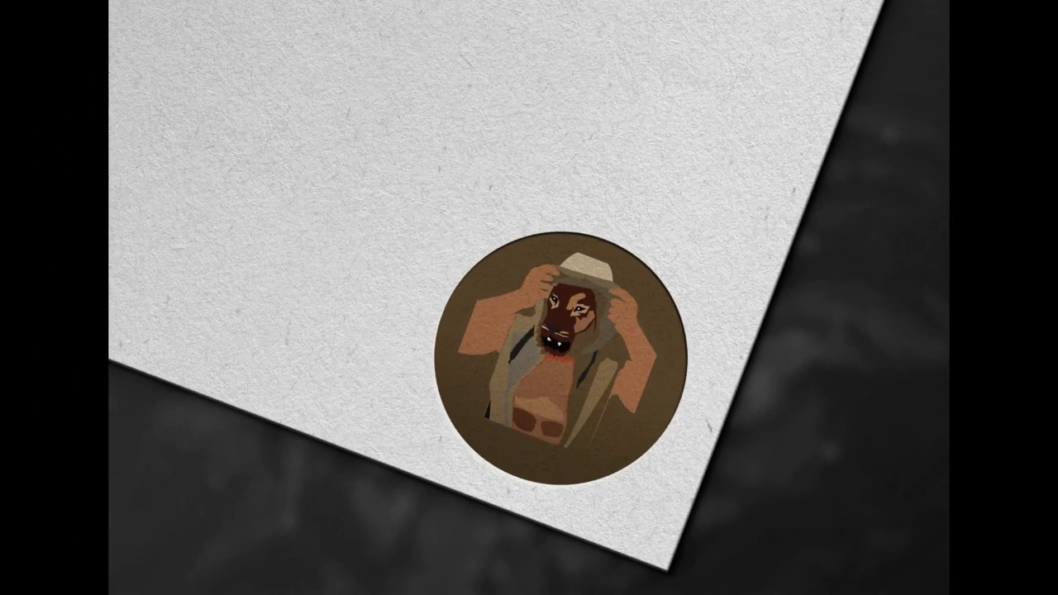